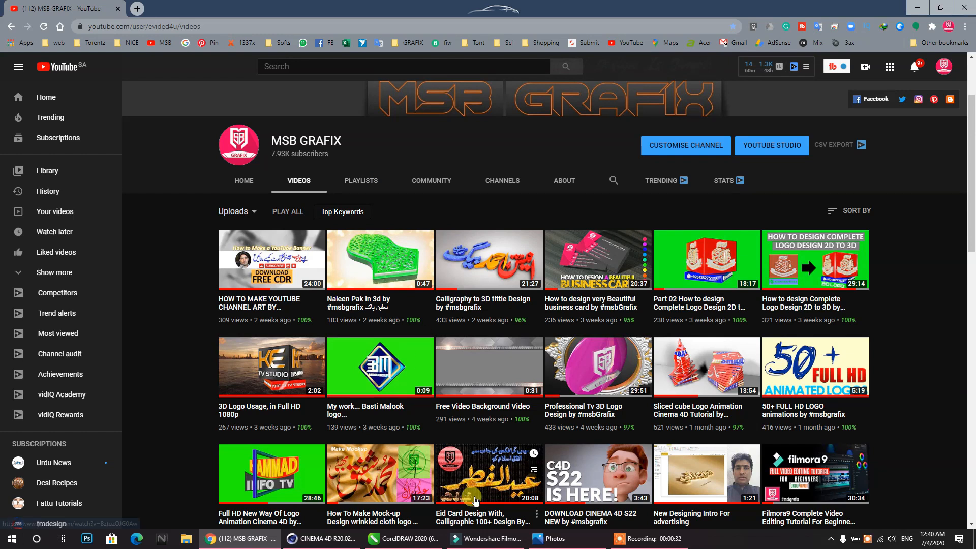
pyautogui.click(264, 538)
pyautogui.rightClick(328, 288)
pyautogui.click(376, 324)
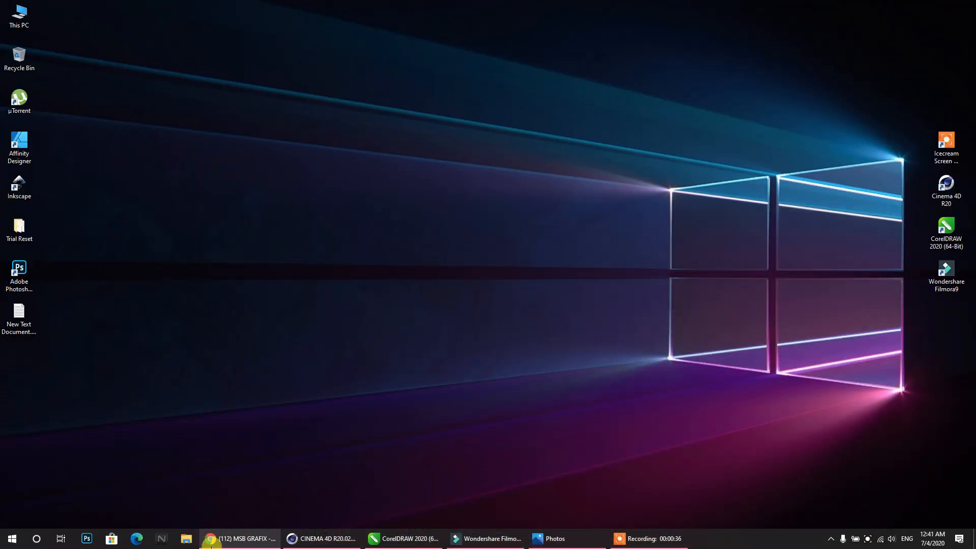
pyautogui.moveTo(241, 541)
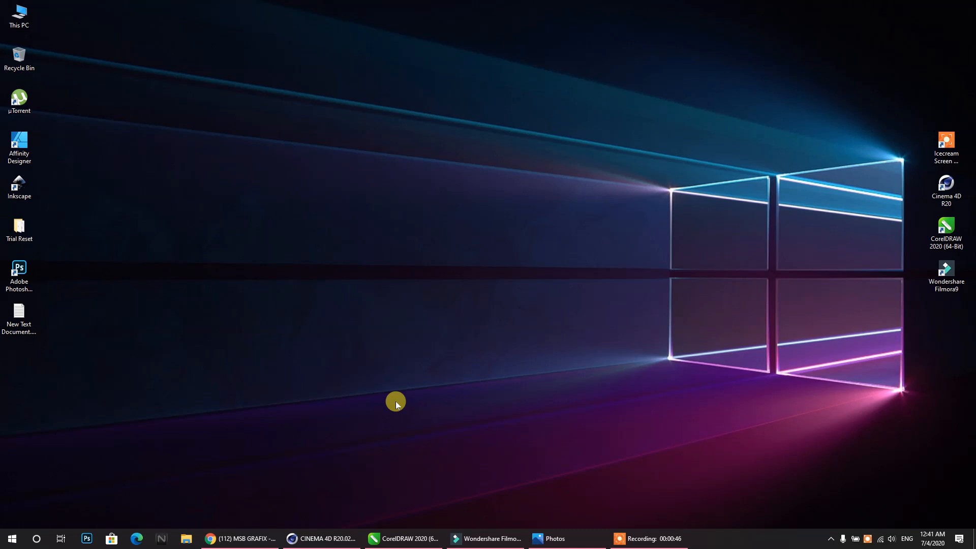
# - Switch to CorelDRAW and view the World News reference logo in the Photos window
pyautogui.click(326, 538)
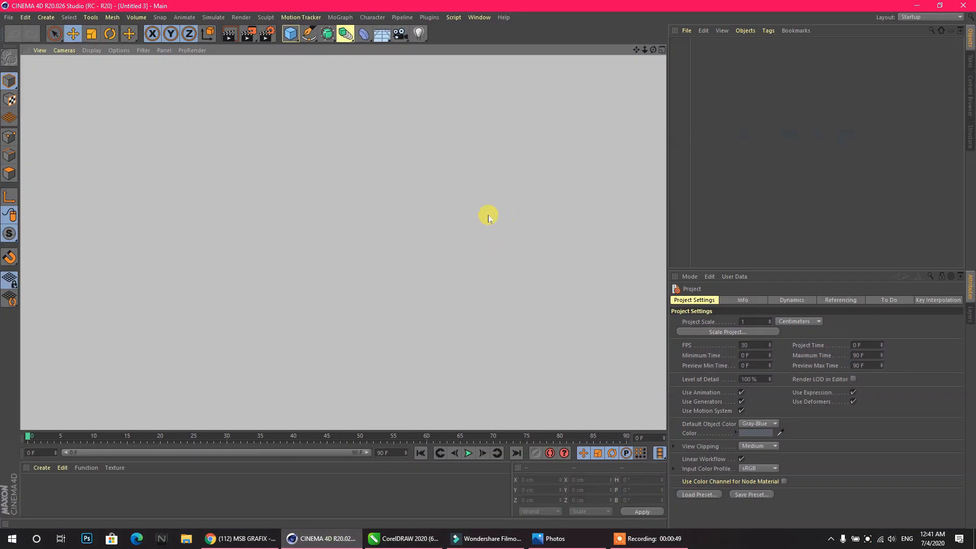
pyautogui.click(388, 538)
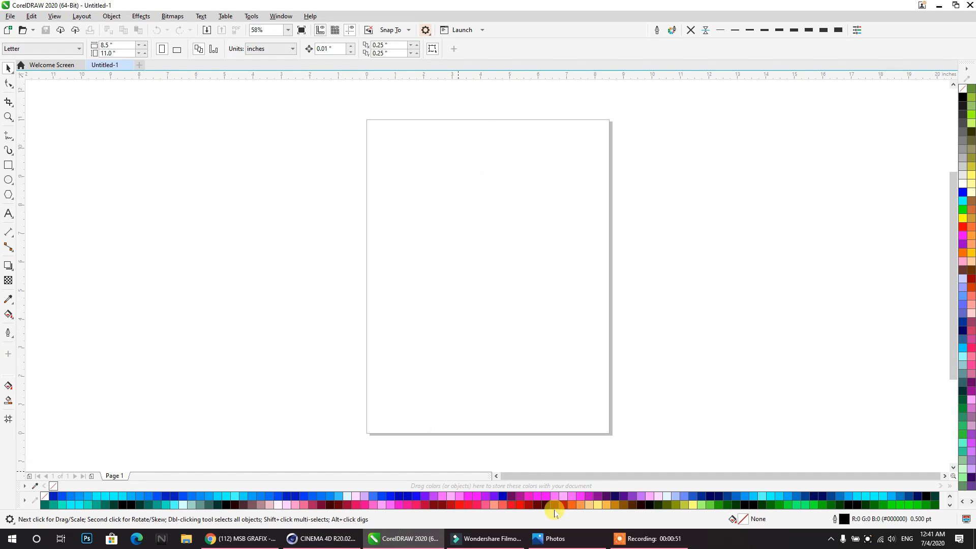
pyautogui.click(551, 538)
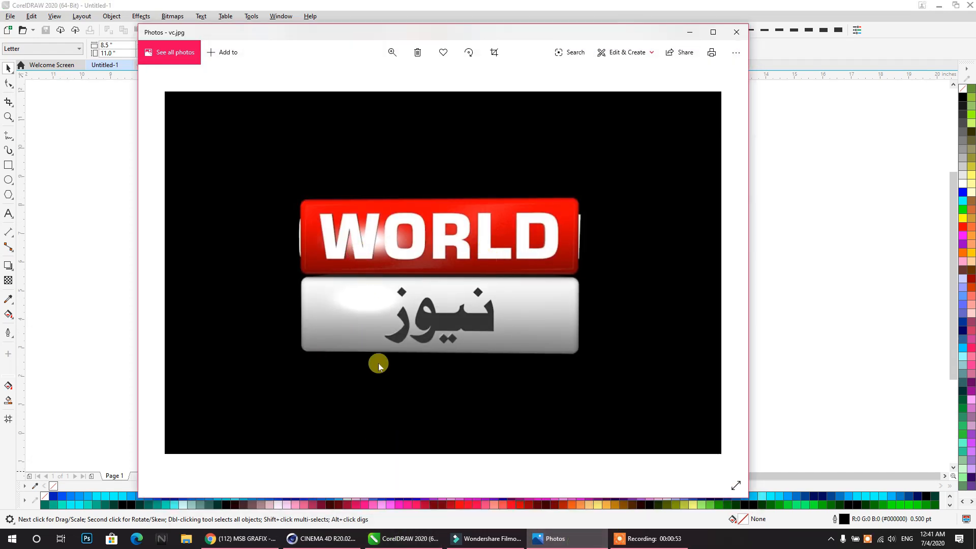
pyautogui.click(877, 247)
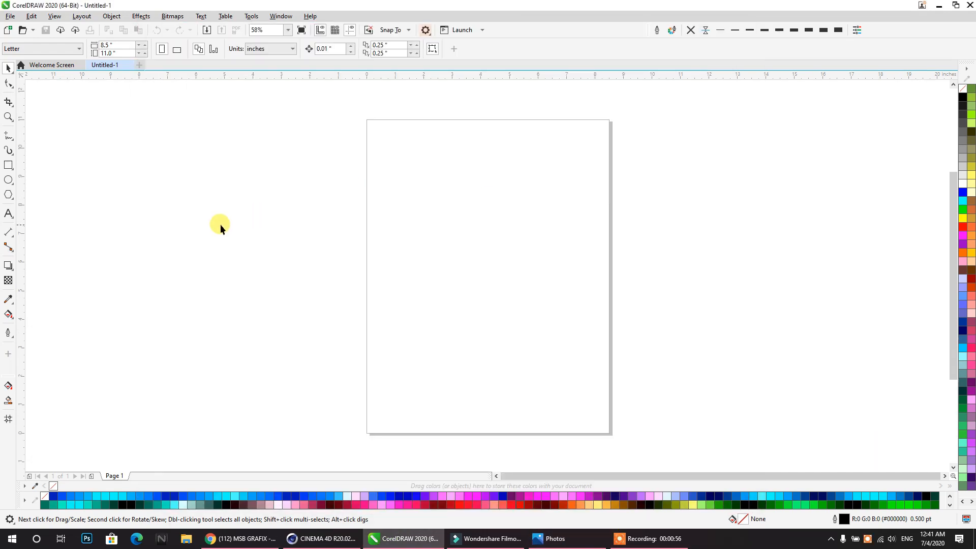
# - Turn the page to landscape orientation and start an artistic text object just right of the page centre
pyautogui.click(177, 49)
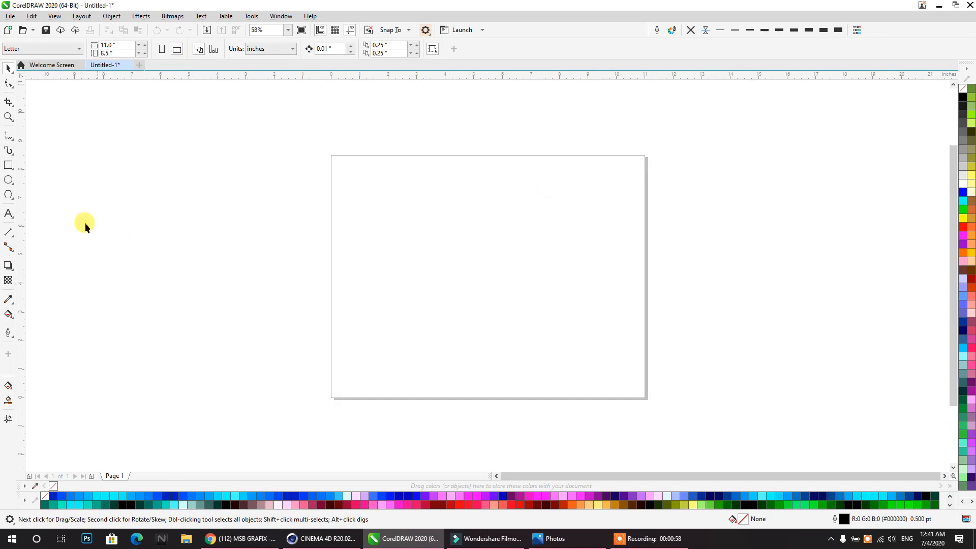
pyautogui.click(7, 214)
pyautogui.click(554, 265)
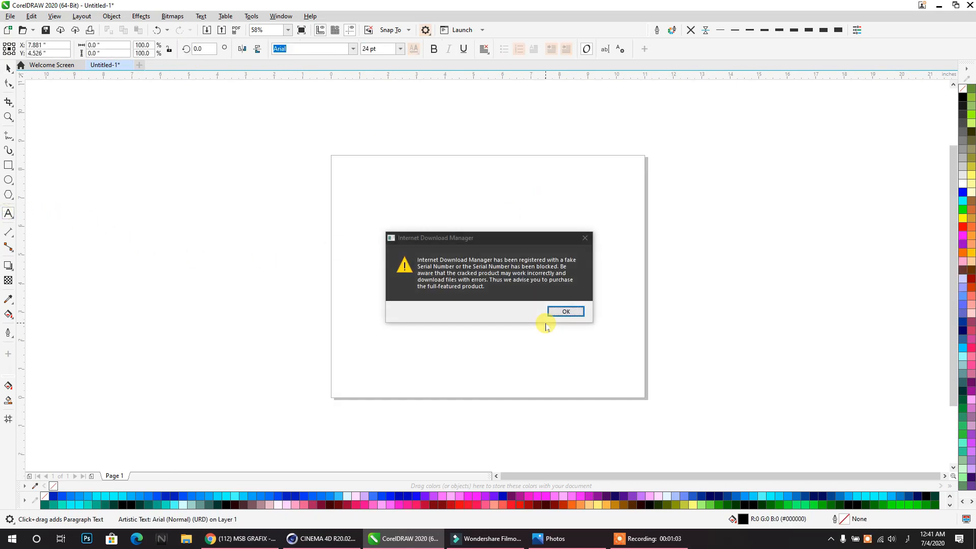
# - Dismiss the Internet Download Manager warning and close that background program
pyautogui.click(554, 311)
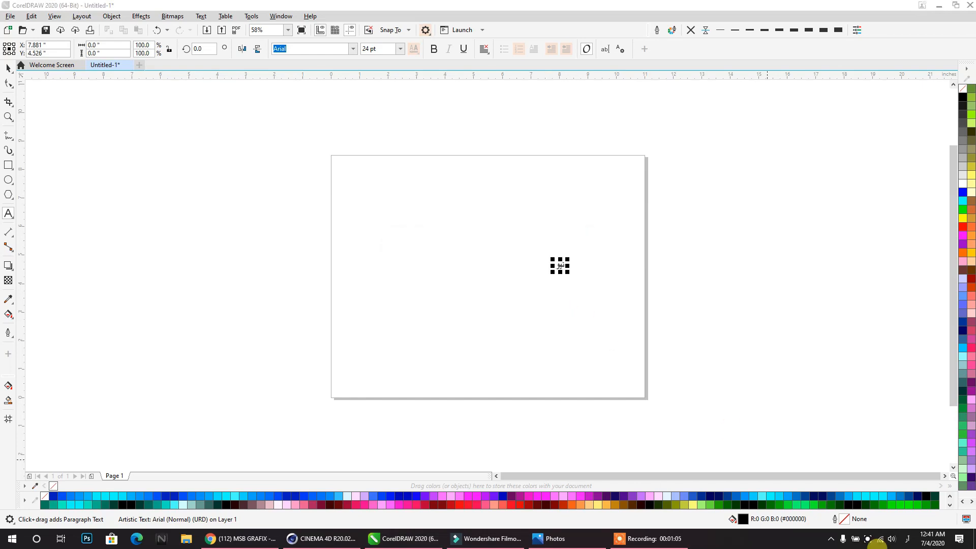
pyautogui.click(832, 531)
pyautogui.rightClick(800, 478)
pyautogui.click(812, 460)
# - Enter the word "نیوز" in the artistic text object
pyautogui.click(553, 265)
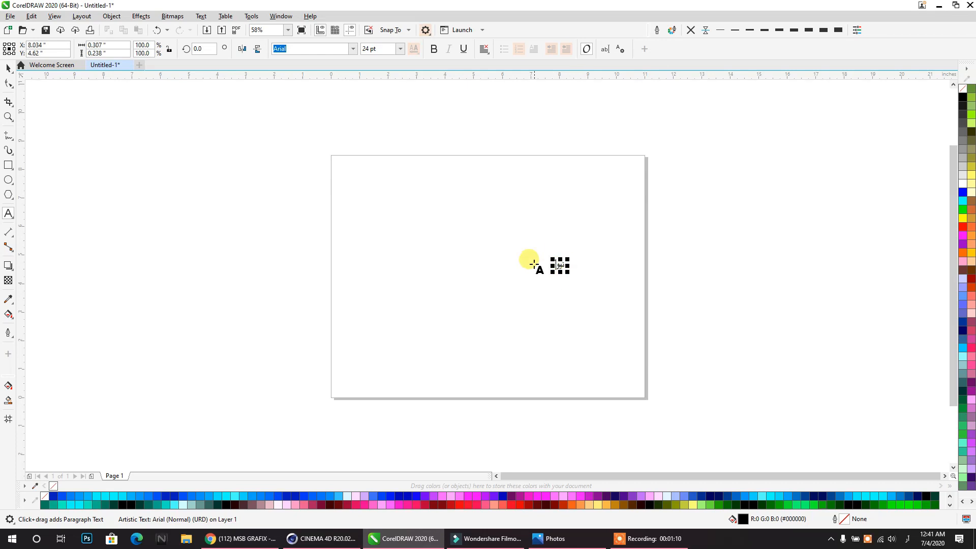
pyautogui.scroll(5, 559, 267)
pyautogui.write('ز')
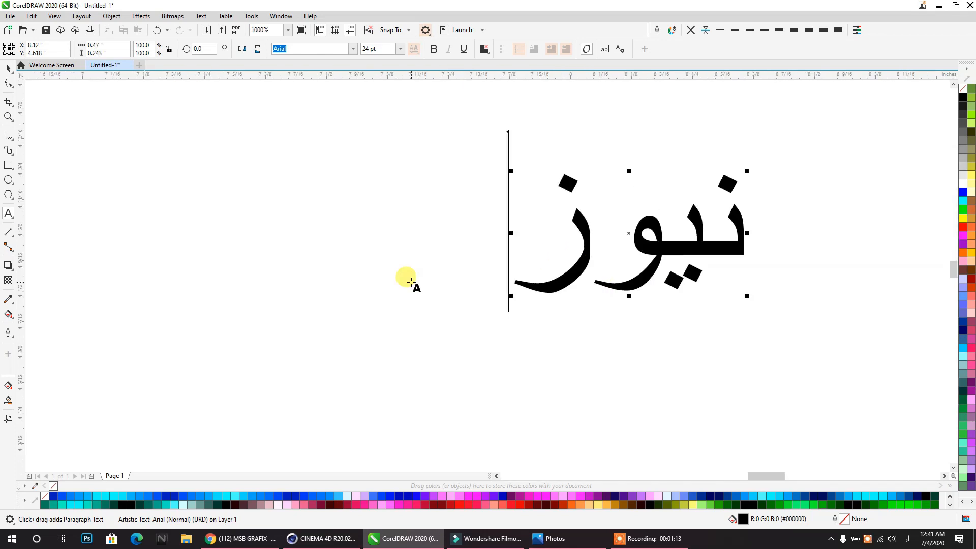
# - Add a second artistic text object reading "ورلڈ" below the word "نیوز"
pyautogui.scroll(-3, 514, 192)
pyautogui.click(532, 287)
pyautogui.write('و')
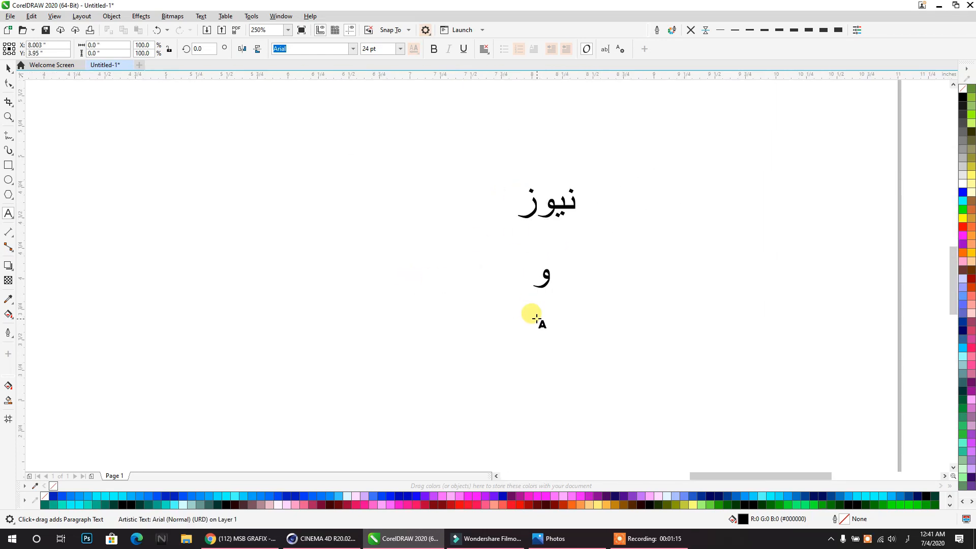
pyautogui.write('رلڈ')
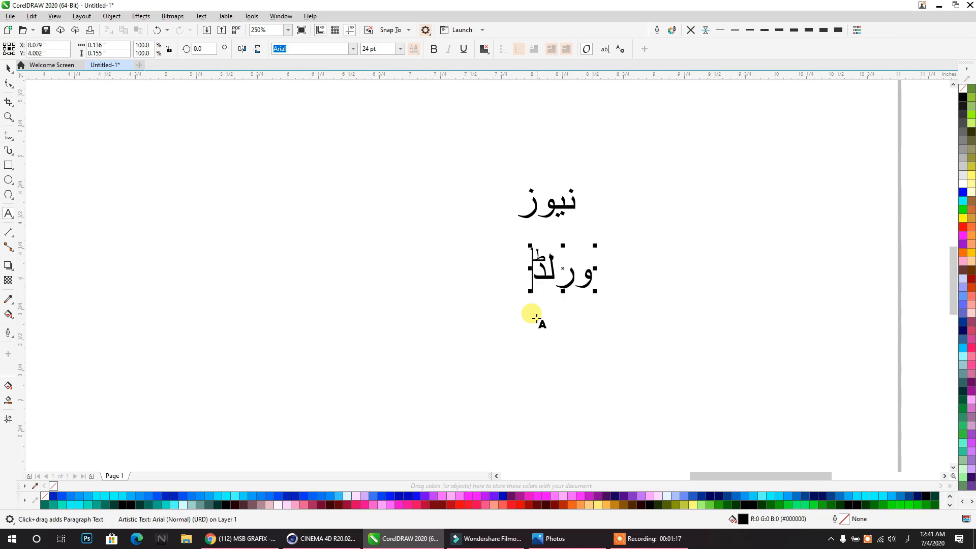
# - Change the font of both text objects to AlQalam Telenor
pyautogui.doubleClick(8, 68)
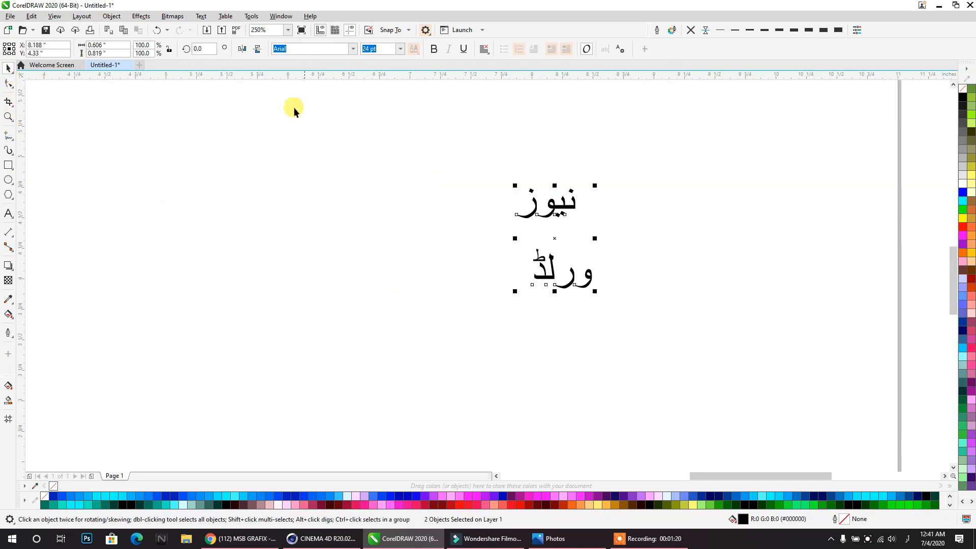
pyautogui.click(352, 49)
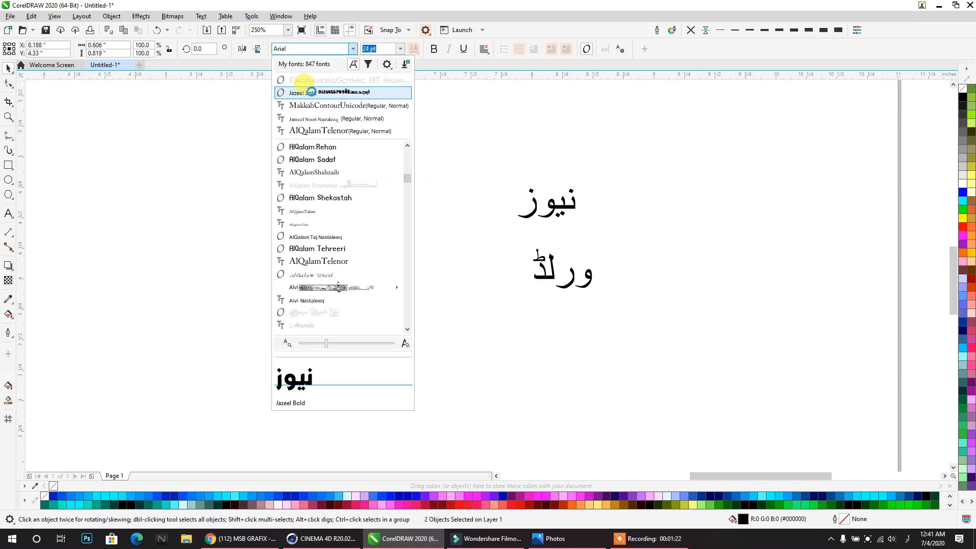
pyautogui.click(320, 132)
pyautogui.click(540, 291)
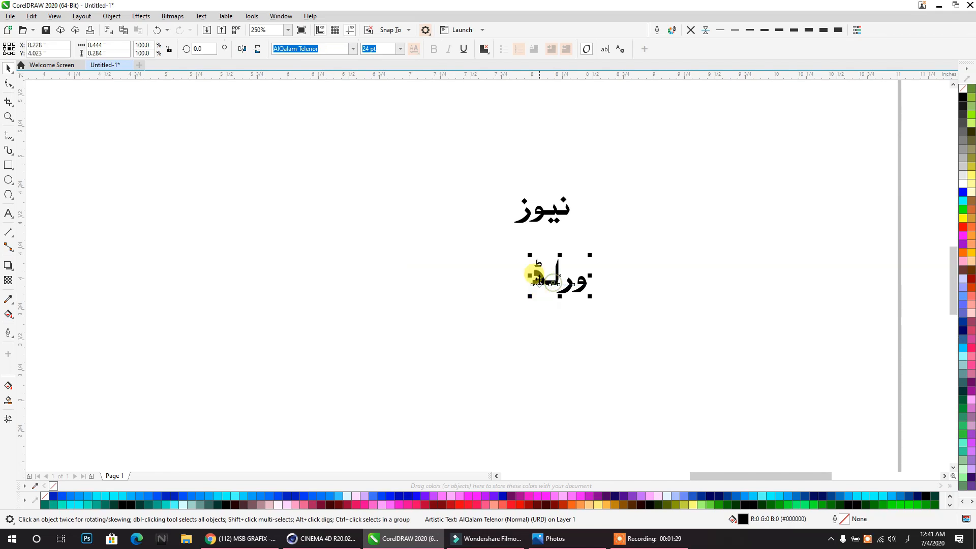
# - Set the page size to the LOGO preset of 4 x 4 inches
pyautogui.scroll(-2, 589, 197)
pyautogui.click(545, 272)
pyautogui.scroll(-1, 506, 239)
pyautogui.moveTo(506, 239); pyautogui.dragTo(457, 263)
pyautogui.scroll(1, 470, 272)
pyautogui.scroll(1, 470, 273)
pyautogui.scroll(-1, 456, 264)
pyautogui.click(29, 49)
pyautogui.click(32, 89)
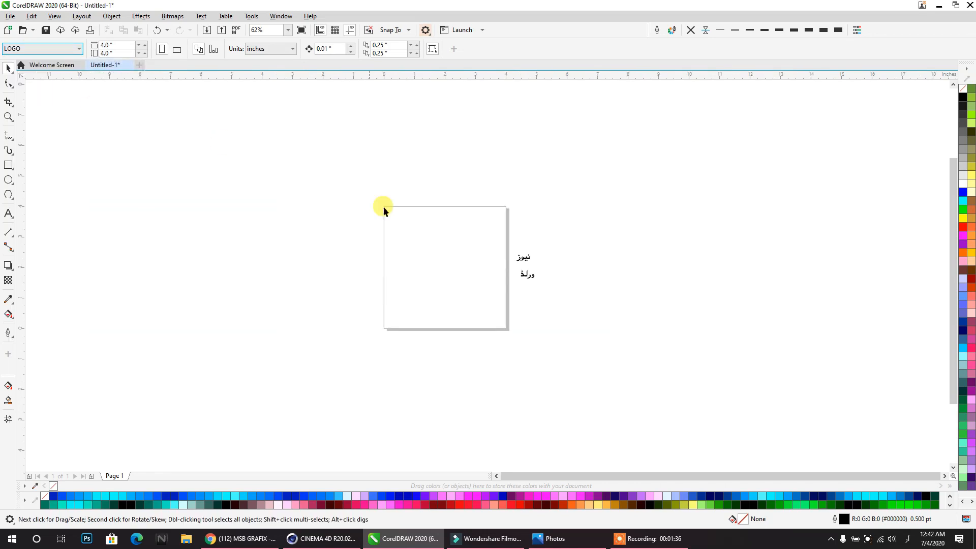
# - Create a rectangle matching the page and reduce it from above to a height of 2 inches
pyautogui.scroll(1, 446, 289)
pyautogui.moveTo(446, 289); pyautogui.dragTo(450, 291)
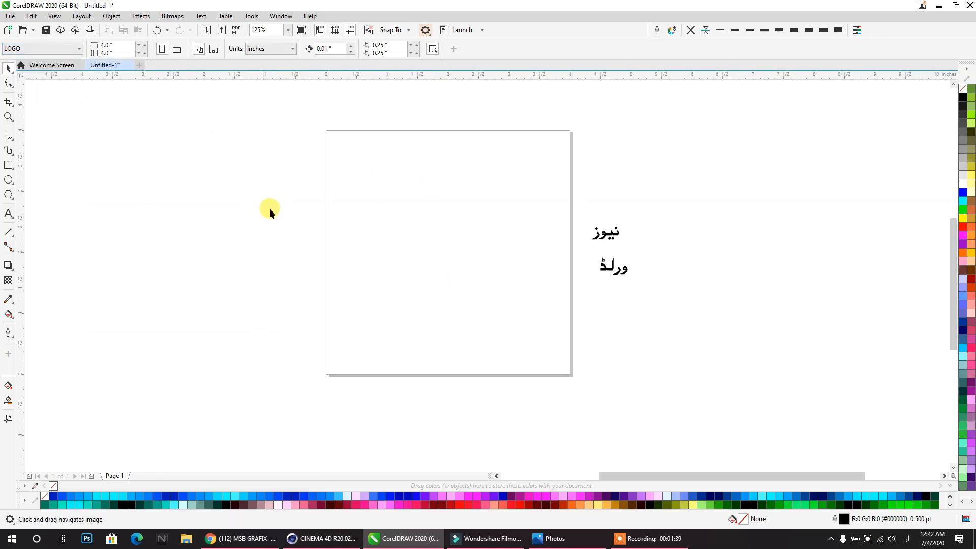
pyautogui.click(436, 131)
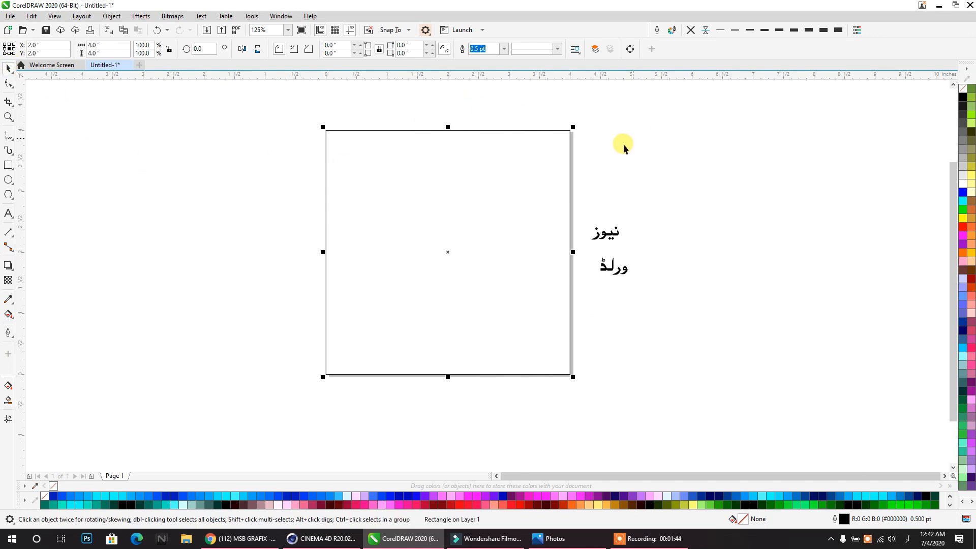
pyautogui.moveTo(448, 129); pyautogui.dragTo(571, 250)
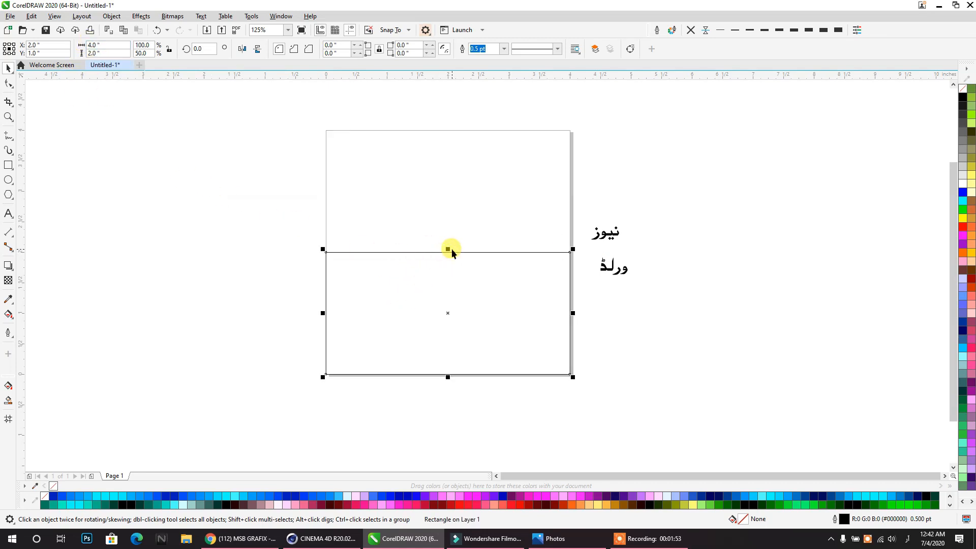
# - Copy the rectangle, set the copy's height to 1 inch, and delete the original rectangle
pyautogui.moveTo(466, 278); pyautogui.dragTo(432, 294)
pyautogui.rightClick(431, 293)
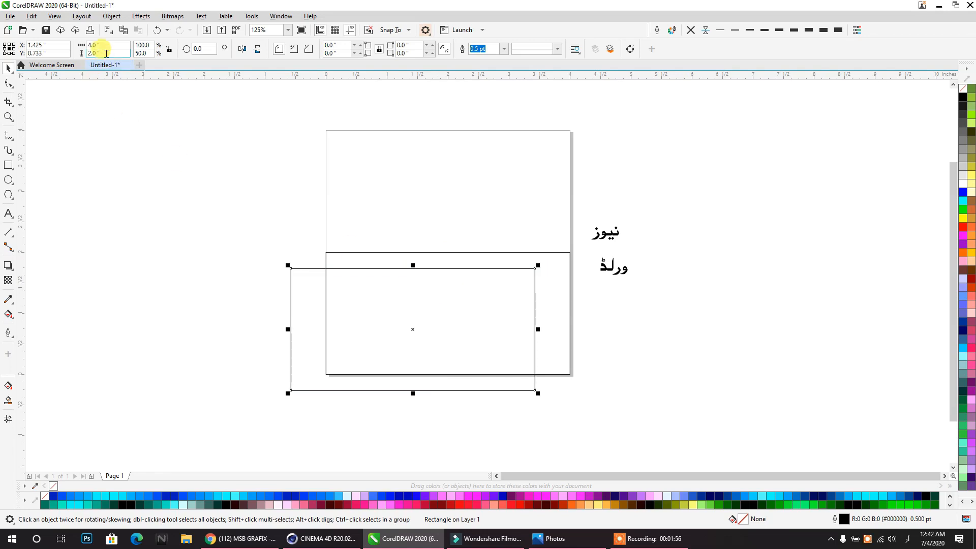
pyautogui.moveTo(109, 53); pyautogui.dragTo(70, 68)
pyautogui.write('1')
pyautogui.press('Return')
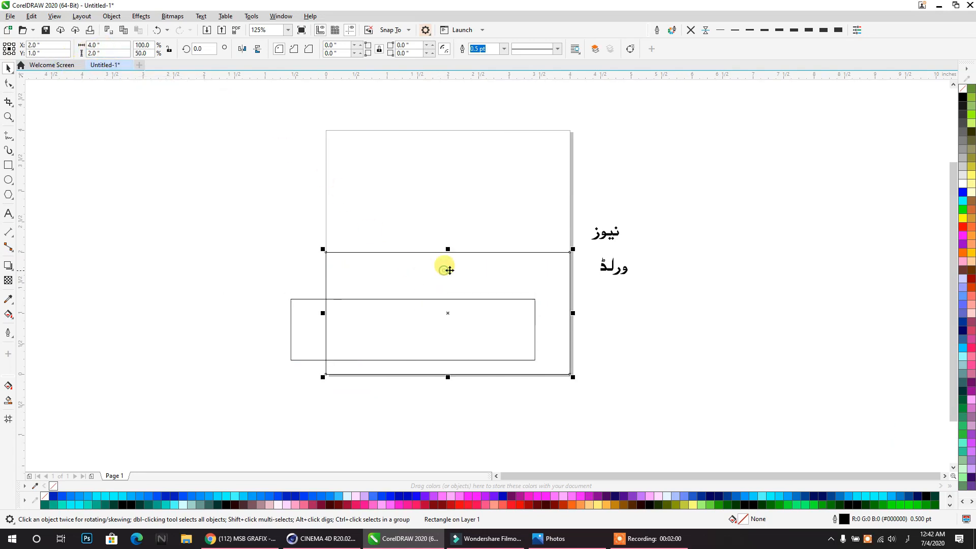
pyautogui.press('Delete')
# - Align the 1-inch-high rectangle to the page's lower edge and place a copy directly above it with a narrow gap
pyautogui.click(297, 360)
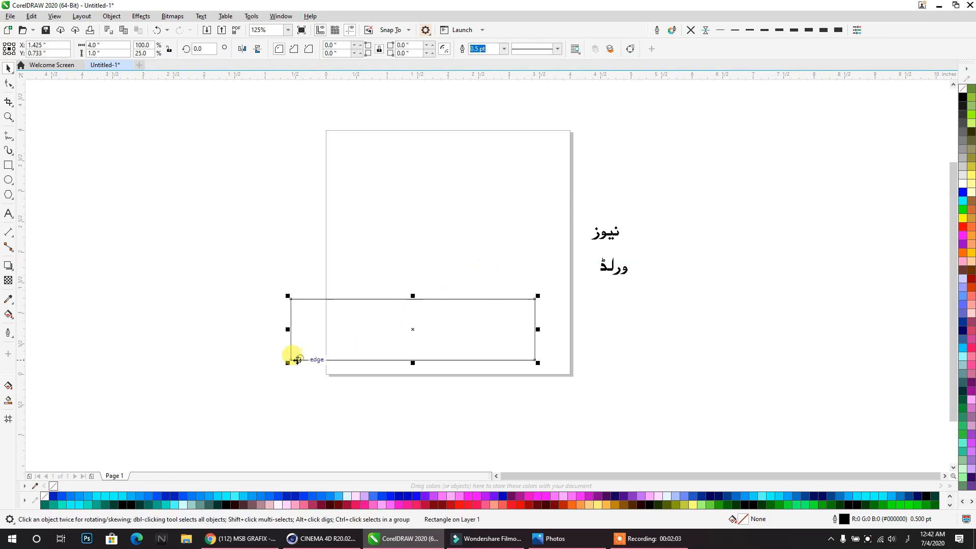
pyautogui.moveTo(287, 362); pyautogui.dragTo(377, 297)
pyautogui.click(282, 309)
pyautogui.click(373, 294)
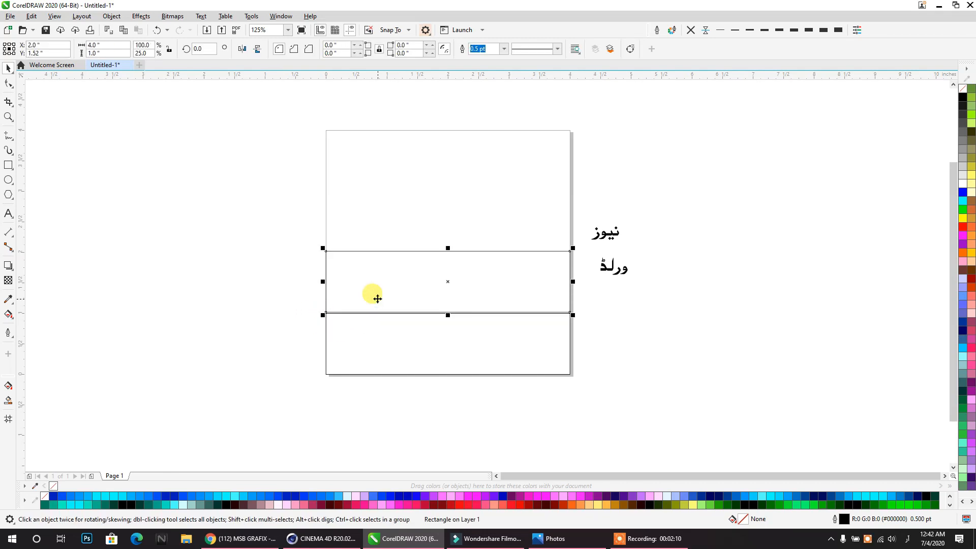
pyautogui.moveTo(598, 420); pyautogui.dragTo(204, 234)
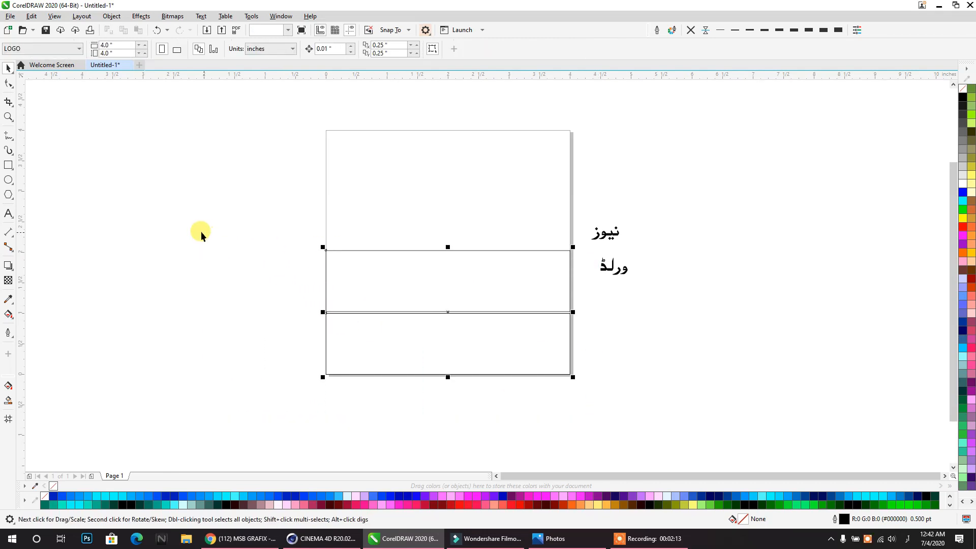
pyautogui.click(728, 322)
# - Enlarge the text "نیوز" to about 125 pt and centre it in the upper rectangle
pyautogui.click(606, 235)
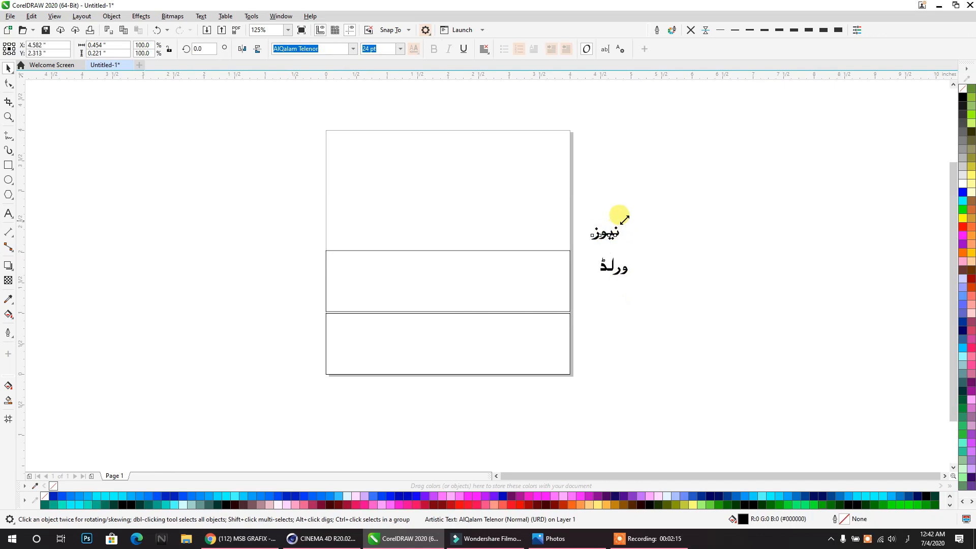
pyautogui.moveTo(623, 220); pyautogui.dragTo(736, 136)
pyautogui.keyDown('shift'); pyautogui.click(508, 262); pyautogui.keyUp('shift')
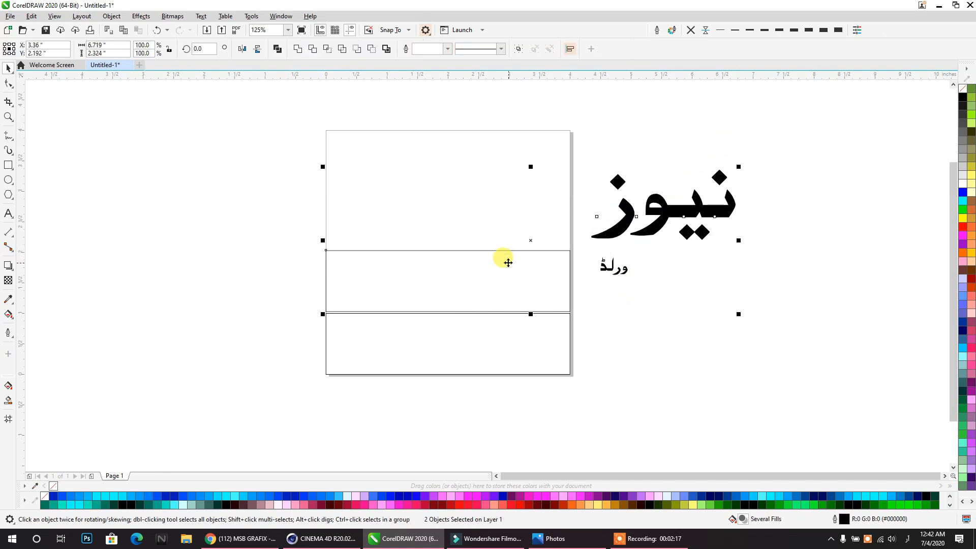
pyautogui.press('e')
pyautogui.press('c')
# - Centre the text "ورلڈ" horizontally and vertically in the lower rectangle
pyautogui.click(622, 279)
pyautogui.click(612, 264)
pyautogui.keyDown('shift'); pyautogui.click(516, 355); pyautogui.keyUp('shift')
pyautogui.press('e')
pyautogui.press('c')
pyautogui.click(721, 383)
# - Shrink the text "نیوز" to fit inside the upper rectangle and set its font size to 90 pt
pyautogui.click(479, 304)
pyautogui.scroll(1, 471, 289)
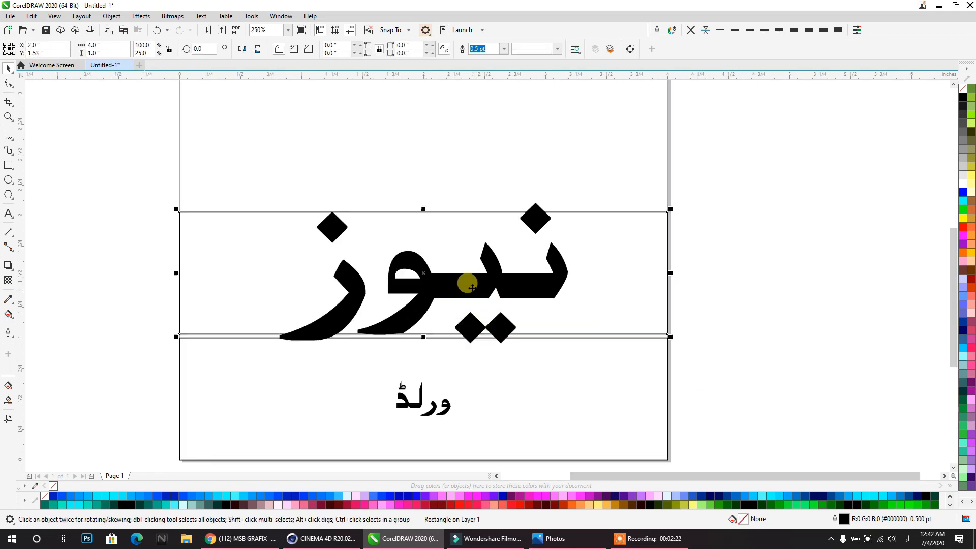
pyautogui.click(539, 205)
pyautogui.click(536, 208)
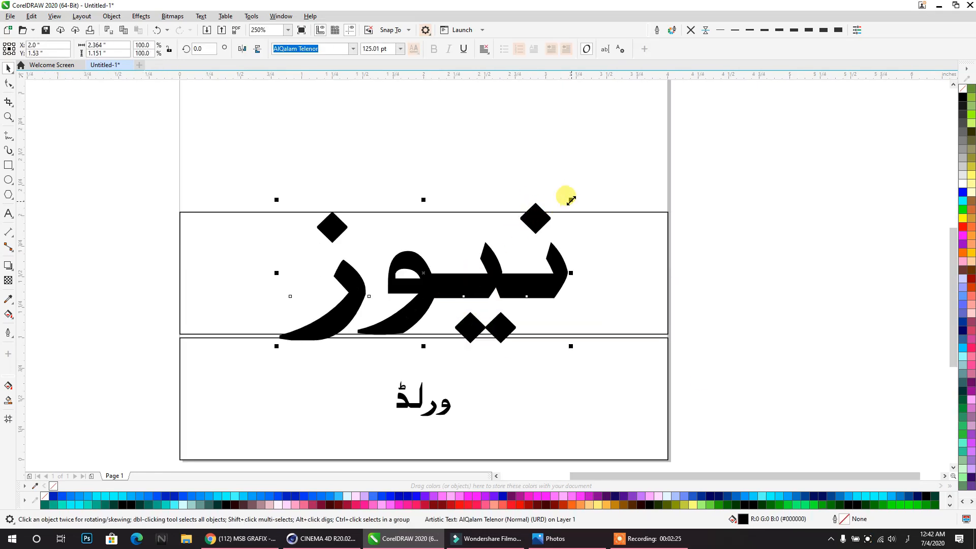
pyautogui.moveTo(571, 201); pyautogui.dragTo(542, 218)
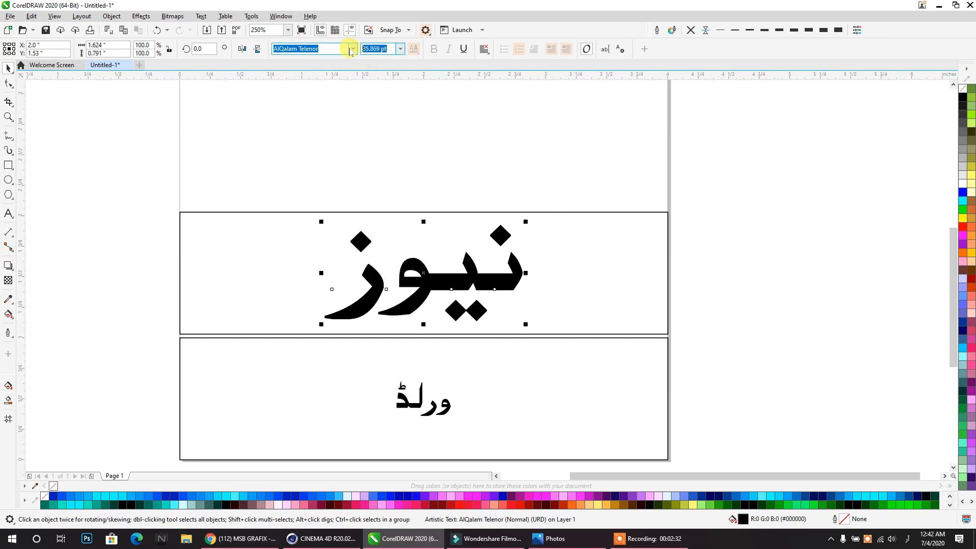
pyautogui.press('Return')
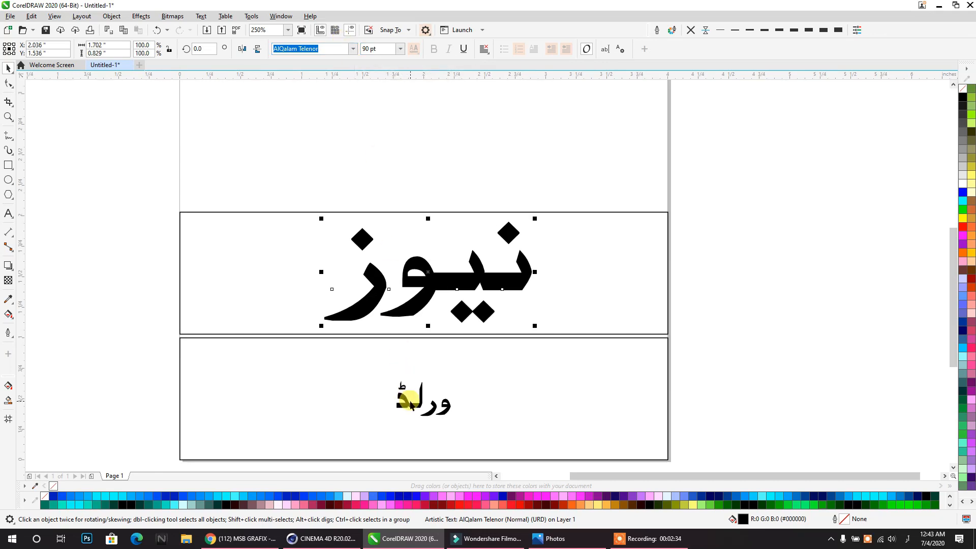
# - Set the font size of "ورلڈ" to 90 pt and centre it again in the lower rectangle
pyautogui.click(382, 47)
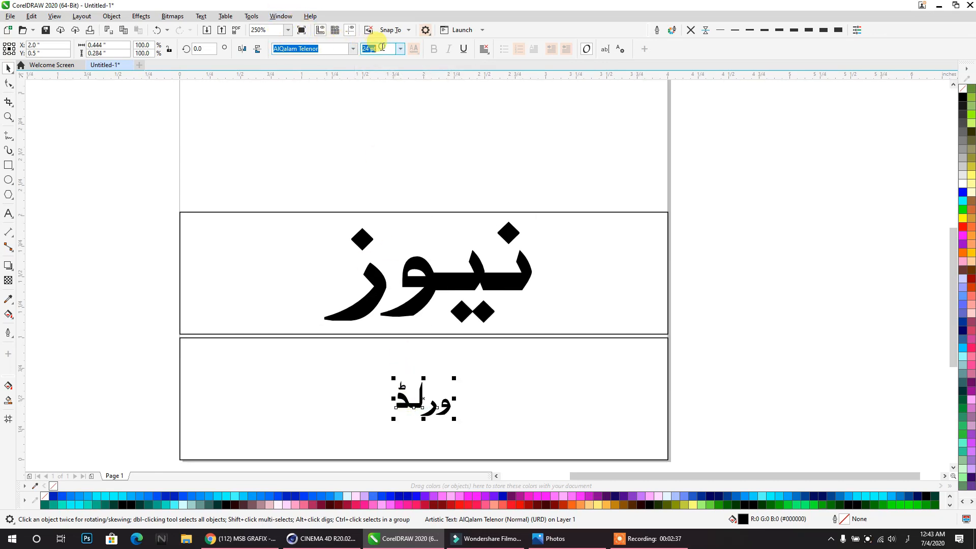
pyautogui.write('90')
pyautogui.press('Return')
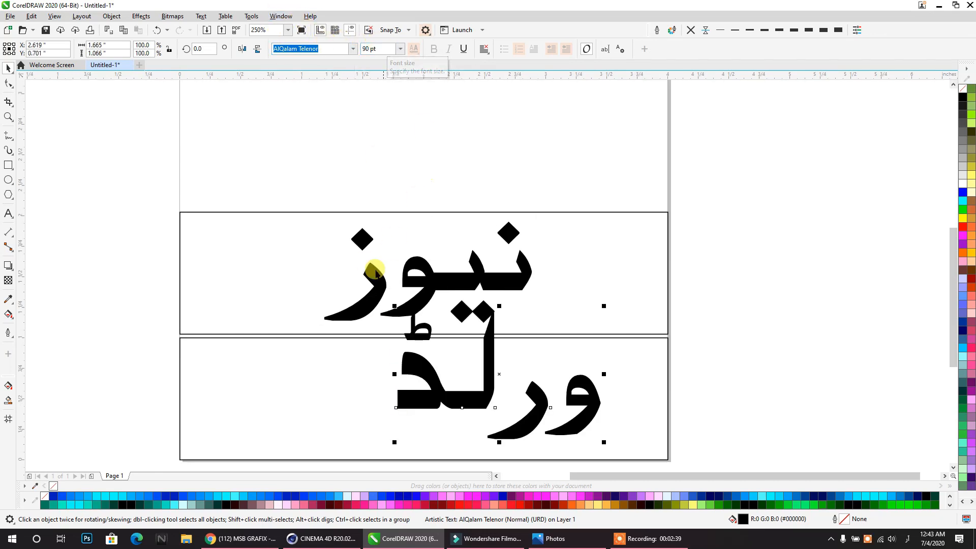
pyautogui.keyDown('shift'); pyautogui.click(305, 377); pyautogui.keyUp('shift')
pyautogui.press('e')
pyautogui.press('c')
pyautogui.click(751, 371)
pyautogui.scroll(-1, 534, 275)
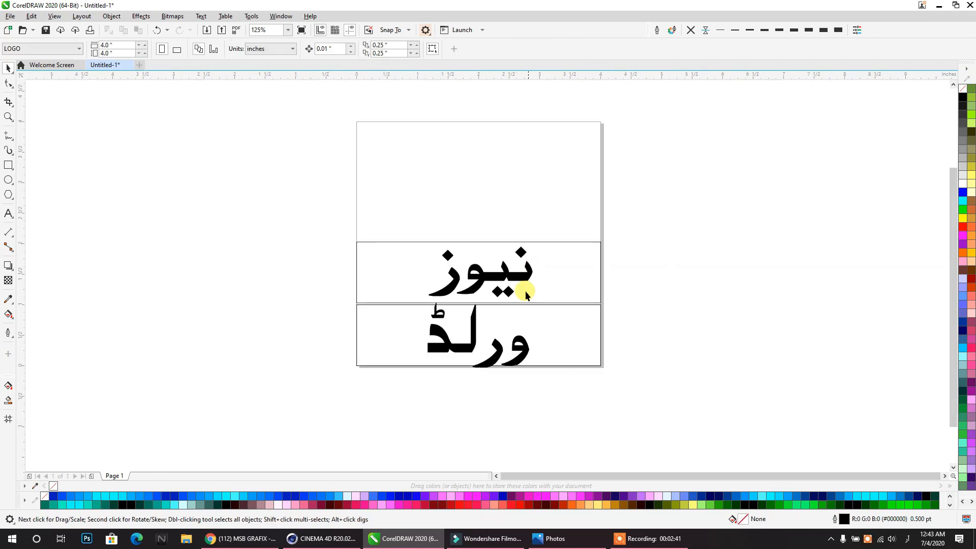
pyautogui.scroll(1, 501, 373)
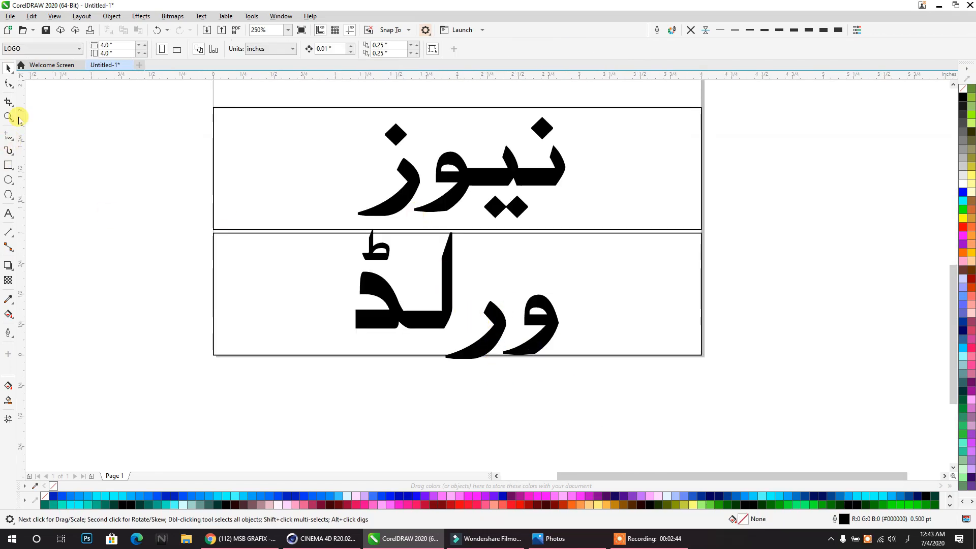
# - Raise the letters "ور" of the text "ورلڈ" with the Shape tool and centre the text in the lower rectangle
pyautogui.click(9, 83)
pyautogui.click(503, 319)
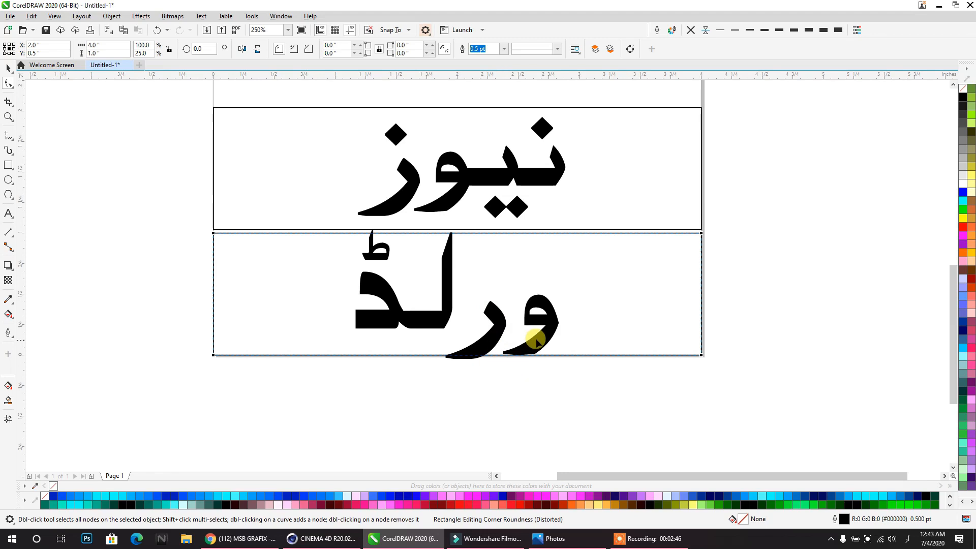
pyautogui.click(463, 359)
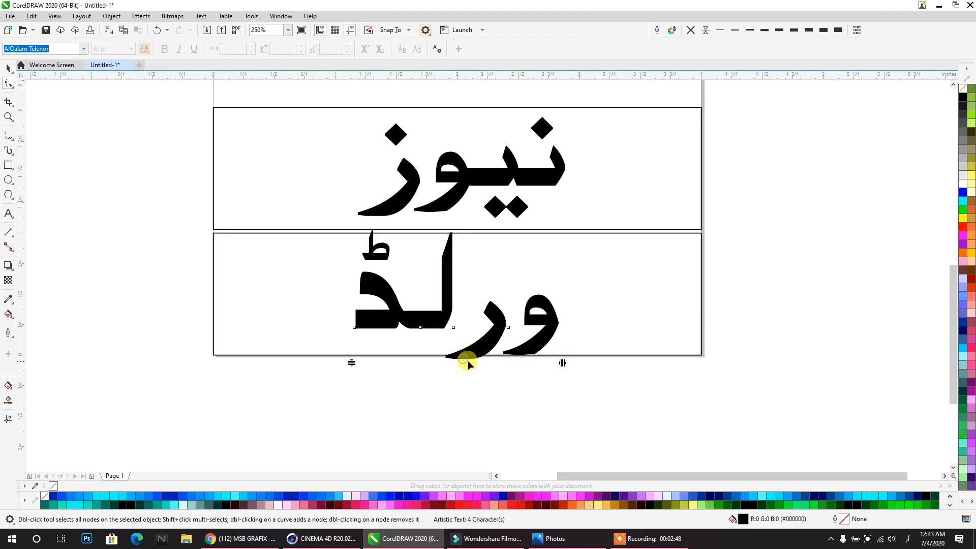
pyautogui.moveTo(442, 314); pyautogui.dragTo(513, 299)
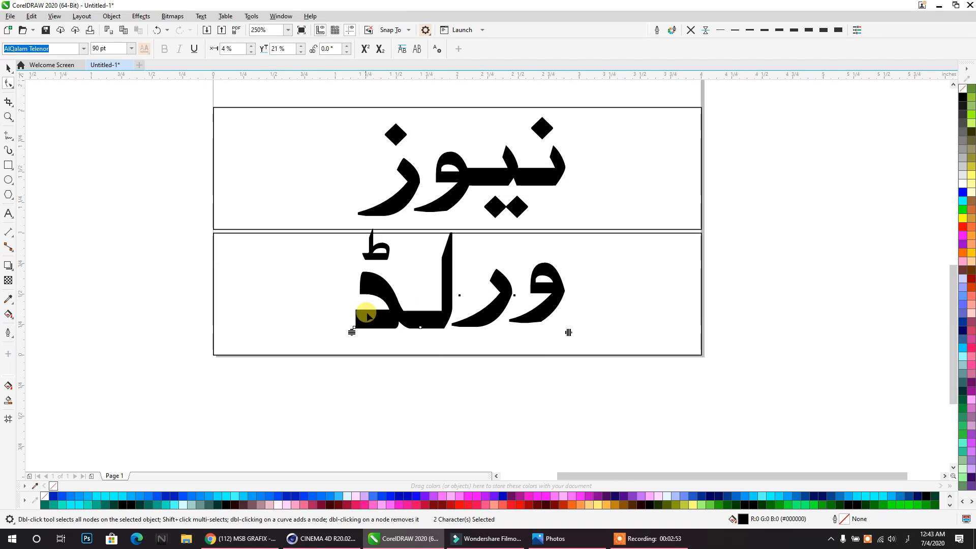
pyautogui.click(8, 68)
pyautogui.keyDown('shift'); pyautogui.click(676, 293); pyautogui.keyUp('shift')
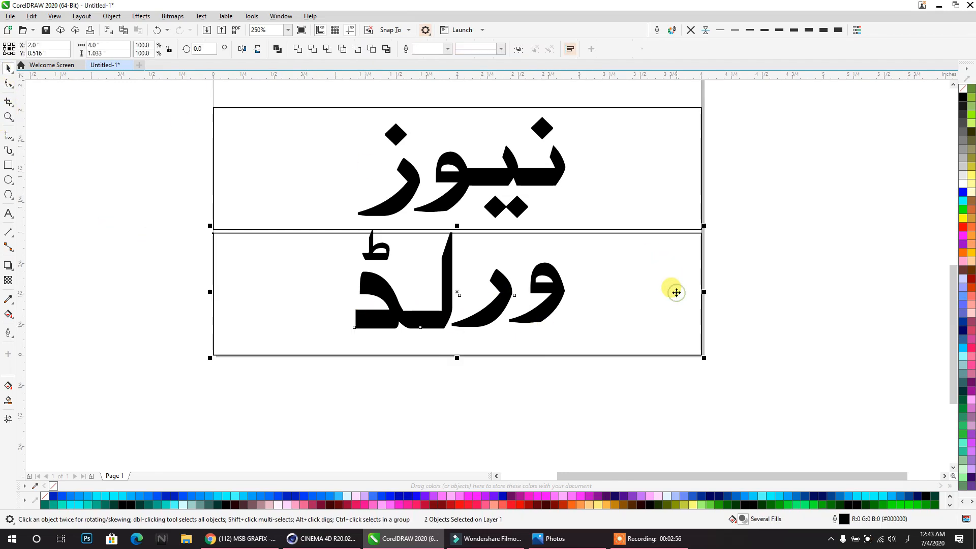
pyautogui.press('c')
pyautogui.press('e')
pyautogui.click(618, 377)
# - Undo the letter shift and the centring of the text "ورلڈ"
pyautogui.scroll(-2, 406, 349)
pyautogui.moveTo(510, 405); pyautogui.dragTo(328, 153)
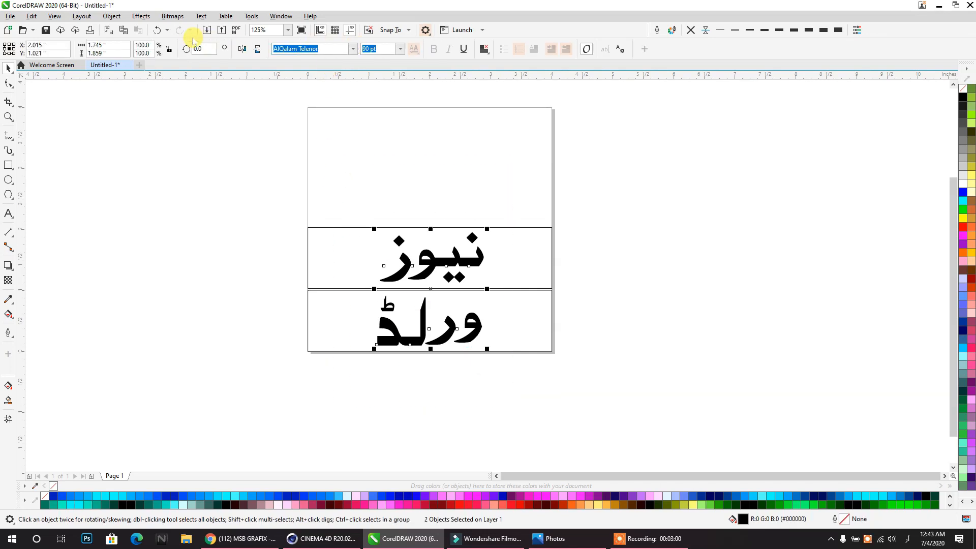
pyautogui.click(156, 31)
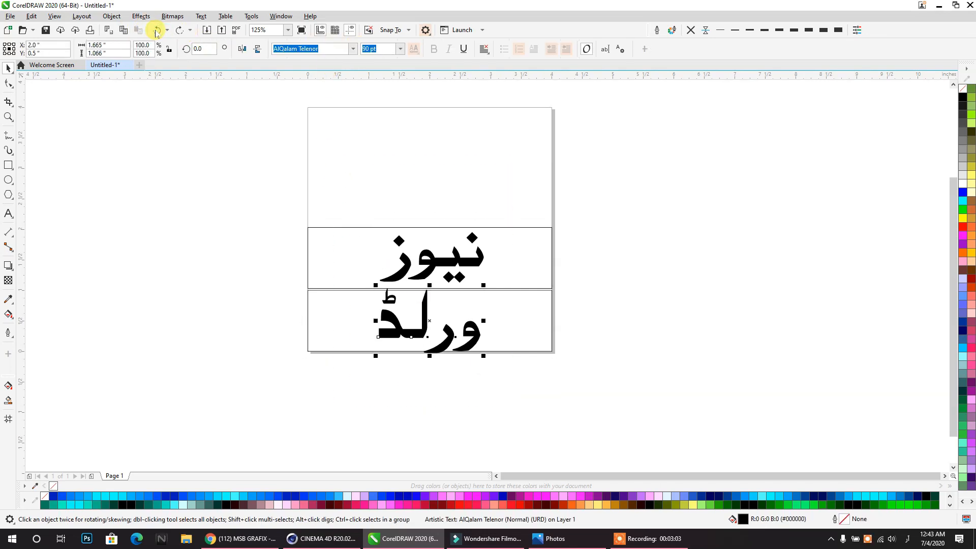
# - Change the font of both texts, "نیوز" and "ورلڈ", to Aslam
pyautogui.moveTo(506, 416); pyautogui.dragTo(371, 191)
pyautogui.moveTo(466, 201); pyautogui.dragTo(704, 181)
pyautogui.click(352, 49)
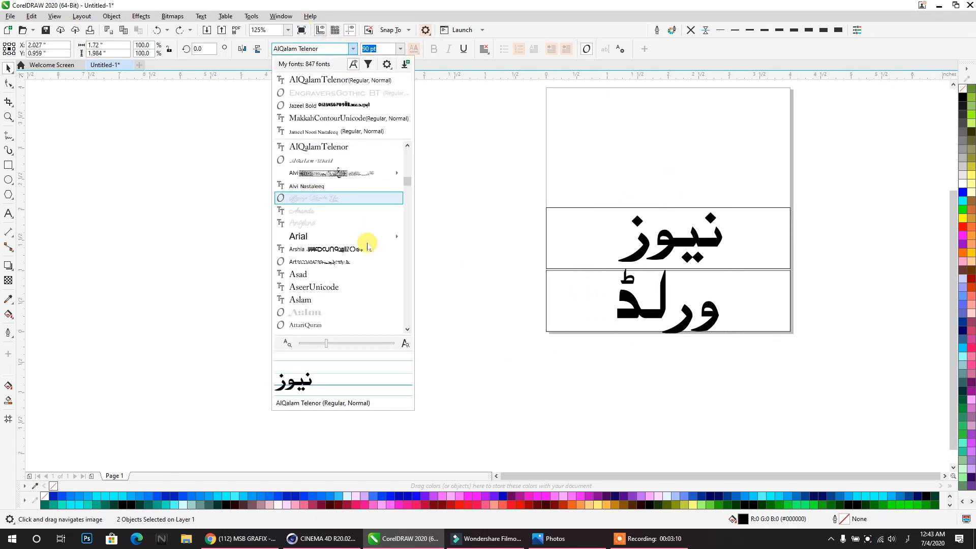
pyautogui.scroll(-2, 367, 246)
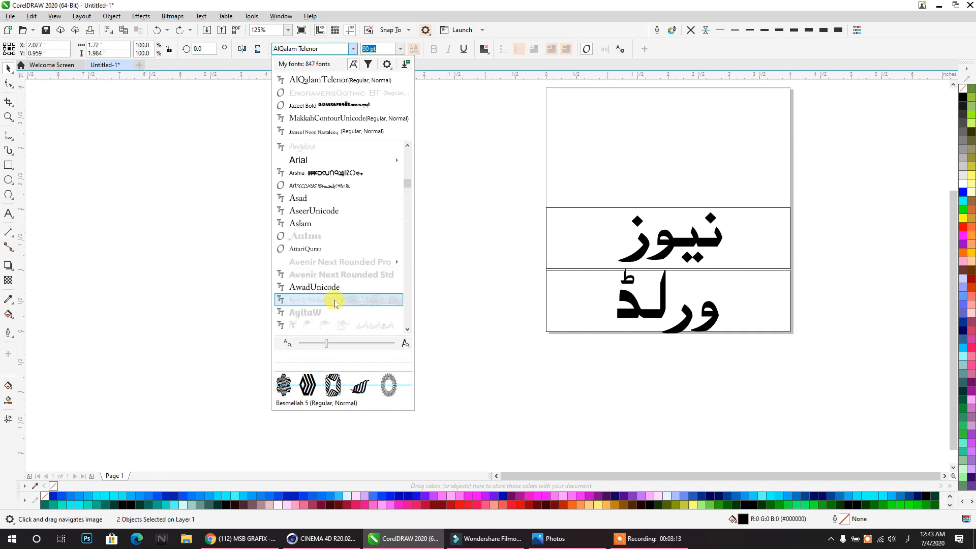
pyautogui.click(315, 229)
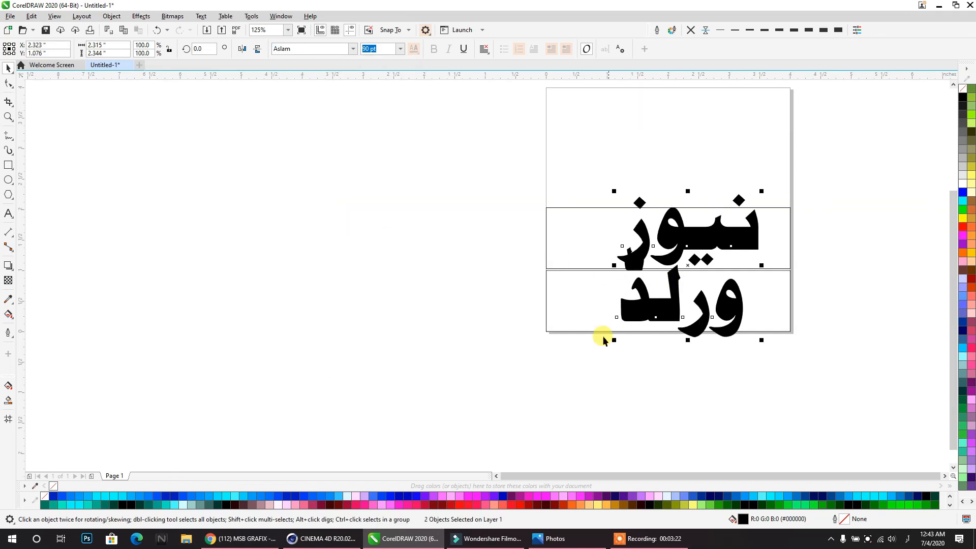
# - Move the text "ورلڈ" down, clear of the text "نیوز" above it
pyautogui.click(645, 331)
pyautogui.click(685, 327)
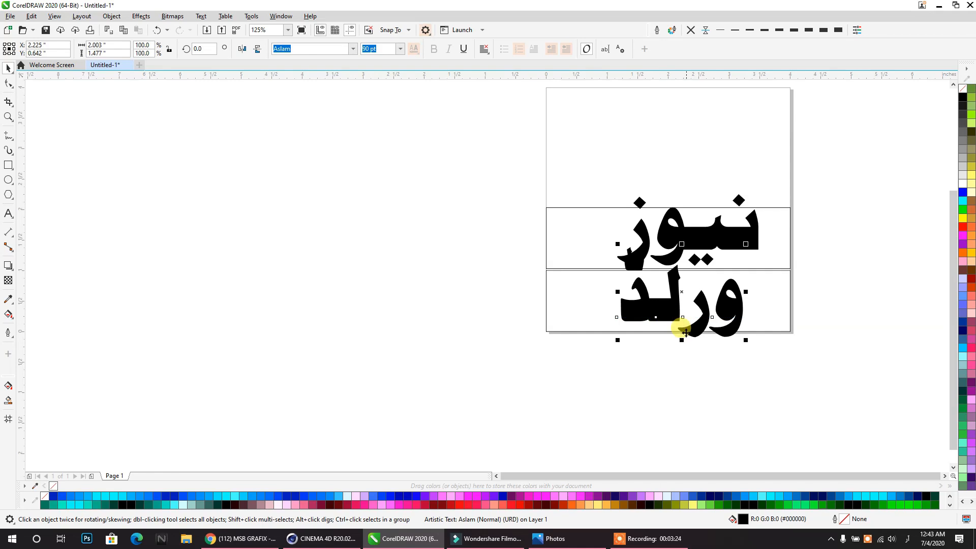
pyautogui.moveTo(689, 336); pyautogui.dragTo(651, 395)
# - Set the font size of the text "نیوز" and of the text "ورلڈ" to 72 pt each
pyautogui.click(683, 241)
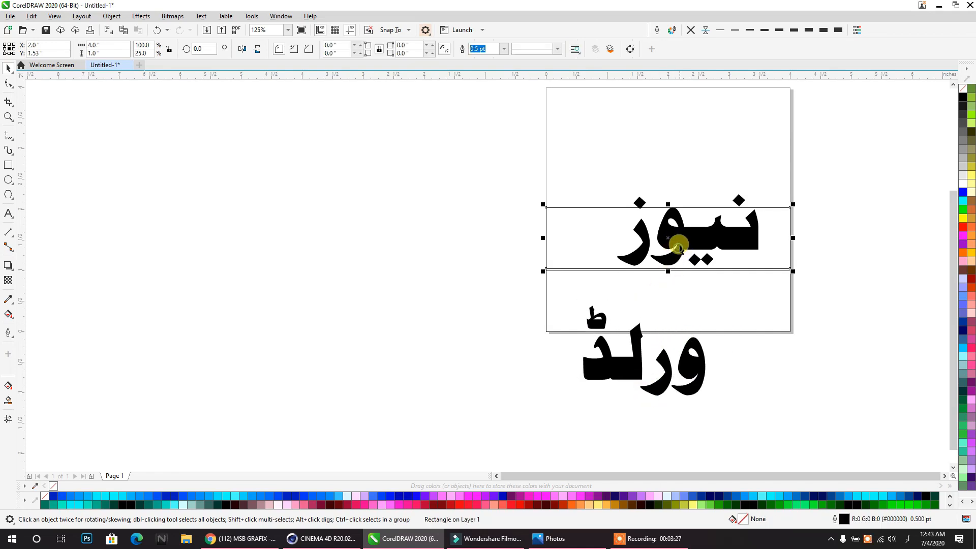
pyautogui.click(639, 198)
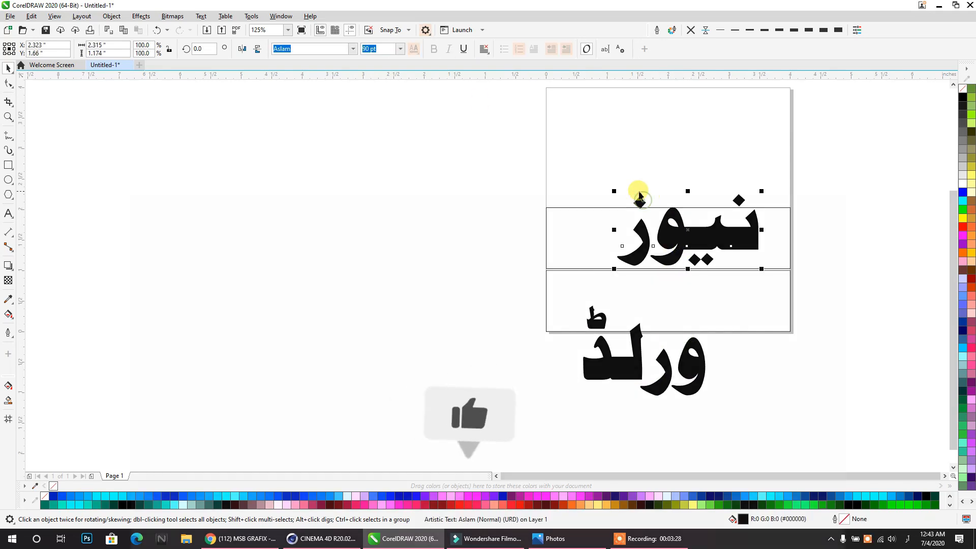
pyautogui.click(400, 48)
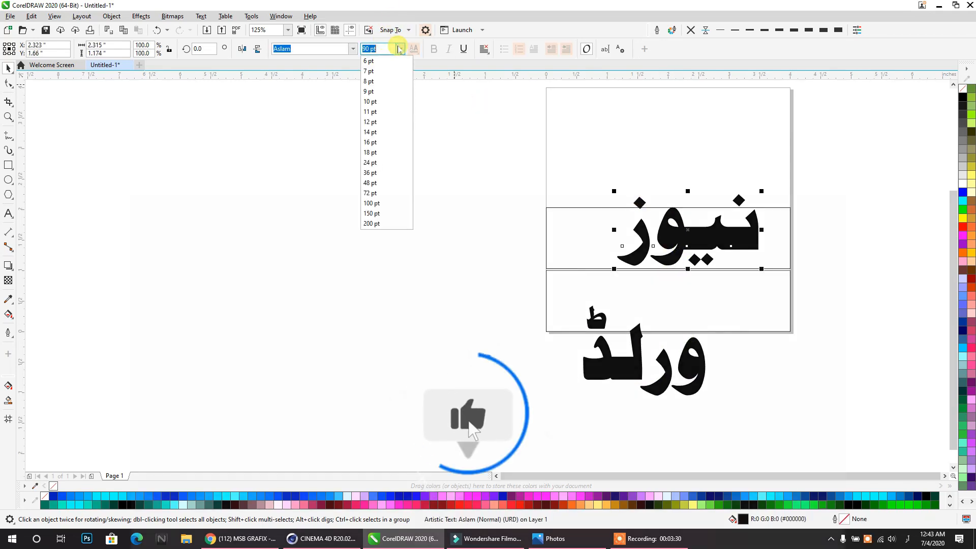
pyautogui.click(379, 193)
pyautogui.click(704, 366)
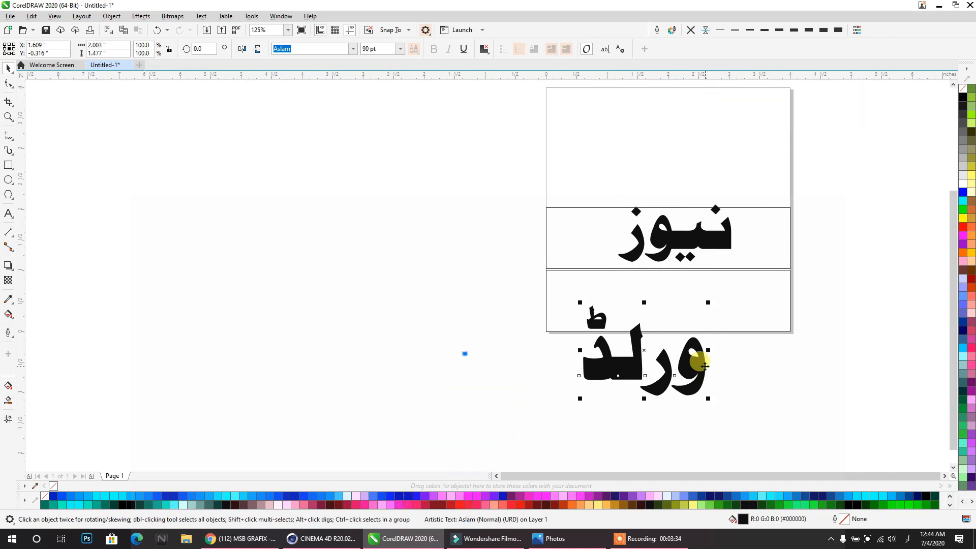
pyautogui.click(400, 49)
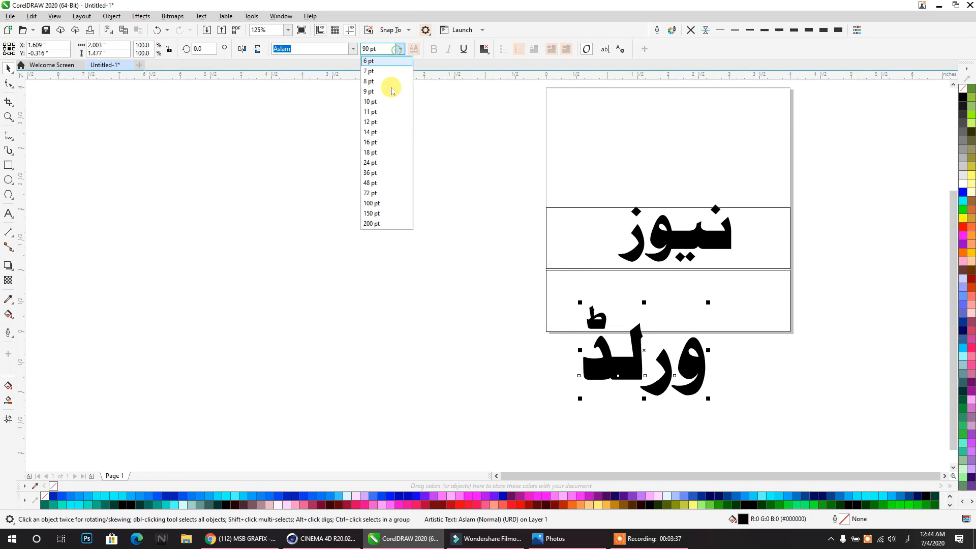
pyautogui.click(371, 193)
# - Centre the lower rectangle on the text "ورلڈ" and move both back directly beneath the upper rectangle
pyautogui.moveTo(561, 289); pyautogui.dragTo(501, 252)
pyautogui.press('e')
pyautogui.press('c')
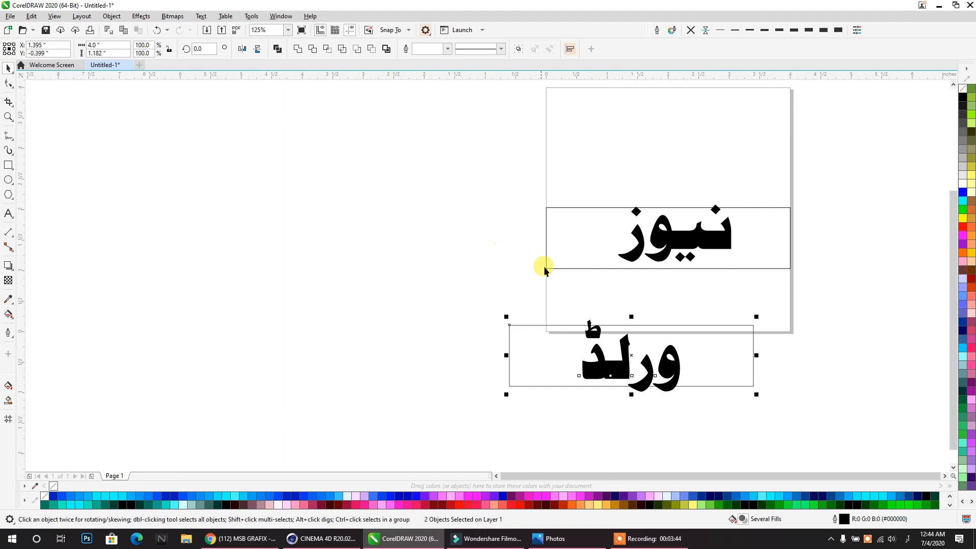
pyautogui.moveTo(637, 344); pyautogui.dragTo(674, 292)
pyautogui.click(705, 373)
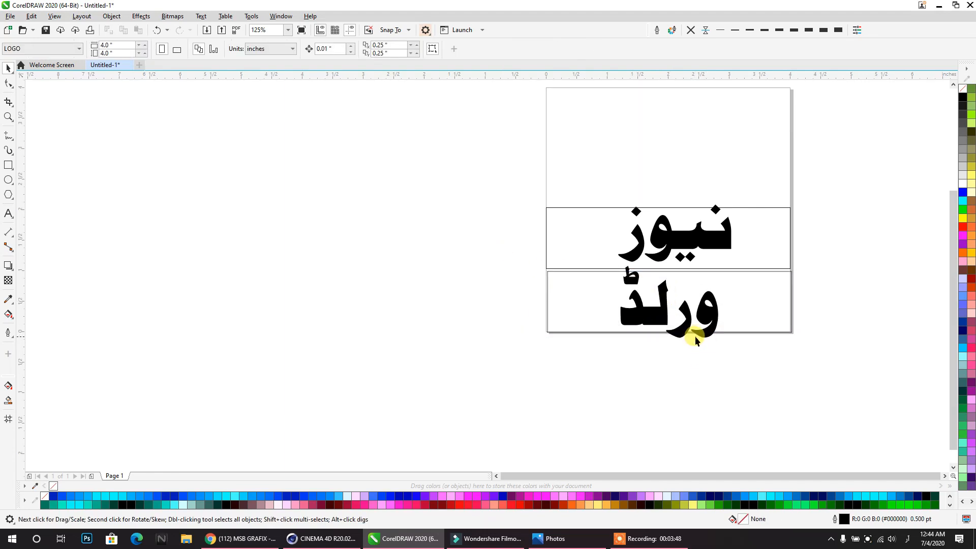
# - Raise the letters "ور" of "ورلڈ" with the Shape tool and centre the text in the lower rectangle
pyautogui.click(695, 340)
pyautogui.scroll(5, 699, 339)
pyautogui.click(8, 82)
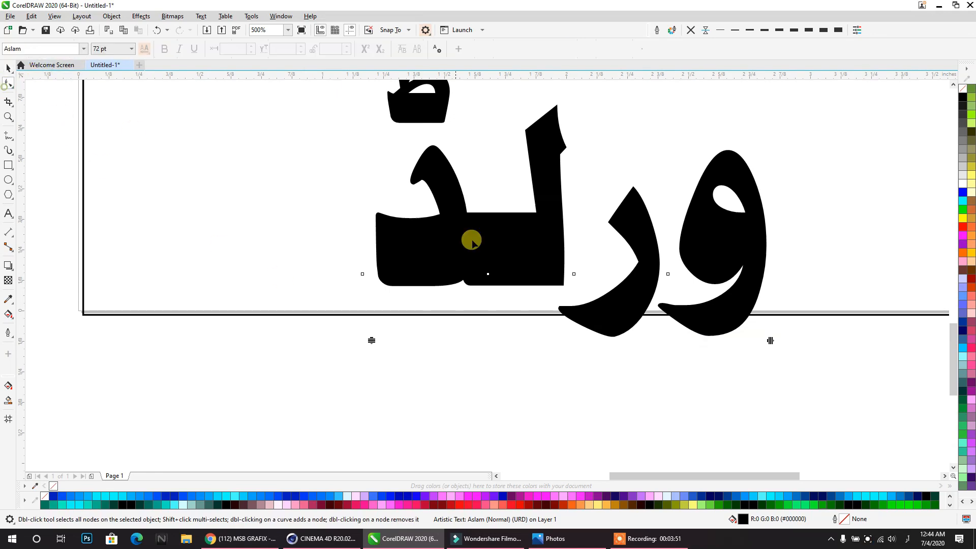
pyautogui.moveTo(693, 285); pyautogui.dragTo(599, 229)
pyautogui.scroll(-3, 599, 229)
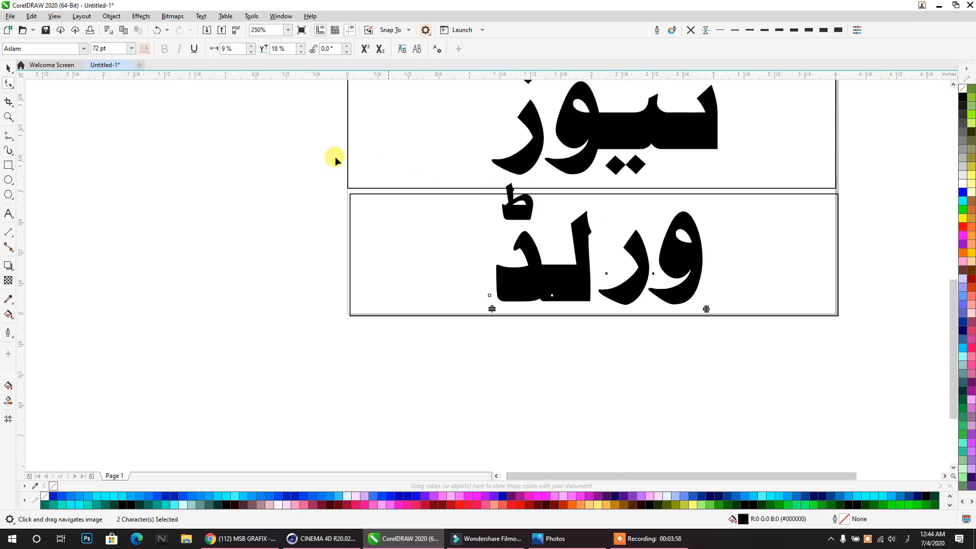
pyautogui.click(8, 67)
pyautogui.keyDown('shift'); pyautogui.click(759, 298); pyautogui.keyUp('shift')
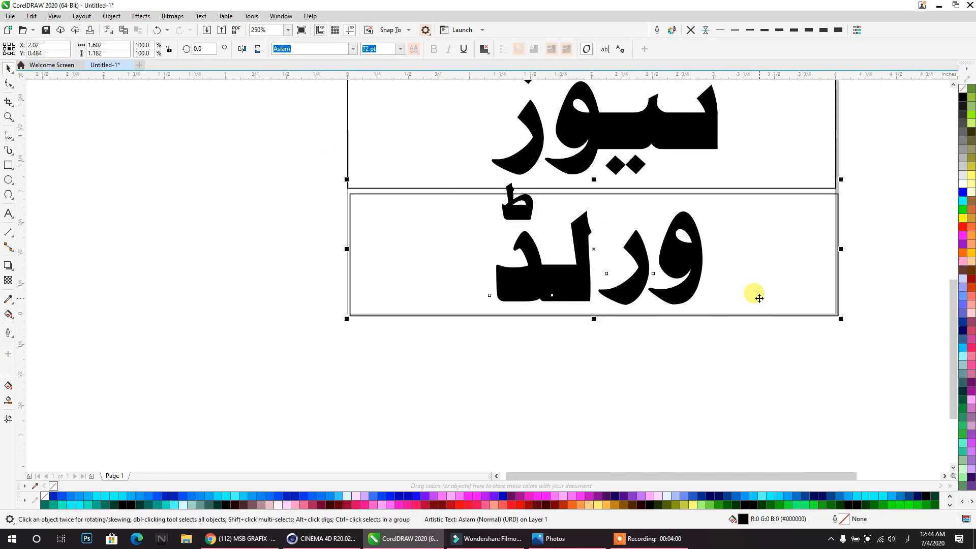
pyautogui.press('b')
pyautogui.click(732, 394)
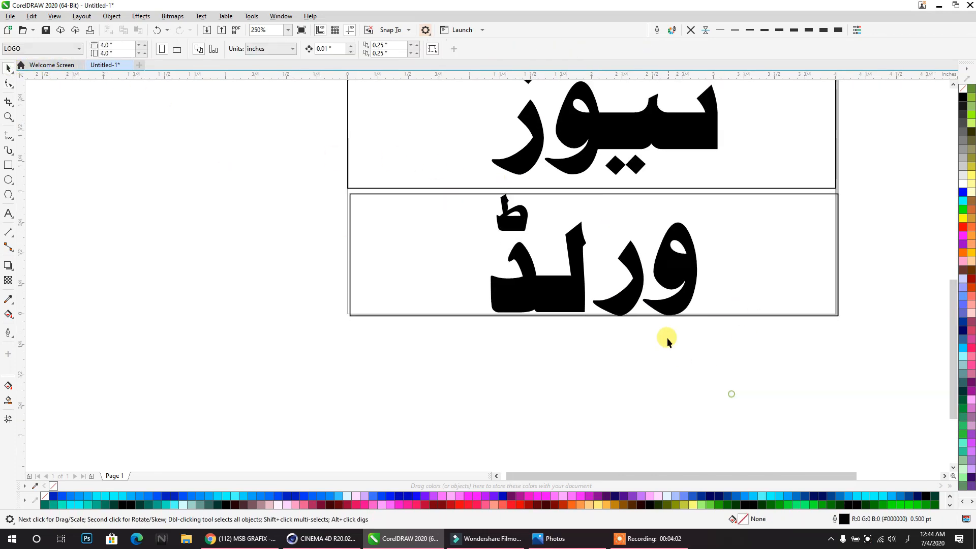
# - Set the font size of "ورلڈ" to 65 pt and centre it again in the lower rectangle
pyautogui.click(660, 308)
pyautogui.click(661, 315)
pyautogui.click(388, 47)
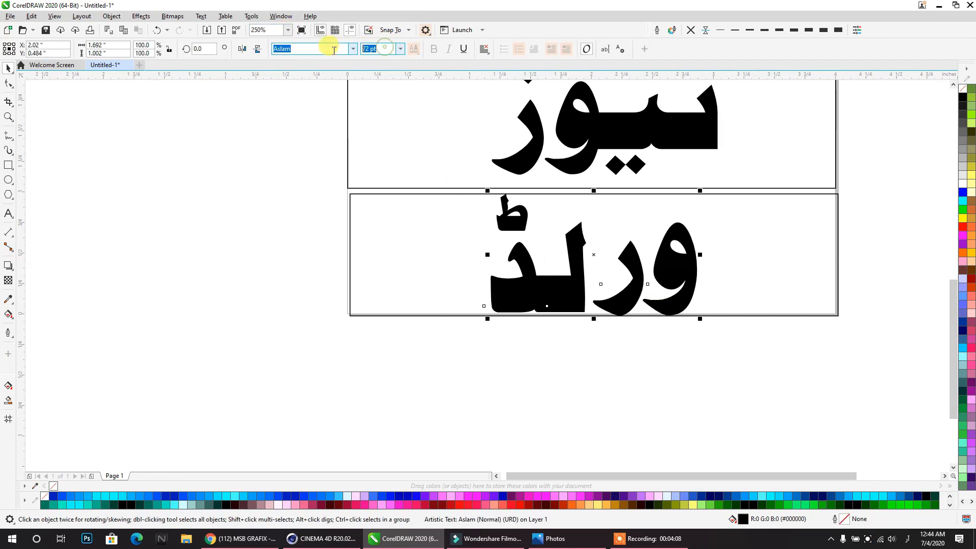
pyautogui.write('65')
pyautogui.press('Return')
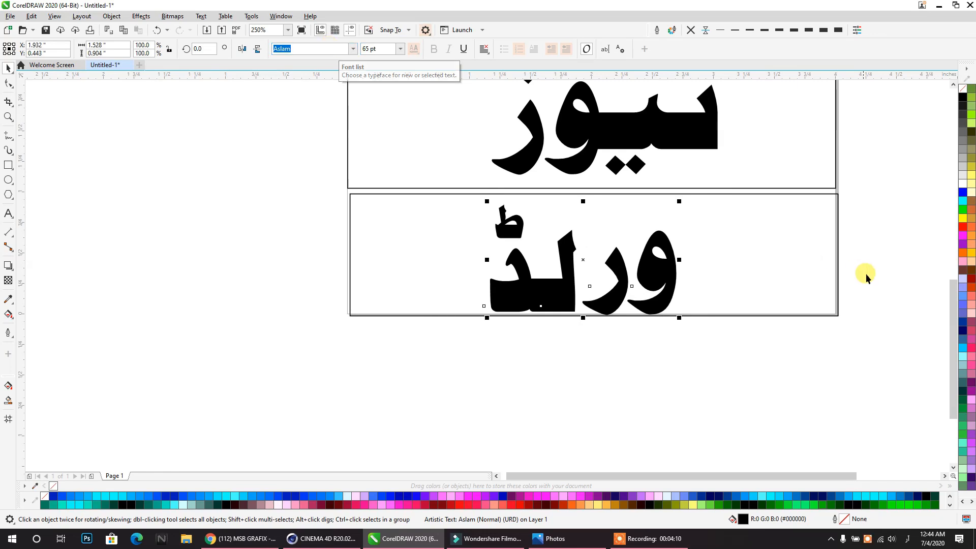
pyautogui.keyDown('shift'); pyautogui.click(769, 246); pyautogui.keyUp('shift')
pyautogui.press('c')
pyautogui.press('e')
pyautogui.click(732, 355)
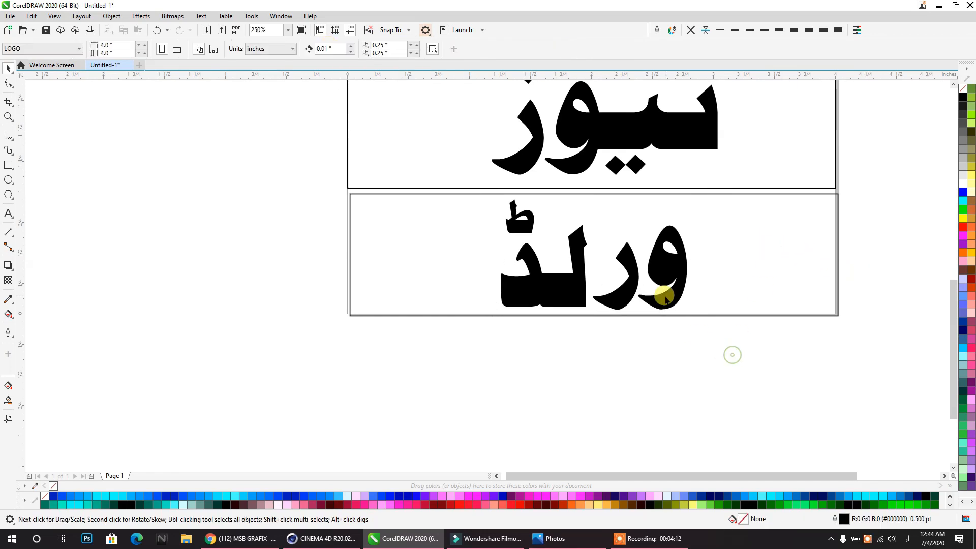
# - Set the font size of "نیوز" to 65 pt and centre it horizontally and vertically in the upper rectangle
pyautogui.scroll(1, 667, 302)
pyautogui.click(687, 124)
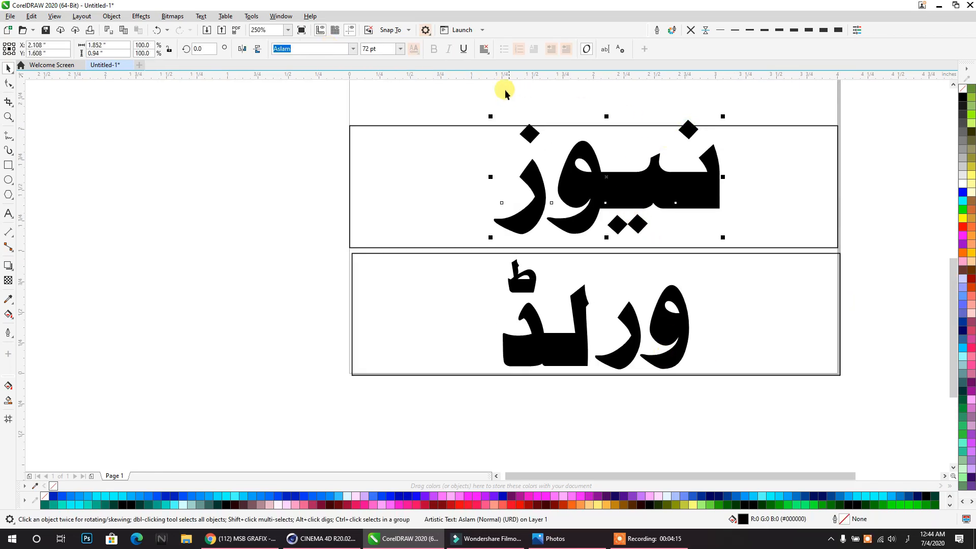
pyautogui.write('6')
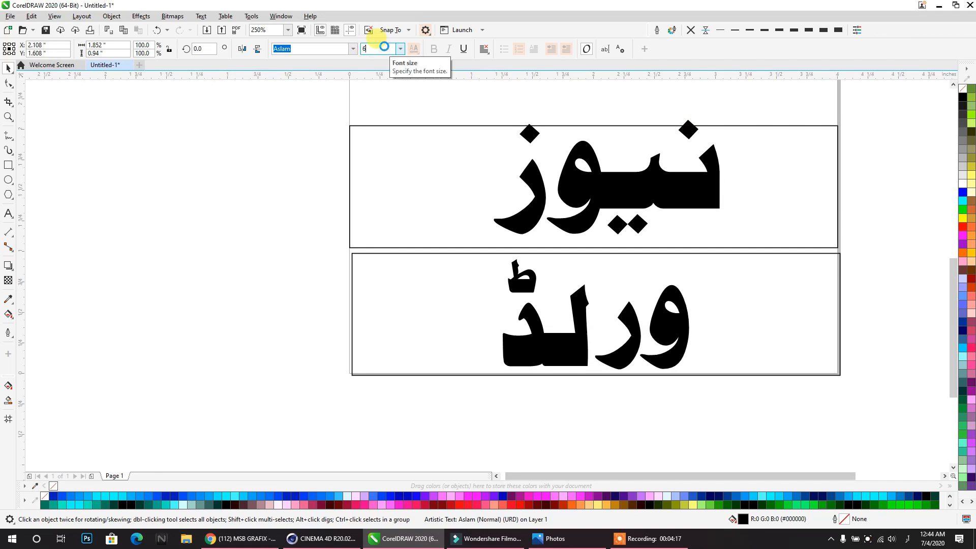
pyautogui.press('Return')
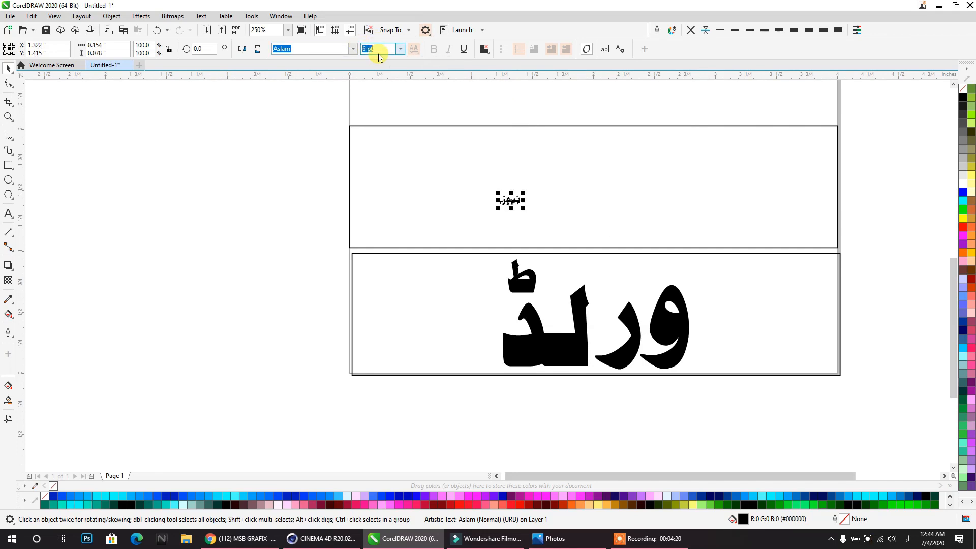
pyautogui.write('65')
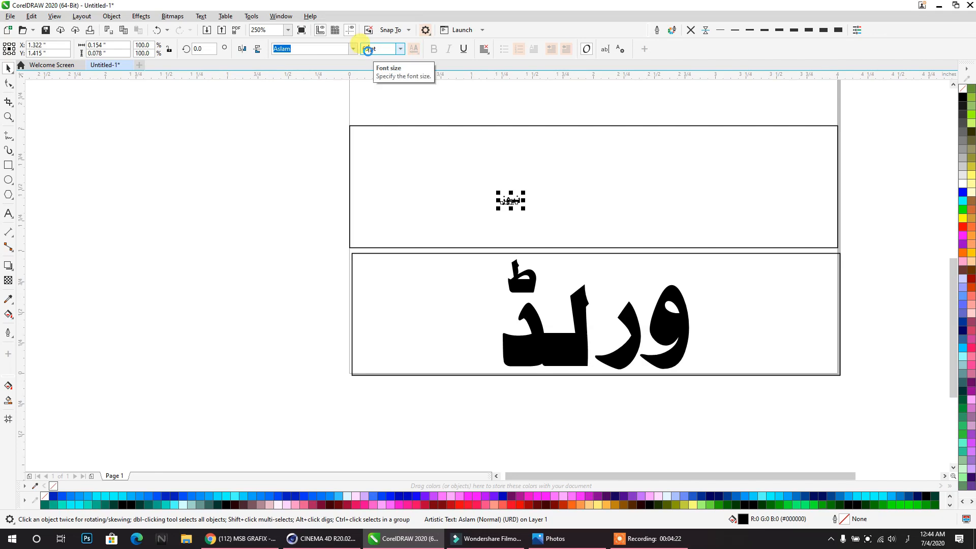
pyautogui.press('Return')
pyautogui.keyDown('shift'); pyautogui.click(727, 151); pyautogui.keyUp('shift')
pyautogui.press('e')
pyautogui.press('c')
pyautogui.click(844, 170)
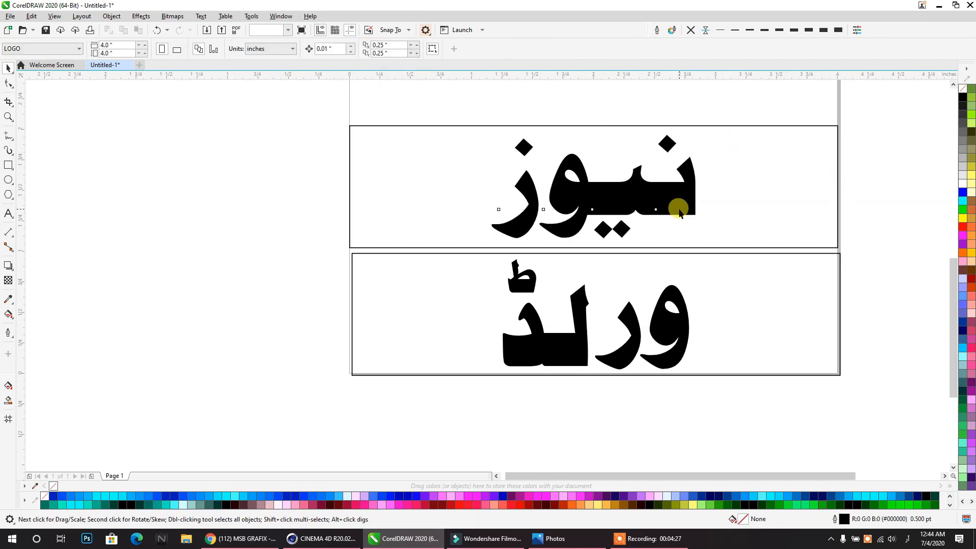
# - Place a copy of the text "نیوز" on the empty area to the left of the page
pyautogui.click(680, 212)
pyautogui.scroll(-2, 679, 204)
pyautogui.moveTo(678, 200); pyautogui.dragTo(267, 279)
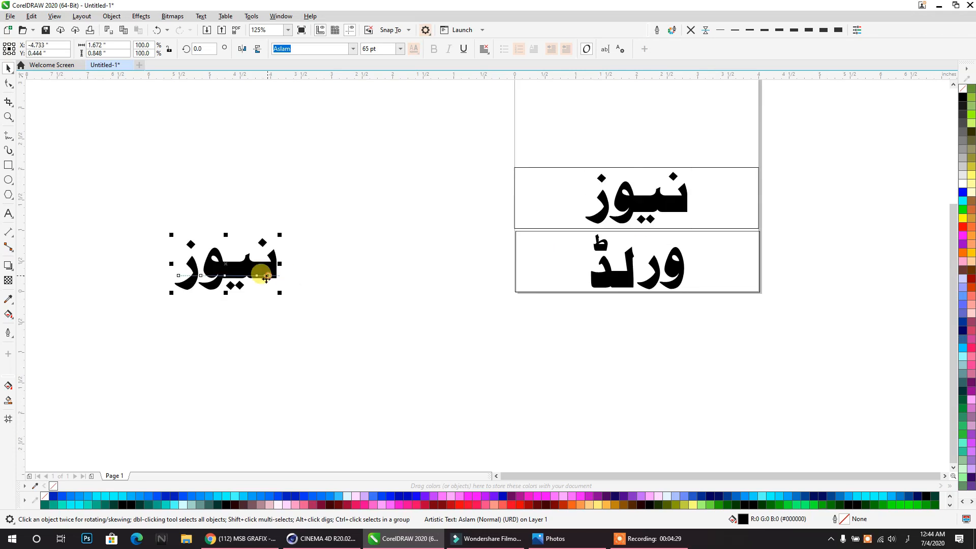
# - Convert the copied text "نیوز" to curves and break the curve apart into separate objects
pyautogui.scroll(2, 568, 277)
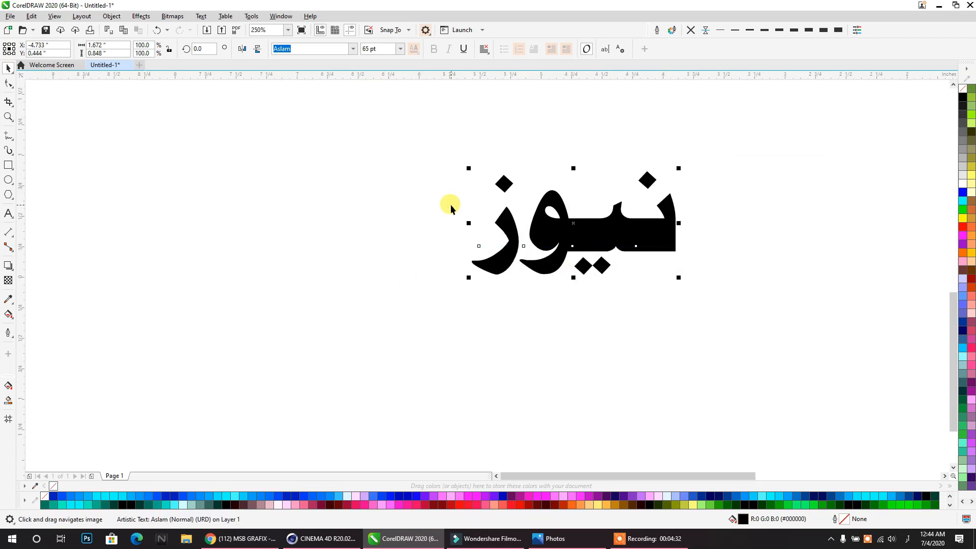
pyautogui.hotkey('ctrl', 'q')
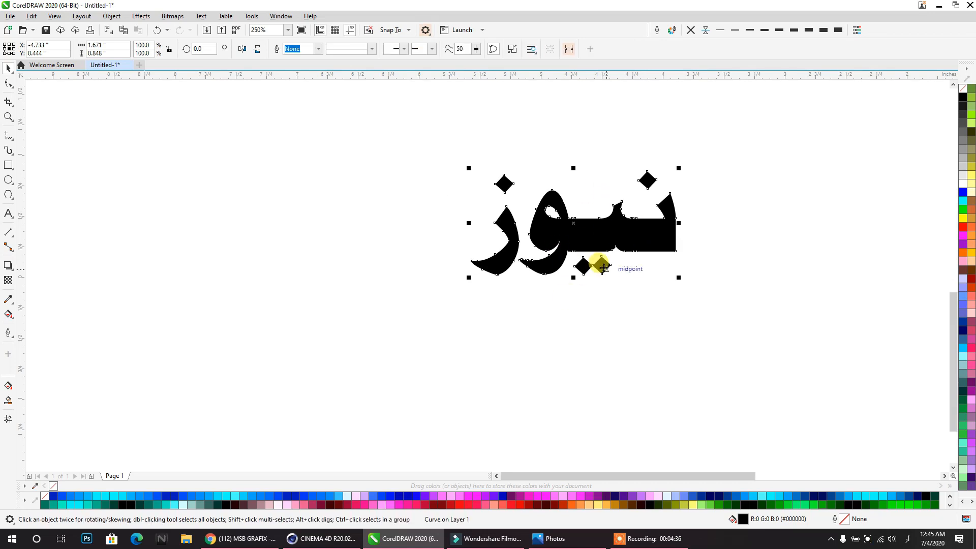
pyautogui.click(514, 50)
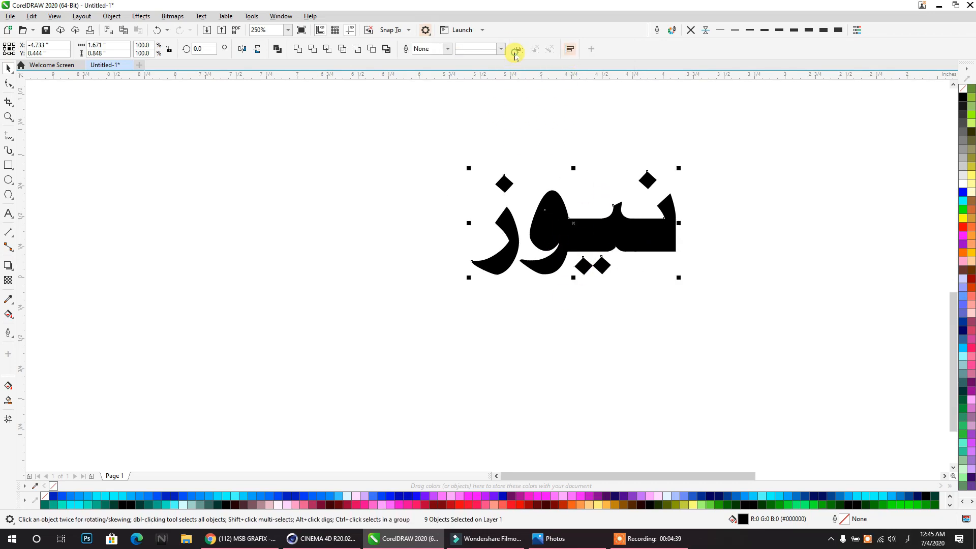
# - Switch the drawing display to Wireframe and bring the outlines of the copied "نیوز" into close view
pyautogui.click(54, 15)
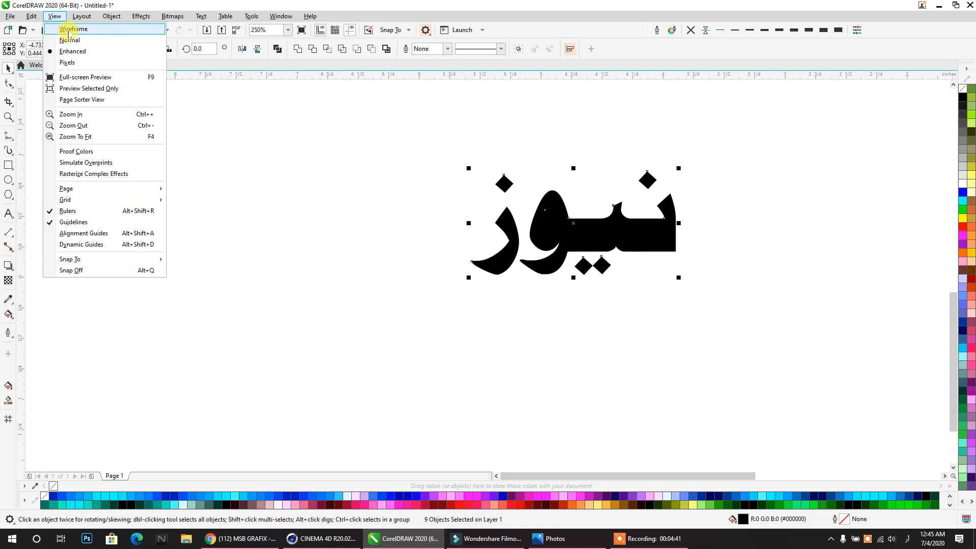
pyautogui.click(65, 27)
pyautogui.click(298, 233)
pyautogui.scroll(2, 623, 242)
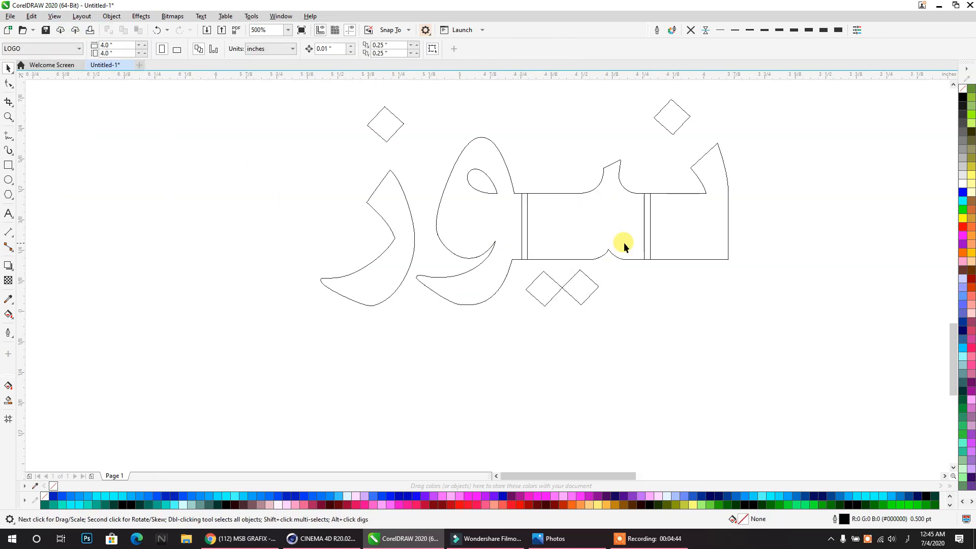
# - Weld the three overlapping letter outlines of ن, ی and و into one continuous shape
pyautogui.click(689, 209)
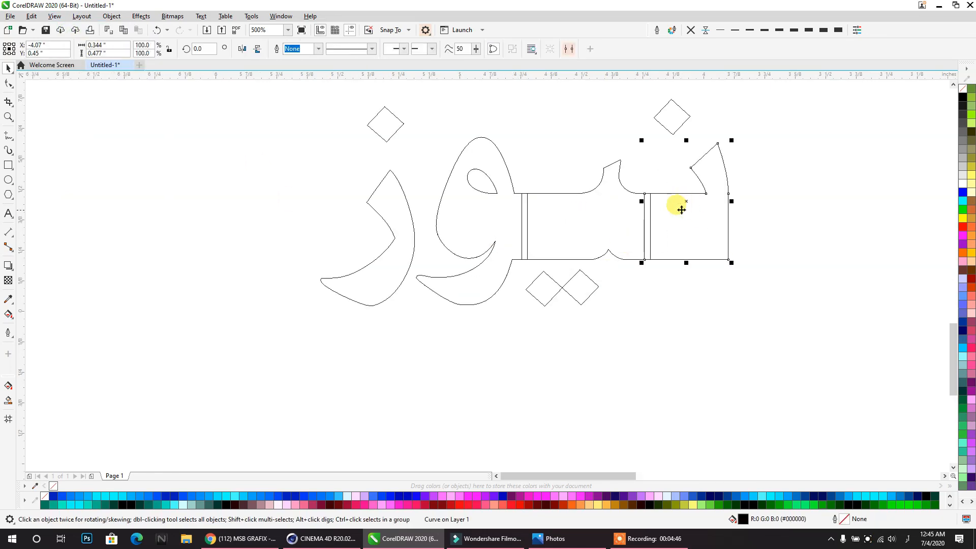
pyautogui.keyDown('shift'); pyautogui.click(592, 209); pyautogui.keyUp('shift')
pyautogui.keyDown('shift'); pyautogui.click(502, 207); pyautogui.keyUp('shift')
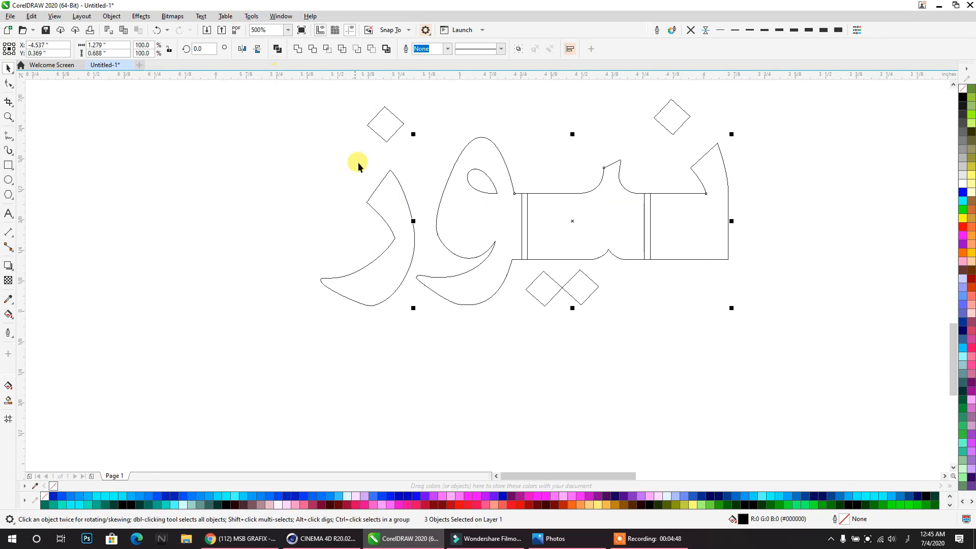
pyautogui.click(297, 49)
pyautogui.click(669, 297)
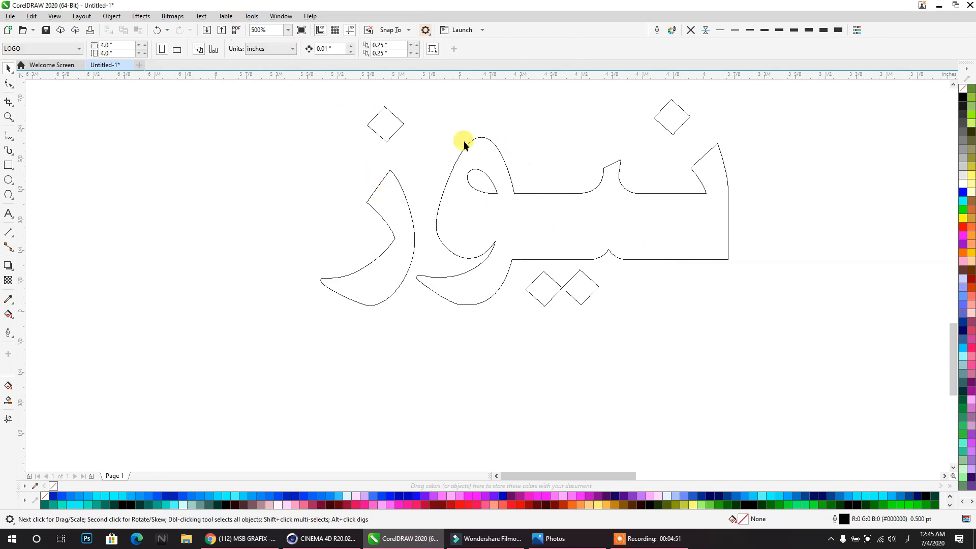
# - Trim the small inner loop of و out of the welded letter body and delete the leftover loop outline
pyautogui.moveTo(525, 194); pyautogui.dragTo(533, 210)
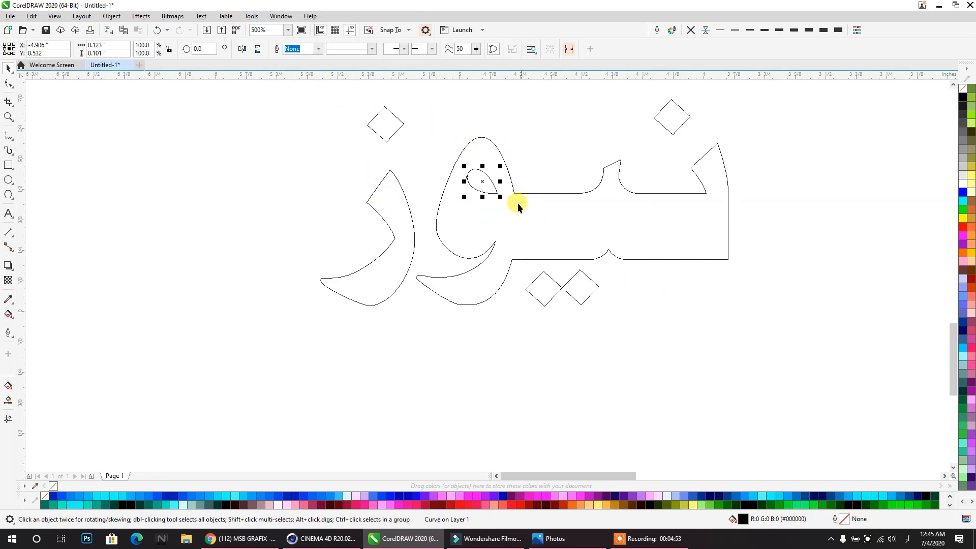
pyautogui.keyDown('shift'); pyautogui.click(559, 214); pyautogui.keyUp('shift')
pyautogui.click(312, 49)
pyautogui.click(424, 117)
pyautogui.moveTo(482, 179); pyautogui.dragTo(530, 129)
pyautogui.press('Delete')
pyautogui.scroll(-2, 533, 138)
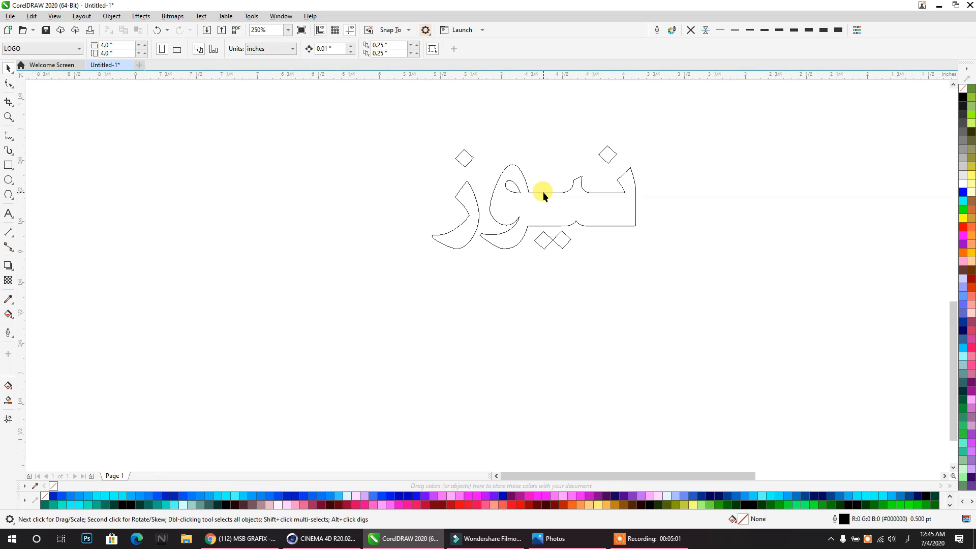
# - Nudge the two dots above ن and ز slightly down, closer to their letters
pyautogui.moveTo(423, 148); pyautogui.dragTo(672, 193)
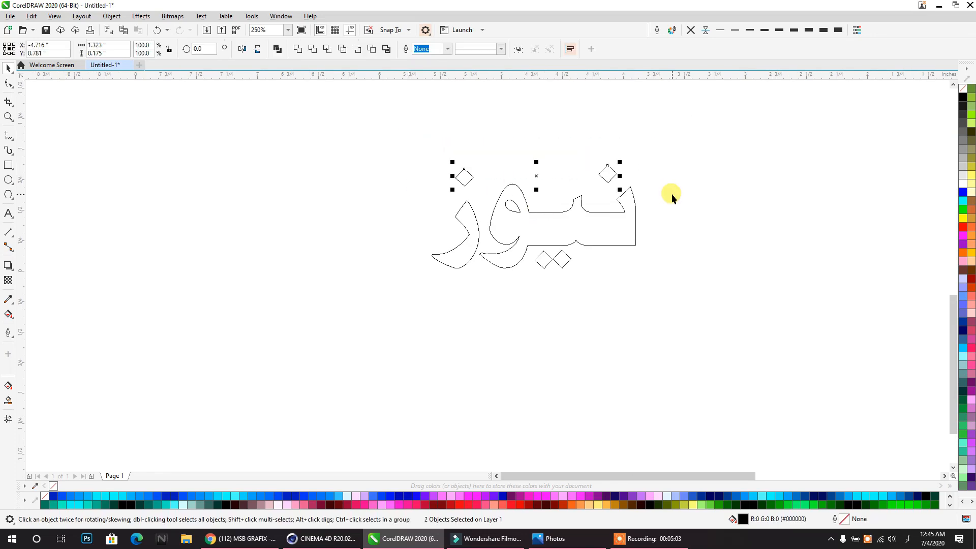
pyautogui.press('Down')
pyautogui.press('Down')
pyautogui.press('Down')
pyautogui.press('Down')
# - Combine all outlines of the lettering "نیوز" into a single curve and switch the drawing display to Enhanced
pyautogui.moveTo(697, 132); pyautogui.dragTo(388, 345)
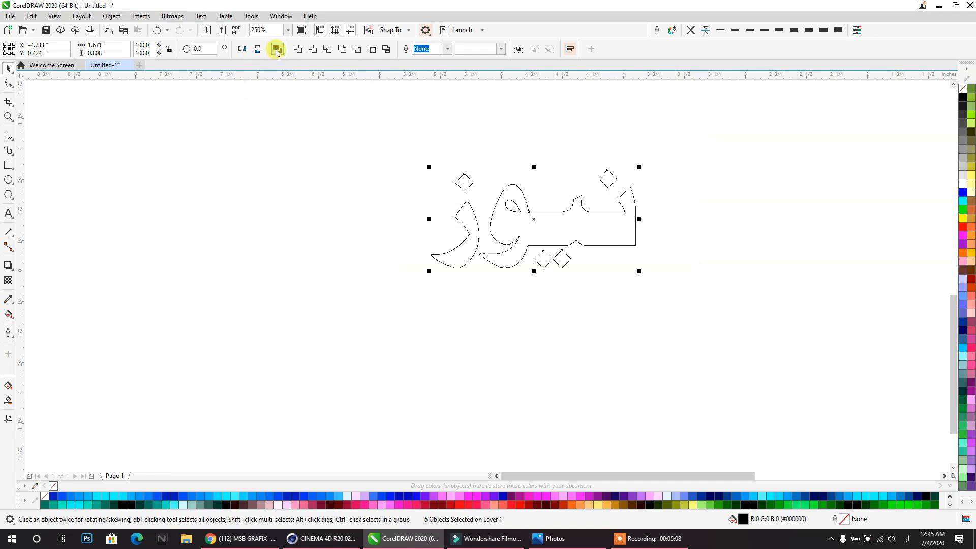
pyautogui.click(277, 49)
pyautogui.click(53, 17)
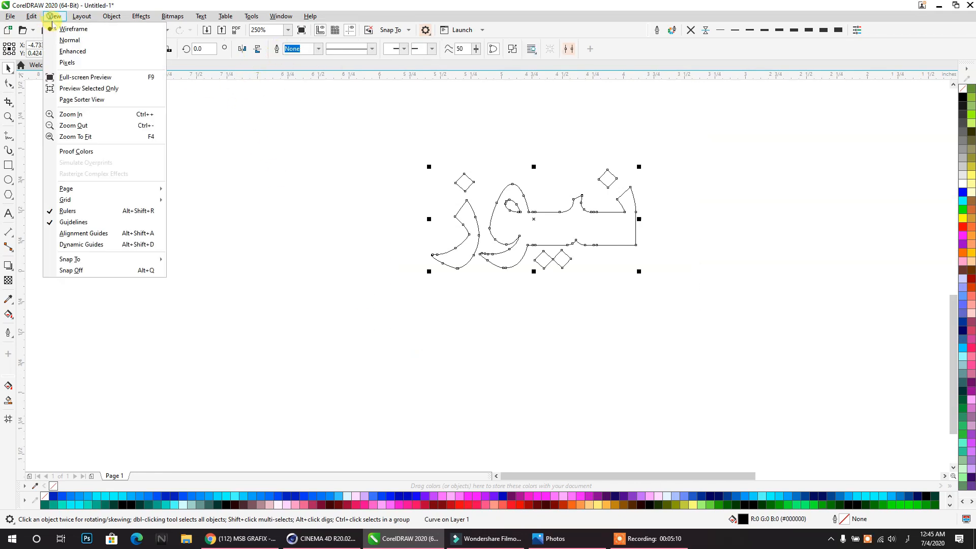
pyautogui.click(71, 51)
# - Place a copy of the upper rectangle around the combined lettering "نیوز" beside the page
pyautogui.moveTo(576, 239); pyautogui.dragTo(622, 222)
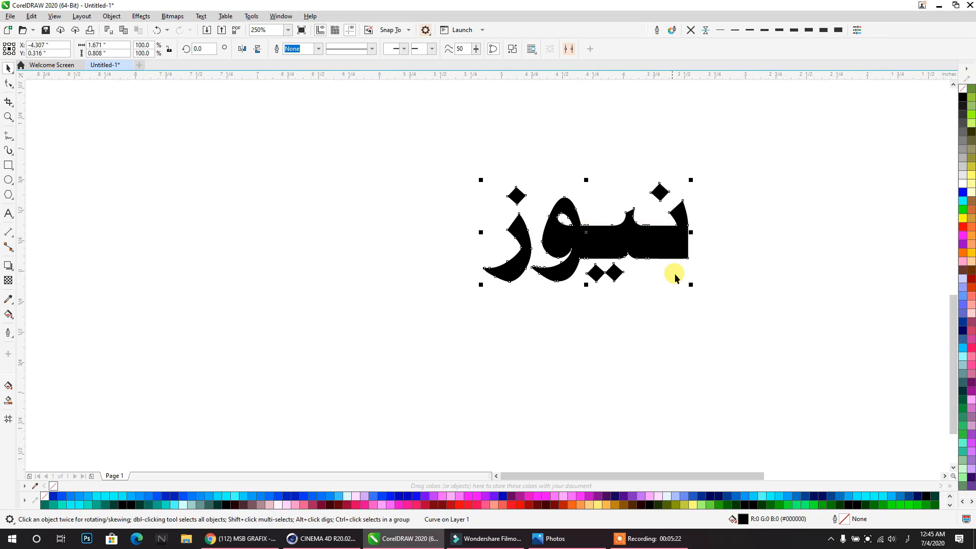
pyautogui.click(695, 314)
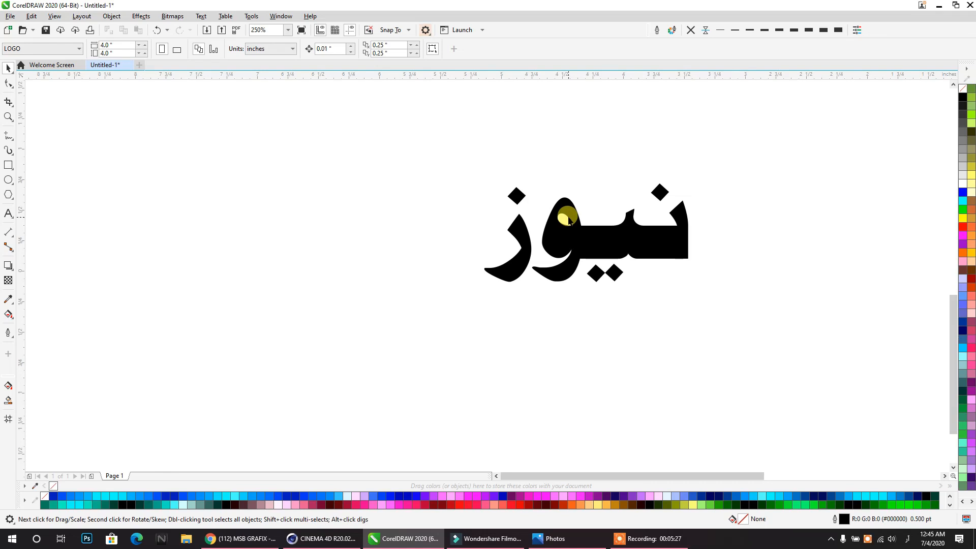
pyautogui.moveTo(716, 153); pyautogui.dragTo(392, 317)
pyautogui.scroll(-4, 366, 298)
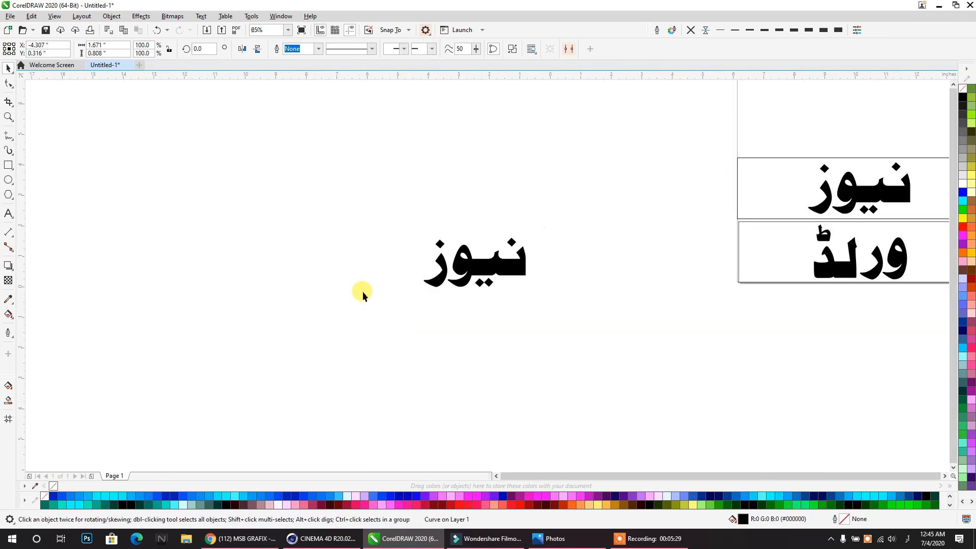
pyautogui.moveTo(579, 248); pyautogui.dragTo(371, 283)
pyautogui.scroll(4, 372, 290)
pyautogui.click(481, 356)
pyautogui.moveTo(414, 385); pyautogui.dragTo(414, 386)
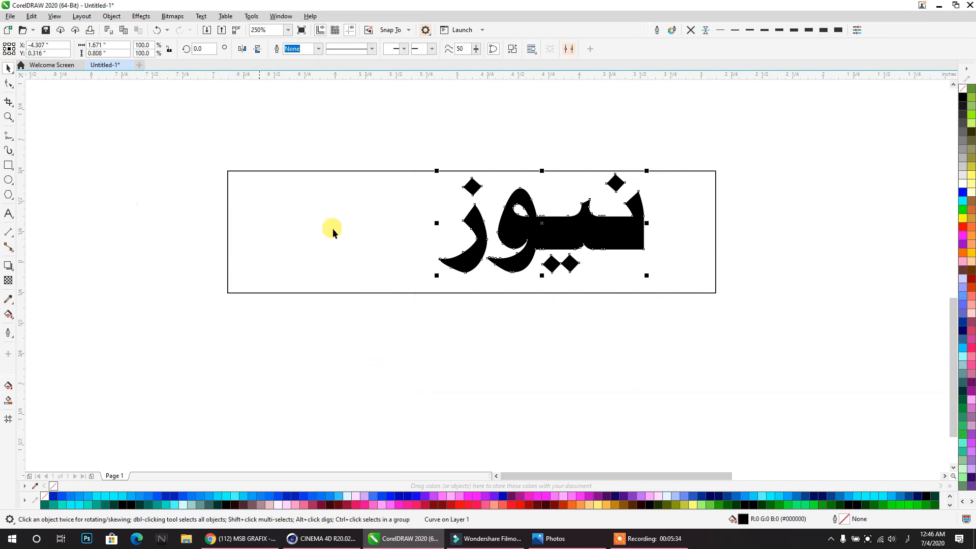
# - Activate the Shape tool on the combined lettering "نیوز" so that its nodes can be edited
pyautogui.click(8, 83)
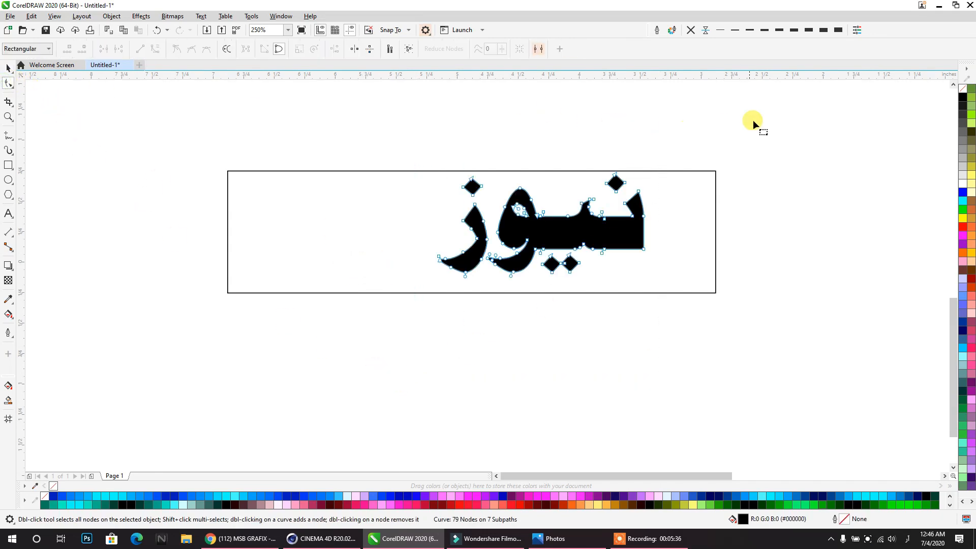
pyautogui.moveTo(650, 293); pyautogui.dragTo(608, 328)
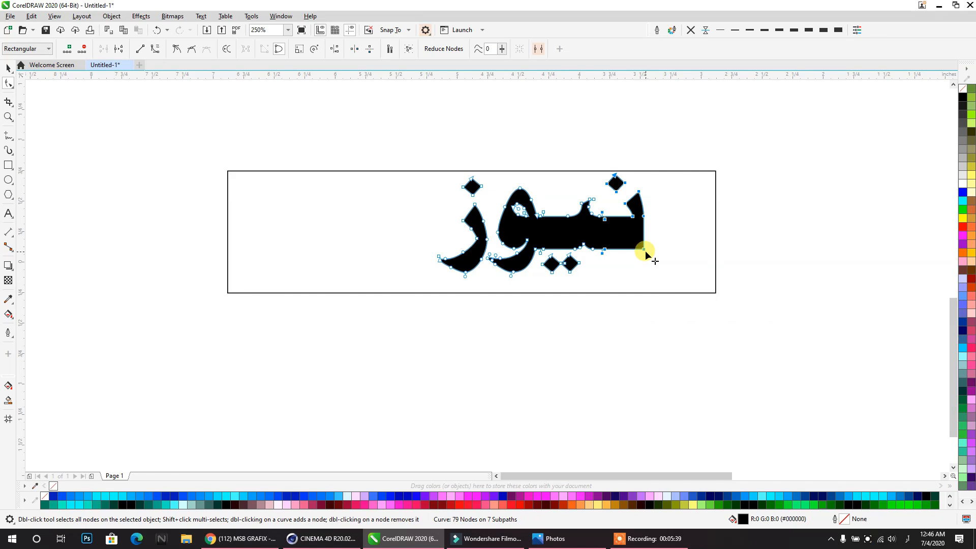
pyautogui.click(715, 133)
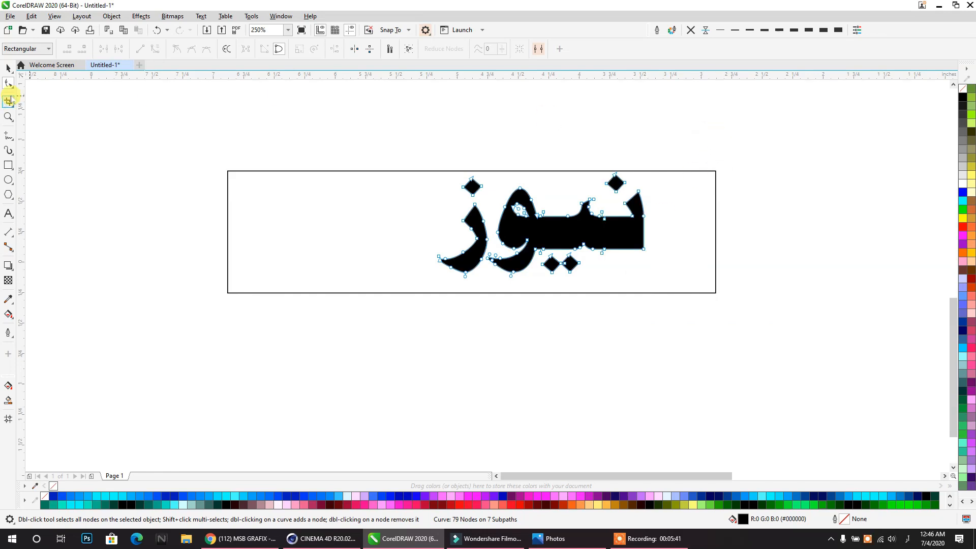
pyautogui.click(12, 85)
pyautogui.click(12, 89)
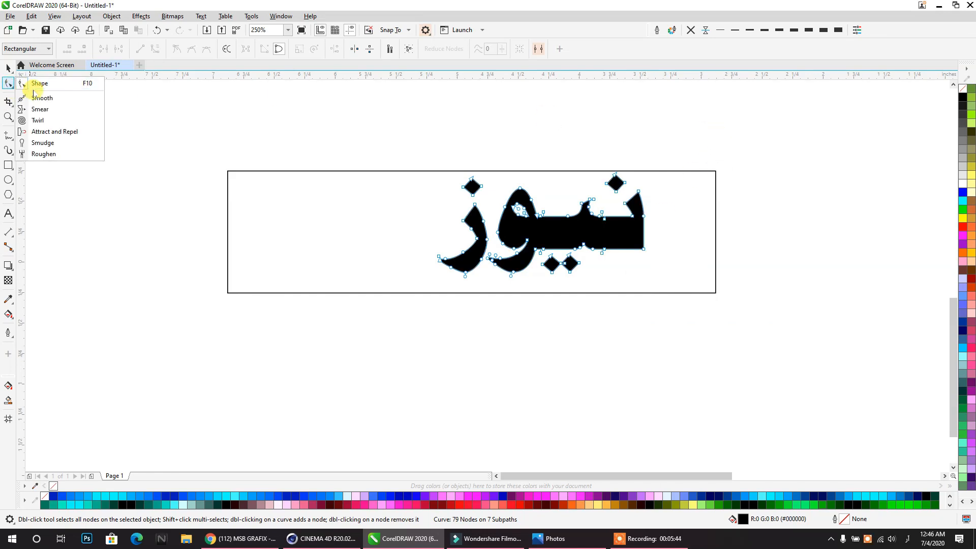
pyautogui.click(39, 88)
pyautogui.moveTo(670, 152); pyautogui.dragTo(374, 354)
# - Try to stretch the letter ن outward by moving its lower corner node with the end nodes selected, undoing each attempt
pyautogui.moveTo(734, 119); pyautogui.dragTo(595, 307)
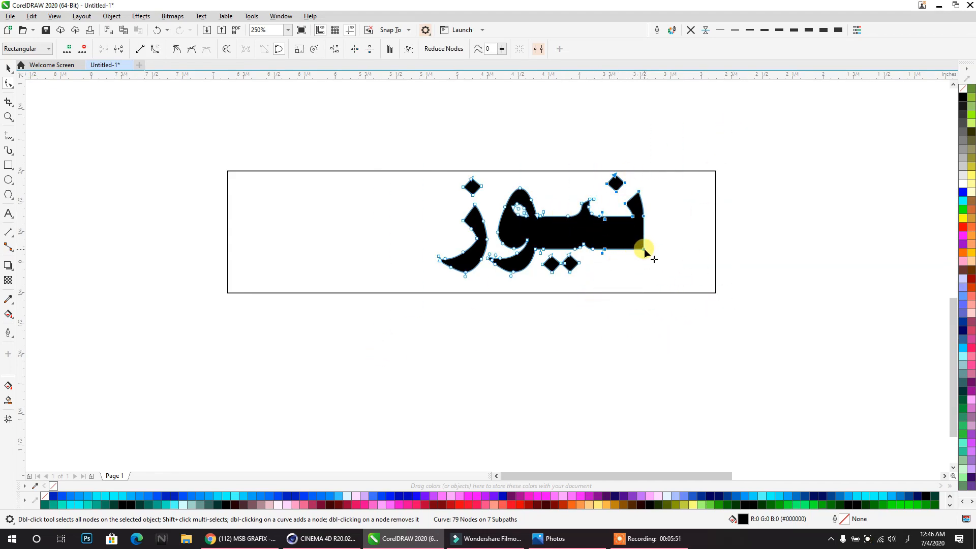
pyautogui.moveTo(644, 249); pyautogui.dragTo(682, 248)
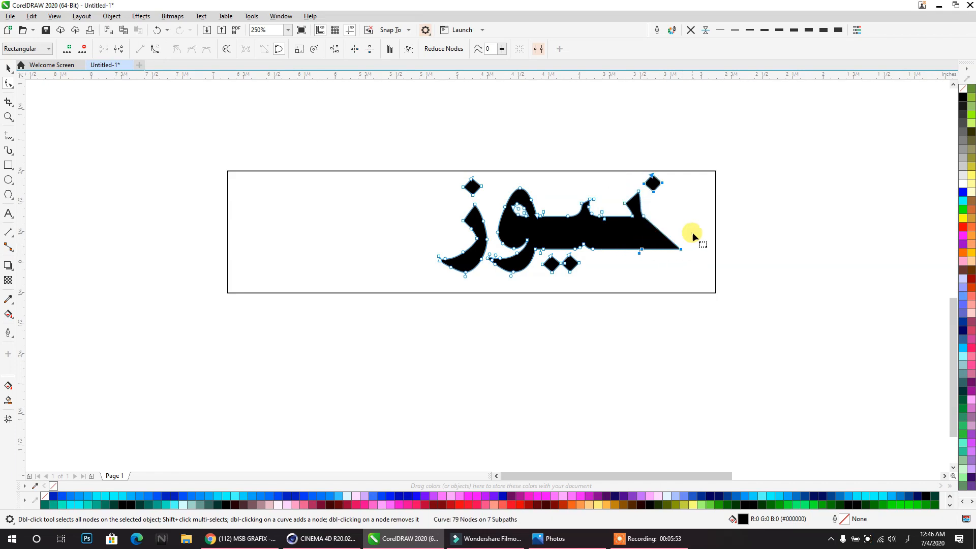
pyautogui.hotkey('ctrl', 'z')
pyautogui.moveTo(701, 133); pyautogui.dragTo(596, 327)
pyautogui.moveTo(643, 249); pyautogui.dragTo(668, 251)
pyautogui.hotkey('ctrl', 'z')
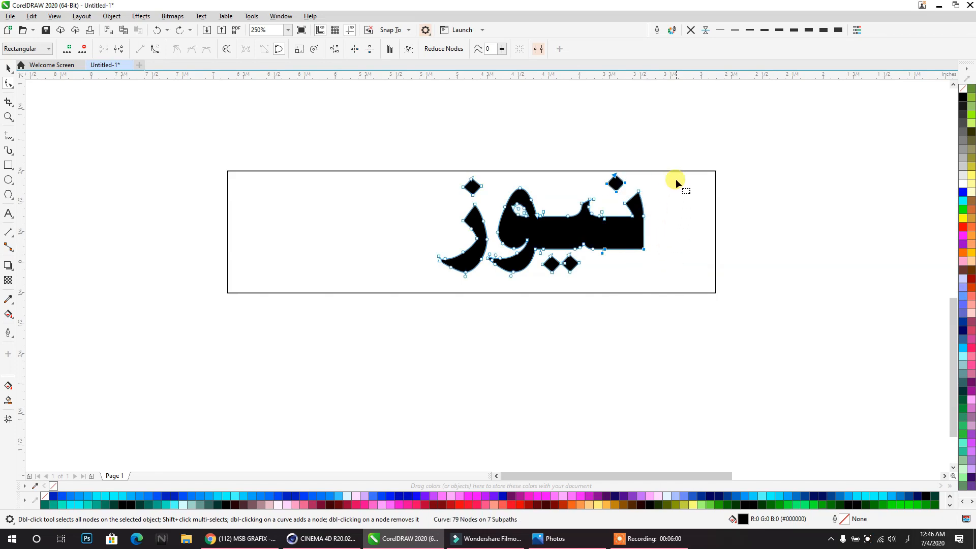
# - Try to lengthen the joining stroke of ن by moving the end nodes outward from the upper edge node
pyautogui.moveTo(596, 264); pyautogui.dragTo(593, 275)
pyautogui.moveTo(643, 217); pyautogui.dragTo(682, 218)
pyautogui.click(442, 129)
pyautogui.scroll(1, 422, 154)
pyautogui.moveTo(446, 186); pyautogui.dragTo(311, 118)
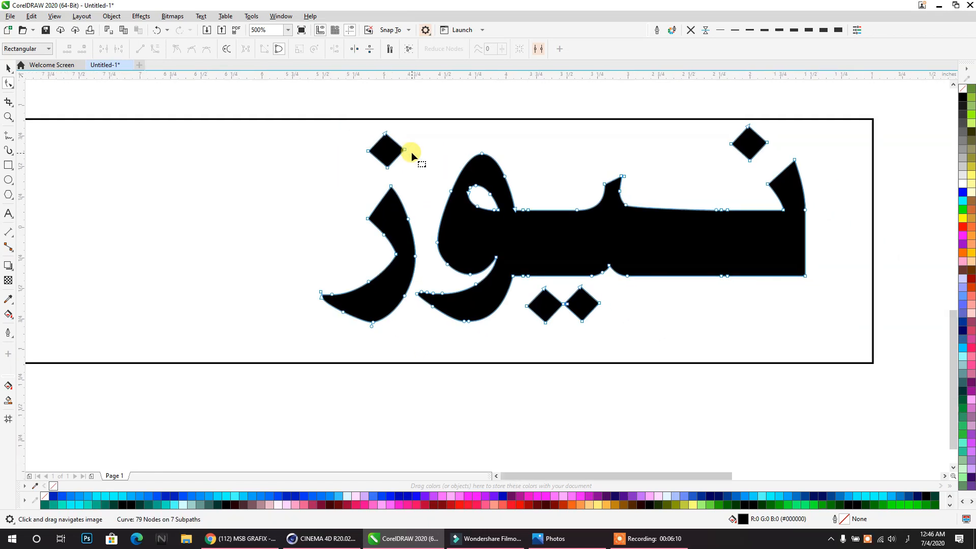
pyautogui.scroll(-1, 412, 154)
pyautogui.scroll(1, 488, 213)
pyautogui.scroll(-1, 565, 204)
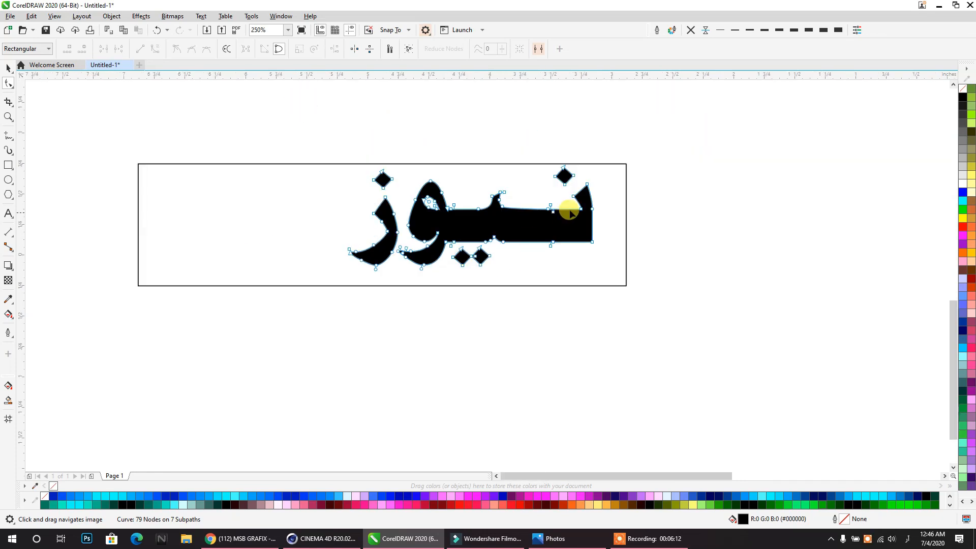
pyautogui.scroll(1, 562, 201)
pyautogui.click(475, 230)
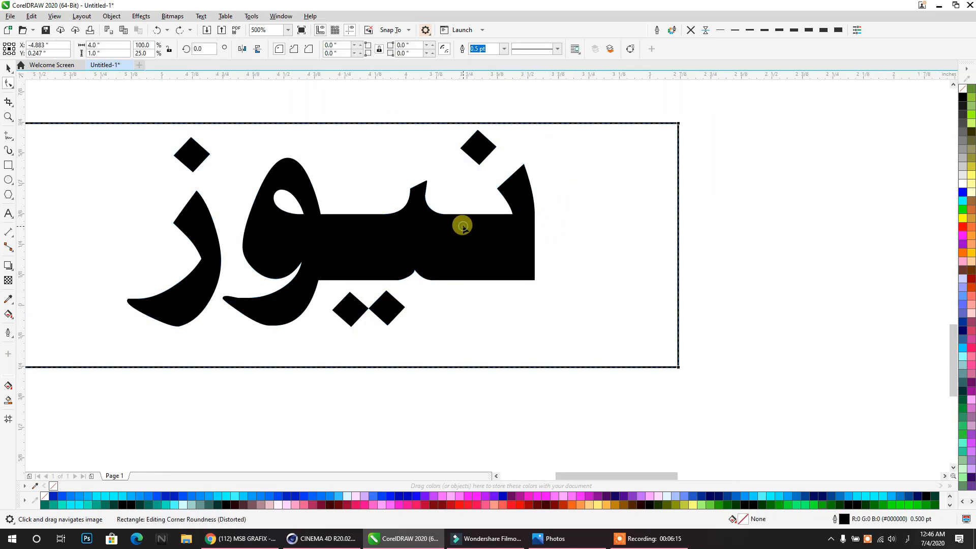
# - Delete one redundant node on the upper edge and one on the lower edge of the stroke joining ی and ن
pyautogui.click(465, 213)
pyautogui.scroll(3, 460, 209)
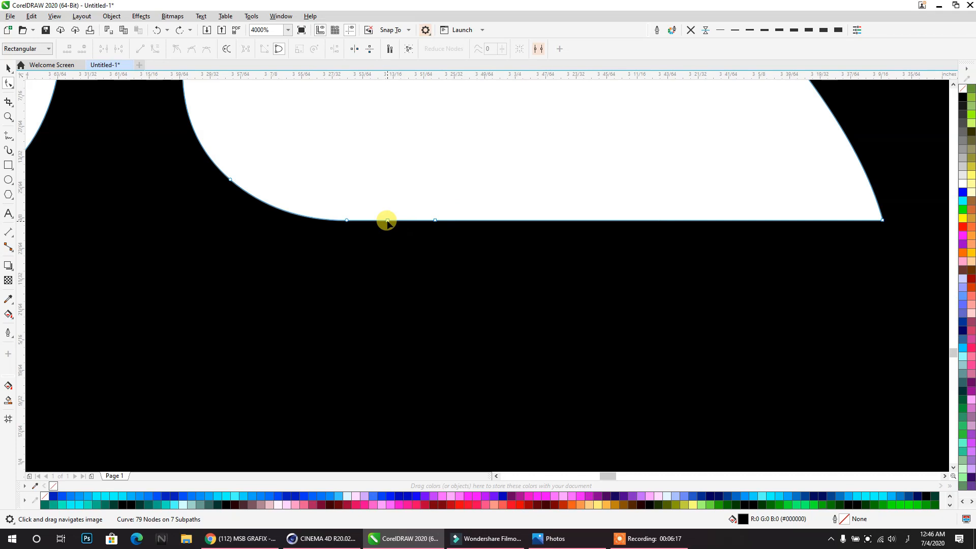
pyautogui.click(435, 219)
pyautogui.press('Delete')
pyautogui.scroll(-2, 433, 218)
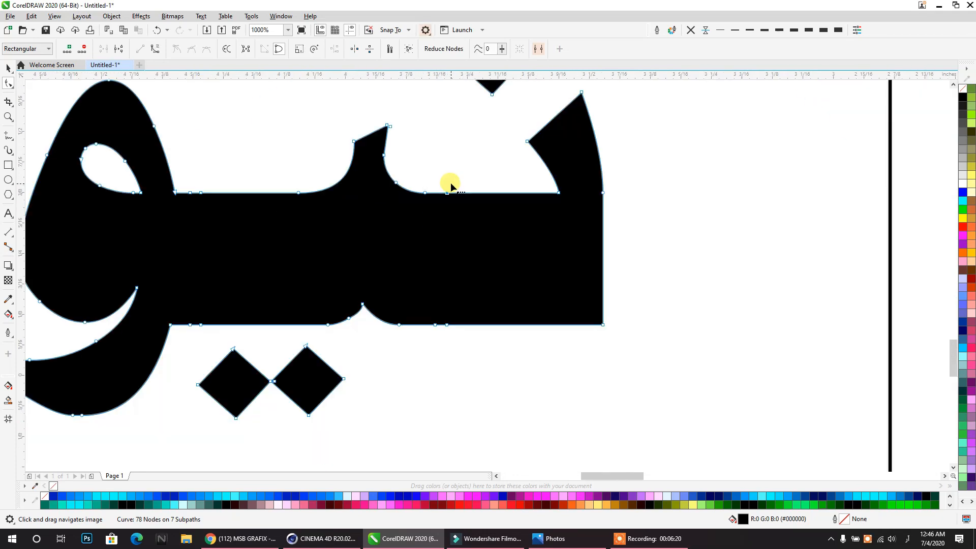
pyautogui.click(436, 324)
pyautogui.press('Delete')
pyautogui.scroll(-1, 435, 323)
# - Stretch the end of ن with its dot outward by about 1.1 inches and centre the lettering in the rectangle copy
pyautogui.moveTo(569, 122); pyautogui.dragTo(434, 364)
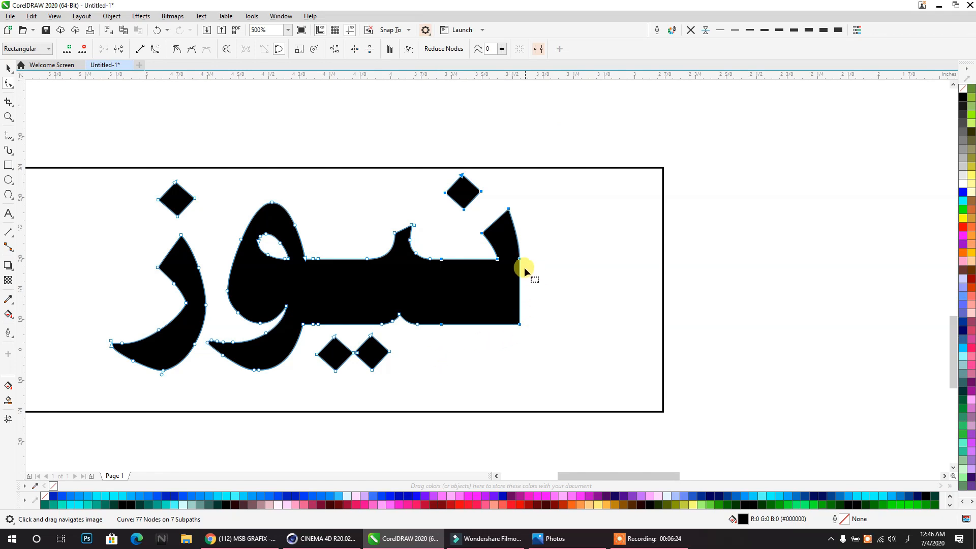
pyautogui.moveTo(519, 259); pyautogui.dragTo(787, 261)
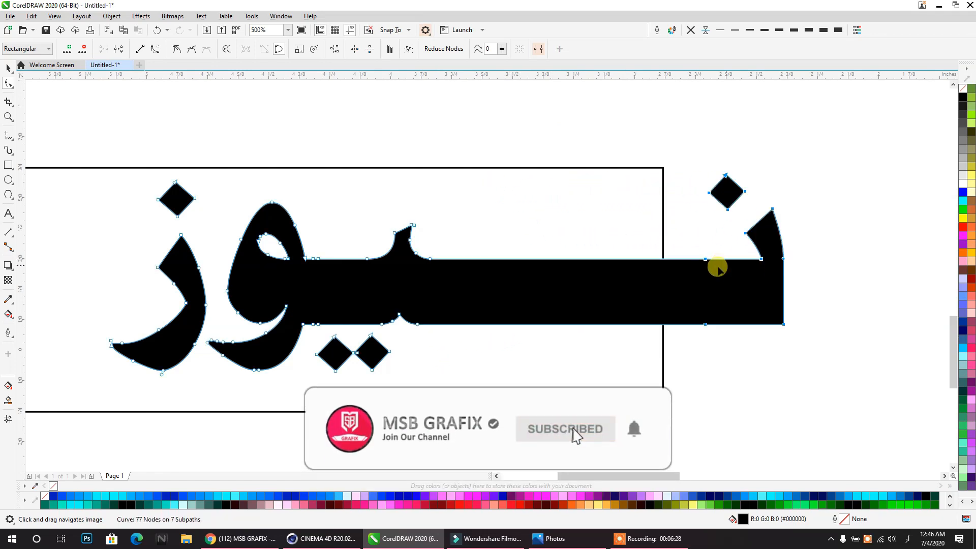
pyautogui.click(8, 68)
pyautogui.scroll(-1, 483, 209)
pyautogui.scroll(-2, 491, 225)
pyautogui.click(488, 345)
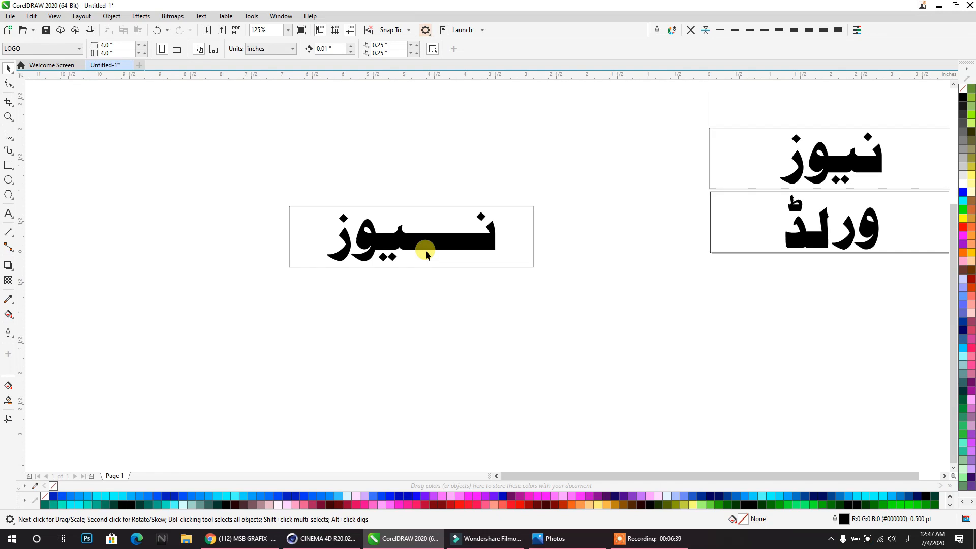
# - Move the rectangle copy upward, off the stretched lettering "نیوز", and deselect it
pyautogui.scroll(1, 424, 251)
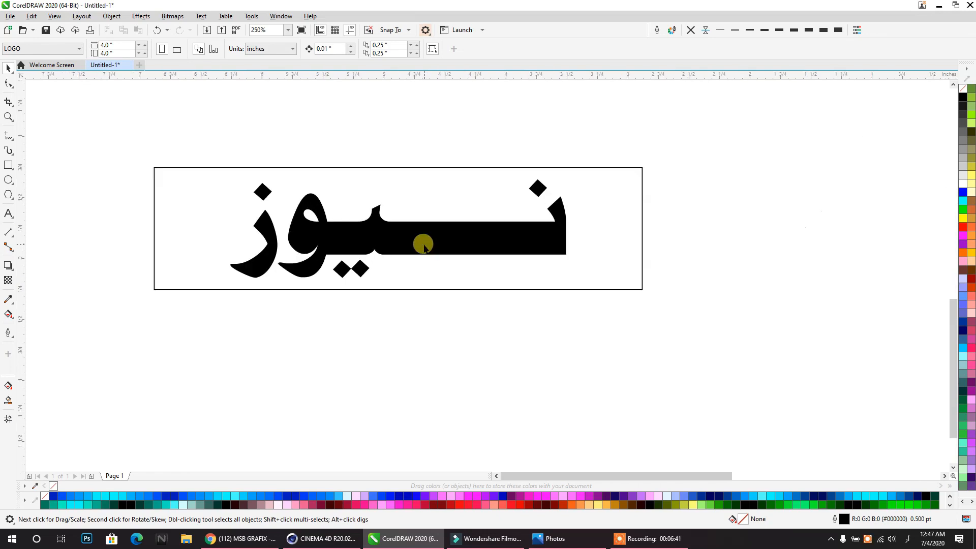
pyautogui.moveTo(421, 249); pyautogui.dragTo(420, 244)
pyautogui.click(8, 68)
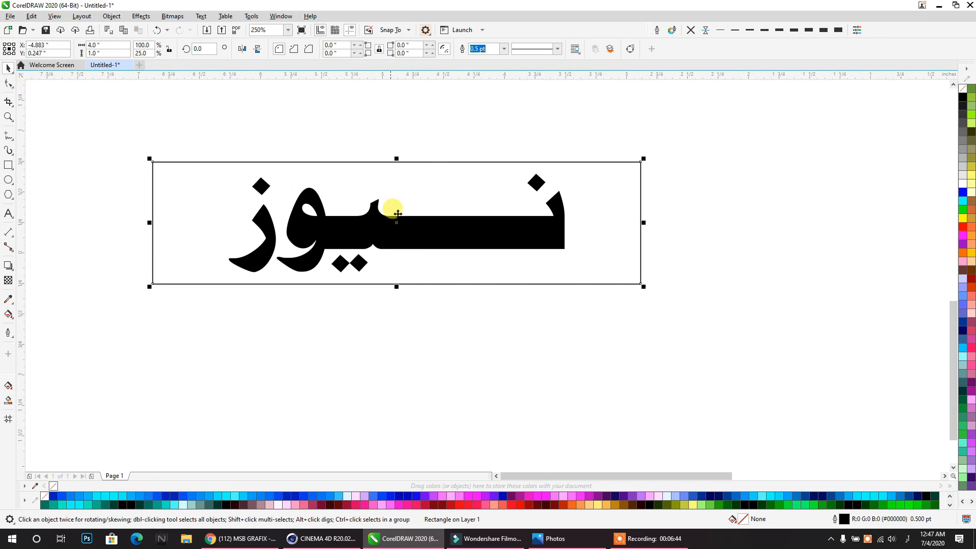
pyautogui.moveTo(606, 246); pyautogui.dragTo(619, 137)
pyautogui.click(623, 212)
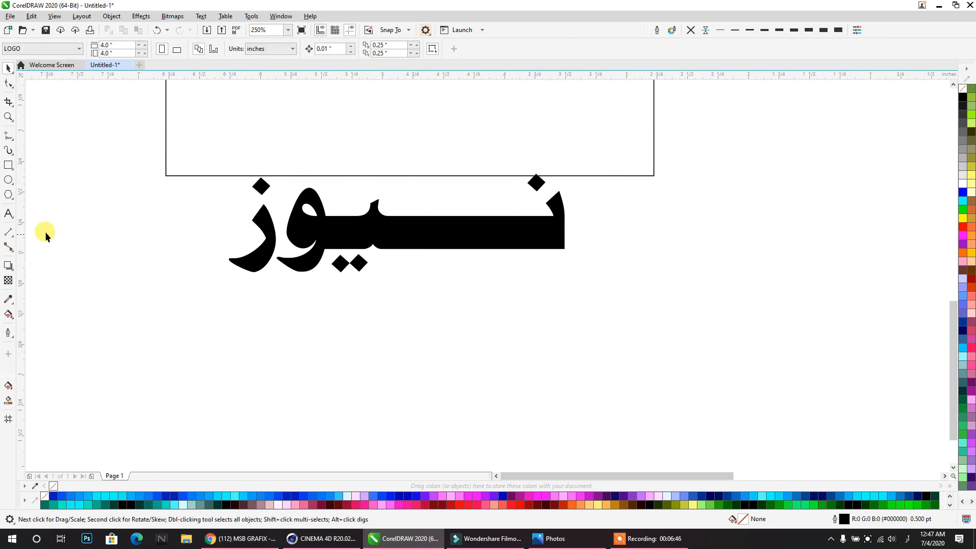
# - Add a first name in Urdu as artistic text on the empty area below the stretched lettering
pyautogui.click(9, 214)
pyautogui.click(560, 381)
pyautogui.write('چفی')
pyautogui.press('BackSpace')
pyautogui.press('BackSpace')
pyautogui.press('BackSpace')
pyautogui.write('شفیق')
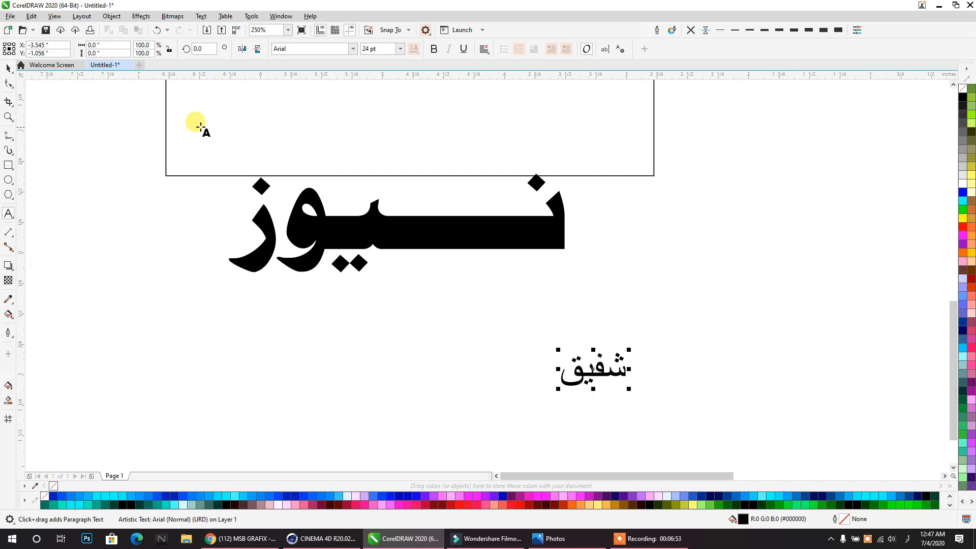
# - Set the new Urdu word in the Aslam font and turn it into curves broken apart into separate objects
pyautogui.click(9, 69)
pyautogui.click(351, 49)
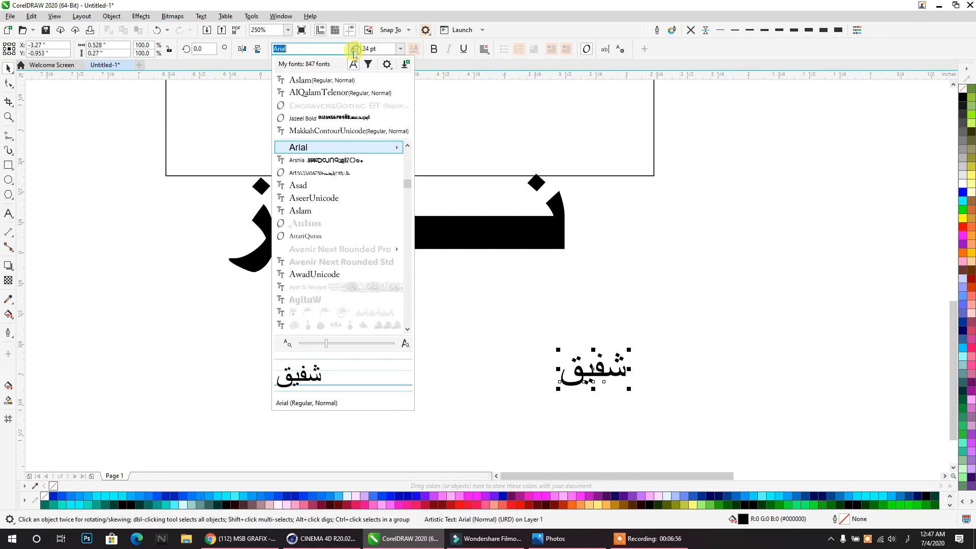
pyautogui.click(310, 80)
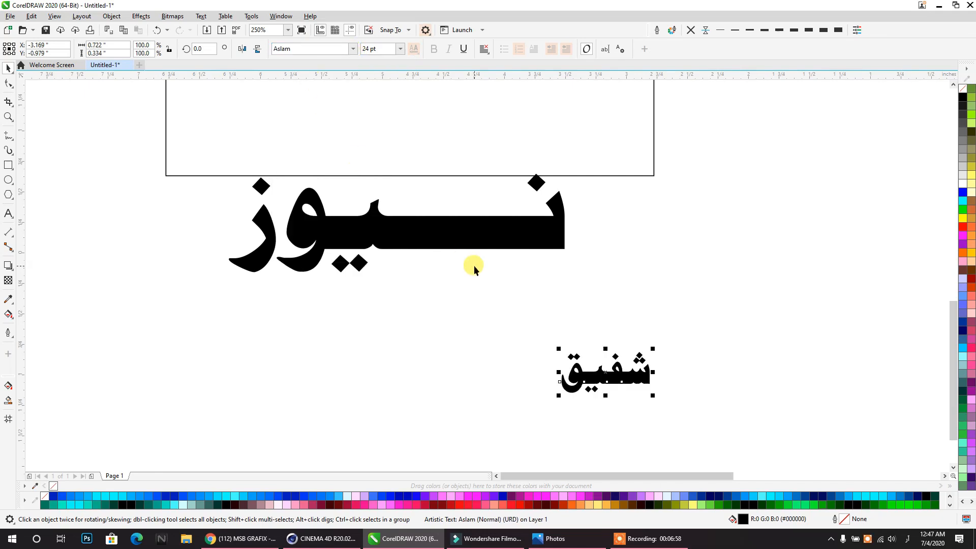
pyautogui.hotkey('ctrl', 'q')
pyautogui.click(514, 50)
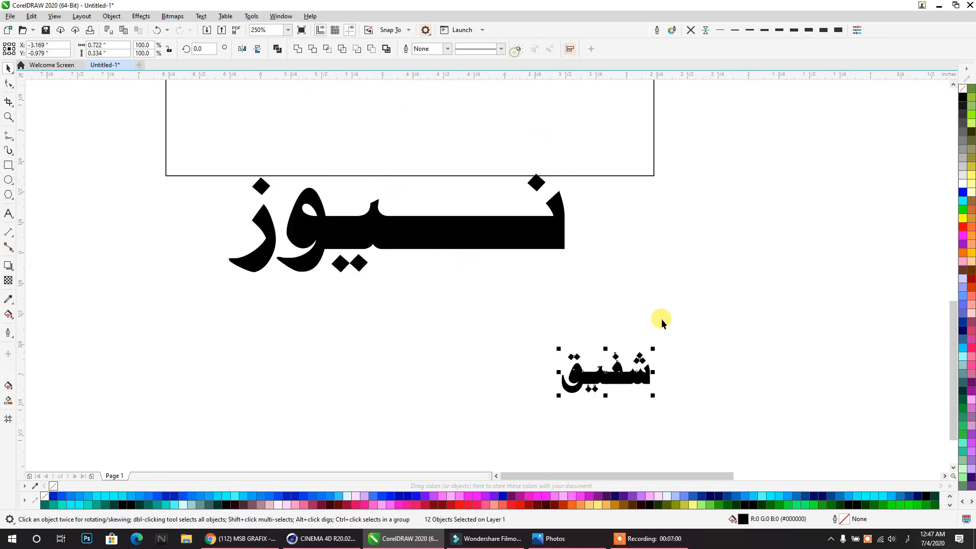
# - Fill the name's four joined letter bodies with separate colours: pale blue, pink, dark blue and red
pyautogui.click(663, 323)
pyautogui.scroll(4, 625, 404)
pyautogui.click(651, 267)
pyautogui.click(541, 347)
pyautogui.click(533, 288)
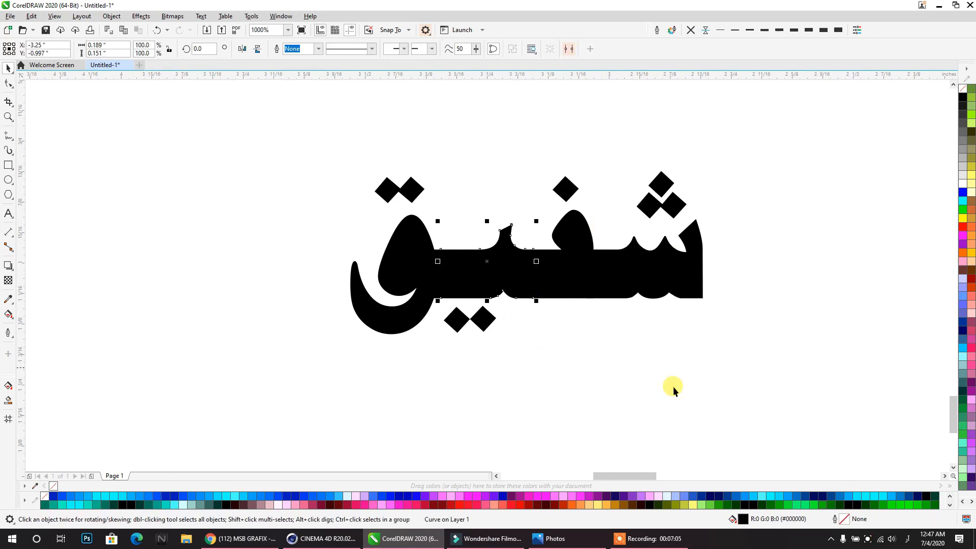
pyautogui.click(652, 503)
pyautogui.click(576, 293)
pyautogui.click(666, 496)
pyautogui.click(664, 272)
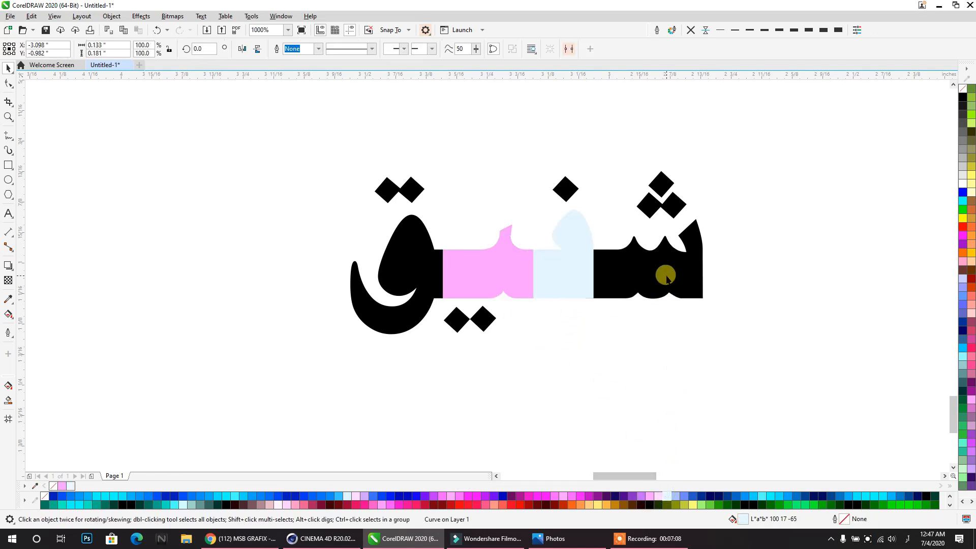
pyautogui.click(702, 497)
pyautogui.click(405, 276)
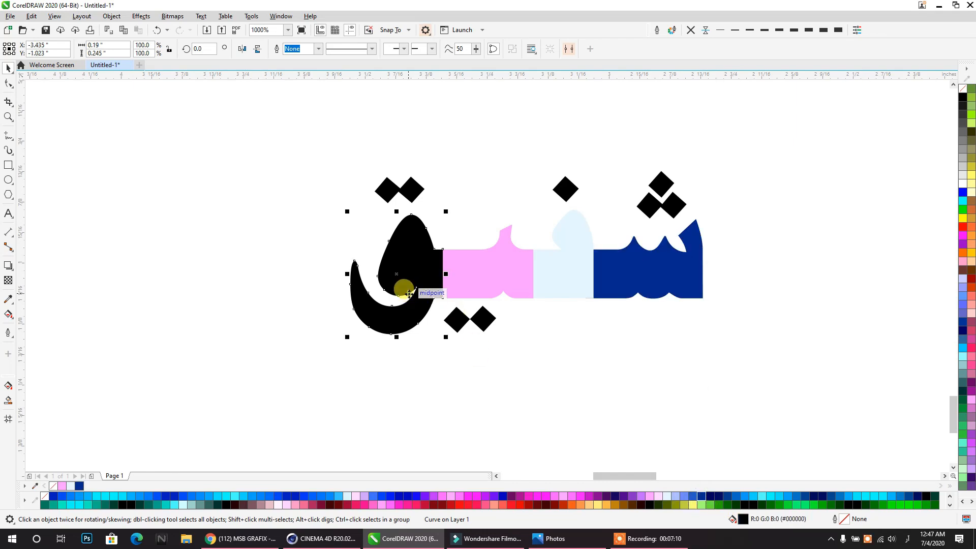
pyautogui.click(514, 504)
pyautogui.click(603, 399)
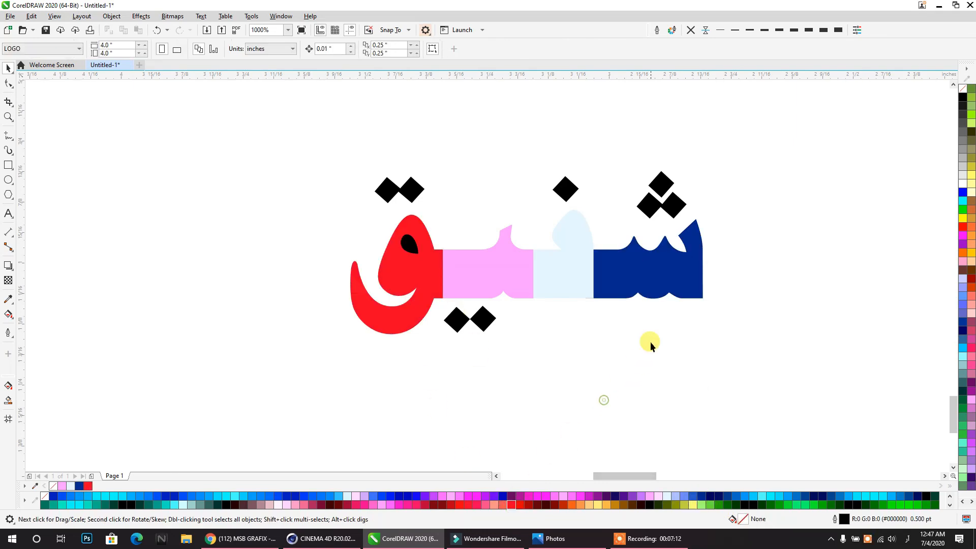
# - Weld the name's four letter bodies into one shape and combine it with the dots and the inner counter shapes
pyautogui.click(608, 272)
pyautogui.keyDown('shift'); pyautogui.click(570, 276); pyautogui.keyUp('shift')
pyautogui.keyDown('shift'); pyautogui.click(488, 272); pyautogui.keyUp('shift')
pyautogui.keyDown('shift'); pyautogui.click(430, 272); pyautogui.keyUp('shift')
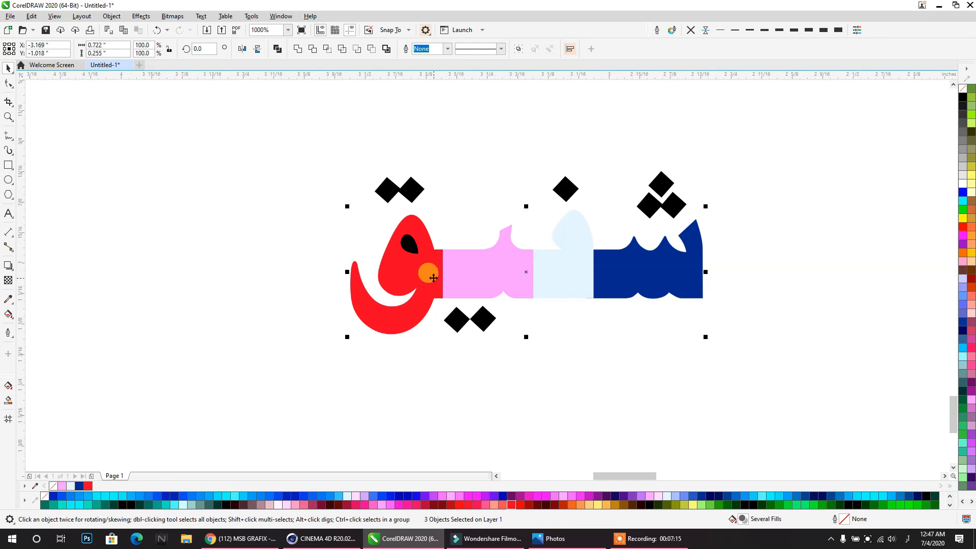
pyautogui.click(297, 51)
pyautogui.moveTo(225, 127); pyautogui.dragTo(767, 374)
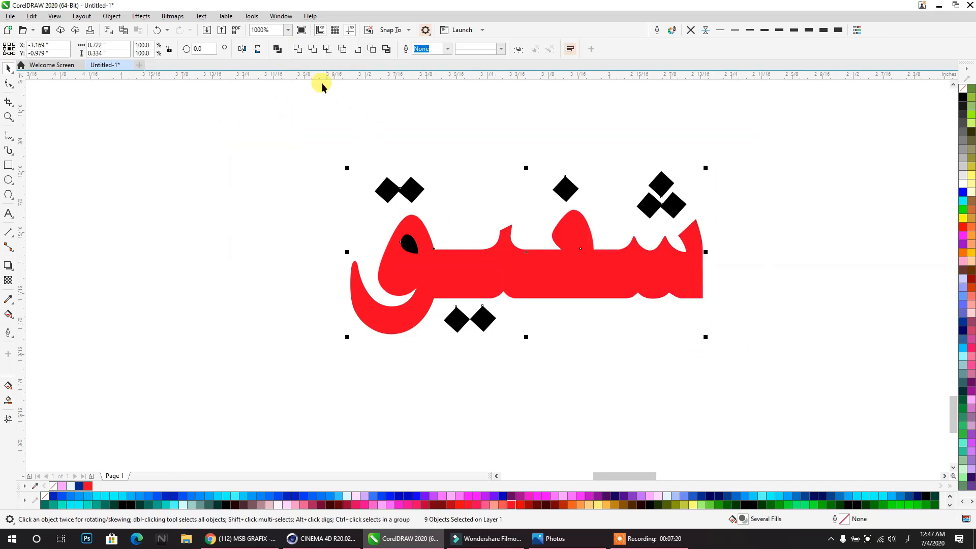
pyautogui.click(277, 49)
pyautogui.scroll(-2, 558, 269)
pyautogui.click(602, 327)
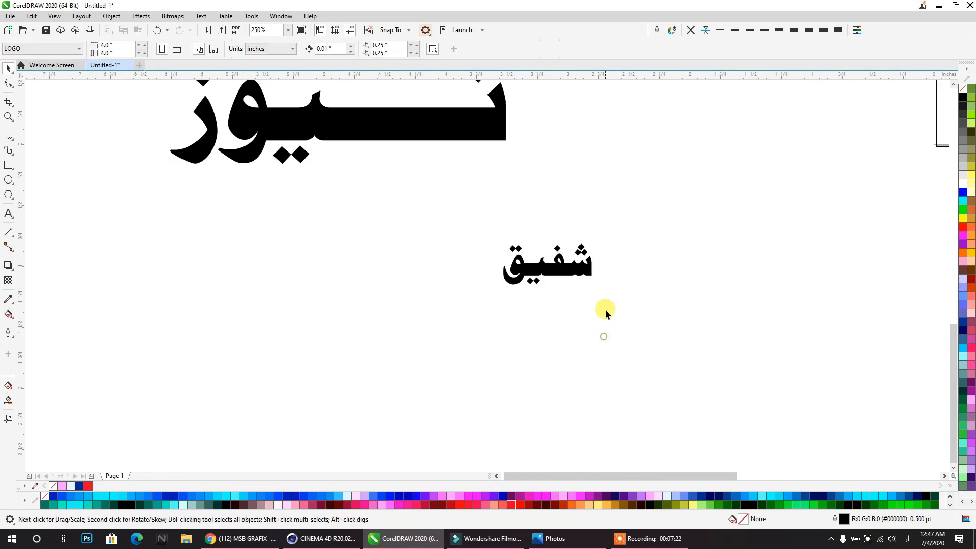
# - Copy the empty rectangle to below the name, then enlarge the name proportionally and centre it in that copy
pyautogui.scroll(-1, 600, 300)
pyautogui.moveTo(584, 170); pyautogui.dragTo(553, 372)
pyautogui.click(565, 292)
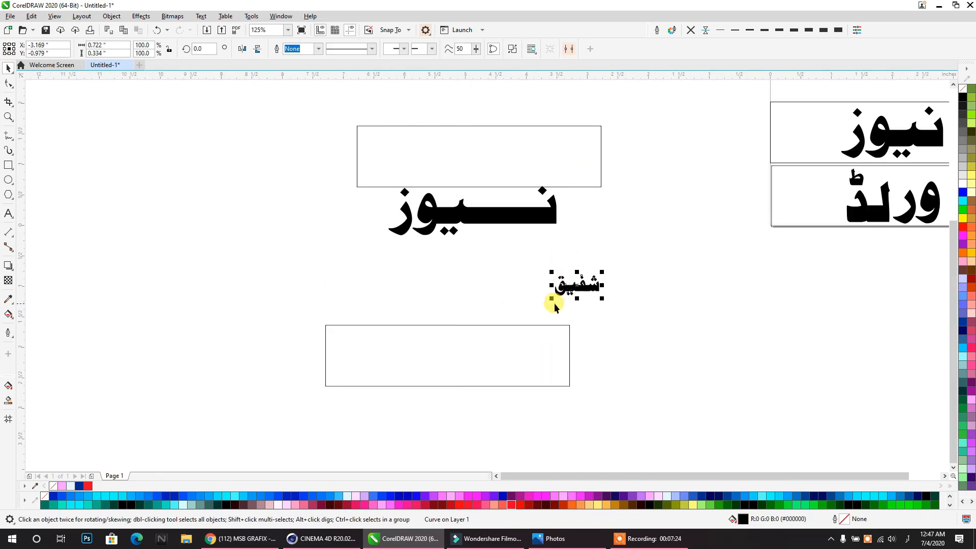
pyautogui.moveTo(553, 301); pyautogui.dragTo(360, 360)
pyautogui.keyDown('shift'); pyautogui.click(359, 360); pyautogui.keyUp('shift')
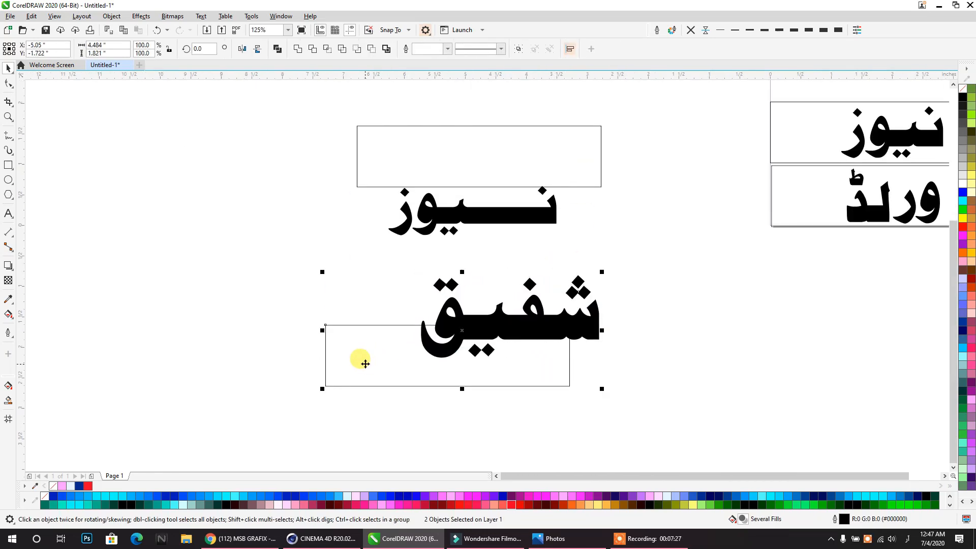
pyautogui.press('c')
pyautogui.click(785, 338)
# - Scale the name down proportionally so its dots and tail fit inside the rectangle's height, and deselect it
pyautogui.scroll(2, 413, 384)
pyautogui.moveTo(413, 394); pyautogui.dragTo(447, 368)
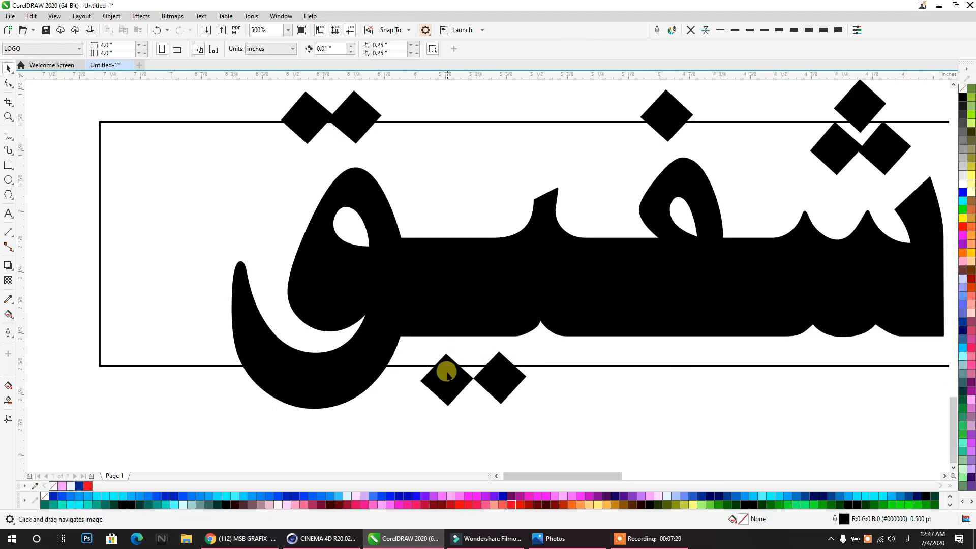
pyautogui.click(445, 378)
pyautogui.moveTo(227, 412); pyautogui.dragTo(350, 402)
pyautogui.click(359, 419)
pyautogui.scroll(-2, 427, 325)
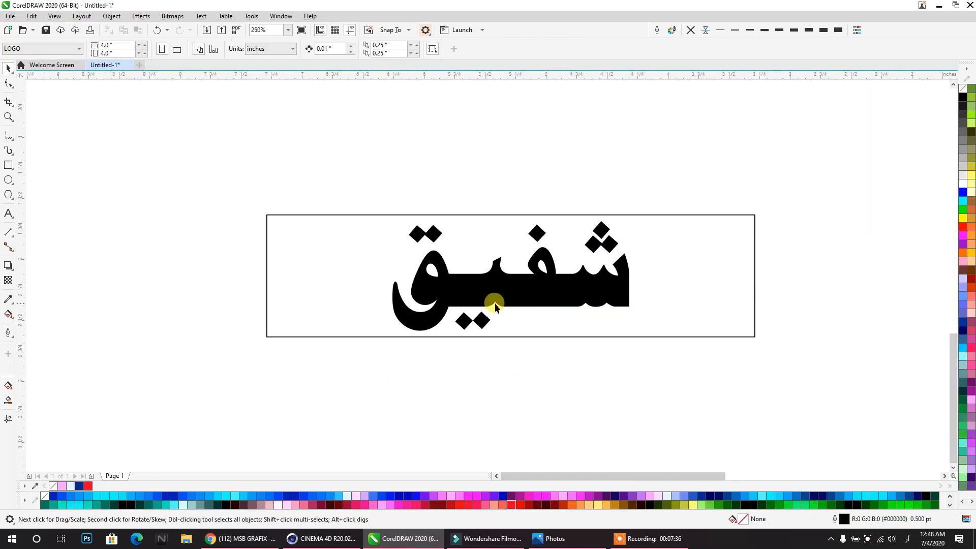
# - Open the nodes of the combined name curve for editing with the Shape tool
pyautogui.click(7, 84)
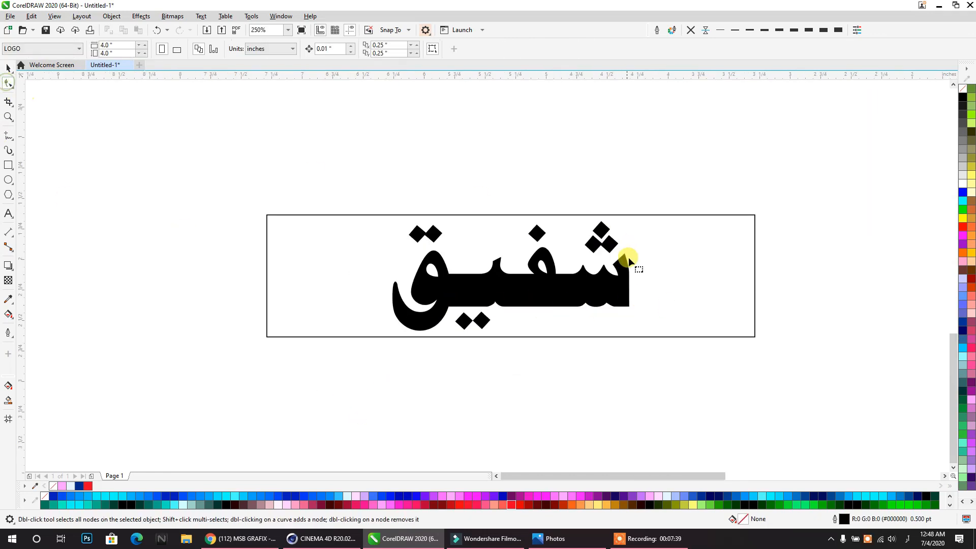
pyautogui.click(628, 270)
pyautogui.moveTo(697, 168); pyautogui.dragTo(584, 339)
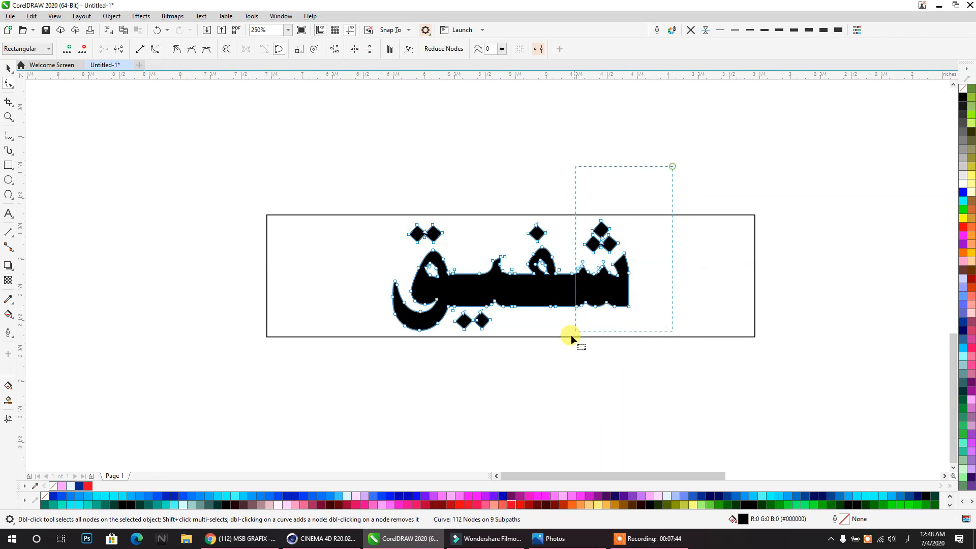
pyautogui.moveTo(565, 350); pyautogui.dragTo(565, 350)
pyautogui.moveTo(632, 304); pyautogui.dragTo(681, 306)
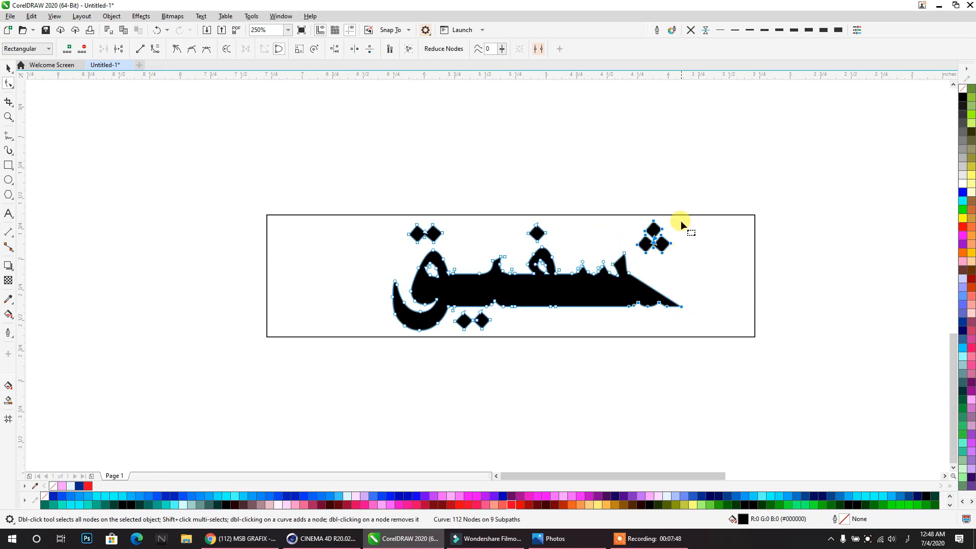
pyautogui.hotkey('ctrl', 'z')
# - Move all nodes of the name's first letter and its three dots outward about 0.75 inch, stretching the joining stroke
pyautogui.moveTo(691, 166); pyautogui.dragTo(560, 337)
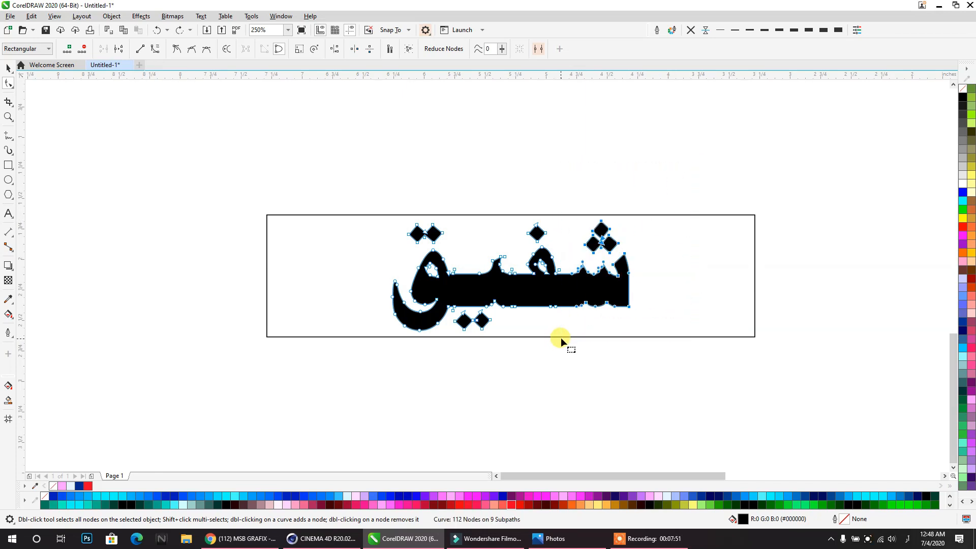
pyautogui.moveTo(631, 272); pyautogui.dragTo(723, 274)
pyautogui.moveTo(769, 172); pyautogui.dragTo(717, 216)
pyautogui.moveTo(518, 350); pyautogui.dragTo(519, 350)
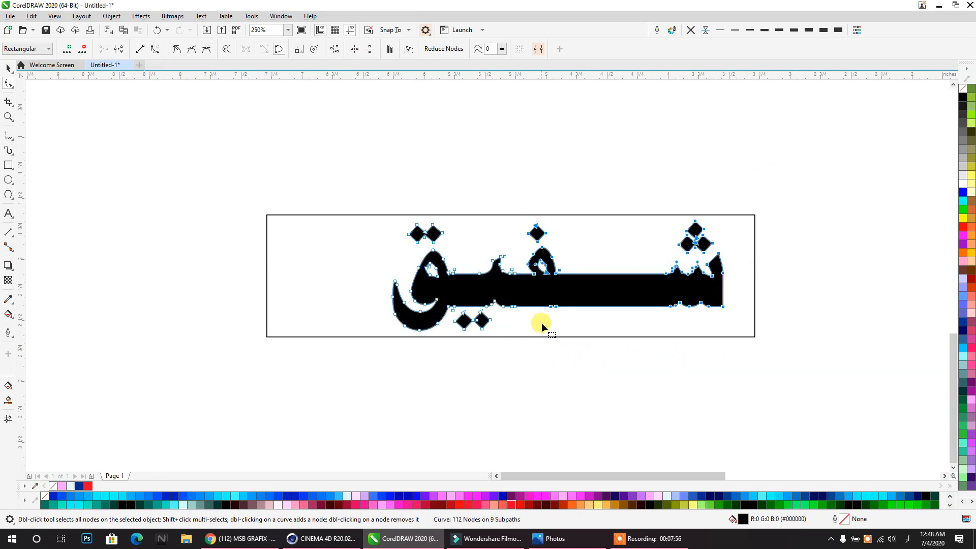
pyautogui.moveTo(555, 273); pyautogui.dragTo(594, 273)
pyautogui.hotkey('ctrl', 'z')
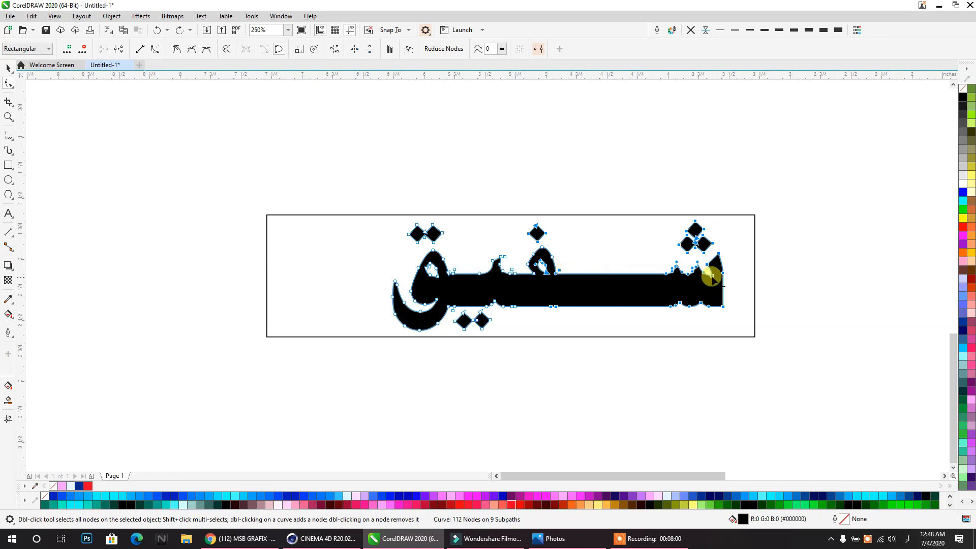
pyautogui.press('capslock')
pyautogui.moveTo(713, 275); pyautogui.dragTo(768, 275)
pyautogui.hotkey('ctrl', 'z')
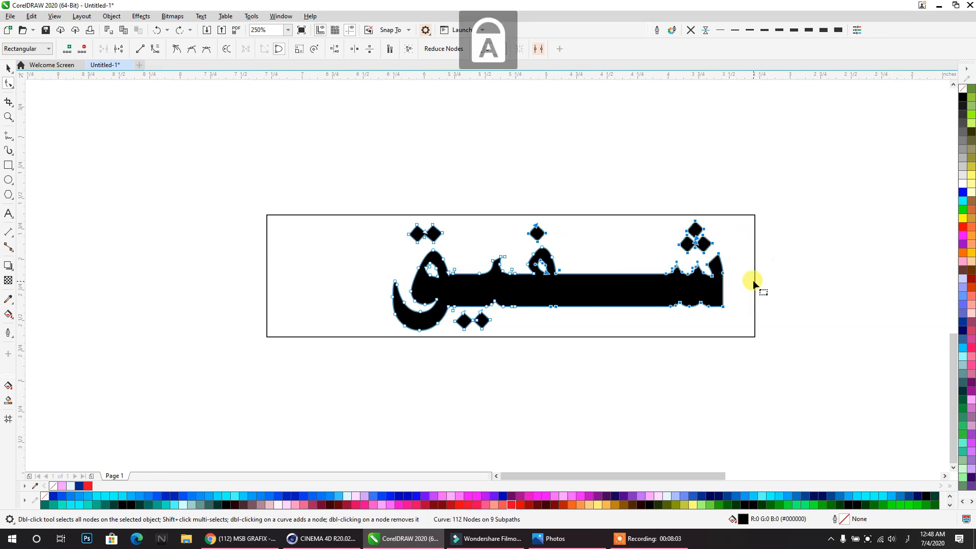
# - Move the second letter's nodes with its dot about 0.3 inch outward, and the first letter's nodes about 0.4 inch further outward
pyautogui.moveTo(622, 199); pyautogui.dragTo(523, 342)
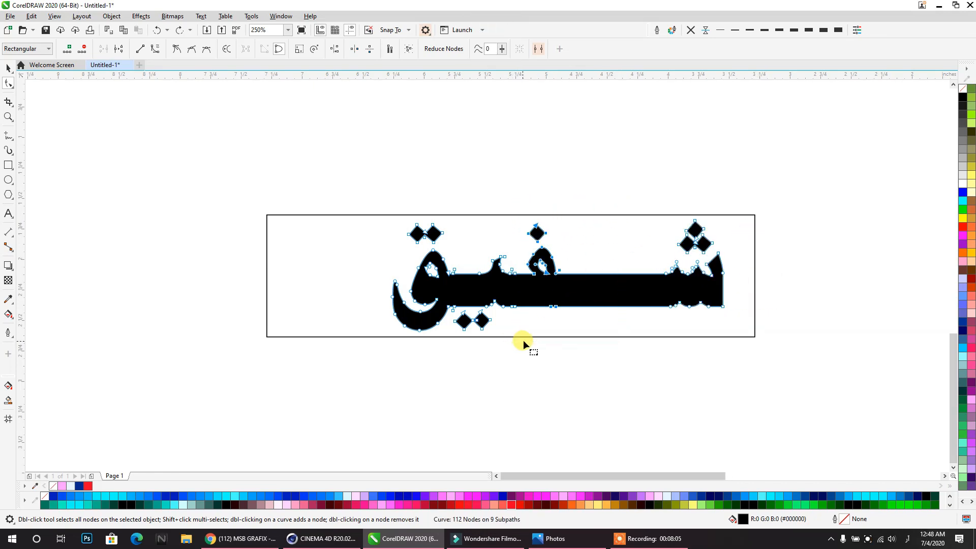
pyautogui.moveTo(559, 309); pyautogui.dragTo(597, 307)
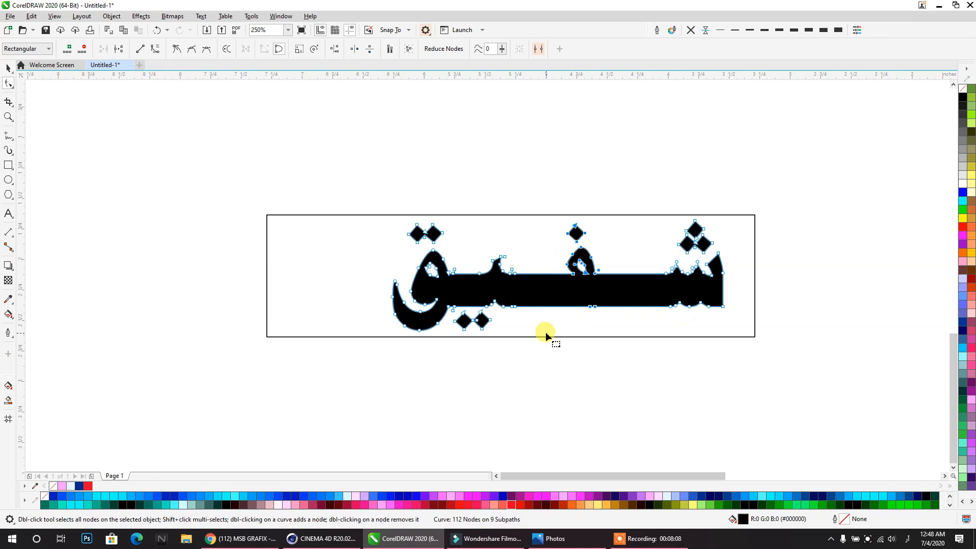
pyautogui.moveTo(756, 188); pyautogui.dragTo(625, 345)
pyautogui.moveTo(723, 273); pyautogui.dragTo(776, 273)
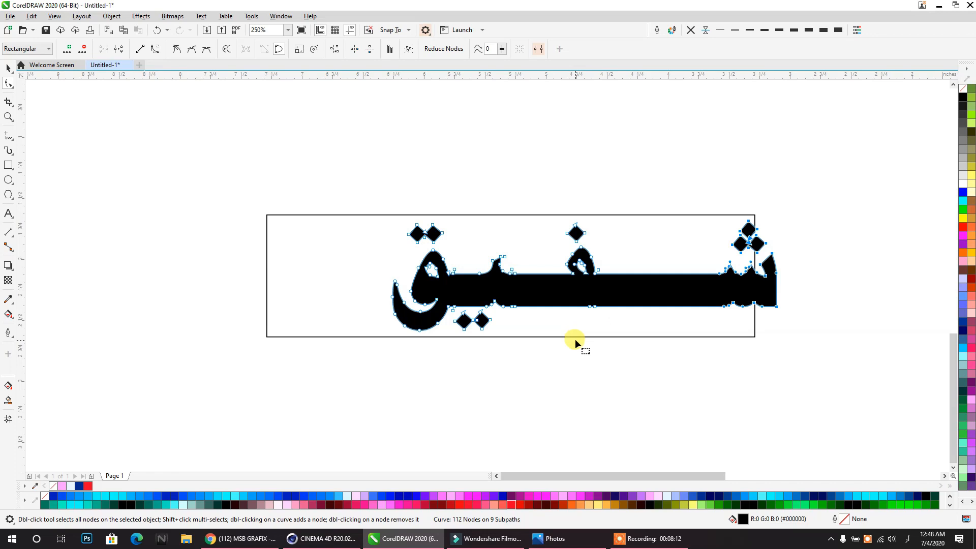
# - Centre the stretched name horizontally in its rectangle and deselect both
pyautogui.click(8, 68)
pyautogui.keyDown('shift'); pyautogui.click(306, 257); pyautogui.keyUp('shift')
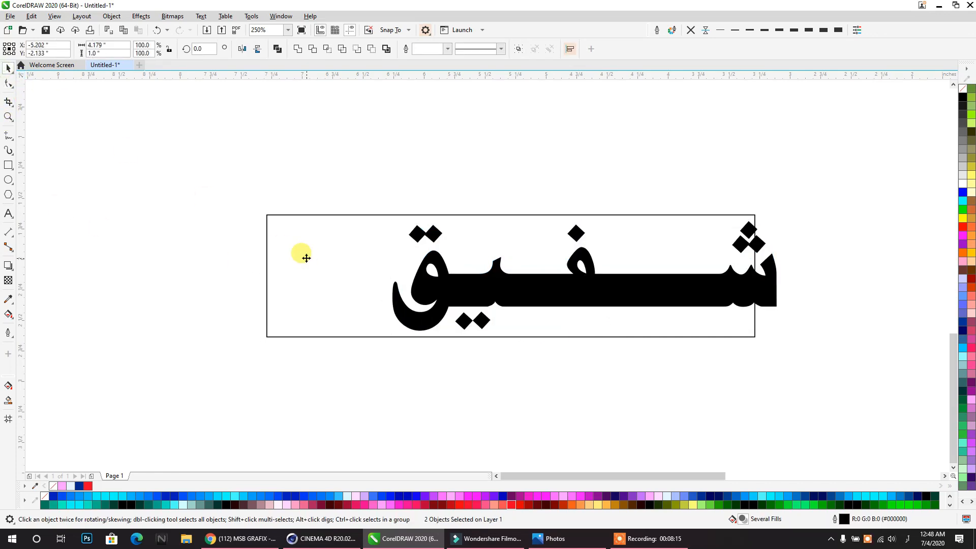
pyautogui.press('c')
pyautogui.click(443, 419)
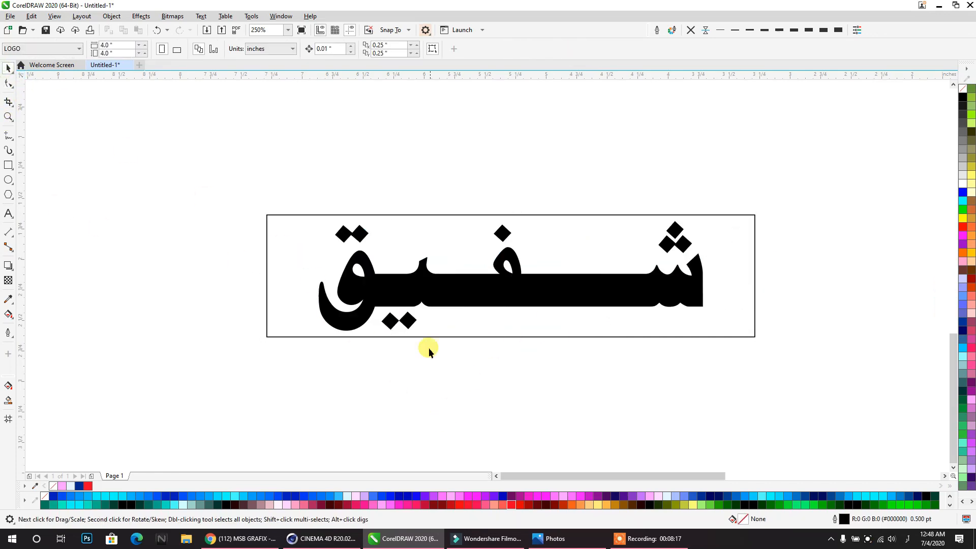
# - Move the second letter's nodes and dot about 0.3 inch inward toward the rest of the name, and finish node editing
pyautogui.click(496, 282)
pyautogui.click(8, 83)
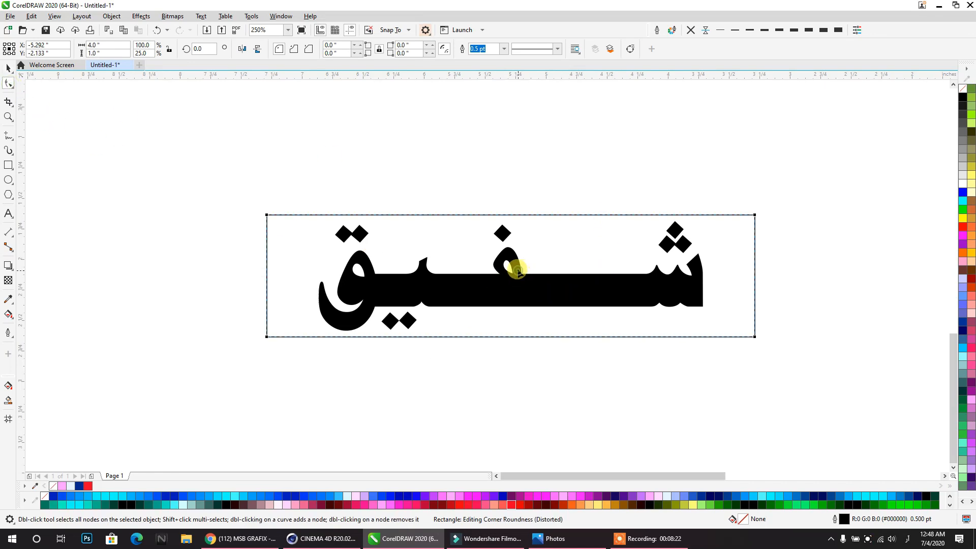
pyautogui.click(517, 269)
pyautogui.moveTo(483, 325); pyautogui.dragTo(484, 325)
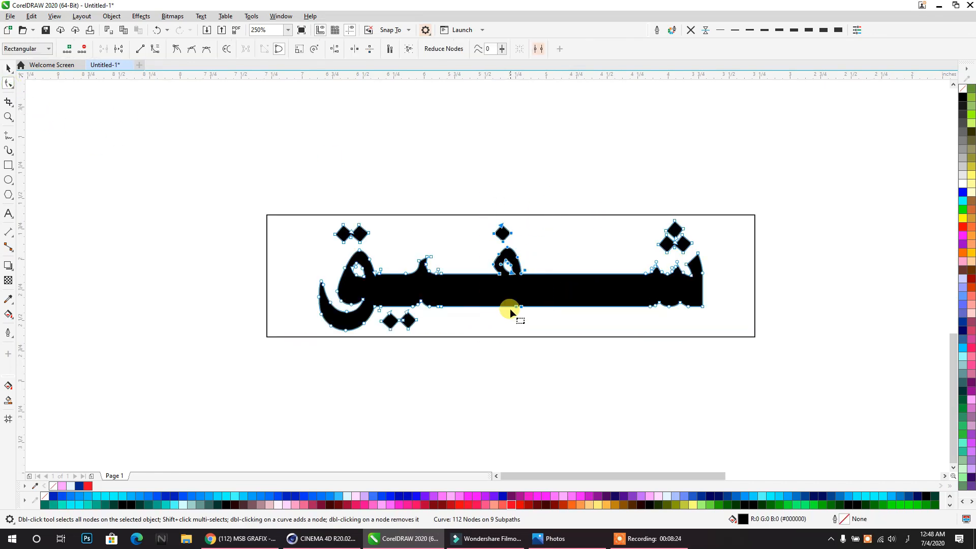
pyautogui.moveTo(519, 273); pyautogui.dragTo(474, 266)
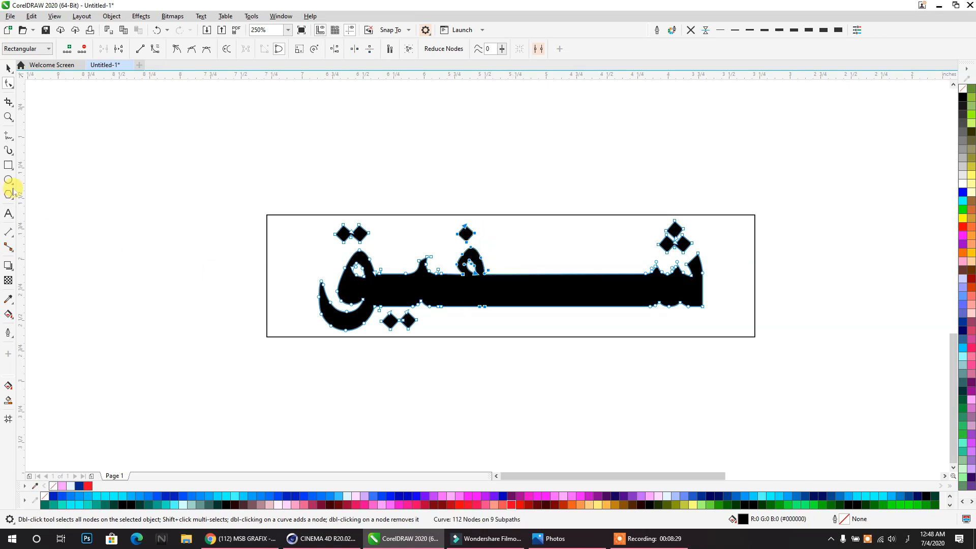
pyautogui.click(9, 69)
pyautogui.click(87, 142)
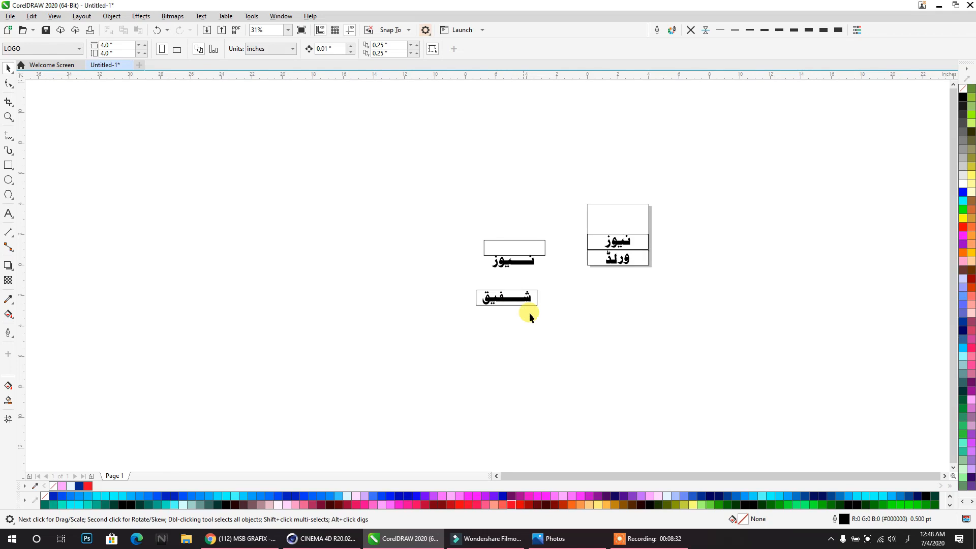
pyautogui.press('Delete')
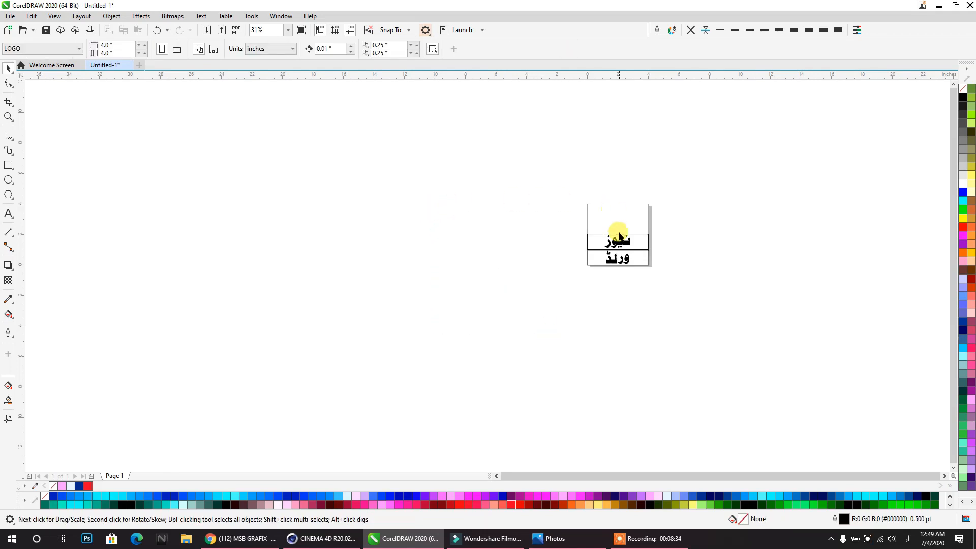
pyautogui.scroll(5, 617, 254)
pyautogui.click(598, 292)
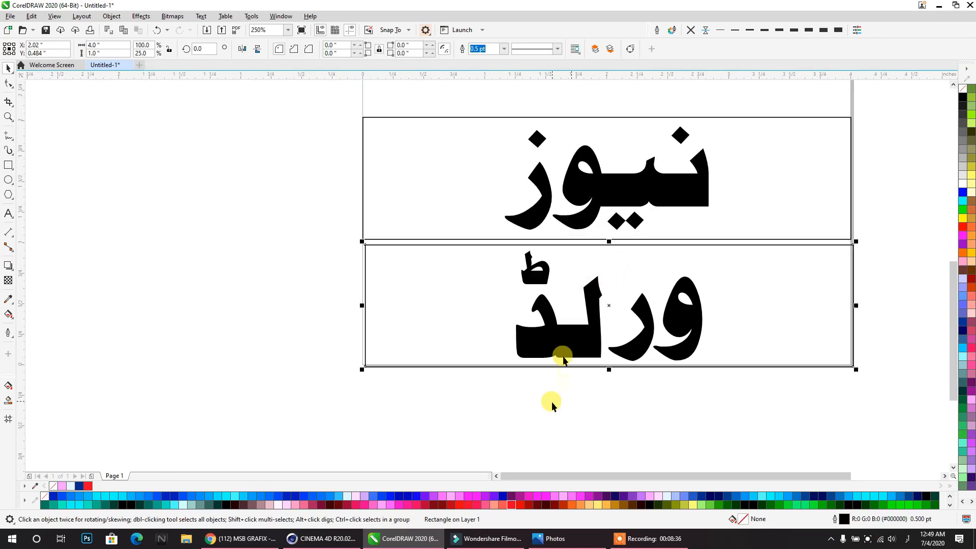
pyautogui.moveTo(805, 298); pyautogui.dragTo(150, 447)
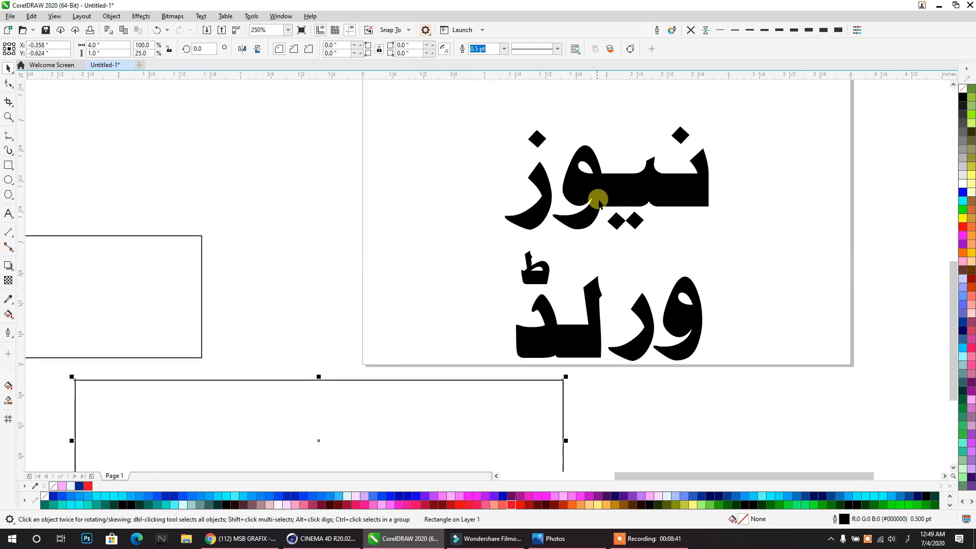
pyautogui.scroll(-2, 589, 204)
pyautogui.moveTo(547, 293); pyautogui.dragTo(501, 329)
pyautogui.hotkey('ctrl', 'z')
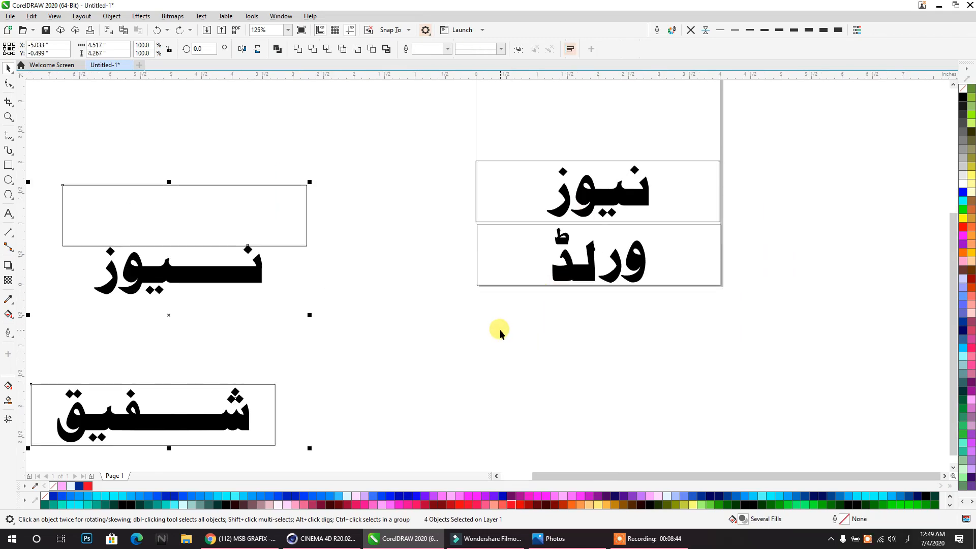
# - Place the stretched "نیوز" on the empty area below the page and the word "ورلڈ" directly beneath it
pyautogui.moveTo(263, 277); pyautogui.dragTo(660, 357)
pyautogui.click(632, 273)
pyautogui.click(628, 272)
pyautogui.moveTo(627, 272); pyautogui.dragTo(617, 425)
pyautogui.click(717, 441)
pyautogui.moveTo(692, 360); pyautogui.dragTo(674, 271)
# - Export the stretched "نیوز" as an Adobe Illustrator (AI) file named NE on drive D:, limited to the selection
pyautogui.scroll(1, 592, 299)
pyautogui.click(561, 234)
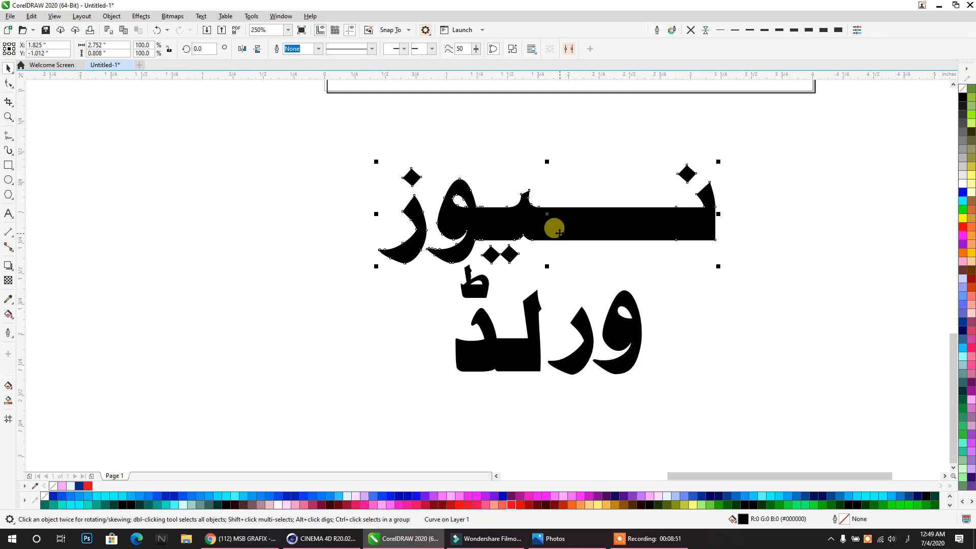
pyautogui.hotkey('ctrl', 'e')
pyautogui.click(456, 341)
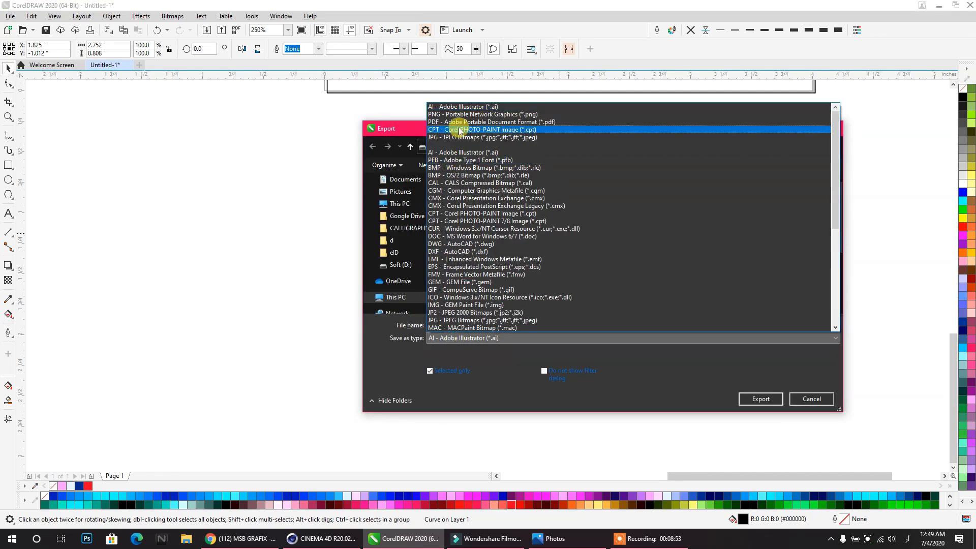
pyautogui.click(433, 103)
pyautogui.scroll(-2, 532, 264)
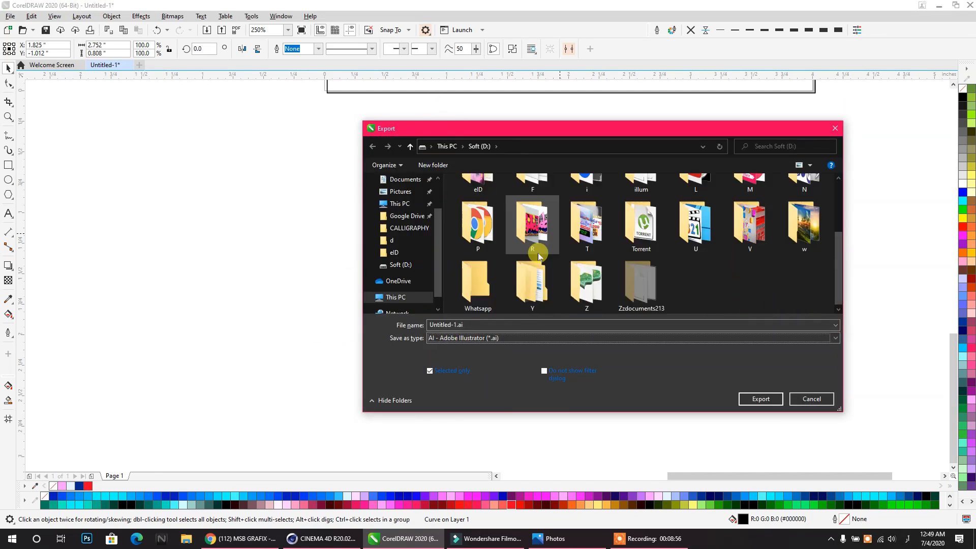
pyautogui.doubleClick(460, 324)
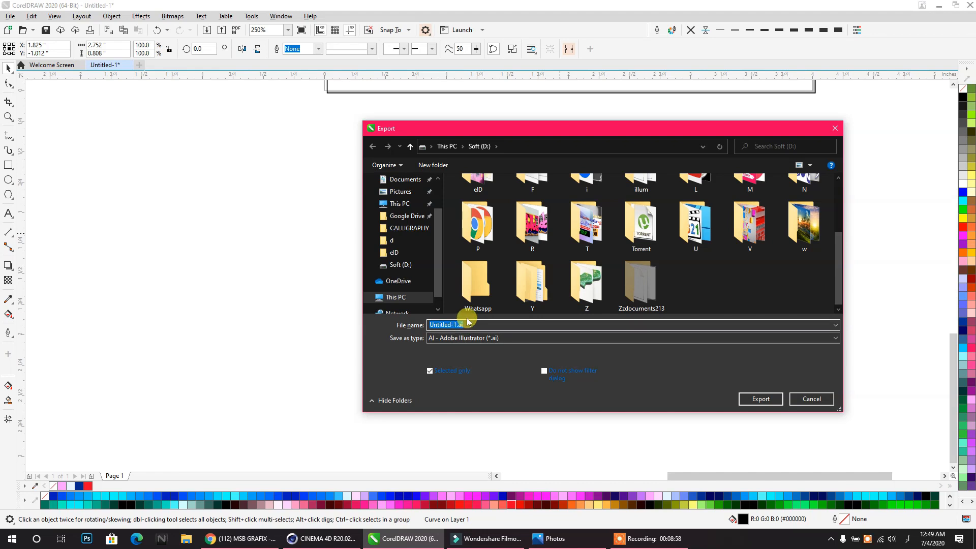
pyautogui.moveTo(484, 122)
pyautogui.mouseDown()
pyautogui.moveTo(175, 525)
pyautogui.moveTo(377, 207)
pyautogui.moveTo(486, 111)
pyautogui.mouseUp()
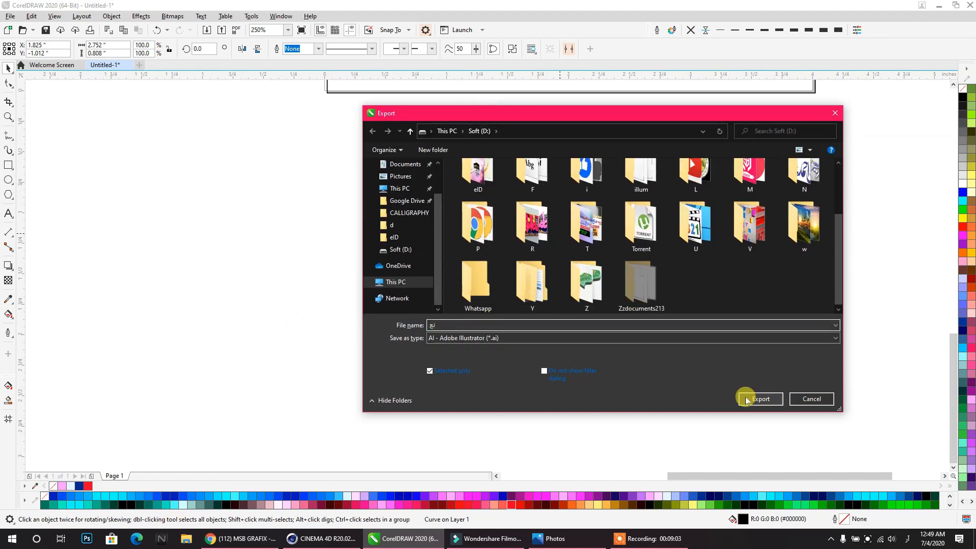
pyautogui.write('NE')
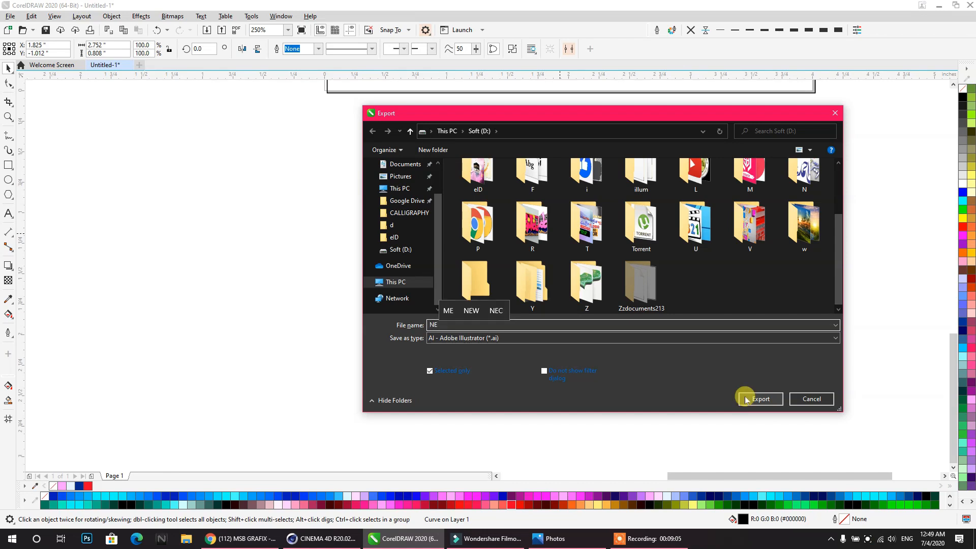
pyautogui.click(769, 405)
pyautogui.click(381, 232)
pyautogui.click(575, 370)
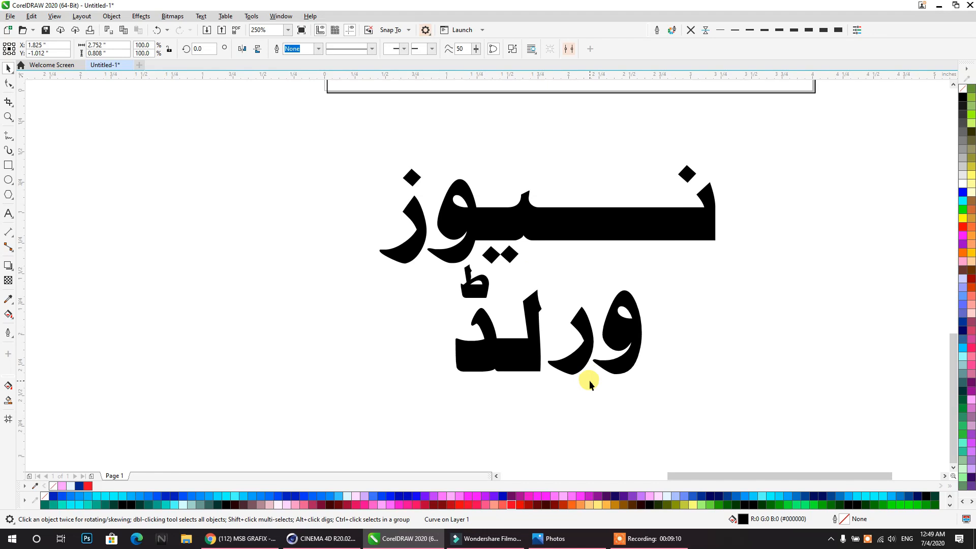
# - Move the word "ورلڈ" about 0.3 inch further below "نیوز" and convert it to curves
pyautogui.click(571, 371)
pyautogui.moveTo(571, 371); pyautogui.dragTo(571, 410)
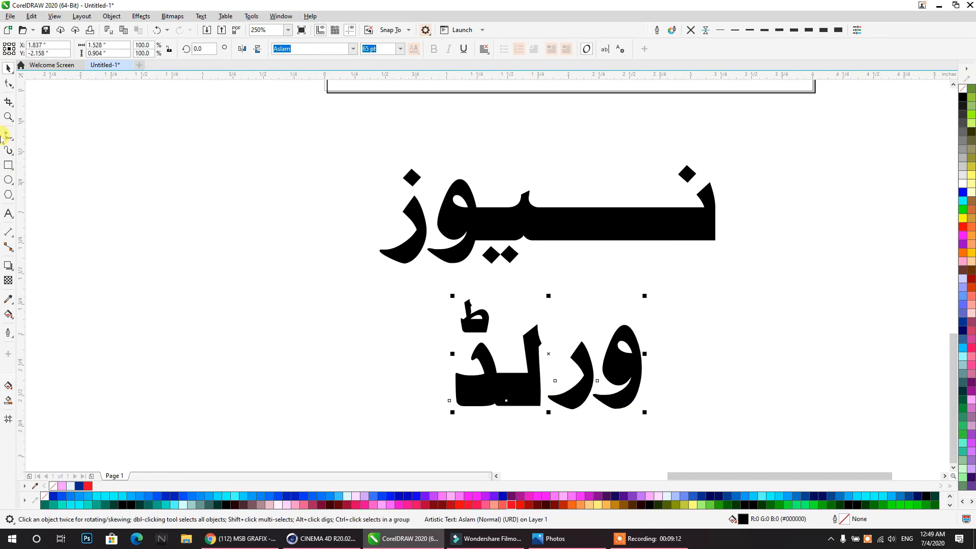
pyautogui.click(9, 83)
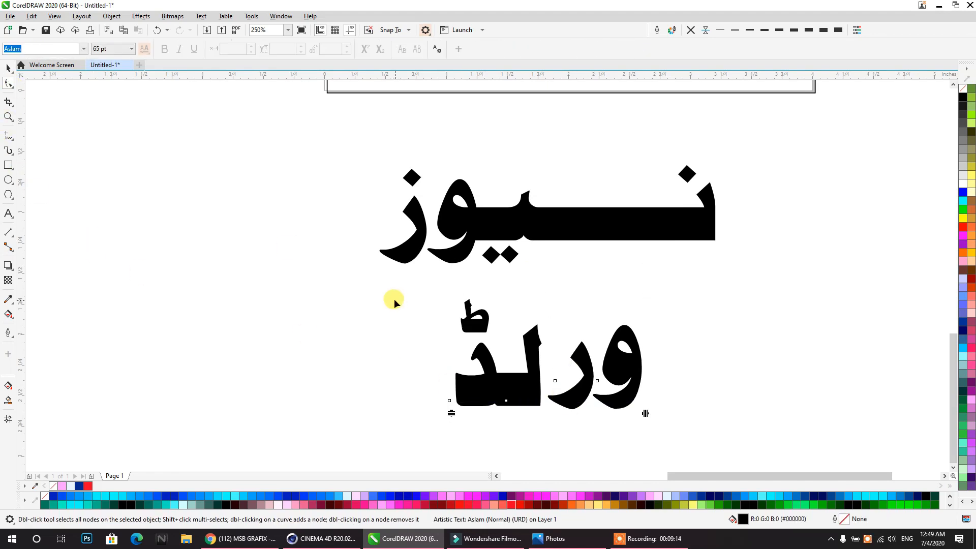
pyautogui.click(7, 68)
pyautogui.hotkey('ctrl', 'q')
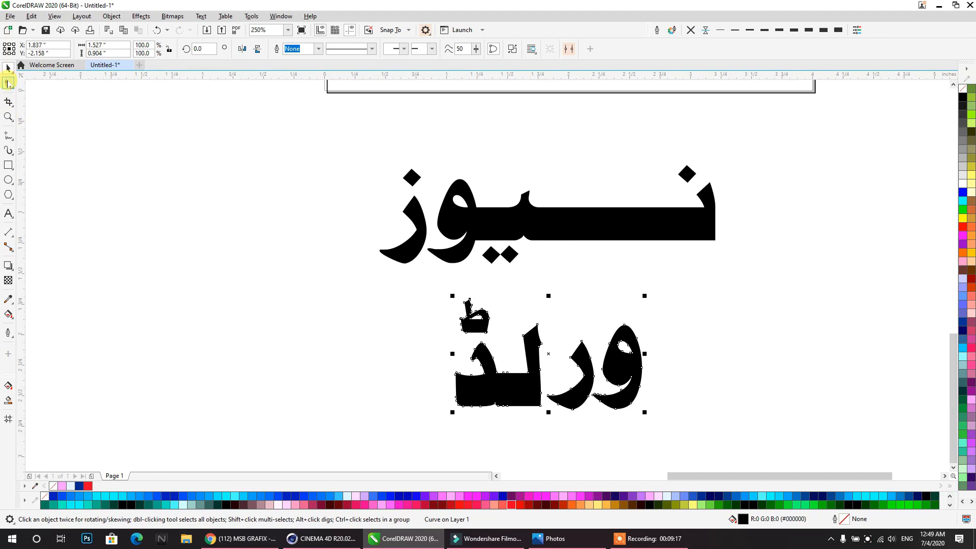
pyautogui.click(8, 83)
pyautogui.click(8, 68)
pyautogui.scroll(-1, 538, 277)
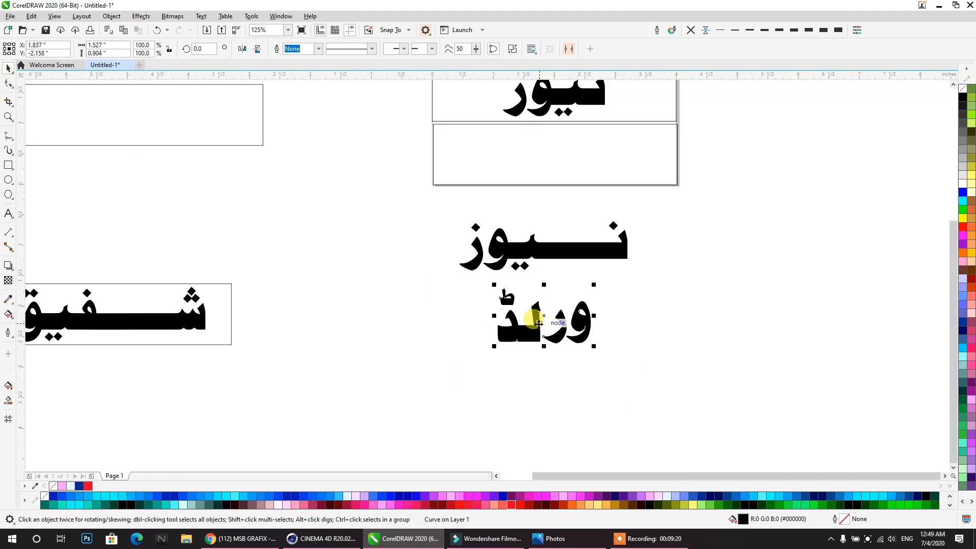
# - Break "ورلڈ" apart and weld its two joined letters, the lam and the dal body, into one shape
pyautogui.scroll(2, 535, 338)
pyautogui.click(510, 50)
pyautogui.click(568, 188)
pyautogui.click(542, 292)
pyautogui.keyDown('shift'); pyautogui.click(431, 316); pyautogui.keyUp('shift')
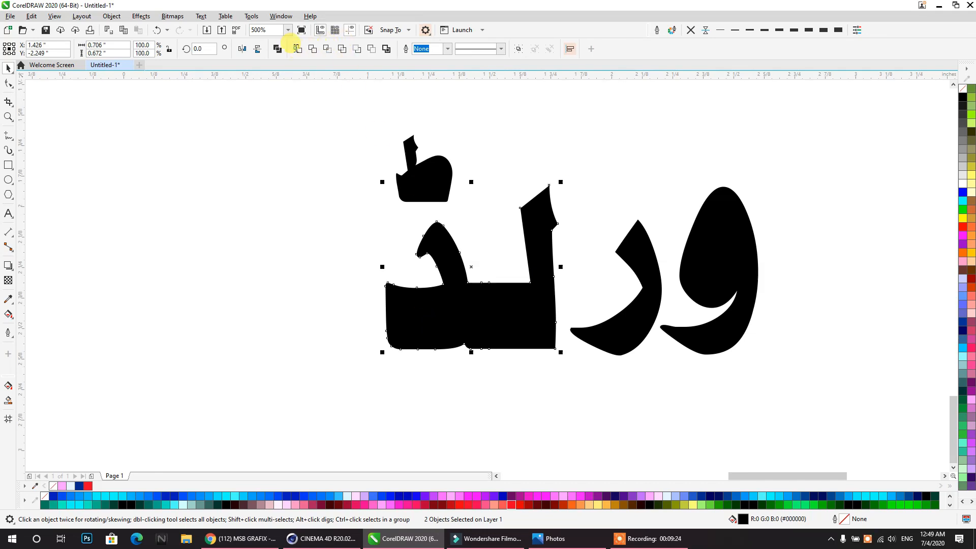
# - Combine all pieces of "ورلڈ" into a single curve so the letter holes are cut out
pyautogui.keyDown('shift'); pyautogui.click(704, 340); pyautogui.keyUp('shift')
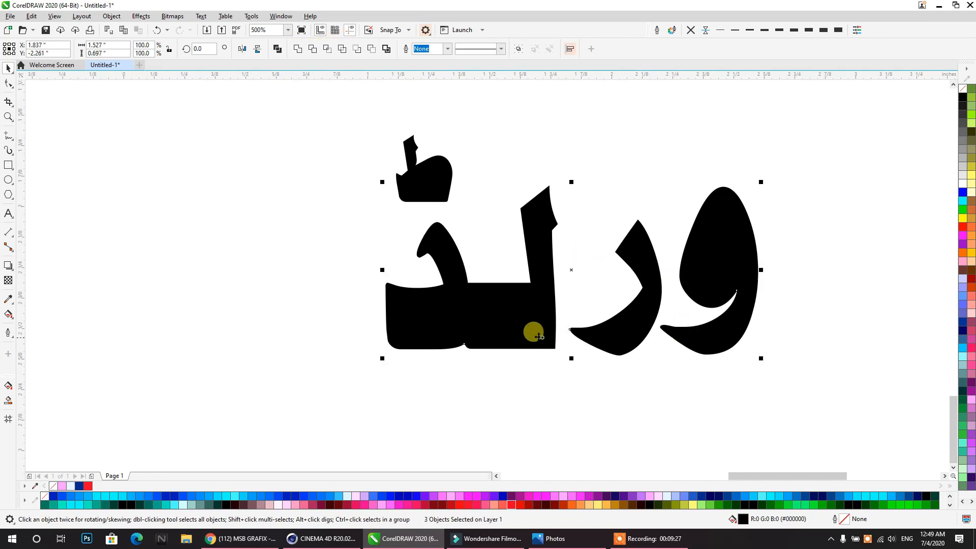
pyautogui.moveTo(316, 88); pyautogui.dragTo(804, 397)
pyautogui.click(277, 49)
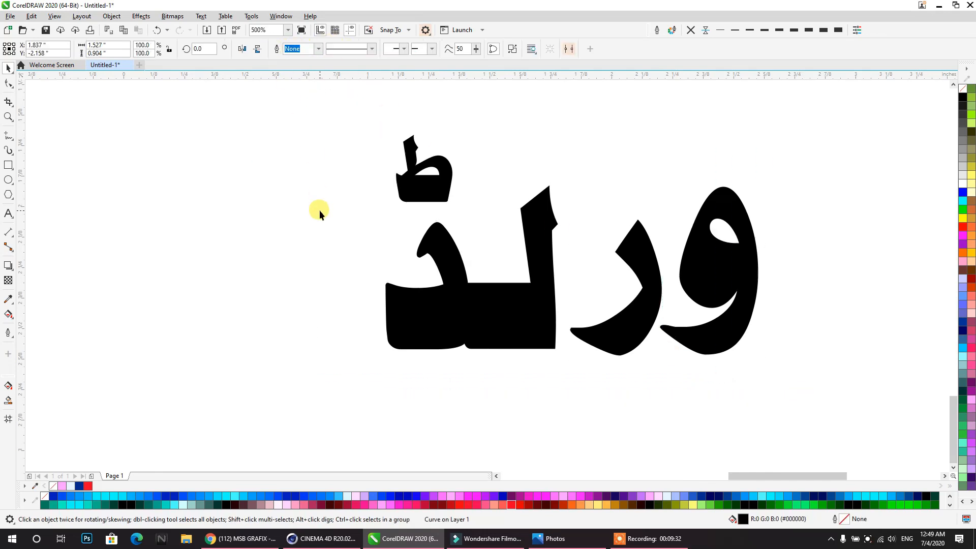
# - Stretch "ورلڈ" by moving the last letter's nodes and its mark about 1 inch outward, and align the word closely beneath "نیوز"
pyautogui.click(9, 89)
pyautogui.moveTo(301, 99); pyautogui.dragTo(238, 346)
pyautogui.click(489, 349)
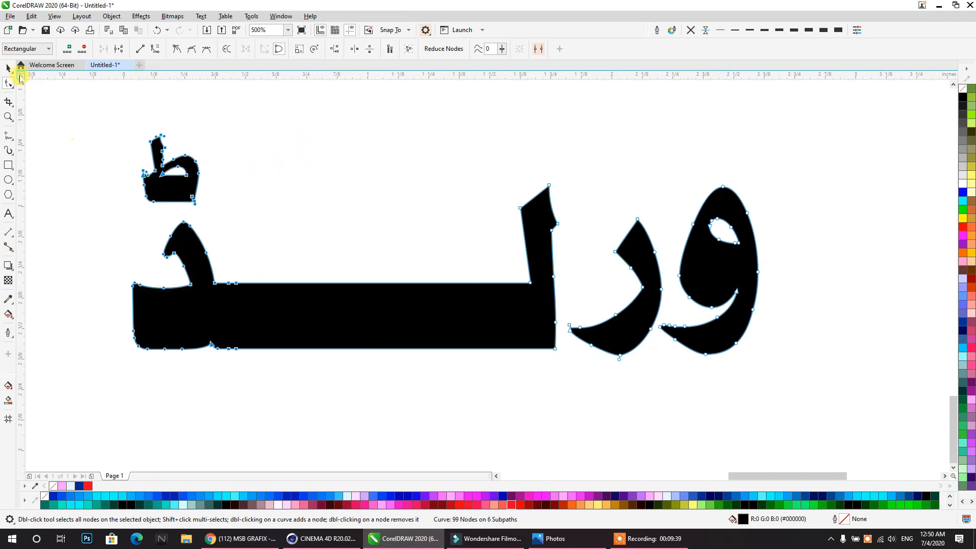
pyautogui.click(9, 68)
pyautogui.scroll(-4, 414, 257)
pyautogui.moveTo(424, 308); pyautogui.dragTo(461, 291)
# - Export the stretched "ورلڈ" as an Adobe Illustrator 8.0 file named VD
pyautogui.hotkey('ctrl', 'e')
pyautogui.write('VD')
pyautogui.click(772, 399)
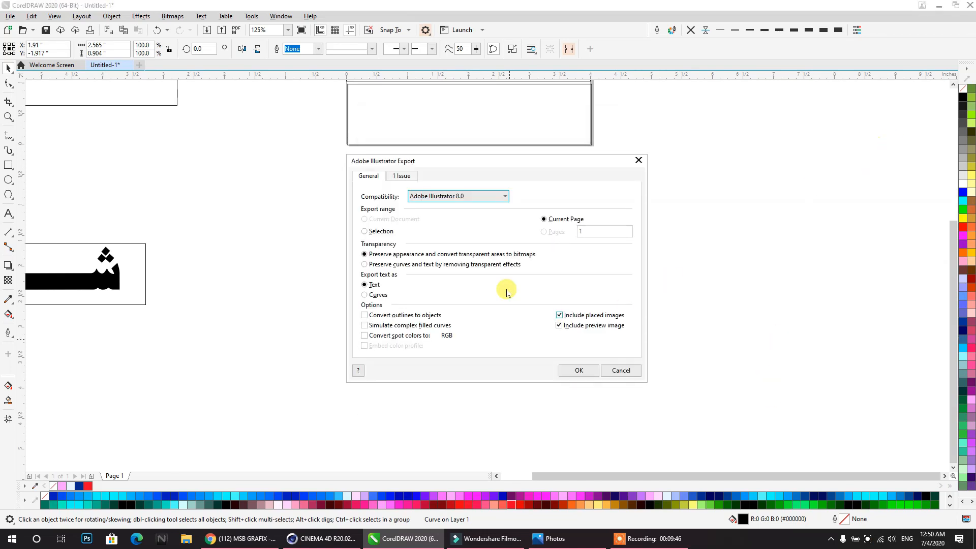
pyautogui.click(574, 368)
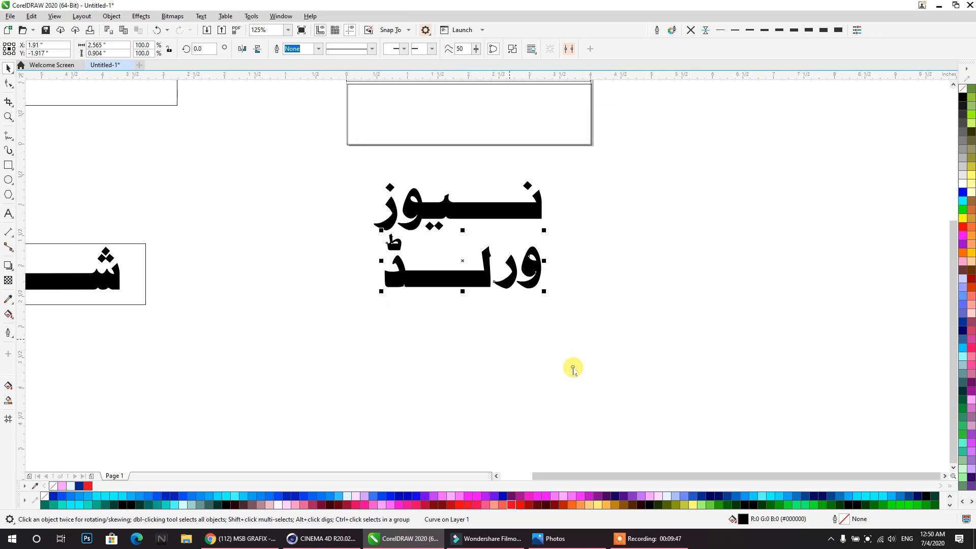
# - Switch to CINEMA 4D, add a cube and set its Y size to 50 cm
pyautogui.click(940, 6)
pyautogui.click(700, 35)
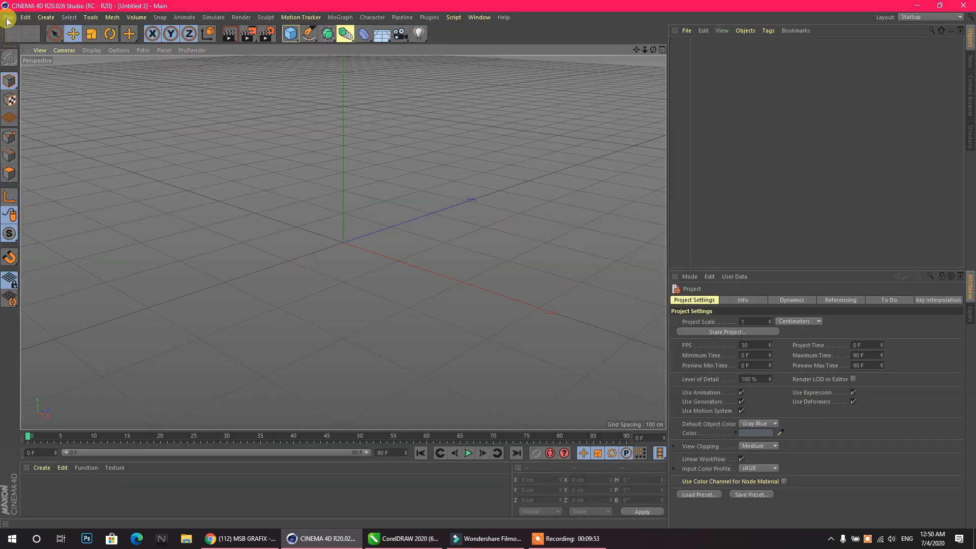
pyautogui.click(290, 33)
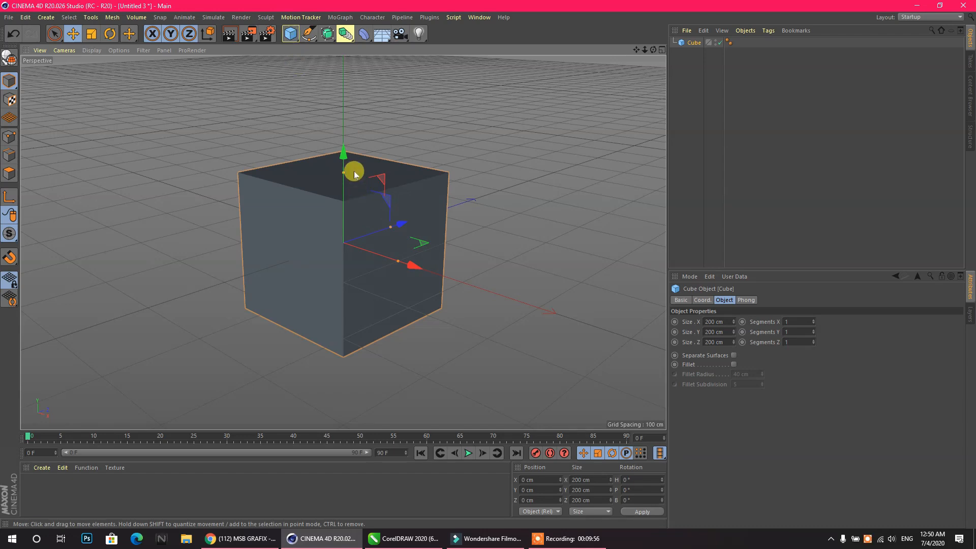
pyautogui.moveTo(343, 172); pyautogui.dragTo(337, 227)
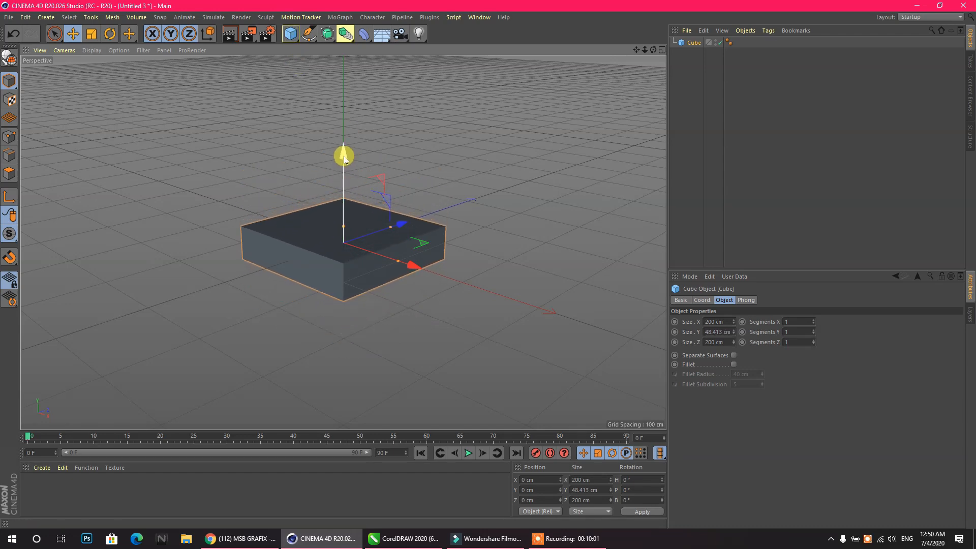
pyautogui.click(730, 333)
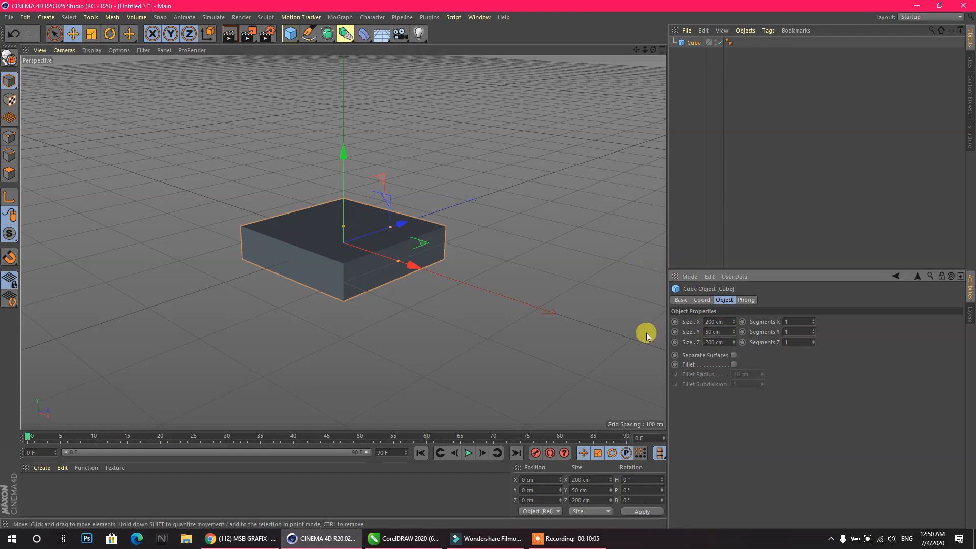
# - Copy the cube about 54 cm above the first, fillet both cubes with a 3 cm radius, and deselect them
pyautogui.moveTo(342, 150); pyautogui.dragTo(342, 117)
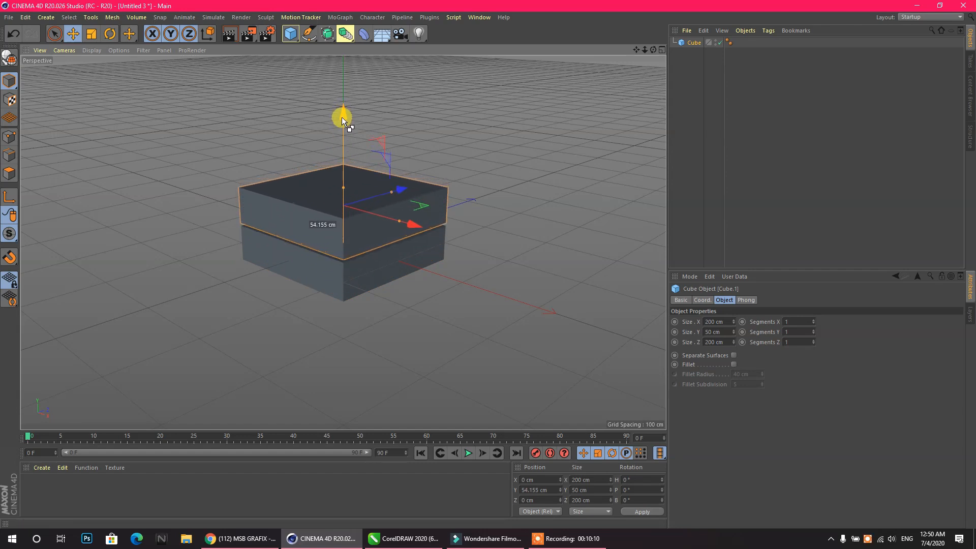
pyautogui.click(734, 364)
pyautogui.click(386, 276)
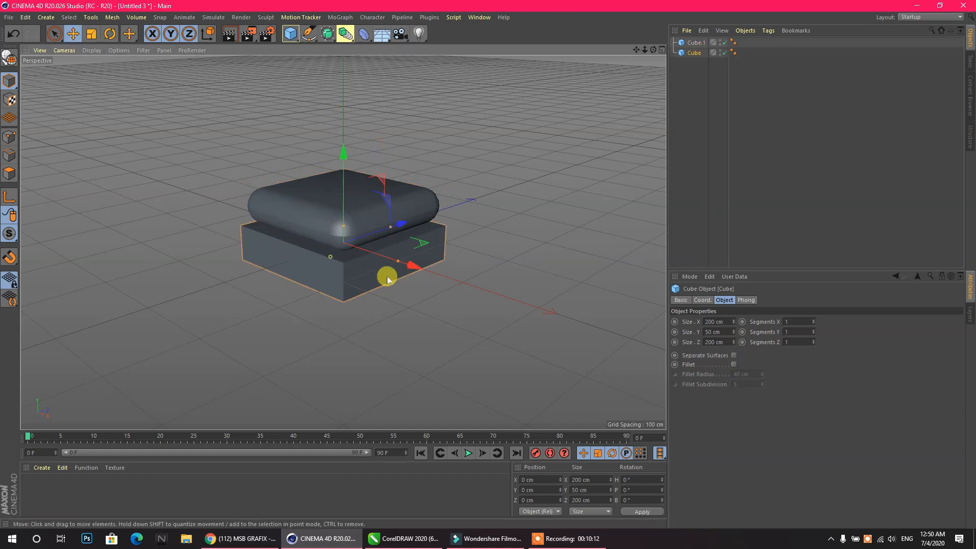
pyautogui.click(734, 364)
pyautogui.moveTo(680, 70); pyautogui.dragTo(674, 25)
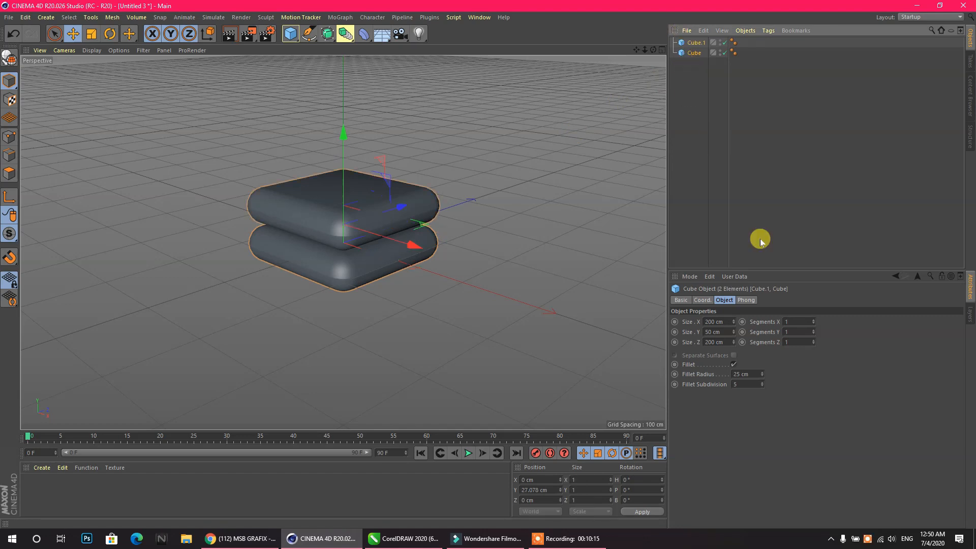
pyautogui.click(748, 373)
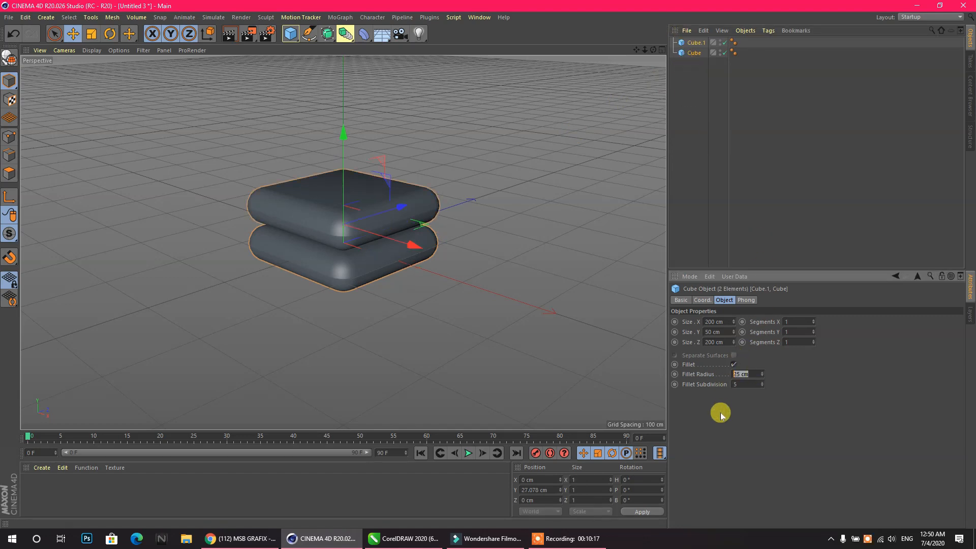
pyautogui.press('Return')
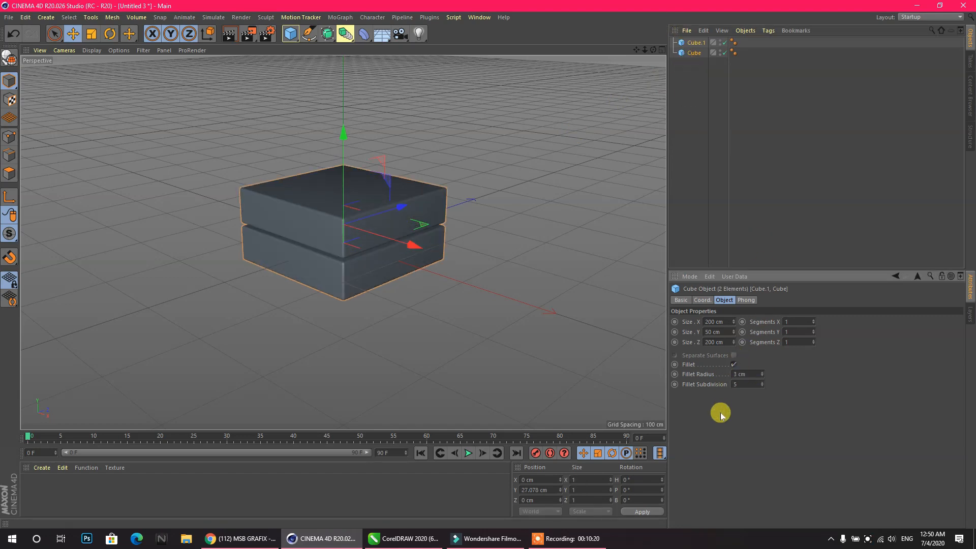
pyautogui.click(708, 196)
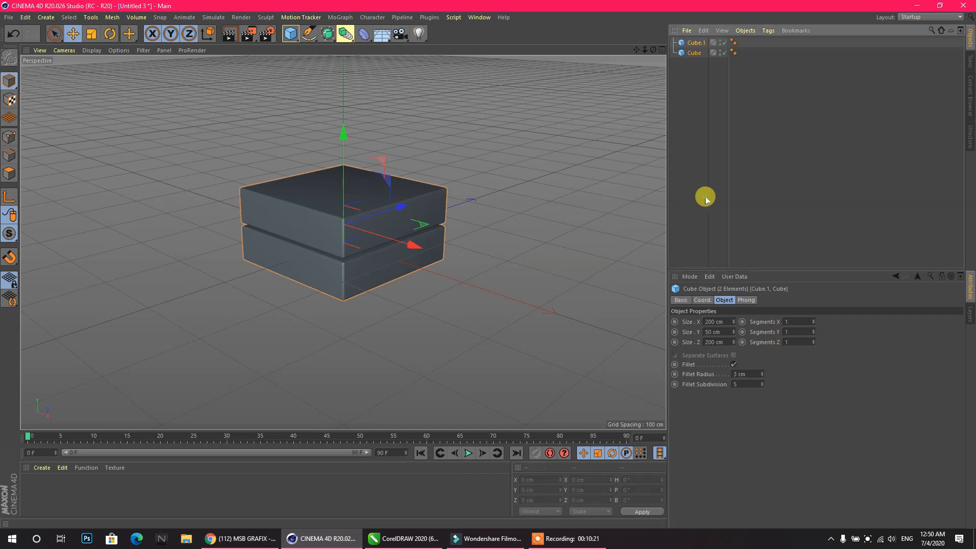
# - Merge NE.ai from drive D: into the scene at a scale of 1 centimeter with connected splines
pyautogui.click(16, 23)
pyautogui.click(29, 57)
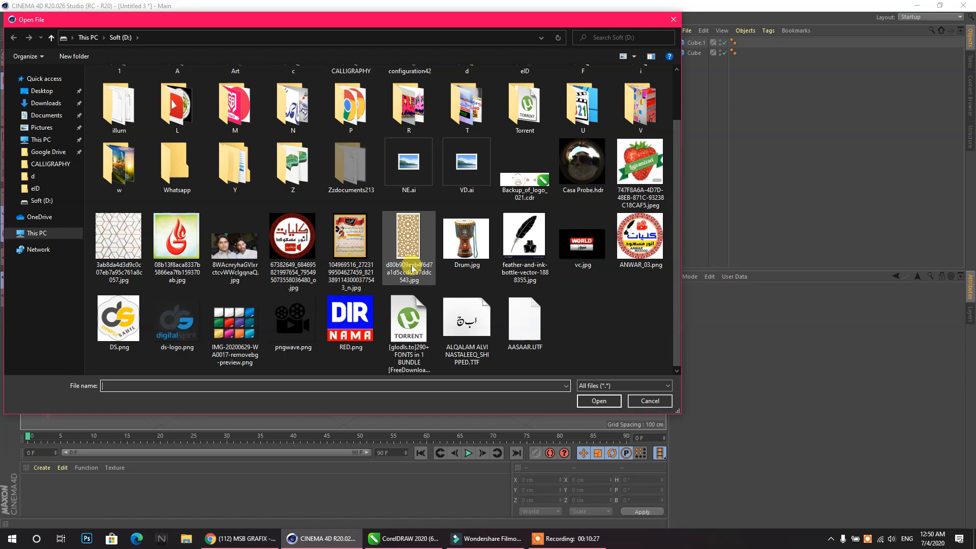
pyautogui.click(408, 163)
pyautogui.click(603, 401)
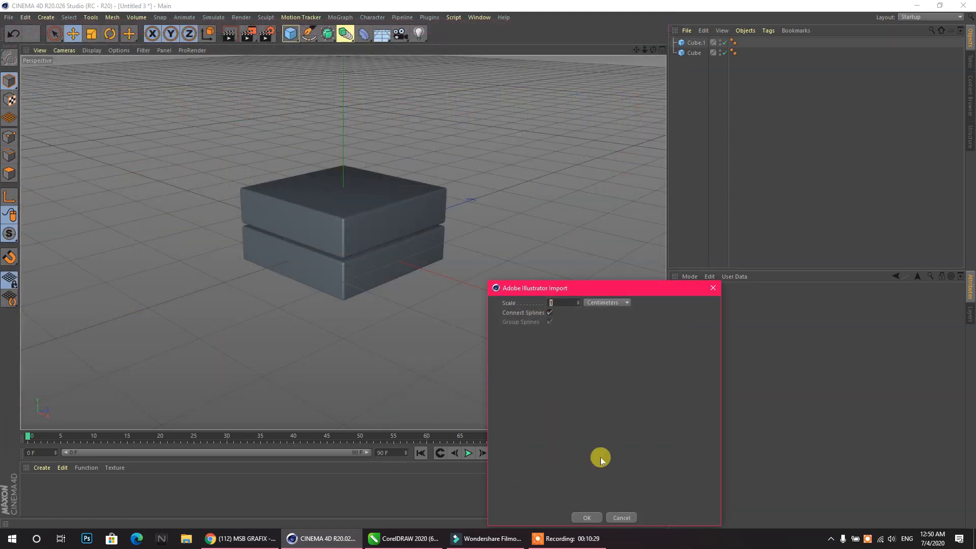
pyautogui.click(581, 516)
# - Move the imported lettering spline in front of the cubes to about Z -142 cm and enlarge it to roughly the cubes' width
pyautogui.moveTo(406, 234); pyautogui.dragTo(335, 260)
pyautogui.click(92, 33)
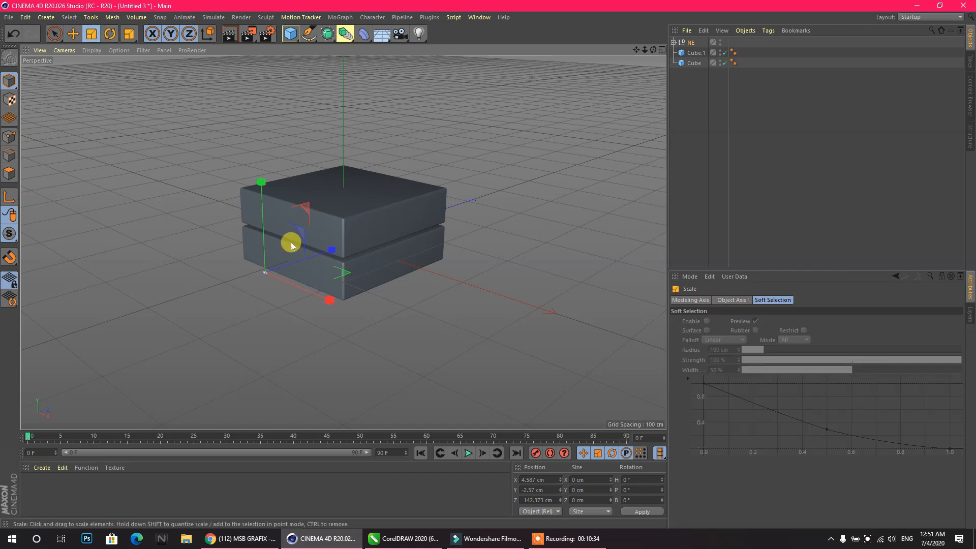
pyautogui.moveTo(303, 234); pyautogui.dragTo(487, 71)
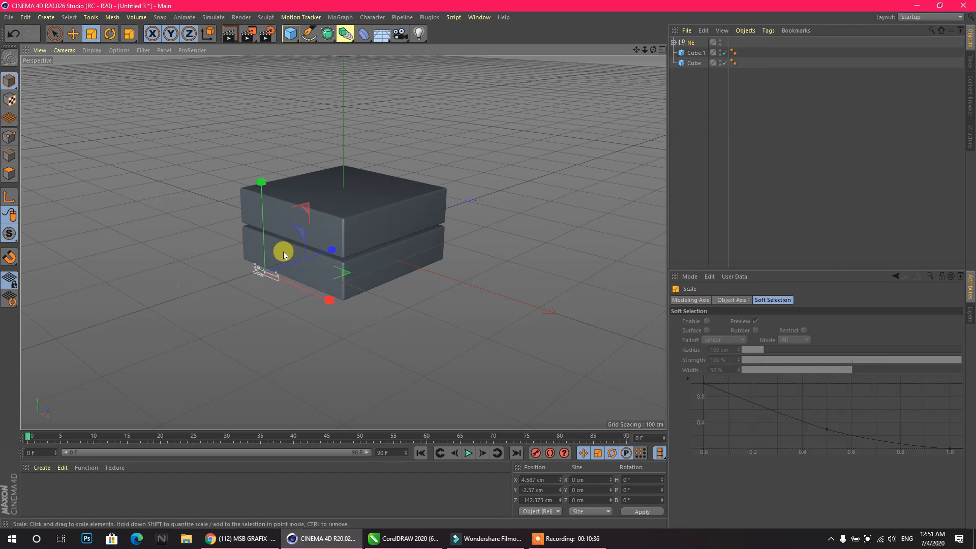
pyautogui.moveTo(299, 236); pyautogui.dragTo(434, 115)
# - In the front view, shrink the lettering to fit inside the lower box and raise it to about Y 1.1 cm
pyautogui.middleClick(440, 175)
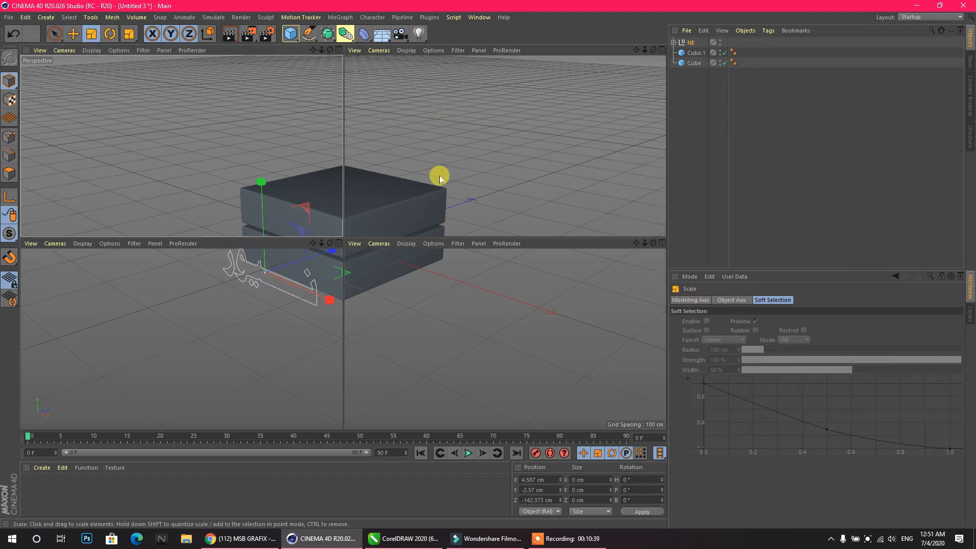
pyautogui.middleClick(514, 359)
pyautogui.scroll(5, 294, 244)
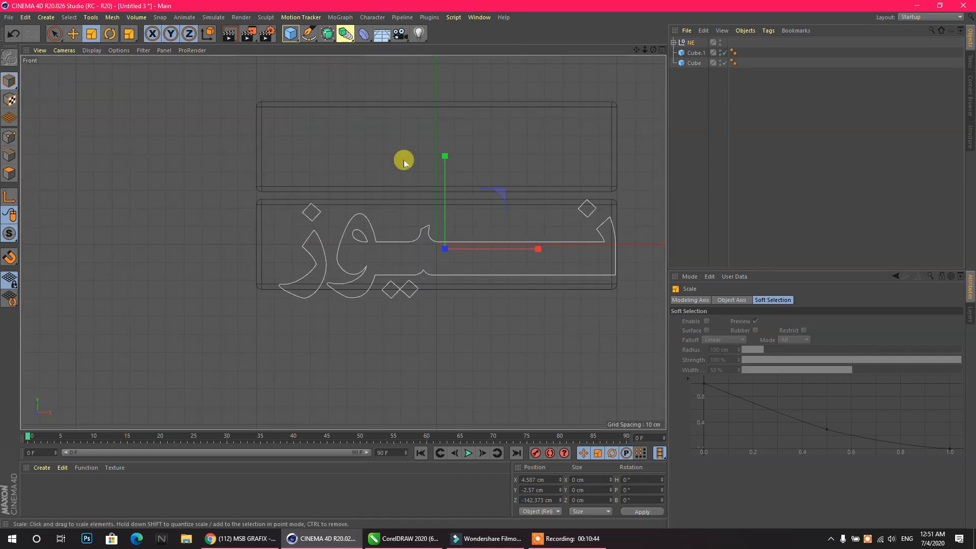
pyautogui.moveTo(502, 193); pyautogui.dragTo(490, 212)
pyautogui.click(76, 40)
pyautogui.moveTo(444, 163); pyautogui.dragTo(444, 158)
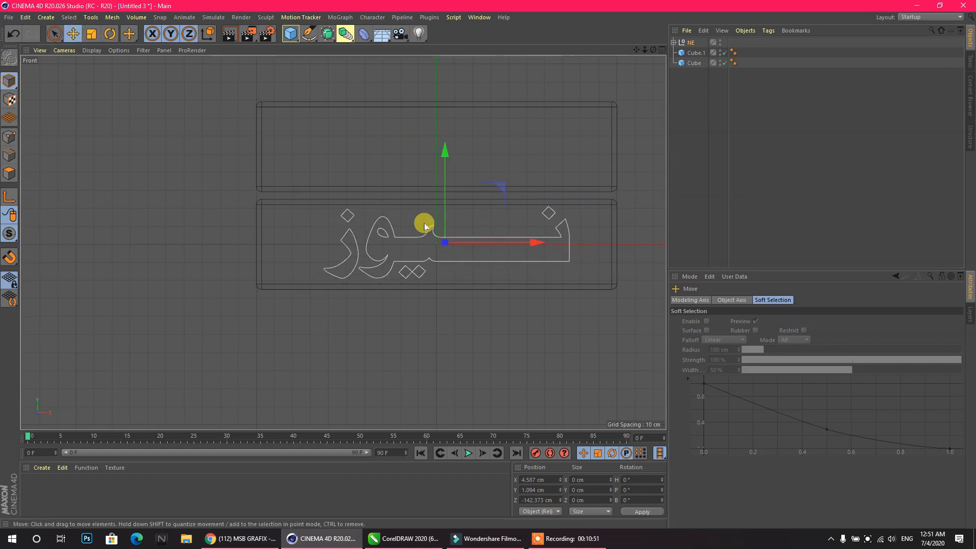
pyautogui.scroll(3, 440, 224)
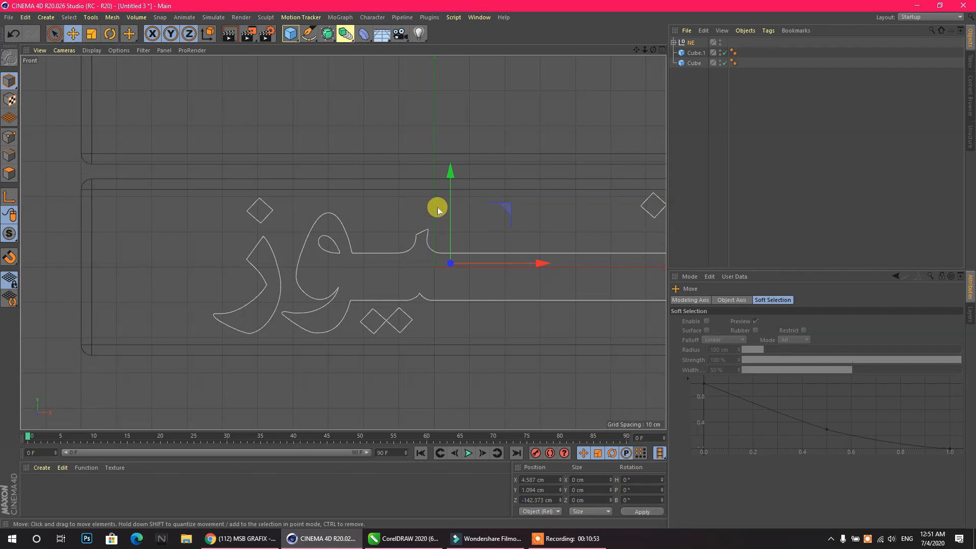
# - Centre the lettering spline horizontally in the front view at X about 0 cm and lower it to about Y 1 cm
pyautogui.moveTo(538, 259); pyautogui.dragTo(523, 258)
pyautogui.scroll(-2, 287, 209)
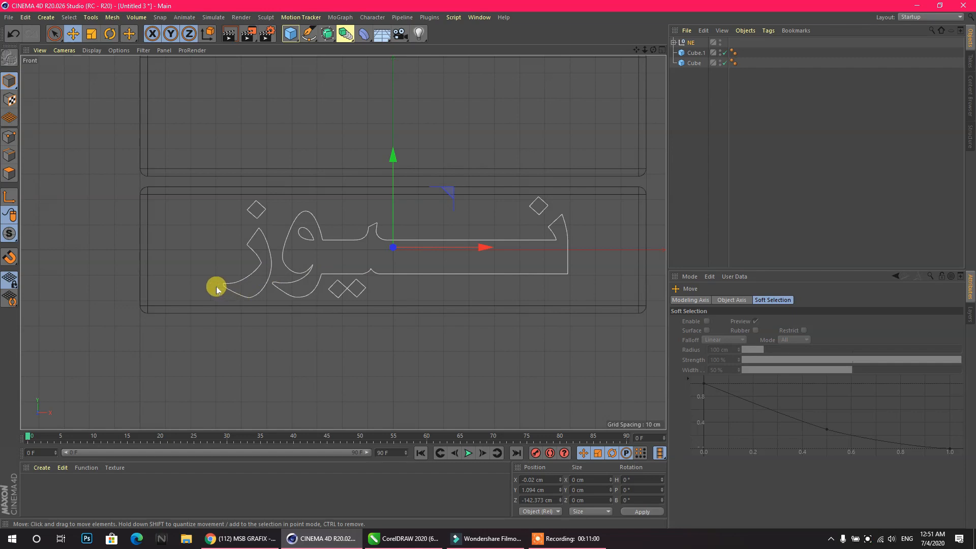
pyautogui.scroll(2, 398, 252)
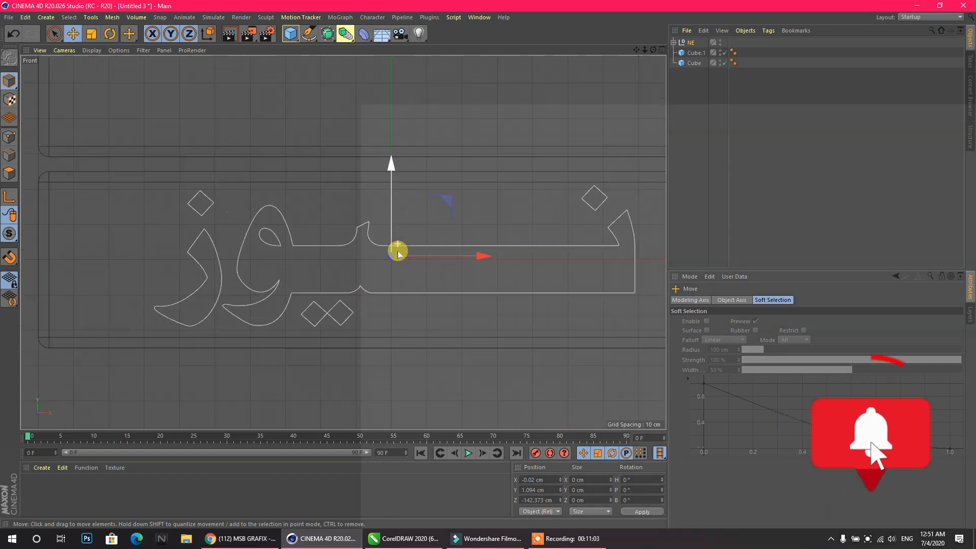
pyautogui.scroll(5, 398, 252)
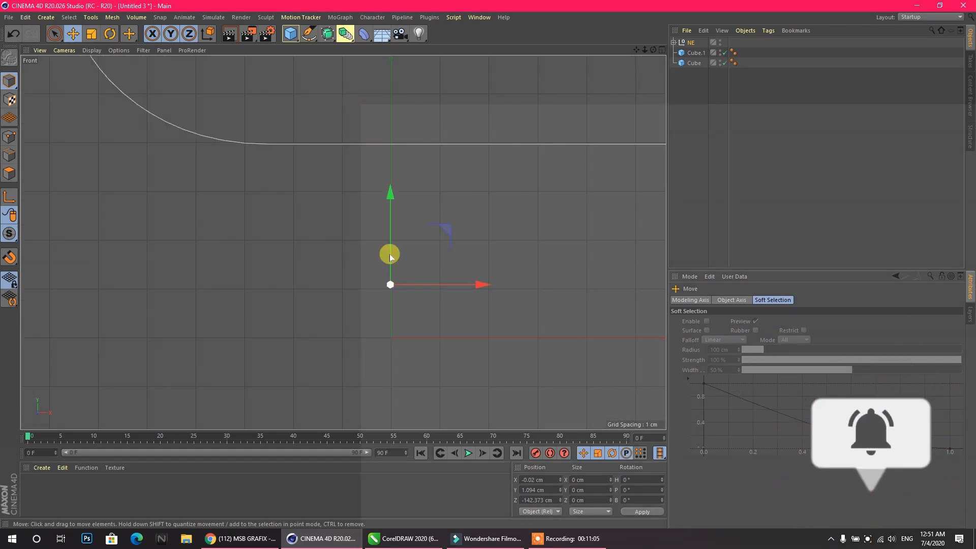
pyautogui.moveTo(389, 195); pyautogui.dragTo(390, 199)
pyautogui.moveTo(486, 292); pyautogui.dragTo(488, 292)
pyautogui.scroll(-6, 399, 209)
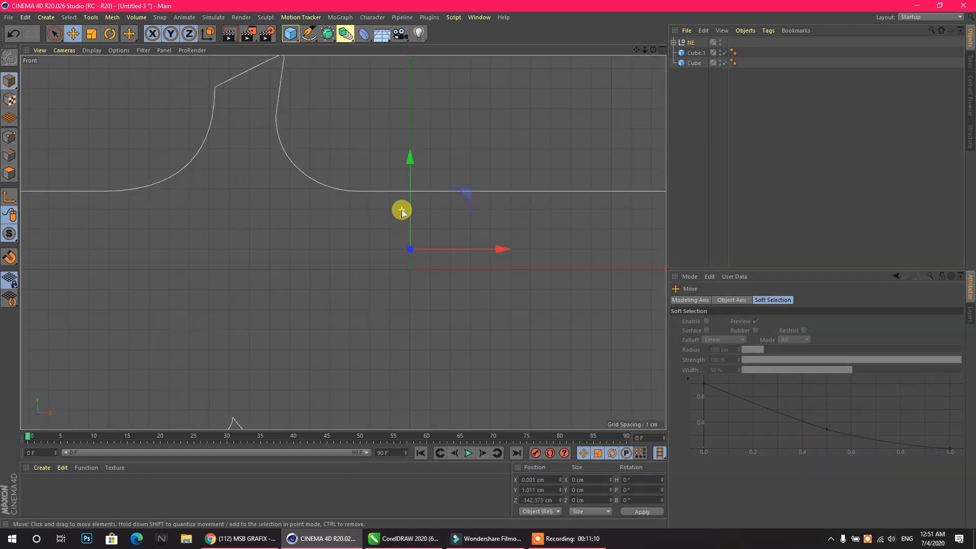
pyautogui.scroll(-2, 396, 209)
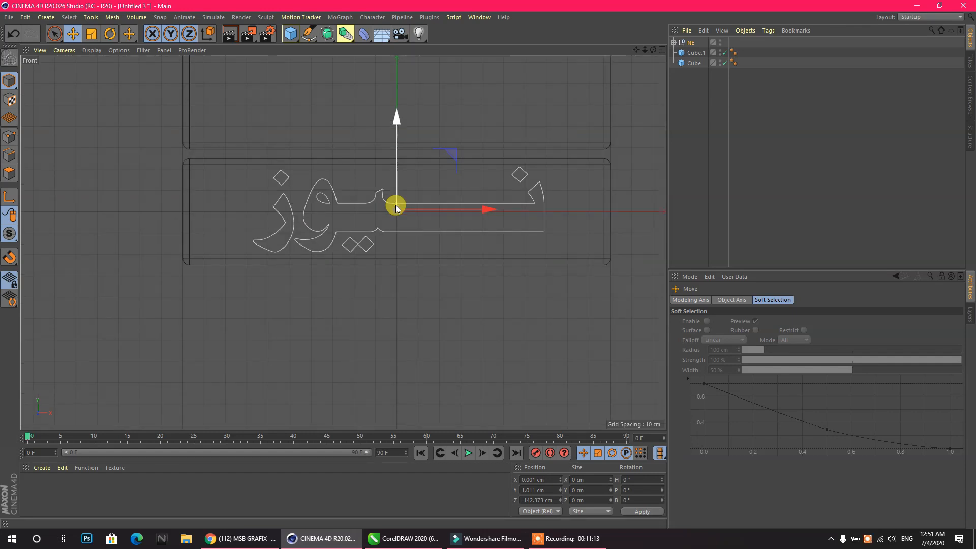
pyautogui.scroll(-2, 396, 208)
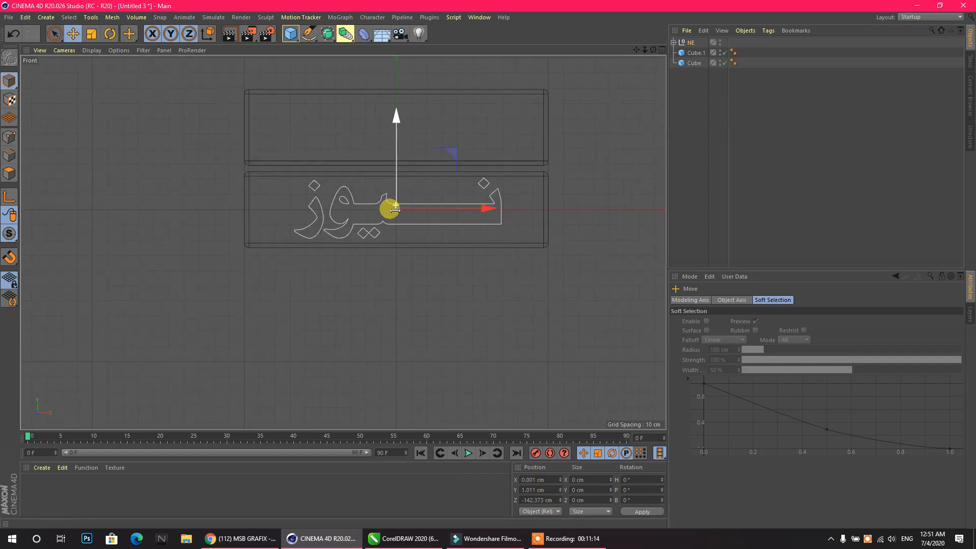
# - Select the NE group with all its child paths and combine them into a single spline, deleting the originals
pyautogui.click(674, 43)
pyautogui.click(701, 53)
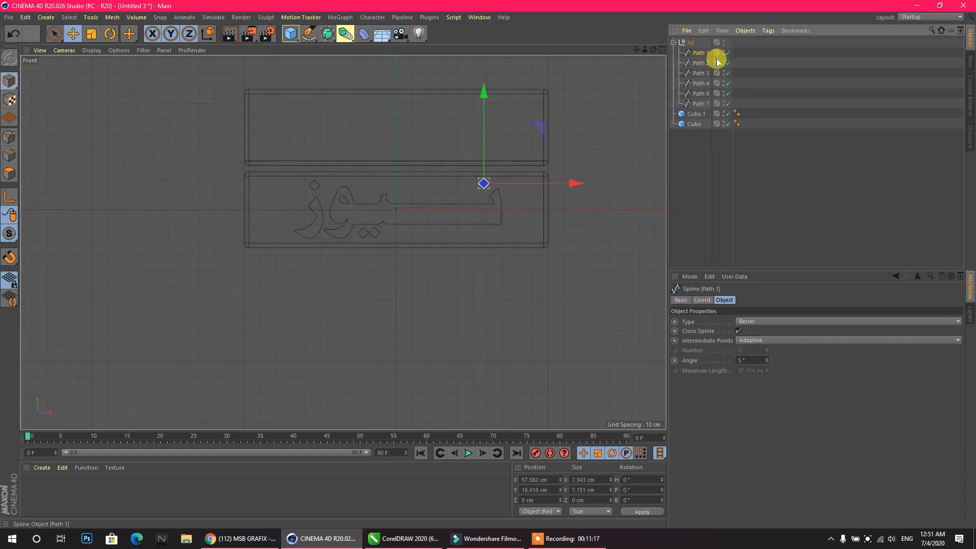
pyautogui.click(712, 60)
pyautogui.click(702, 72)
pyautogui.click(694, 82)
pyautogui.click(692, 93)
pyautogui.click(679, 45)
pyautogui.rightClick(686, 44)
pyautogui.click(731, 228)
pyautogui.rightClick(693, 47)
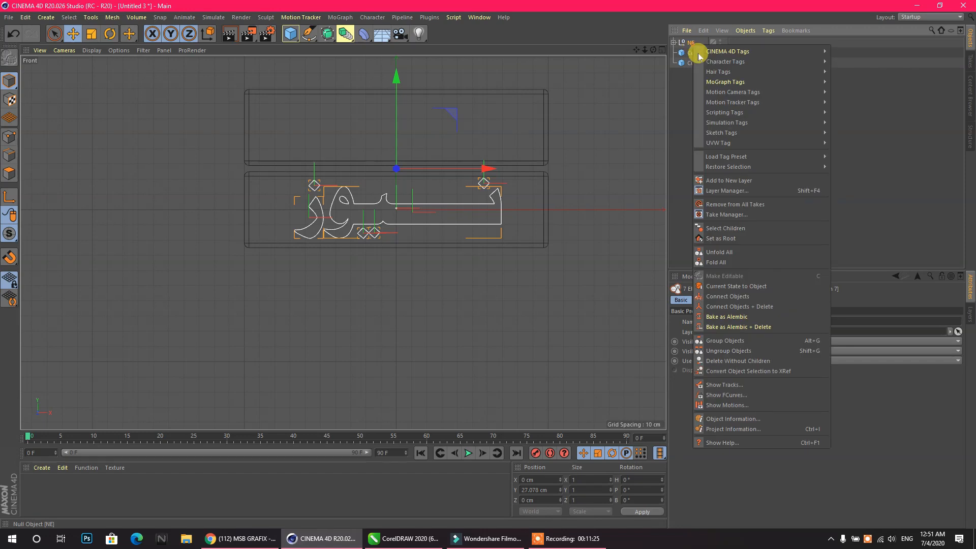
pyautogui.click(734, 305)
# - Place the combined lettering spline in an Extrude object and set its Z movement to 4 cm
pyautogui.press('F1')
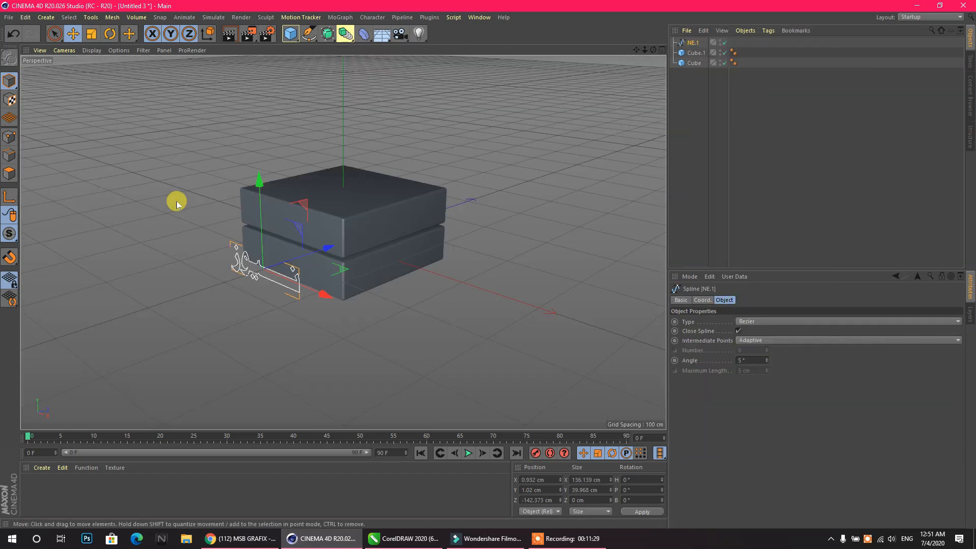
pyautogui.click(326, 39)
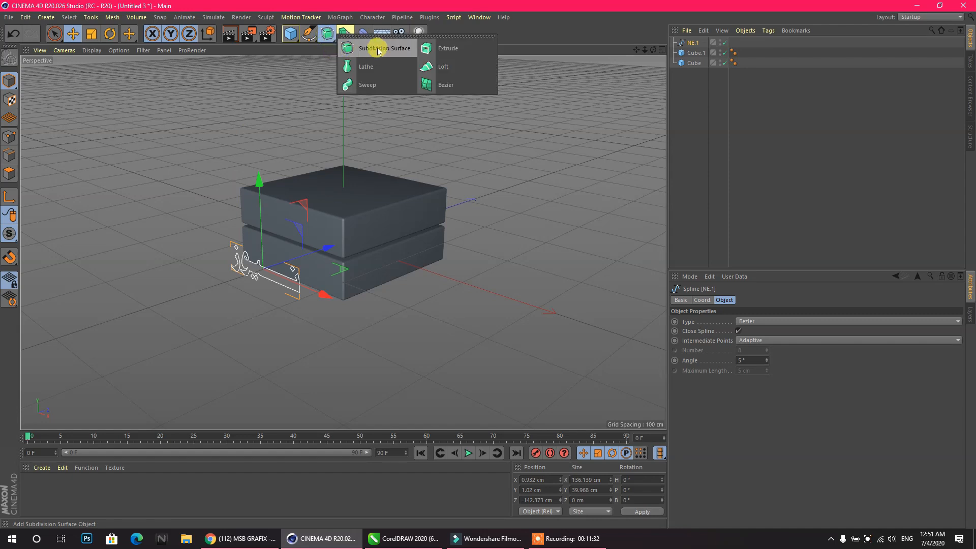
pyautogui.click(447, 44)
pyautogui.moveTo(692, 52); pyautogui.dragTo(694, 42)
pyautogui.click(820, 322)
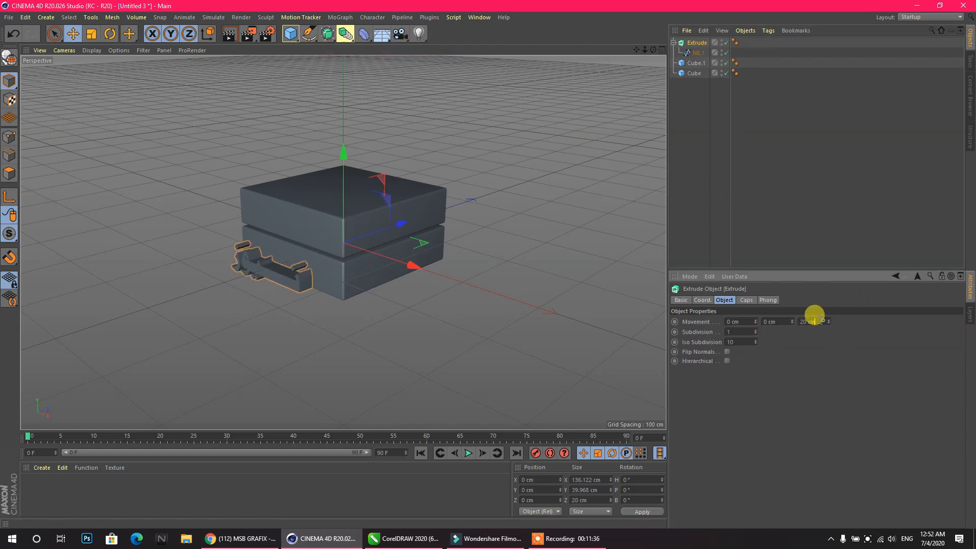
pyautogui.write('4')
pyautogui.press('Return')
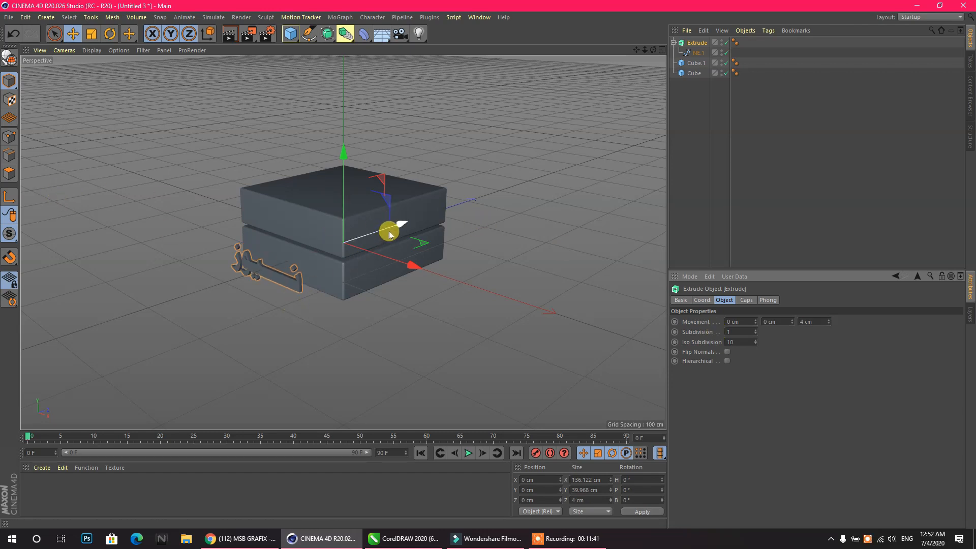
# - In the right view, move only the Extrude object's axis to the middle of the lettering's thickness, at about Z -140.5 cm
pyautogui.middleClick(337, 251)
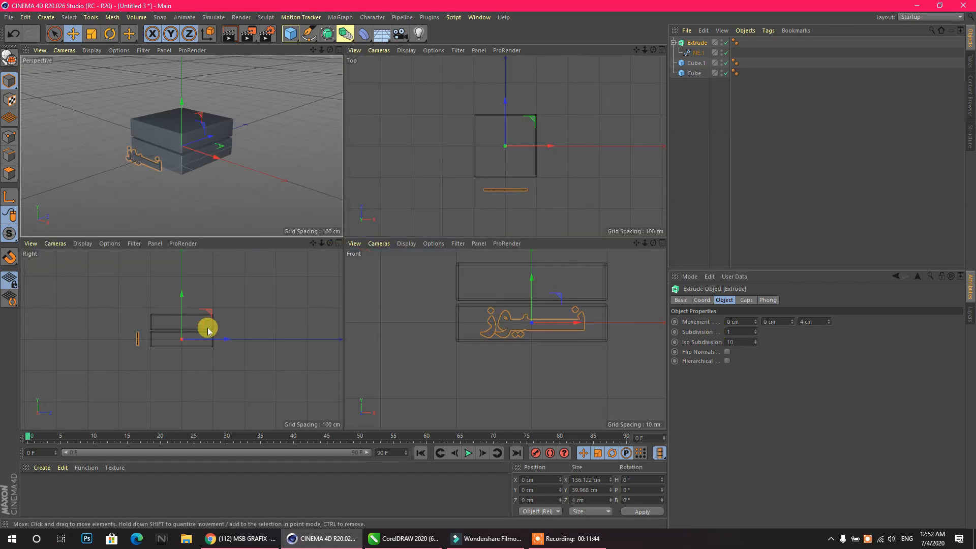
pyautogui.middleClick(239, 342)
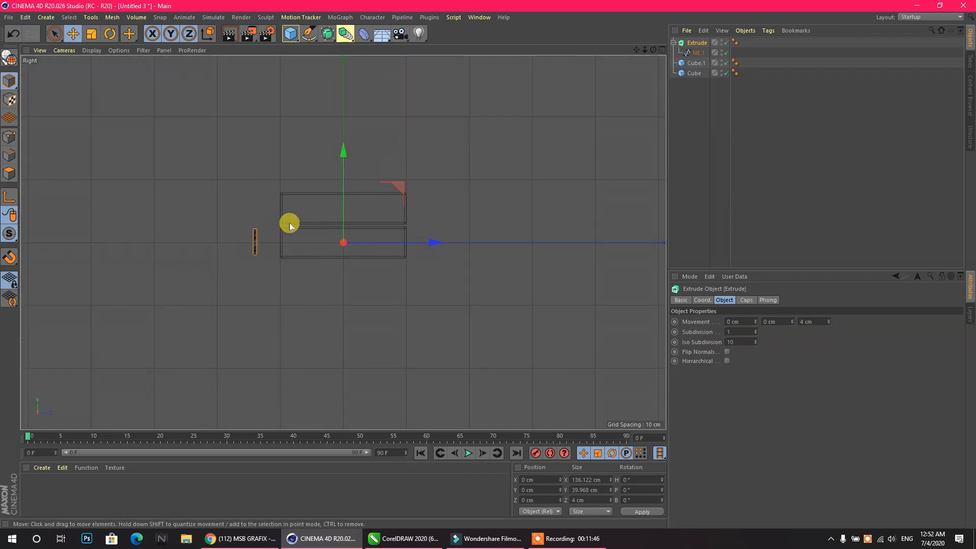
pyautogui.click(8, 197)
pyautogui.moveTo(441, 248); pyautogui.dragTo(346, 252)
pyautogui.scroll(3, 237, 250)
pyautogui.scroll(10, 238, 250)
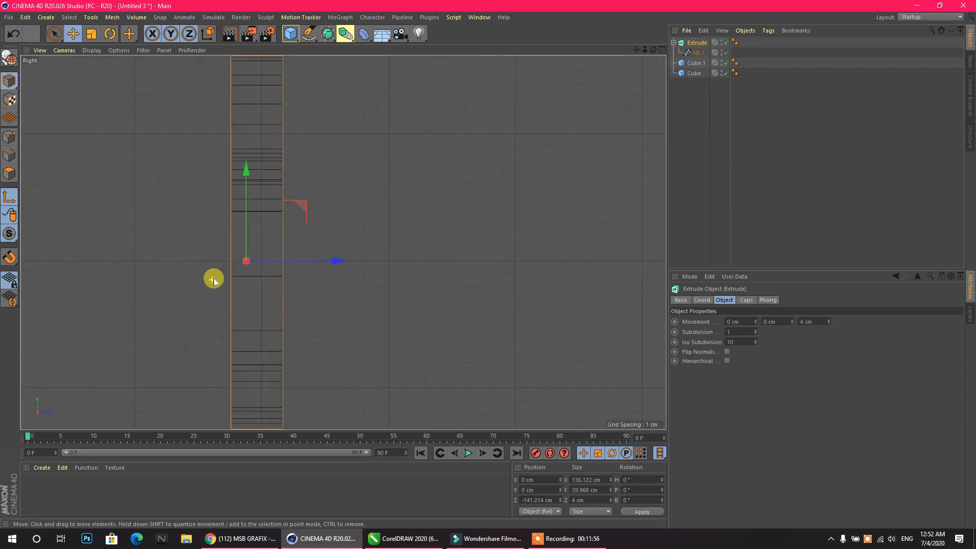
pyautogui.scroll(3, 254, 253)
pyautogui.moveTo(372, 240); pyautogui.dragTo(402, 242)
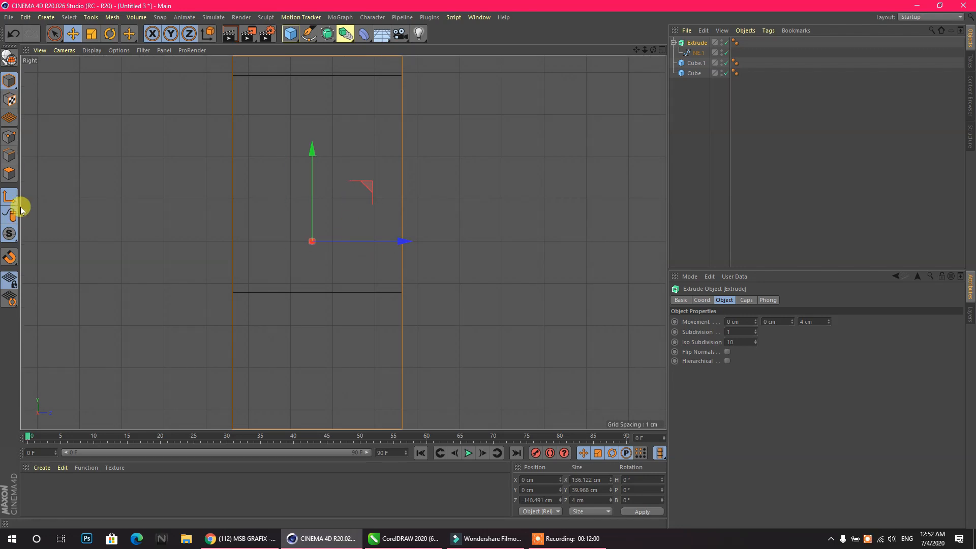
# - End axis editing and move the extruded lettering along Z onto the lower cube's front face
pyautogui.scroll(-8, 161, 189)
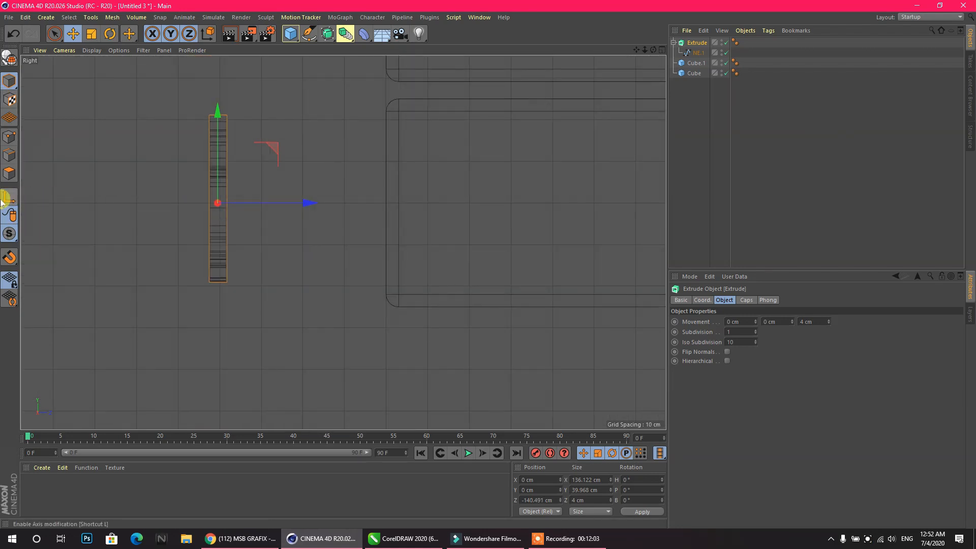
pyautogui.moveTo(299, 207); pyautogui.dragTo(460, 211)
pyautogui.press('h')
# - Copy the extruded lettering to the lower cube's back face at about Z 101.9 cm and set its heading to -180°
pyautogui.moveTo(275, 223); pyautogui.dragTo(584, 245)
pyautogui.write('-90')
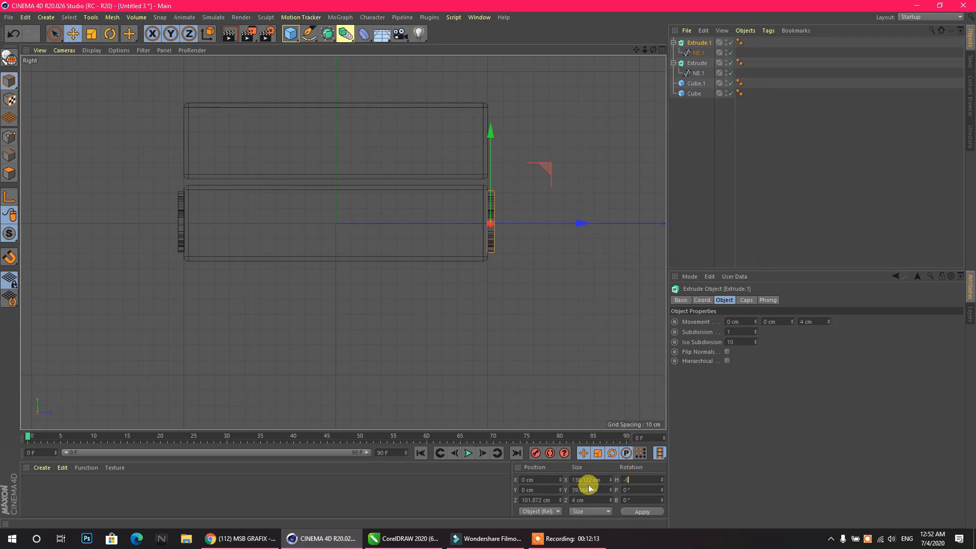
pyautogui.press('BackSpace')
pyautogui.press('BackSpace')
pyautogui.write('180')
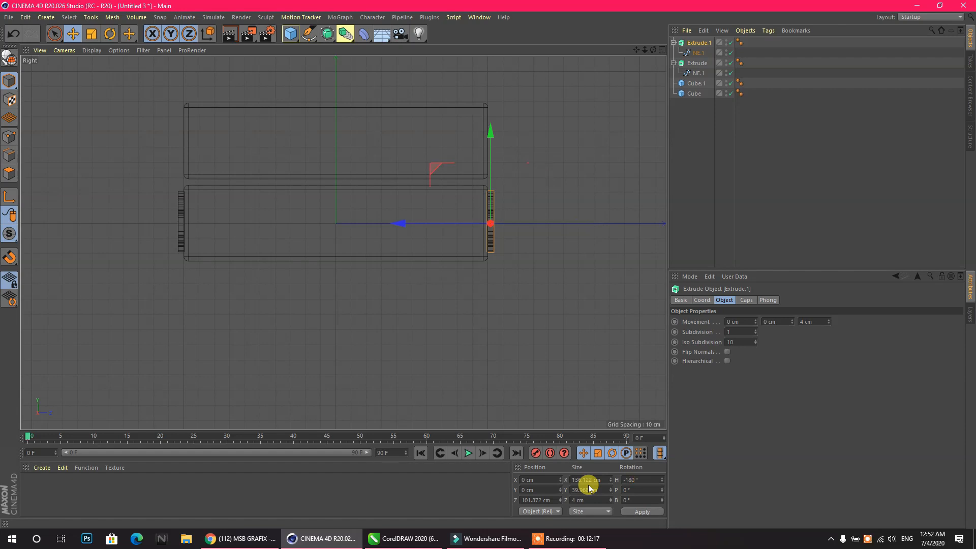
# - Copy both lettering extrusions, rotate the copies about the vertical axis onto the lower cube's two remaining sides, and deselect everything
pyautogui.middleClick(389, 180)
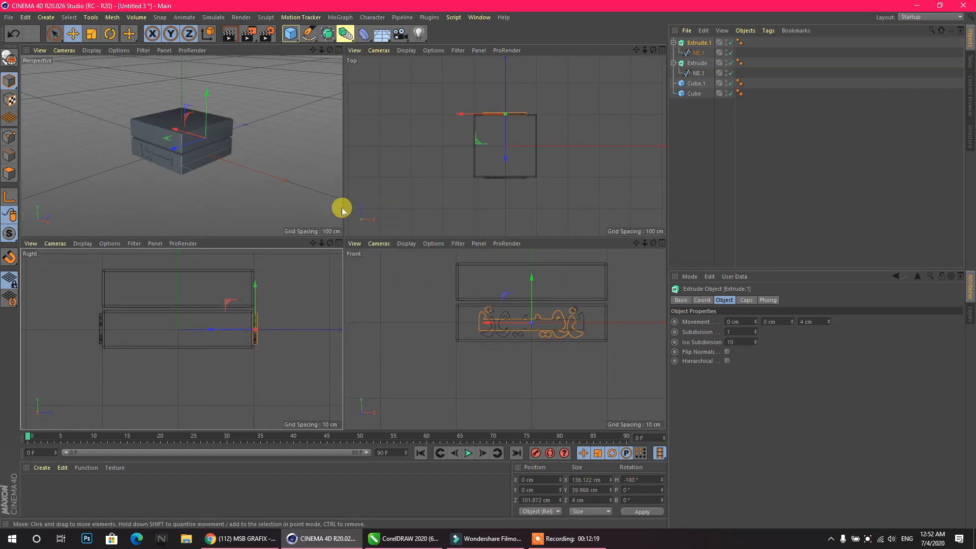
pyautogui.middleClick(260, 200)
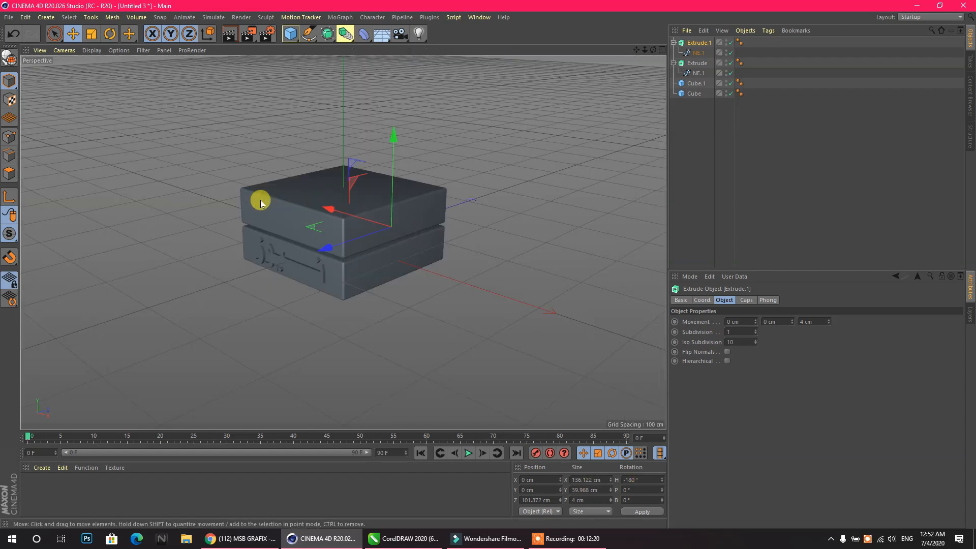
pyautogui.click(673, 42)
pyautogui.click(673, 53)
pyautogui.keyDown('ctrl'); pyautogui.click(689, 52); pyautogui.keyUp('ctrl')
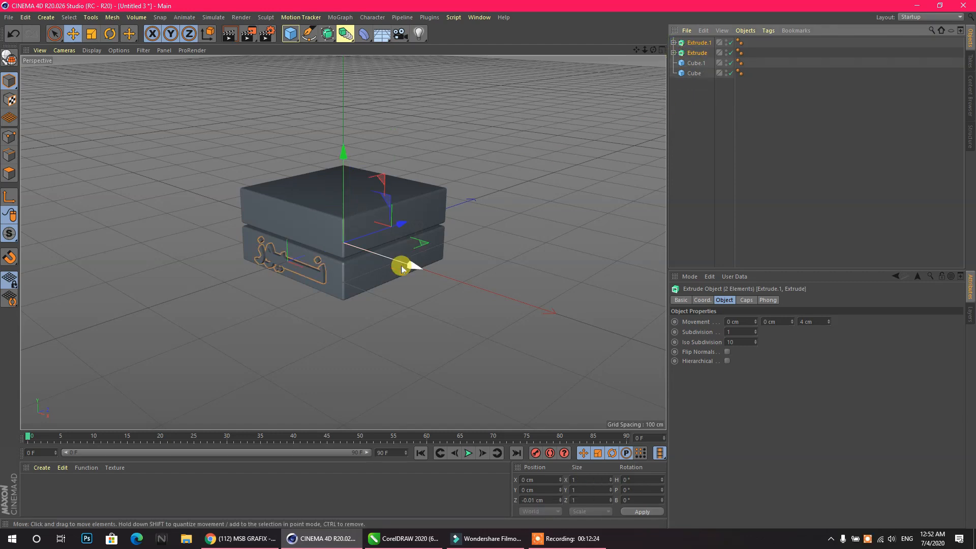
pyautogui.click(106, 34)
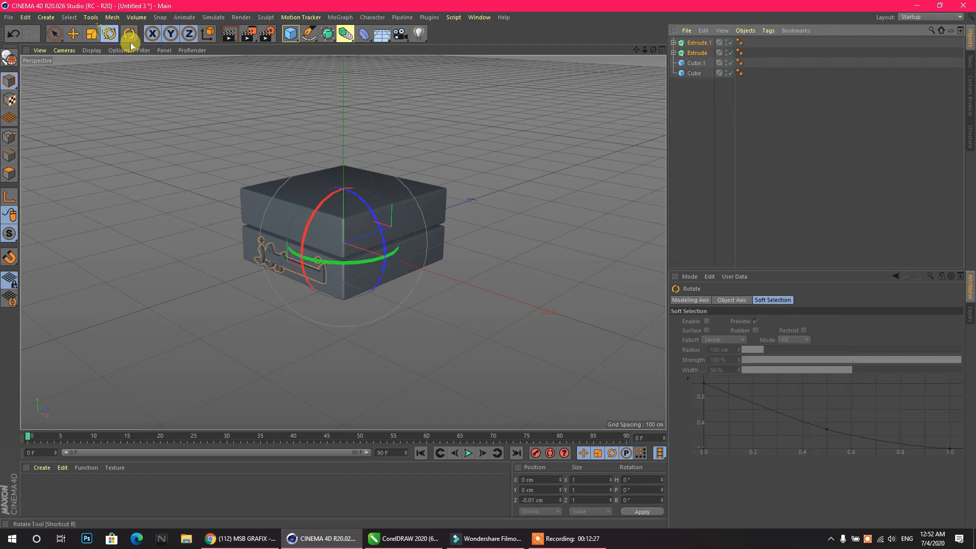
pyautogui.moveTo(367, 261); pyautogui.dragTo(286, 248)
pyautogui.moveTo(294, 251); pyautogui.dragTo(285, 251)
pyautogui.click(646, 480)
pyautogui.write('2')
pyautogui.press('Return')
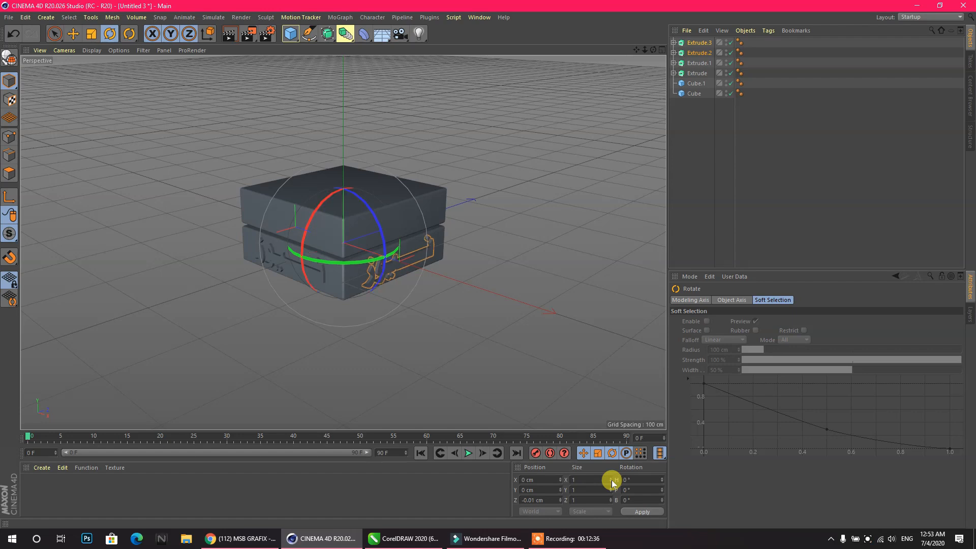
pyautogui.click(408, 381)
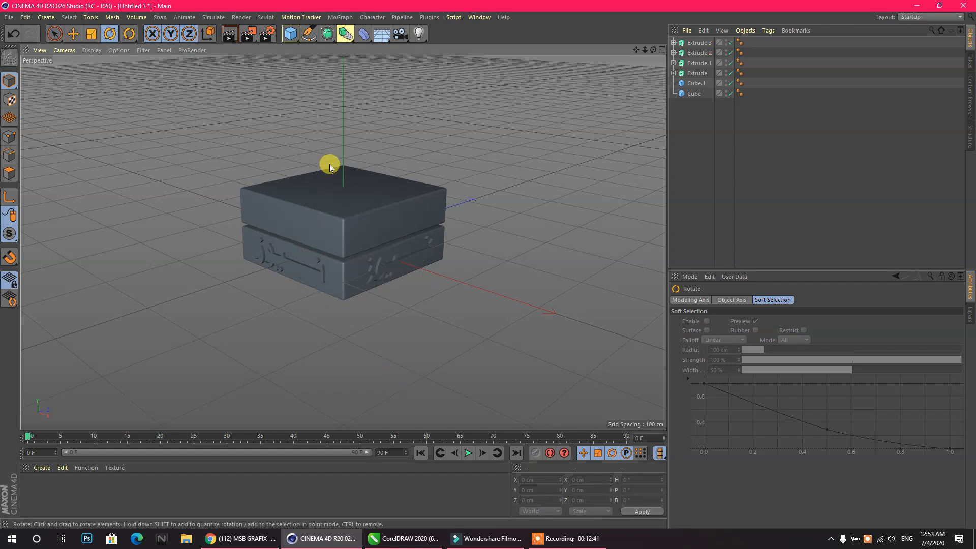
# - Create two new materials and apply one to the lower cube and the other to the upper cube
pyautogui.doubleClick(49, 490)
pyautogui.moveTo(34, 488); pyautogui.dragTo(342, 311)
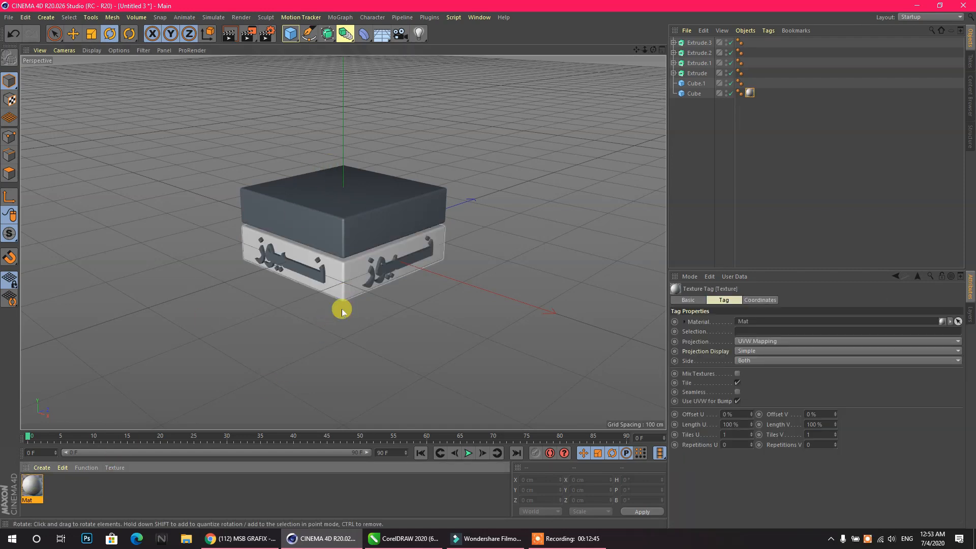
pyautogui.doubleClick(66, 486)
pyautogui.moveTo(32, 488); pyautogui.dragTo(320, 218)
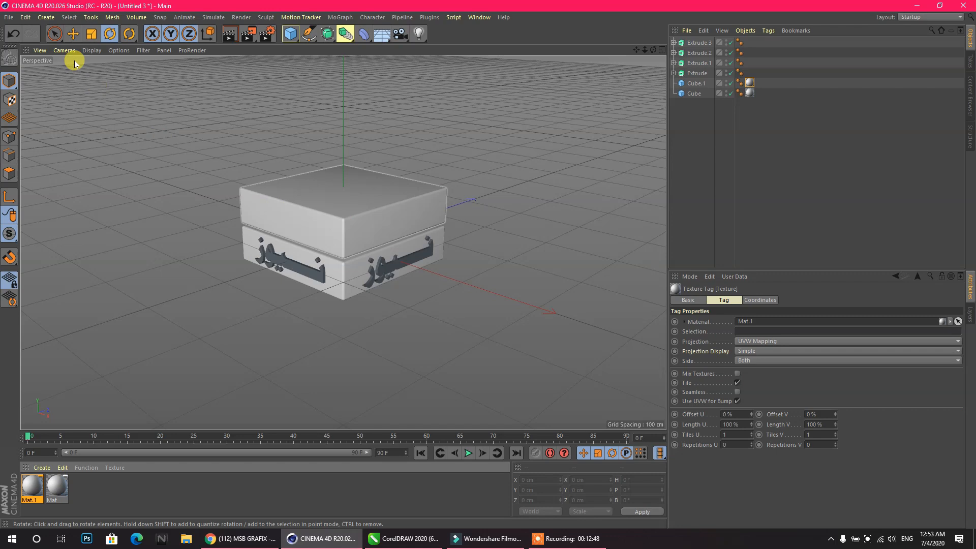
# - Merge the VD Illustrator lettering into the scene at a scale of 1 centimeter with connected splines
pyautogui.click(9, 18)
pyautogui.click(27, 45)
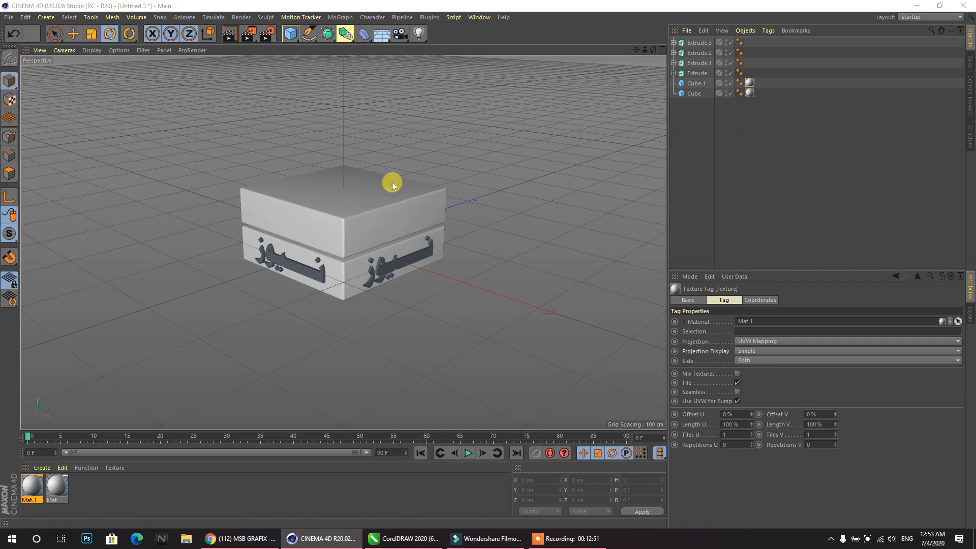
pyautogui.click(466, 213)
pyautogui.click(582, 402)
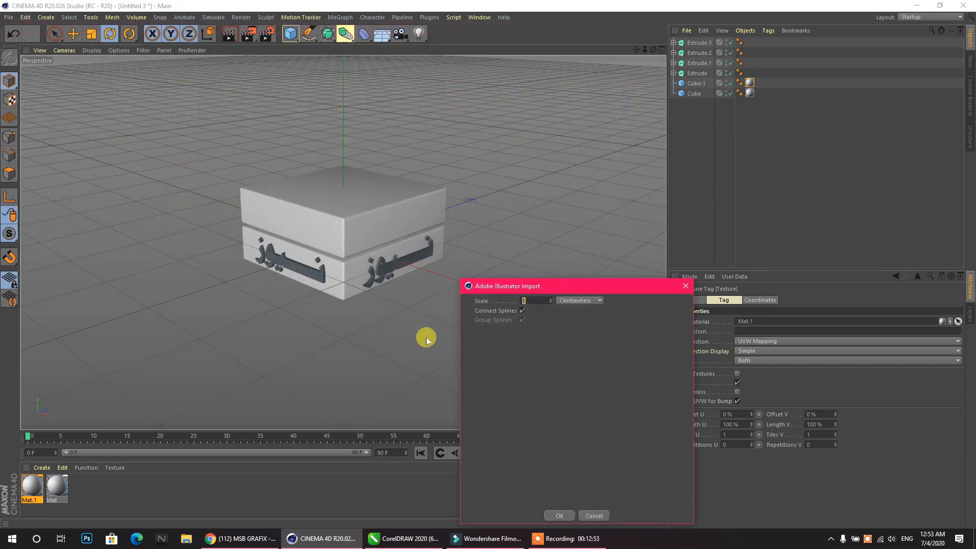
pyautogui.click(554, 515)
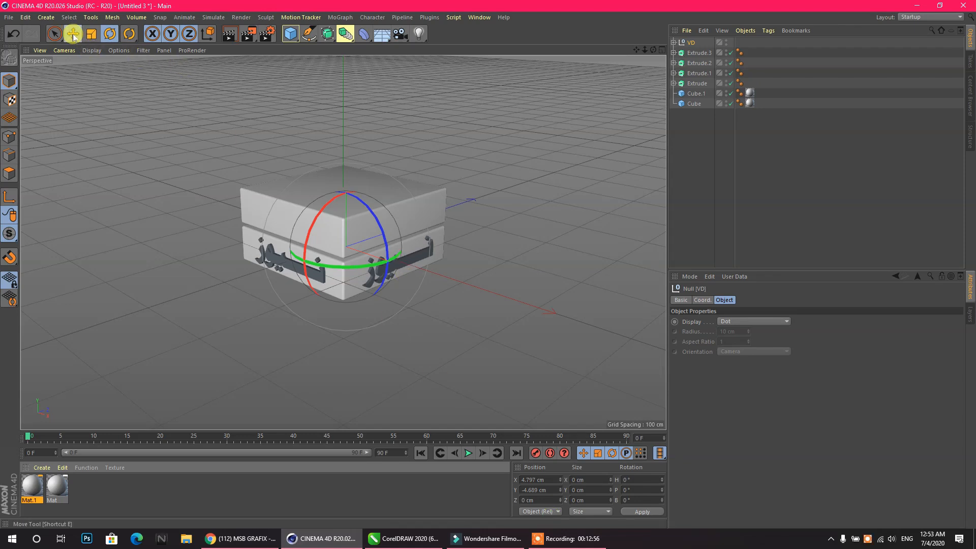
# - Move the VD lettering in front of the cubes to about Y 5.2 cm, Z -128 cm and enlarge it to roughly two-thirds of their width
pyautogui.press('e')
pyautogui.moveTo(392, 226); pyautogui.dragTo(338, 265)
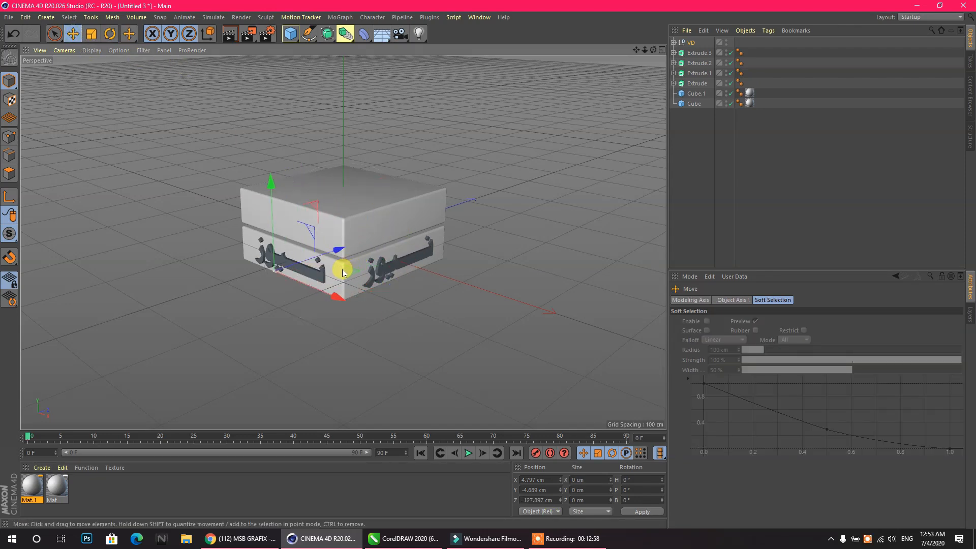
pyautogui.press('t')
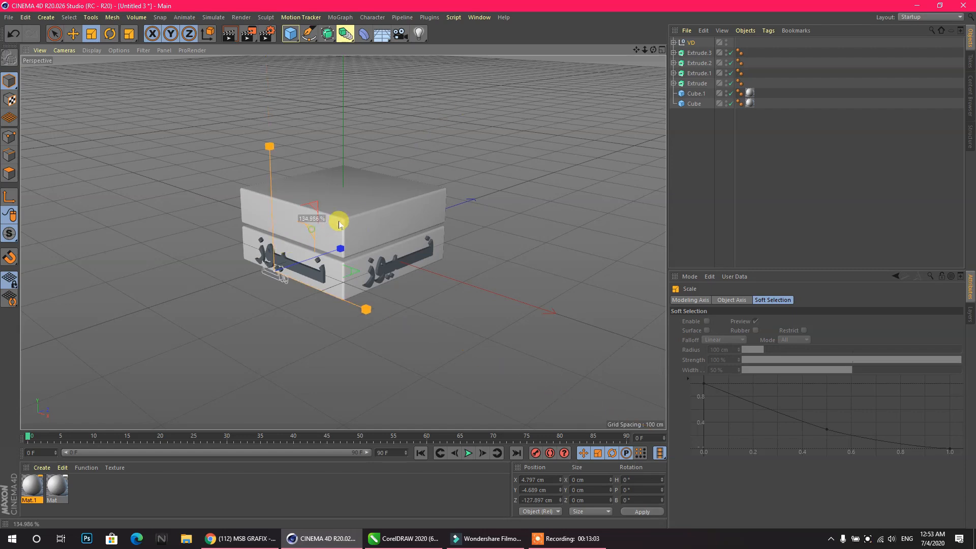
pyautogui.middleClick(327, 253)
pyautogui.middleClick(518, 359)
pyautogui.scroll(5, 431, 172)
pyautogui.moveTo(446, 179); pyautogui.dragTo(476, 176)
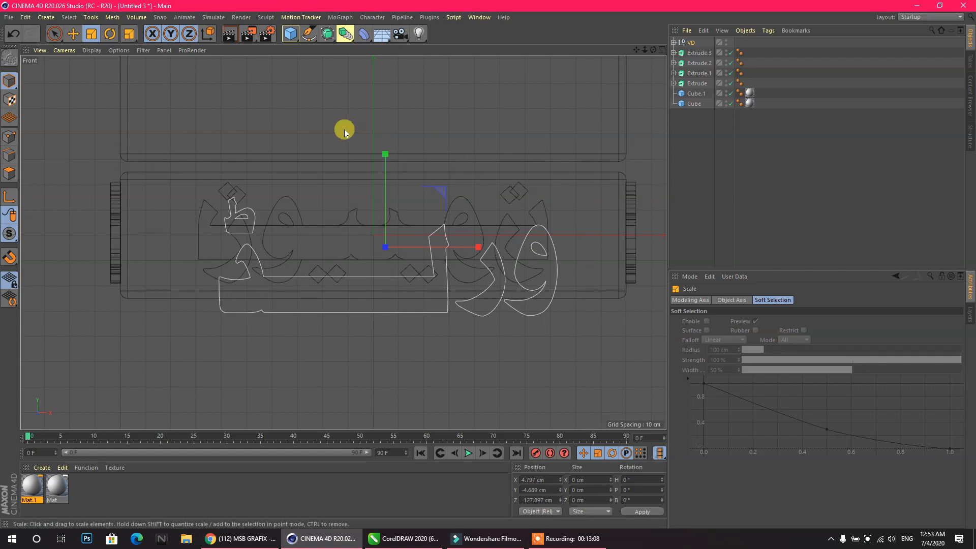
pyautogui.click(73, 35)
pyautogui.moveTo(388, 154); pyautogui.dragTo(392, 133)
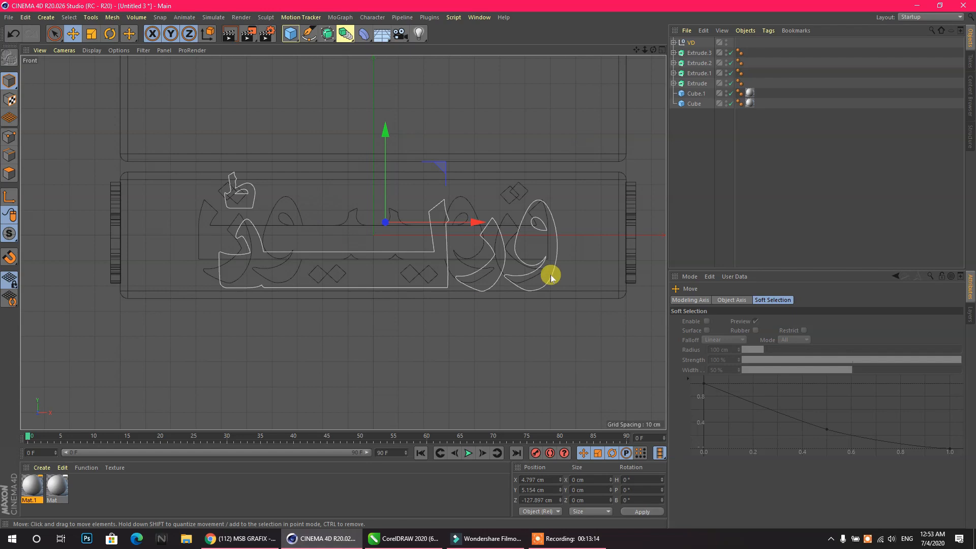
# - Lower the small upper letter of the VD lettering slightly, to about Y 11.7 cm
pyautogui.click(673, 43)
pyautogui.click(701, 54)
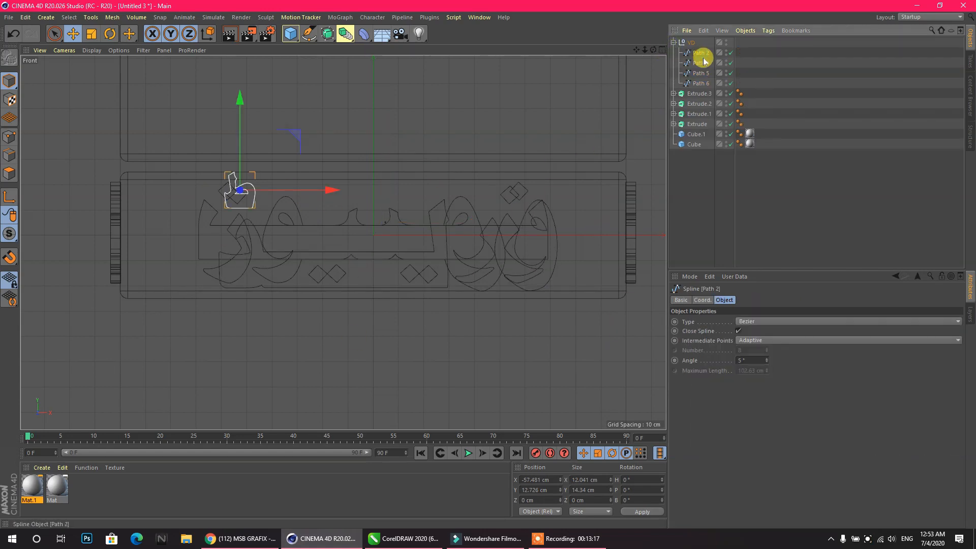
pyautogui.moveTo(242, 106); pyautogui.dragTo(243, 107)
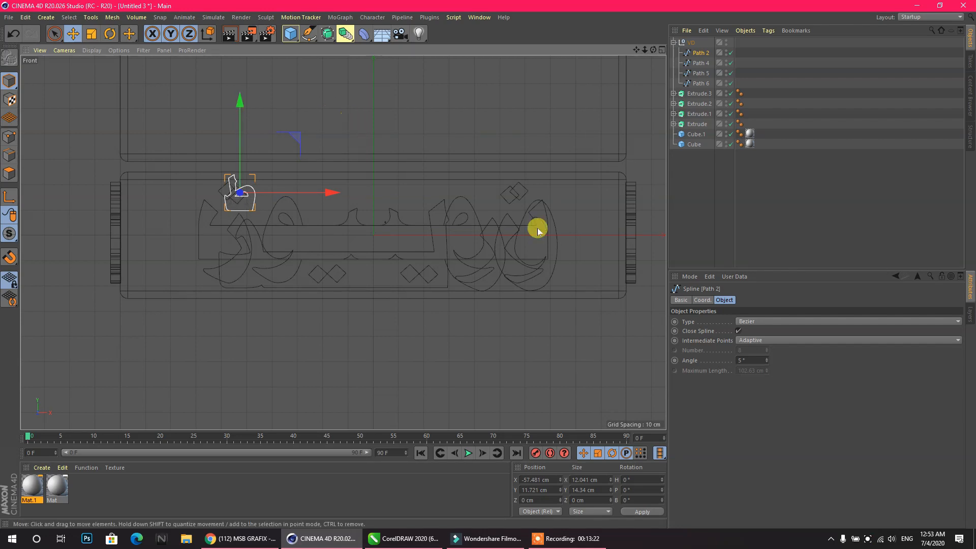
# - Raise the whole VD lettering in front of the upper cube, to about Y 60 cm
pyautogui.click(690, 43)
pyautogui.scroll(-3, 349, 218)
pyautogui.moveTo(366, 209); pyautogui.dragTo(371, 149)
# - Set the upper cube's Y size to 60 cm and move it vertically to about Y 57.3 cm
pyautogui.click(468, 212)
pyautogui.click(706, 342)
pyautogui.moveTo(734, 332); pyautogui.dragTo(730, 324)
pyautogui.moveTo(362, 146); pyautogui.dragTo(362, 142)
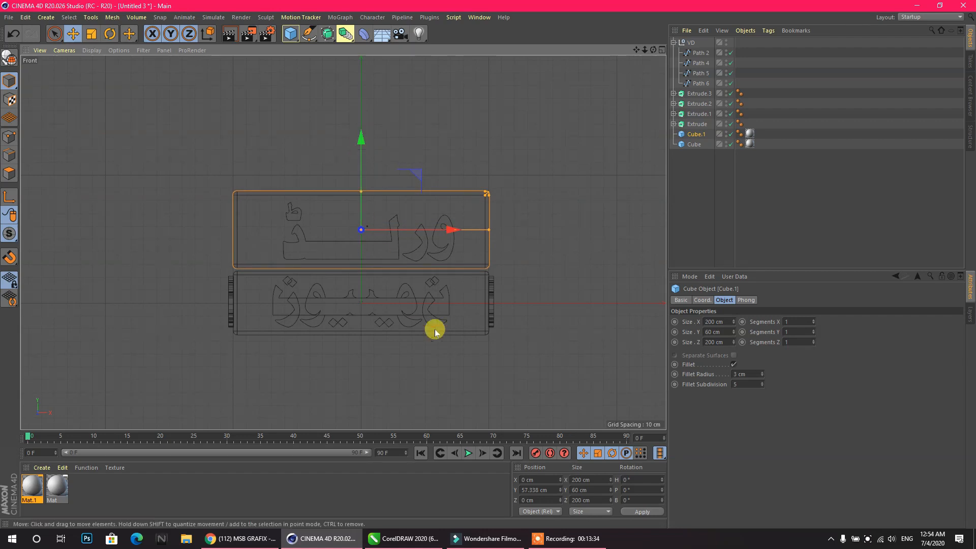
# - Reselect the whole VD lettering group and raise it slightly to about Y 61.7 cm on the upper cube
pyautogui.click(449, 257)
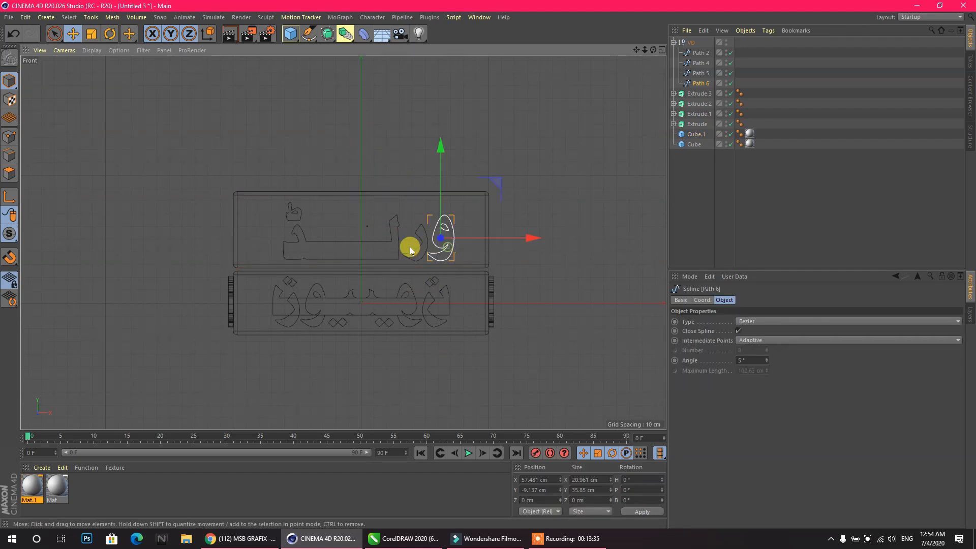
pyautogui.click(673, 42)
pyautogui.click(695, 43)
pyautogui.scroll(5, 272, 233)
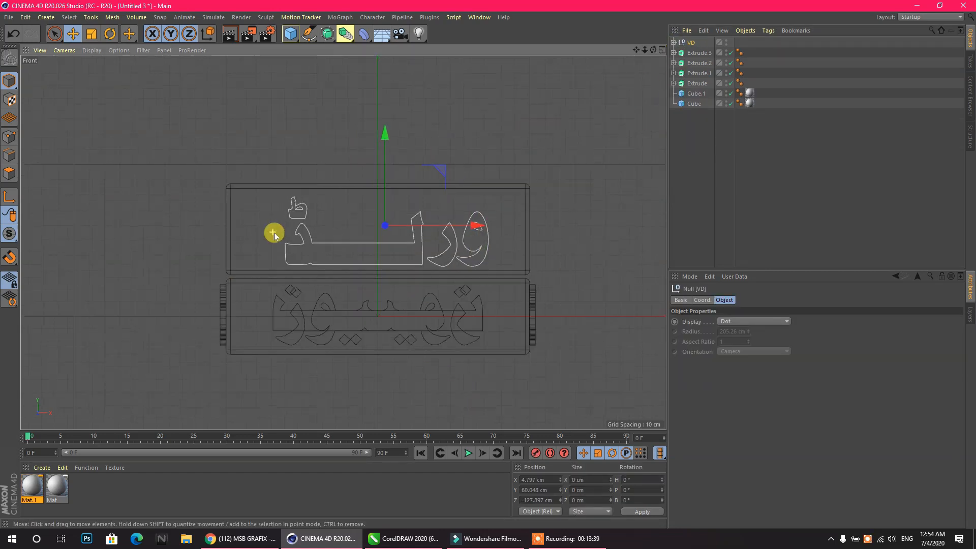
pyautogui.scroll(-4, 163, 215)
pyautogui.scroll(3, 315, 202)
pyautogui.moveTo(360, 125); pyautogui.dragTo(347, 117)
# - Select the VD group with all its child paths and merge them into one spline with Connect Objects + Delete
pyautogui.press('F5')
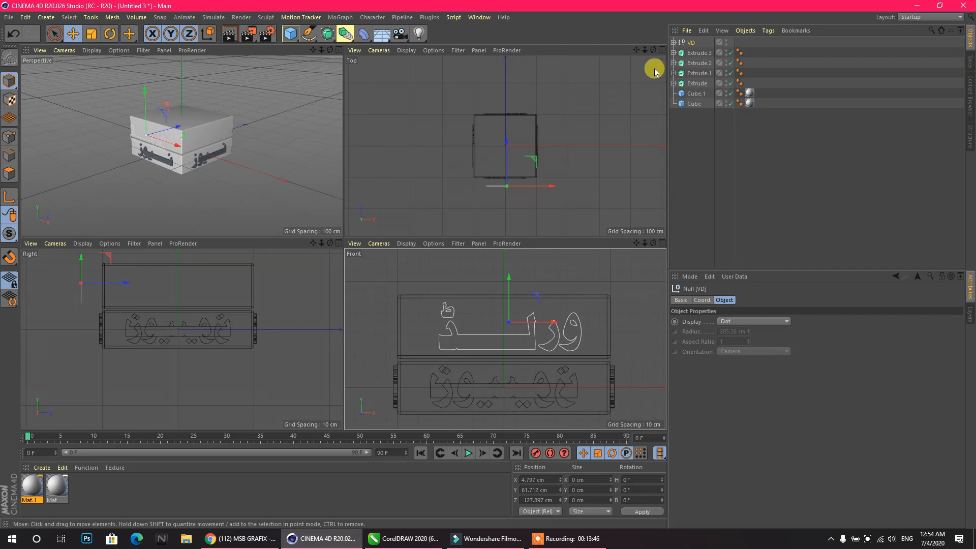
pyautogui.rightClick(690, 42)
pyautogui.click(689, 39)
pyautogui.rightClick(692, 43)
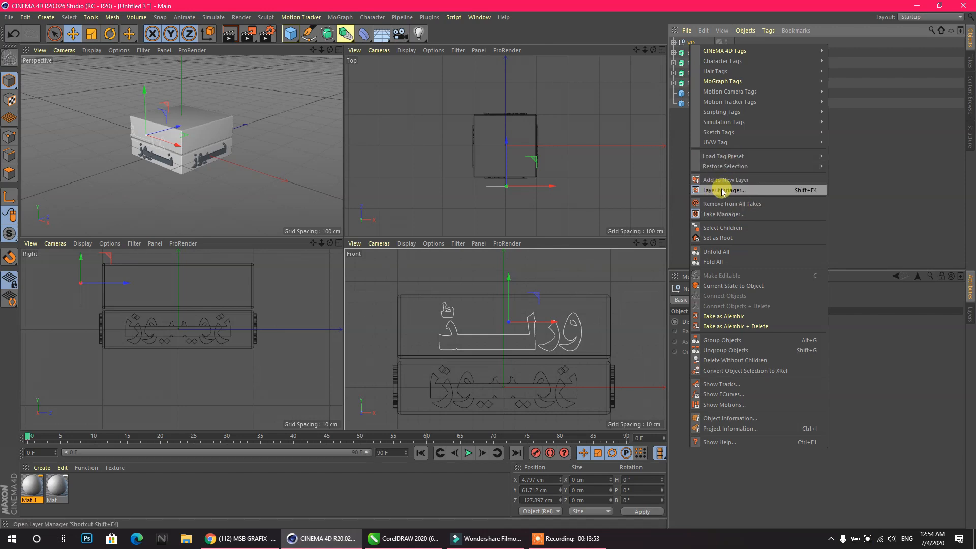
pyautogui.click(720, 227)
pyautogui.rightClick(695, 44)
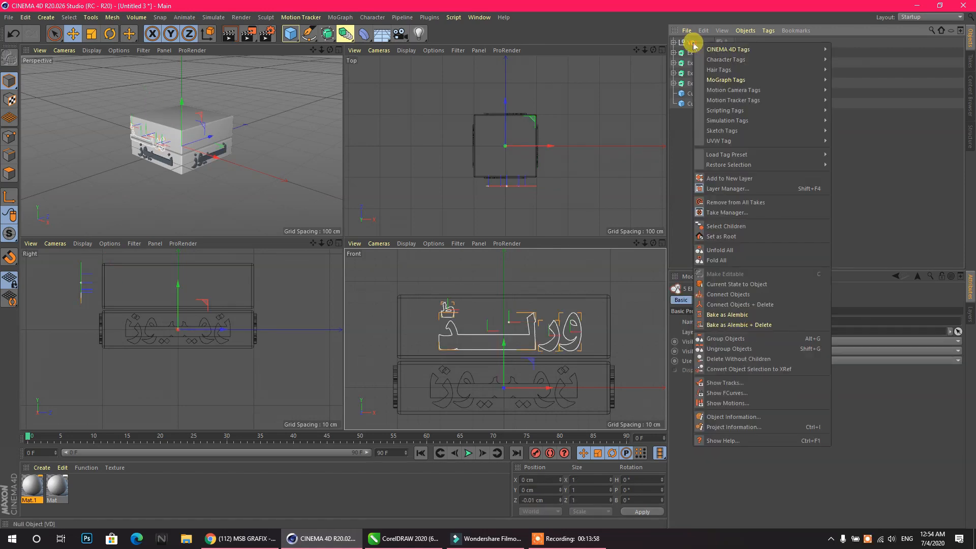
pyautogui.click(744, 304)
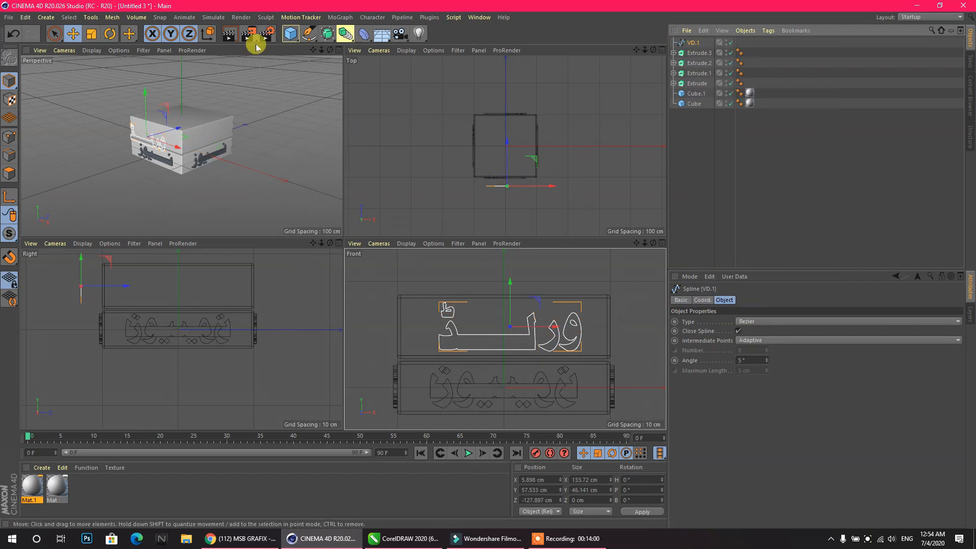
# - Extrude the connected VD lettering by nesting its spline in a new Extrude object, and collapse the object hierarchy
pyautogui.moveTo(345, 34); pyautogui.dragTo(446, 42)
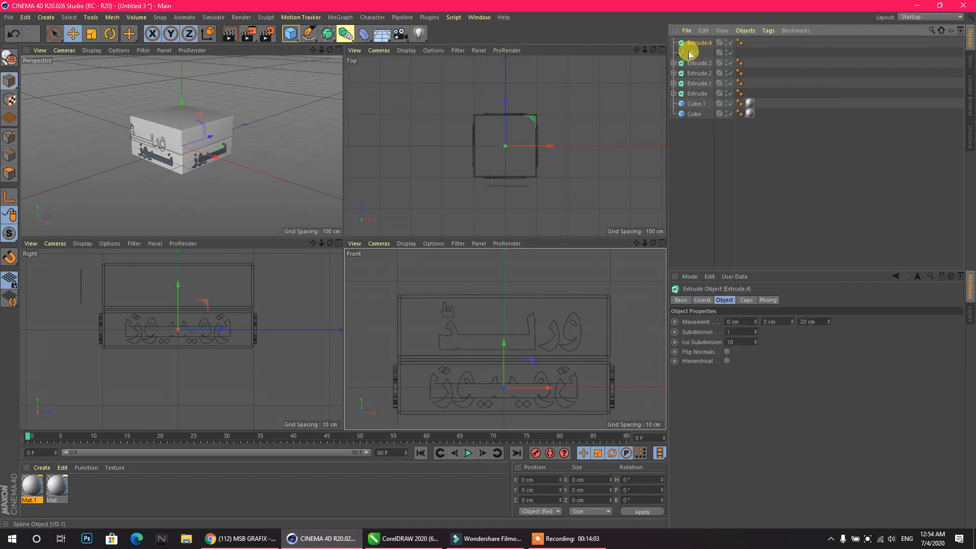
pyautogui.moveTo(707, 45); pyautogui.dragTo(706, 41)
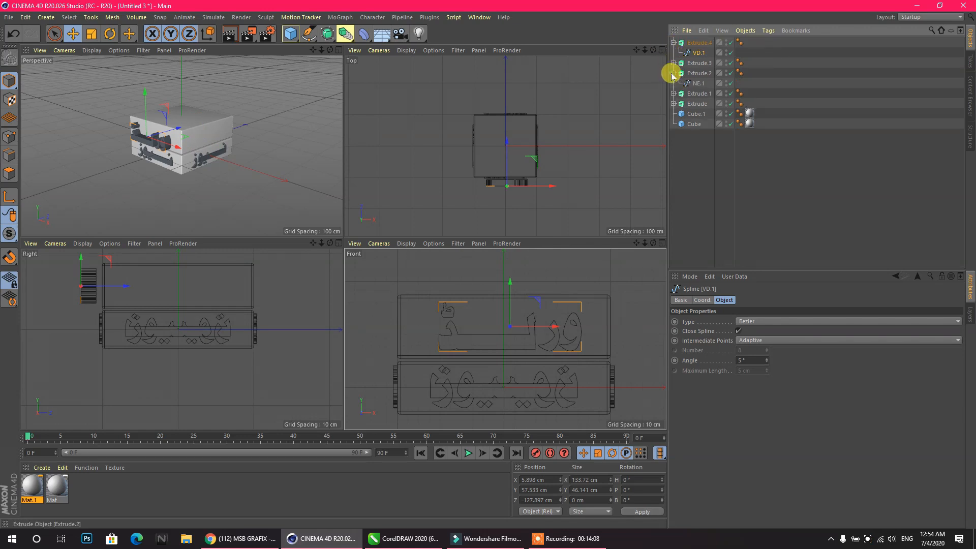
pyautogui.click(673, 83)
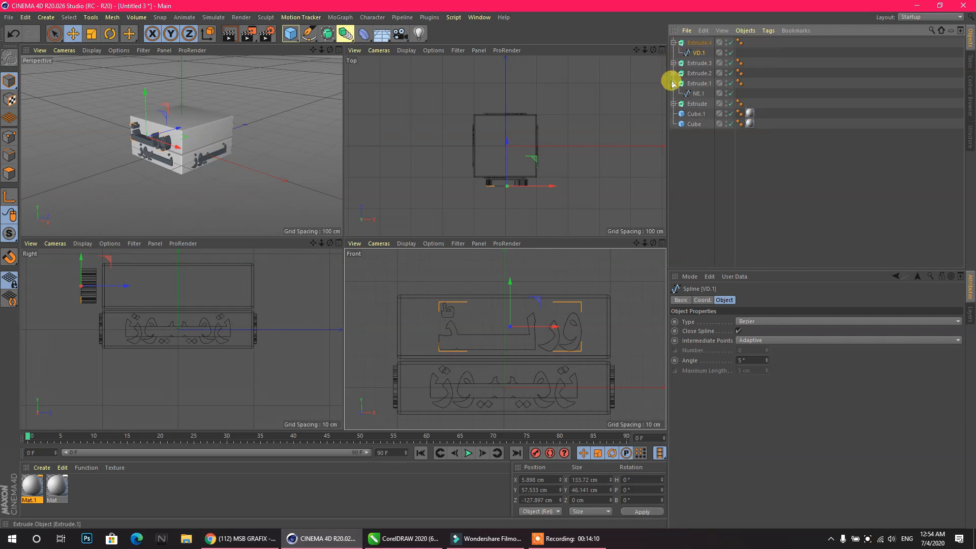
pyautogui.click(692, 93)
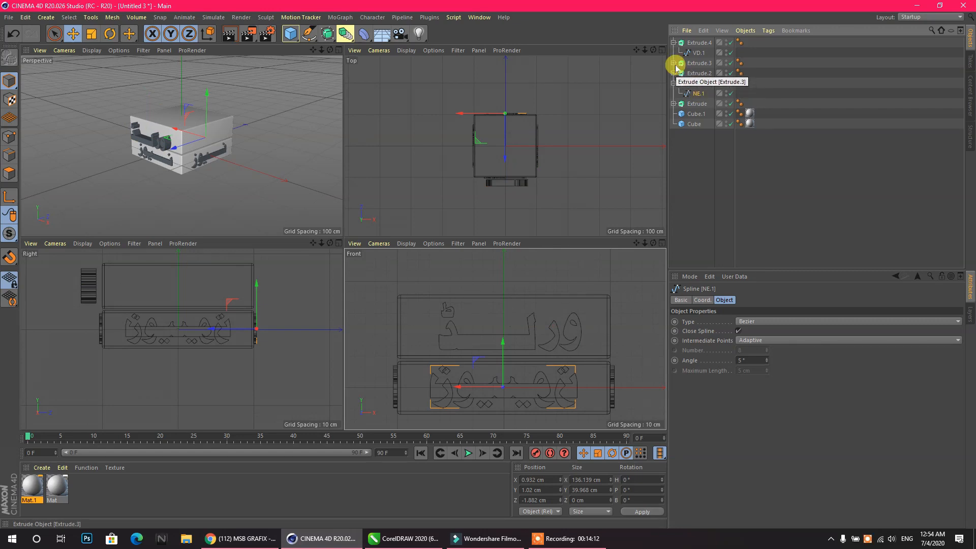
pyautogui.click(673, 84)
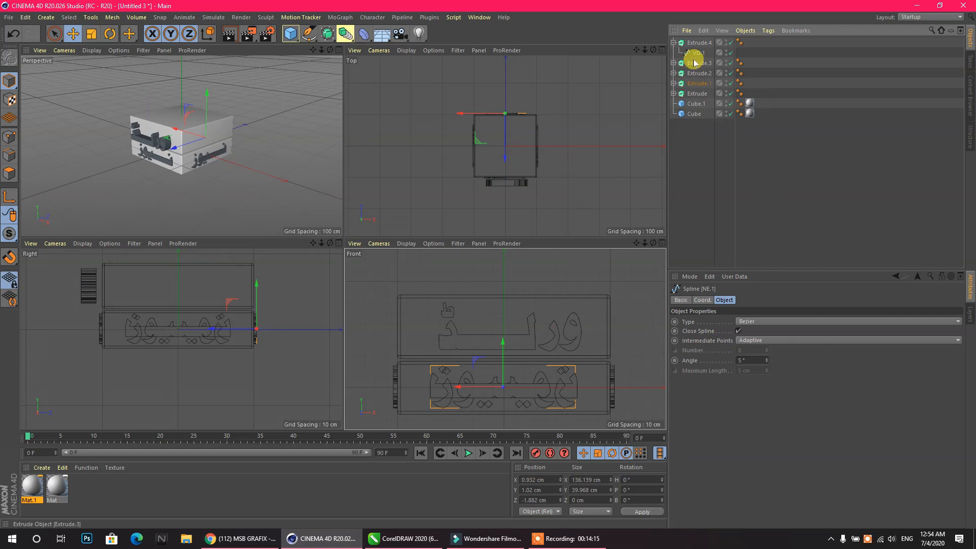
pyautogui.click(674, 43)
pyautogui.click(706, 44)
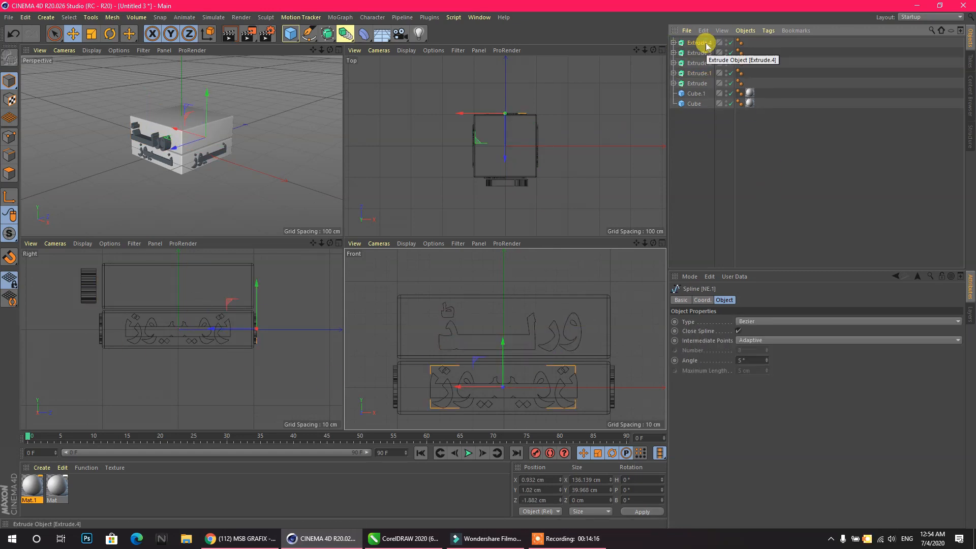
# - Set the extrusion depth of the upper text object Extrude.4 to 4 cm along Z
pyautogui.click(811, 322)
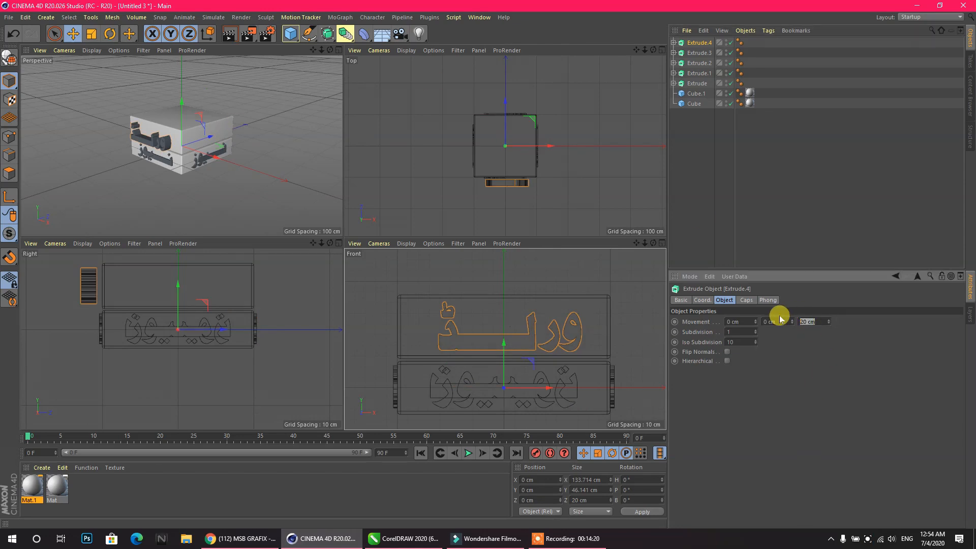
pyautogui.write('4')
pyautogui.press('Return')
# - Move only the axis of Extrude.4 in the side view so it sits at the centre of the text geometry
pyautogui.middleClick(156, 331)
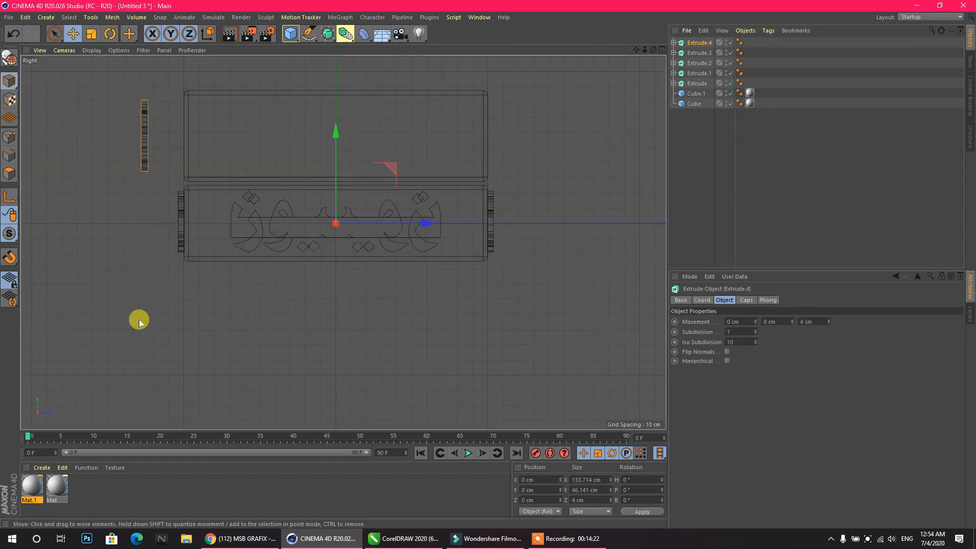
pyautogui.click(9, 196)
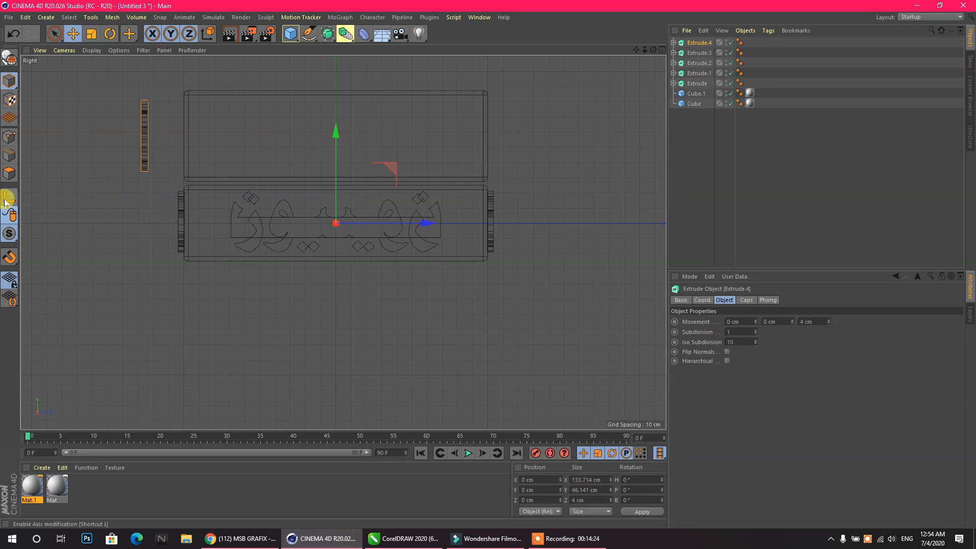
pyautogui.moveTo(337, 133); pyautogui.dragTo(343, 84)
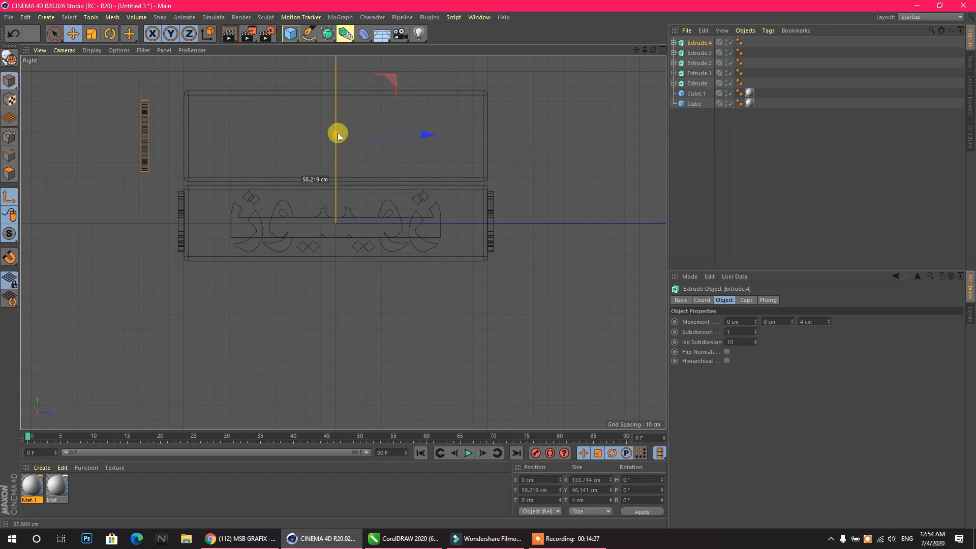
pyautogui.moveTo(422, 133); pyautogui.dragTo(230, 144)
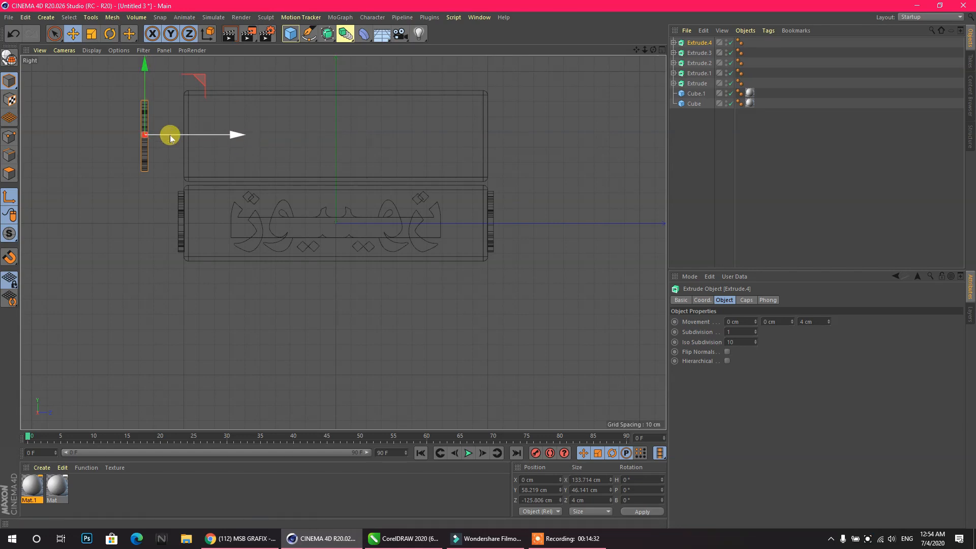
pyautogui.scroll(10, 181, 139)
pyautogui.scroll(8, 279, 202)
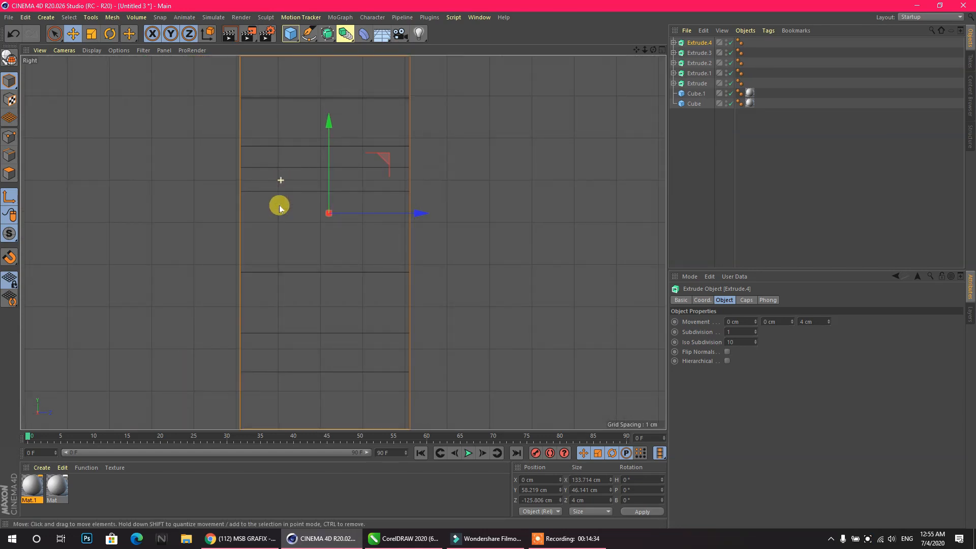
pyautogui.moveTo(407, 162); pyautogui.dragTo(392, 161)
# - Turn off axis modification and move Extrude.4 along Z against the front face of the upper box
pyautogui.scroll(-18, 339, 196)
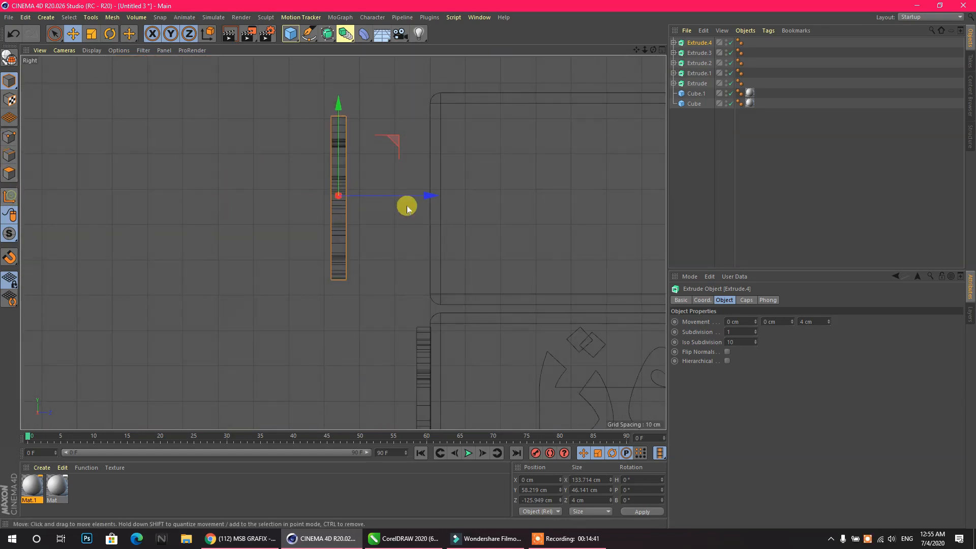
pyautogui.moveTo(426, 201); pyautogui.dragTo(510, 202)
pyautogui.scroll(-4, 173, 207)
# - Duplicate the upper text along Z onto the opposite face of the upper box and set its heading rotation to -180°
pyautogui.moveTo(356, 201); pyautogui.dragTo(607, 219)
pyautogui.click(642, 479)
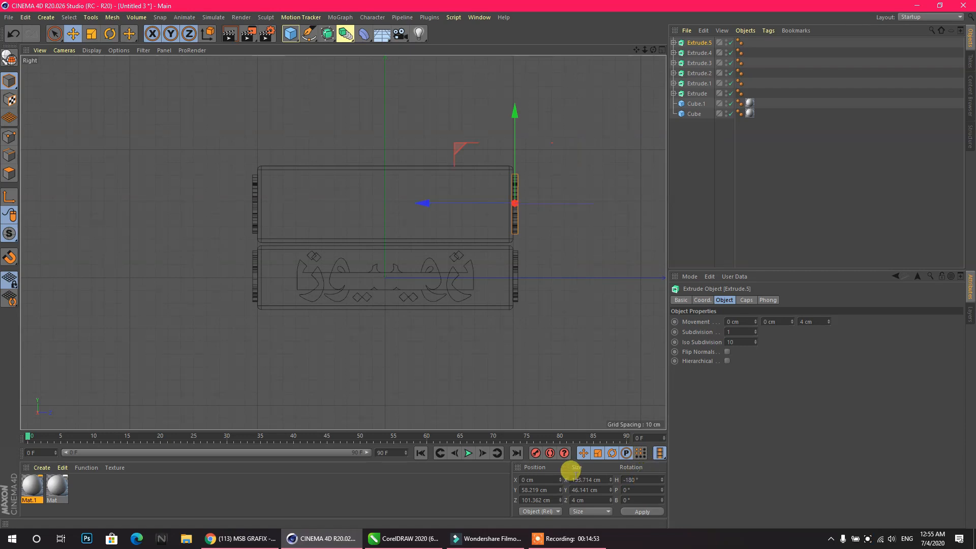
pyautogui.middleClick(316, 284)
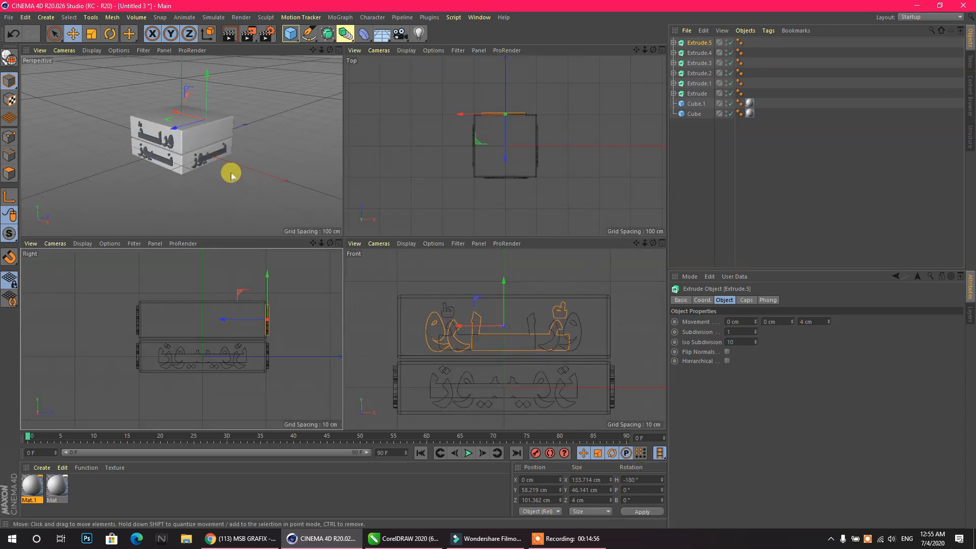
# - Duplicate both upper text extrusions by rotating copies 90° around the vertical axis onto the two remaining box faces
pyautogui.keyDown('ctrl'); pyautogui.click(698, 53); pyautogui.keyUp('ctrl')
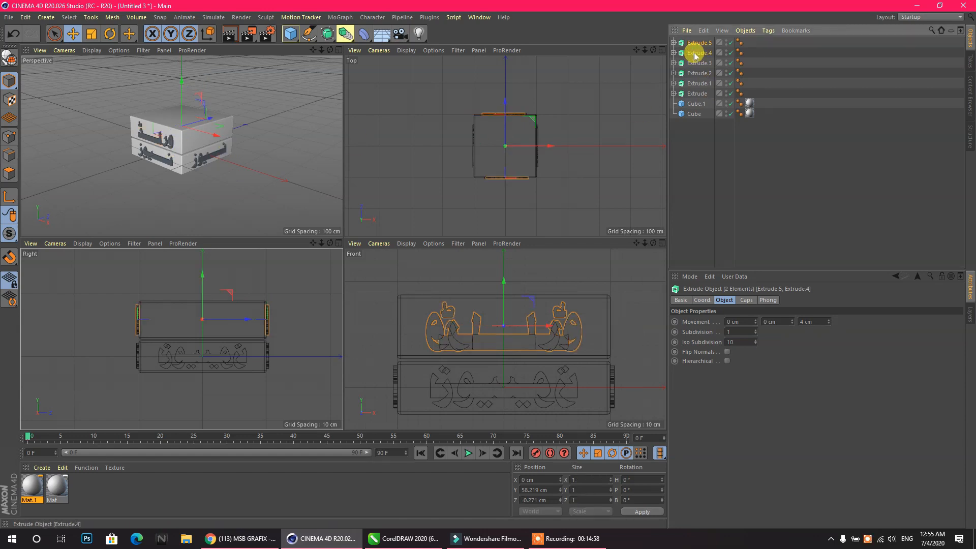
pyautogui.click(108, 35)
pyautogui.moveTo(204, 129); pyautogui.dragTo(171, 130)
pyautogui.doubleClick(646, 478)
pyautogui.write('2')
pyautogui.press('Return')
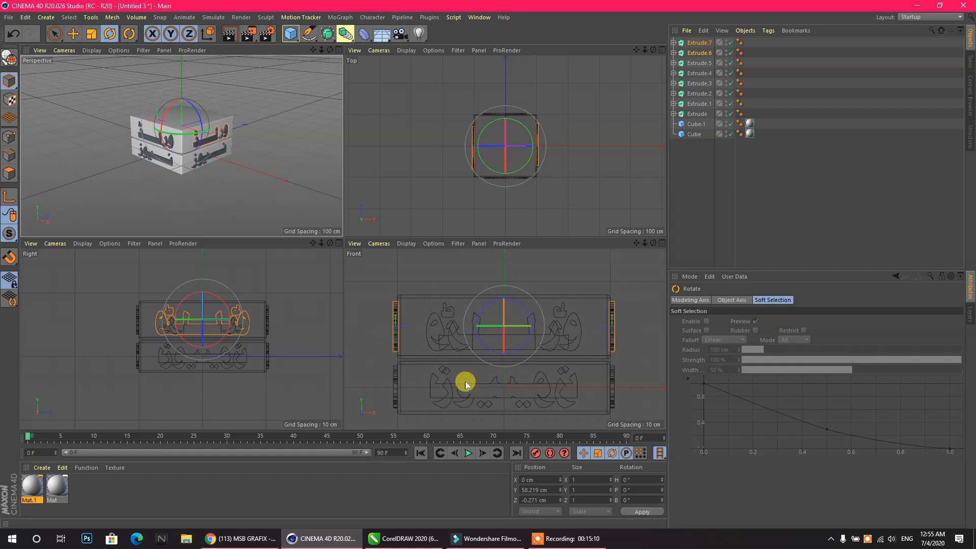
pyautogui.middleClick(228, 194)
pyautogui.click(428, 271)
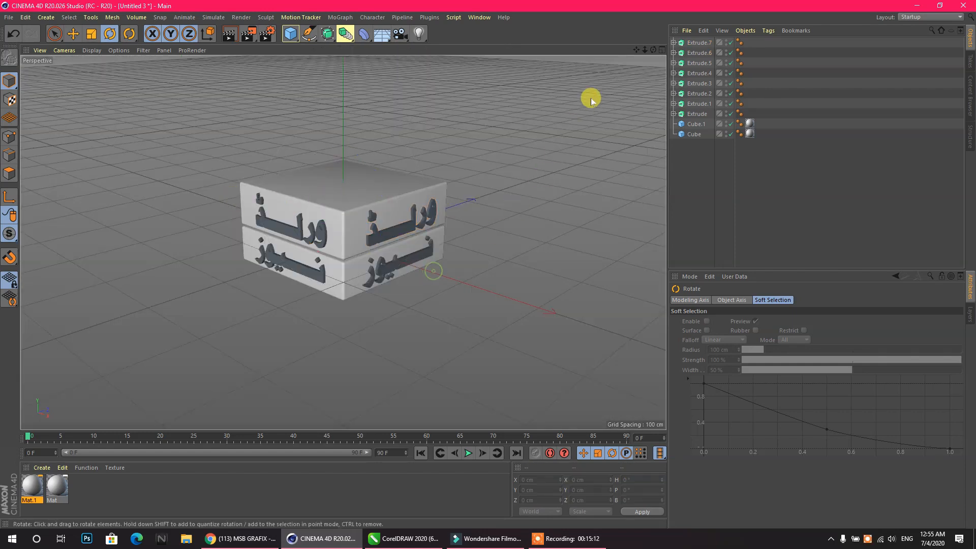
# - Select all eight text extrusions and set both their start and end caps to Fillet Cap
pyautogui.moveTo(654, 50); pyautogui.dragTo(551, 87)
pyautogui.scroll(4, 235, 214)
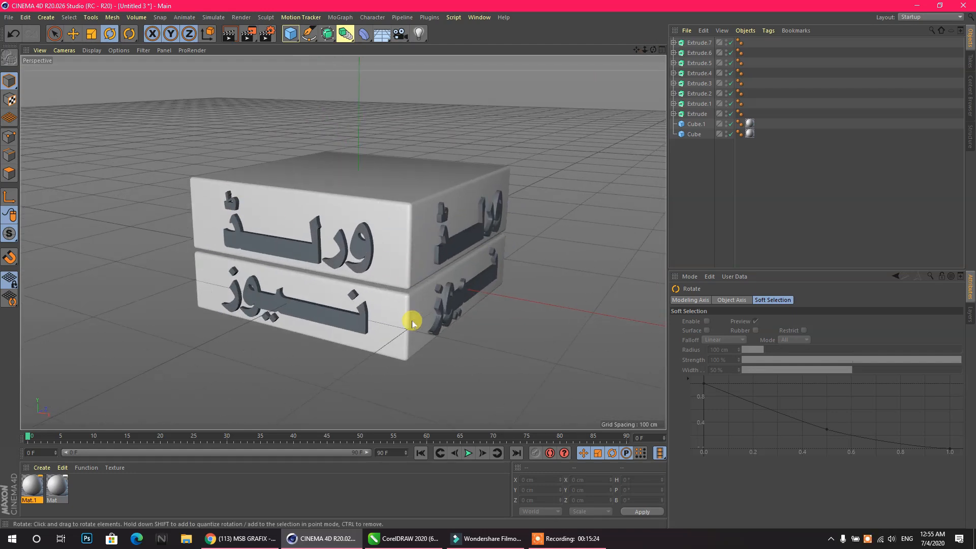
pyautogui.scroll(1, 414, 333)
pyautogui.click(697, 113)
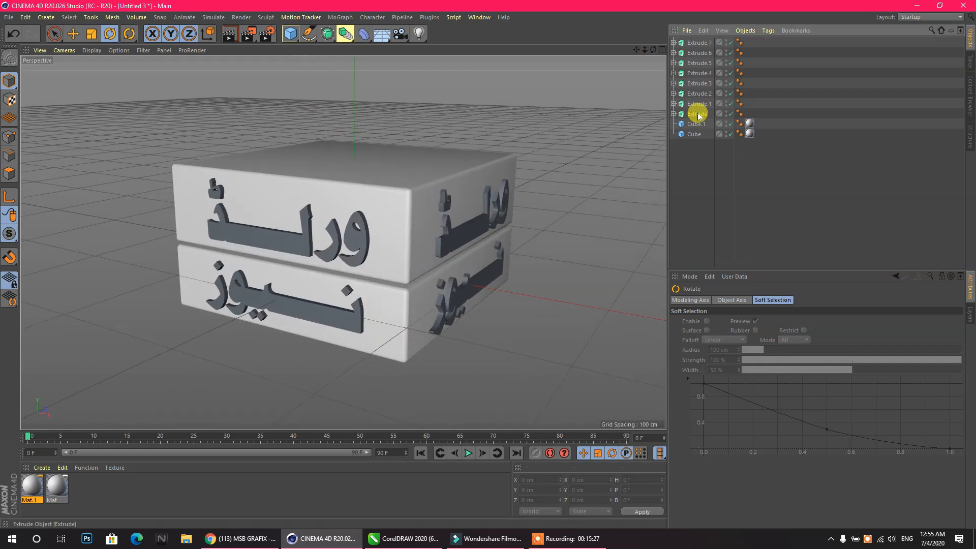
pyautogui.keyDown('shift'); pyautogui.click(699, 43); pyautogui.keyUp('shift')
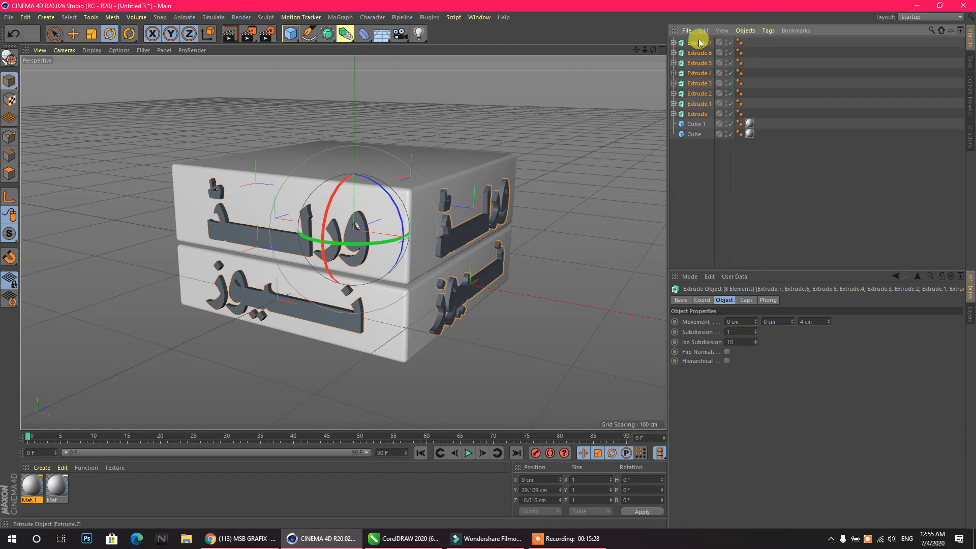
pyautogui.click(747, 300)
pyautogui.click(778, 321)
pyautogui.click(768, 354)
pyautogui.click(768, 353)
pyautogui.click(771, 392)
# - Set the start and end fillet radius of the selected text extrusions to 1 cm
pyautogui.moveTo(773, 340); pyautogui.dragTo(713, 342)
pyautogui.write('1')
pyautogui.moveTo(772, 371); pyautogui.dragTo(721, 344)
pyautogui.write('1')
pyautogui.click(770, 360)
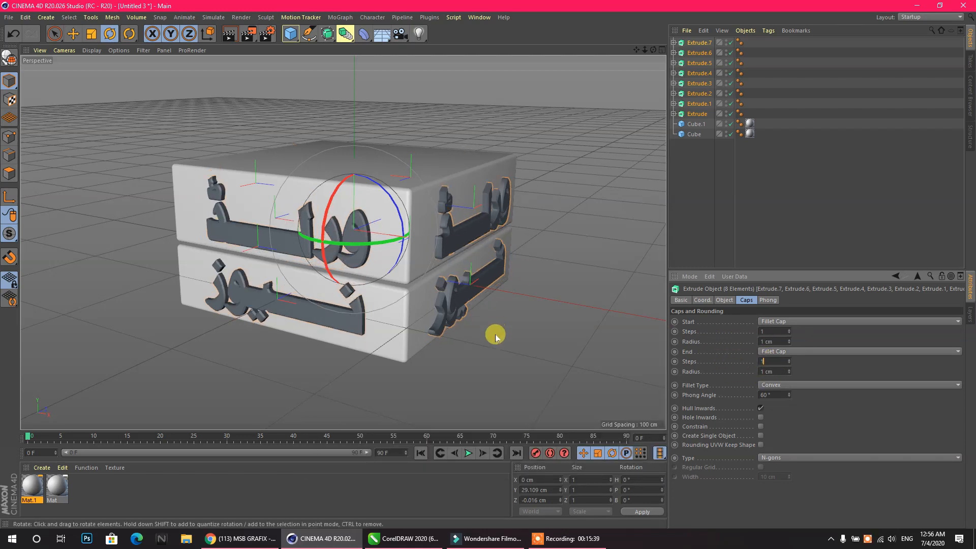
# - Create a new material and make its colour pure red with hue 360°, saturation 100% and value 100%
pyautogui.doubleClick(218, 486)
pyautogui.doubleClick(31, 485)
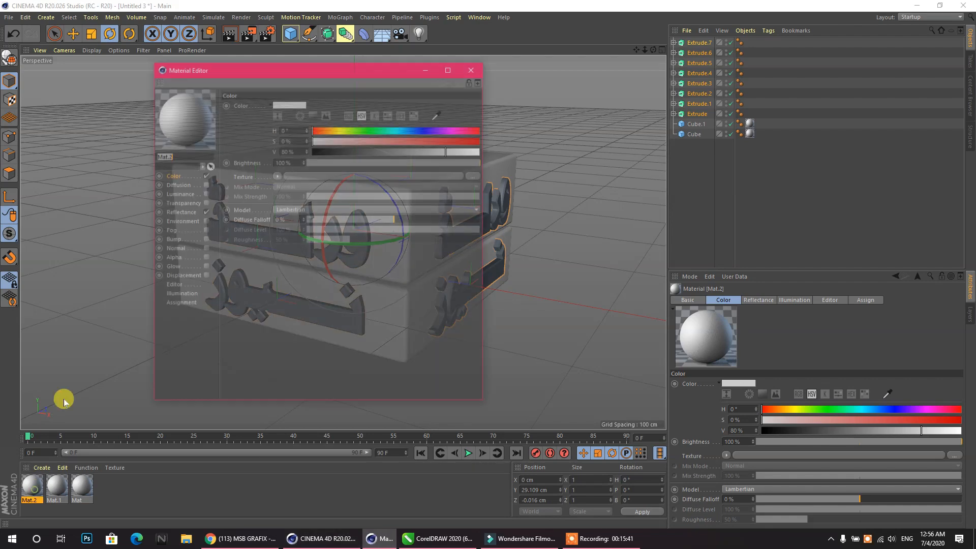
pyautogui.click(479, 139)
pyautogui.click(480, 151)
pyautogui.click(480, 130)
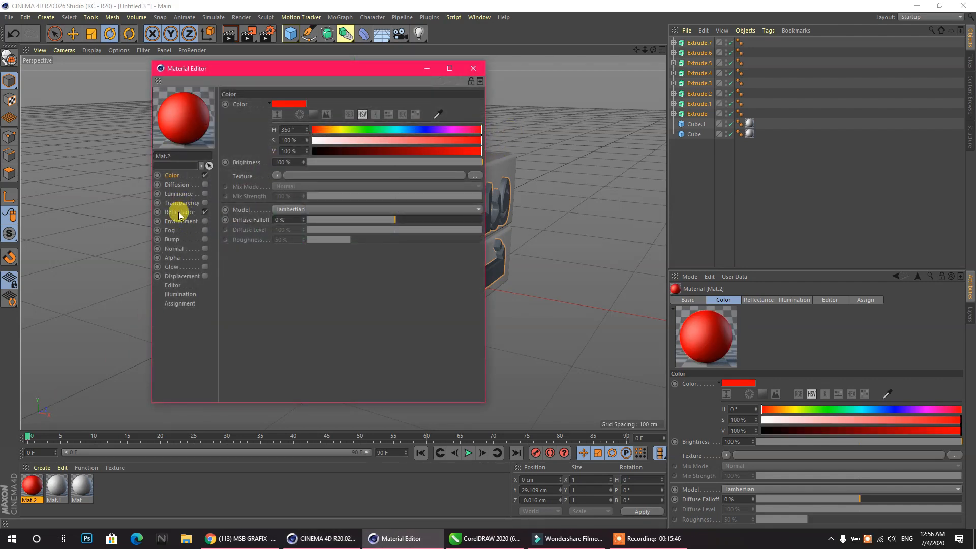
pyautogui.click(475, 68)
# - Apply the red material to the upper box, Cube.1
pyautogui.click(188, 488)
pyautogui.click(218, 395)
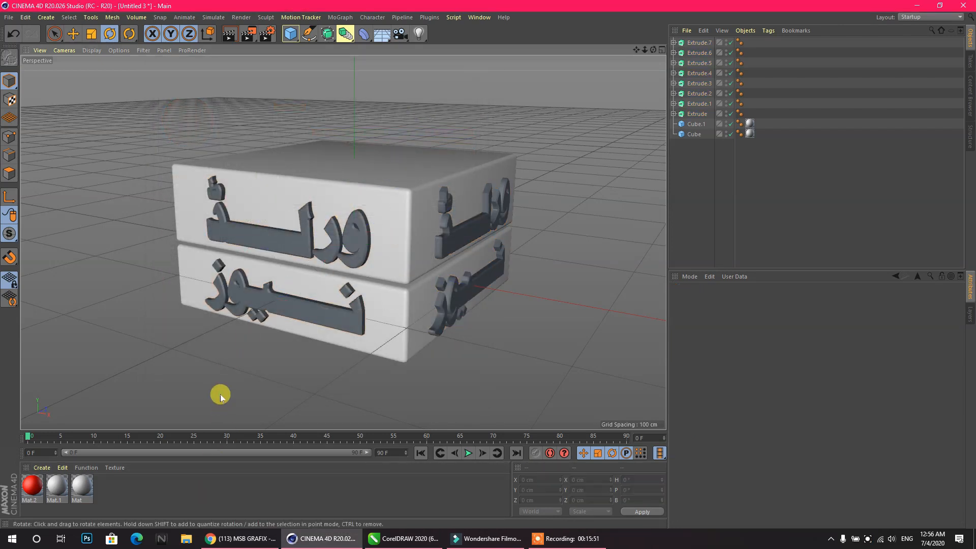
pyautogui.moveTo(35, 476); pyautogui.dragTo(249, 181)
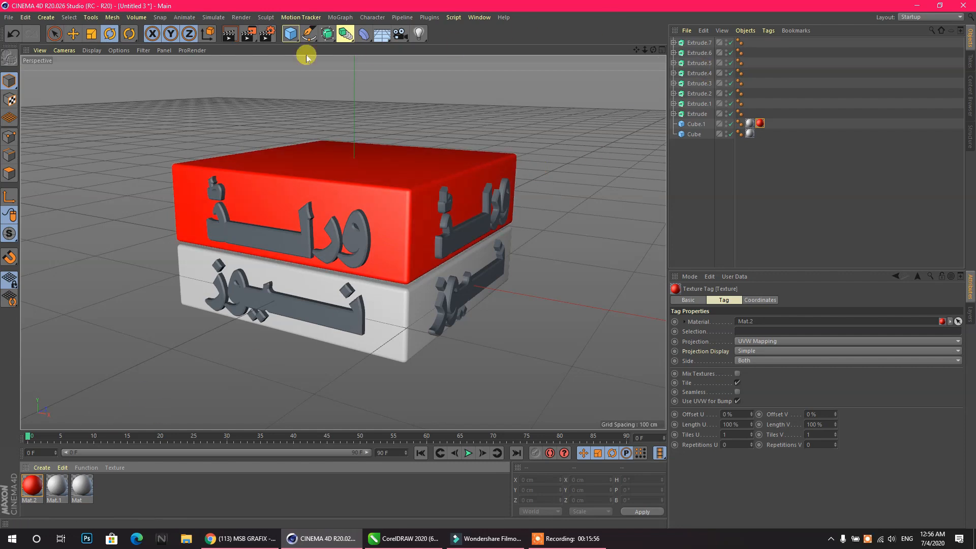
# - Add a null object and group the upper text extrusions Extrude.4 to Extrude.7 inside it
pyautogui.click(291, 36)
pyautogui.click(340, 53)
pyautogui.click(699, 53)
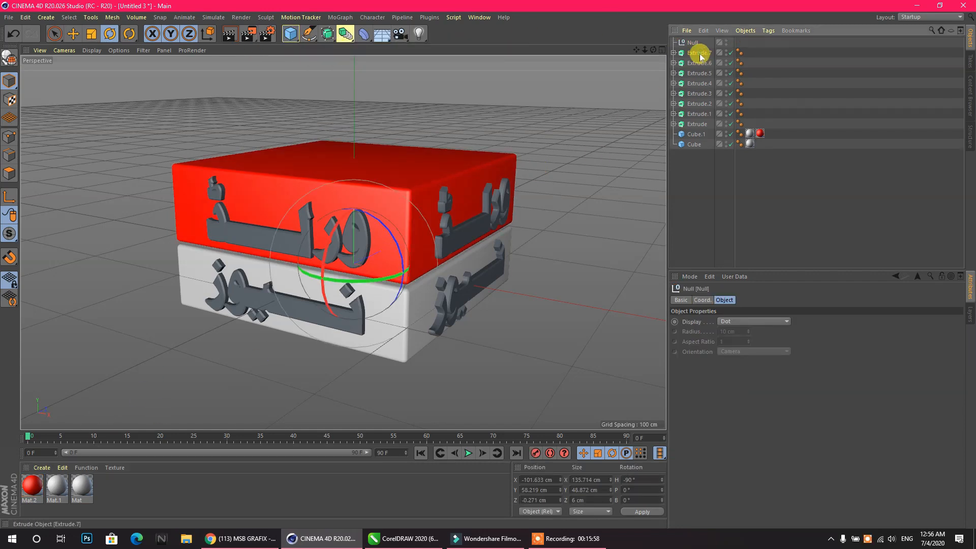
pyautogui.keyDown('shift'); pyautogui.click(698, 94); pyautogui.keyUp('shift')
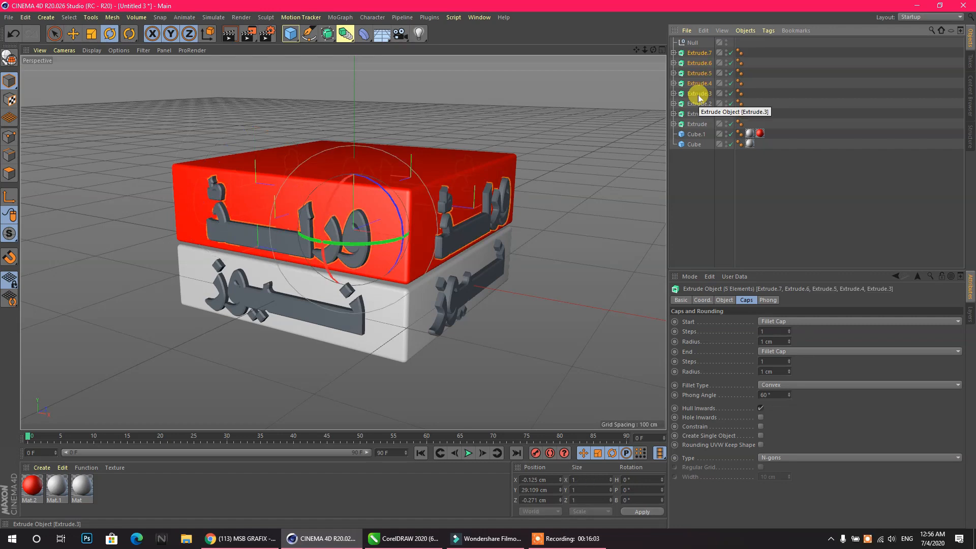
pyautogui.keyDown('shift'); pyautogui.click(703, 85); pyautogui.keyUp('shift')
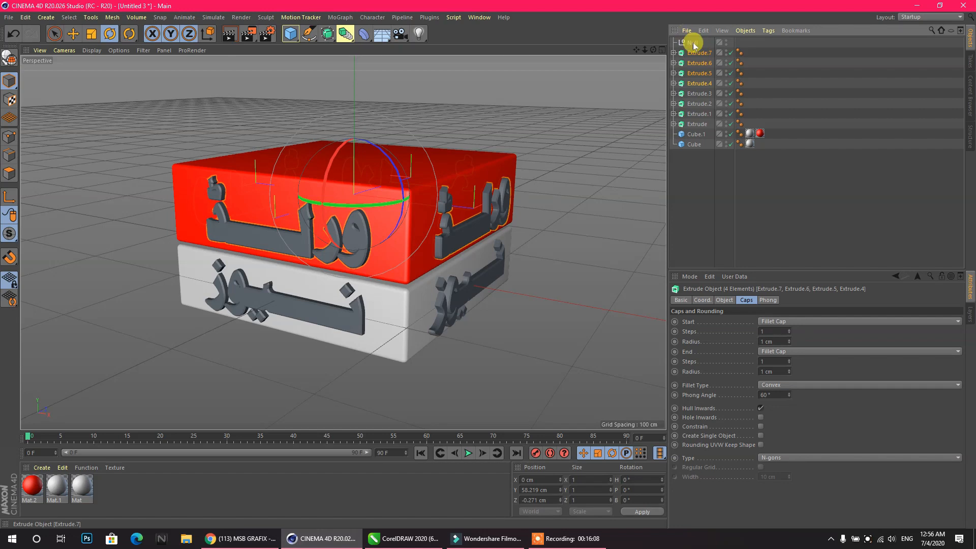
pyautogui.moveTo(693, 43); pyautogui.dragTo(697, 43)
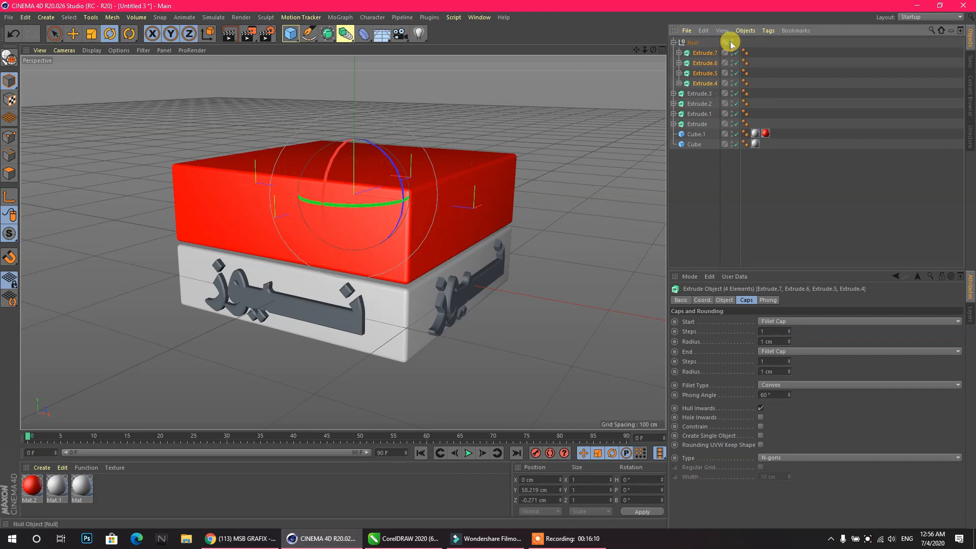
pyautogui.click(674, 43)
# - Add a second null object and group the lower text extrusions Extrude to Extrude.3 inside it
pyautogui.moveTo(290, 34); pyautogui.dragTo(329, 43)
pyautogui.click(703, 65)
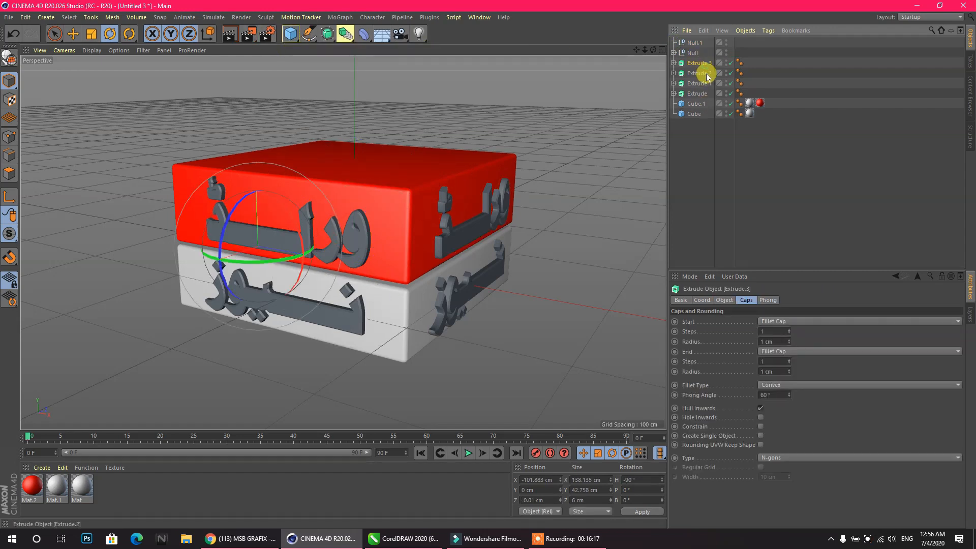
pyautogui.keyDown('shift'); pyautogui.click(695, 94); pyautogui.keyUp('shift')
pyautogui.moveTo(693, 45); pyautogui.dragTo(692, 44)
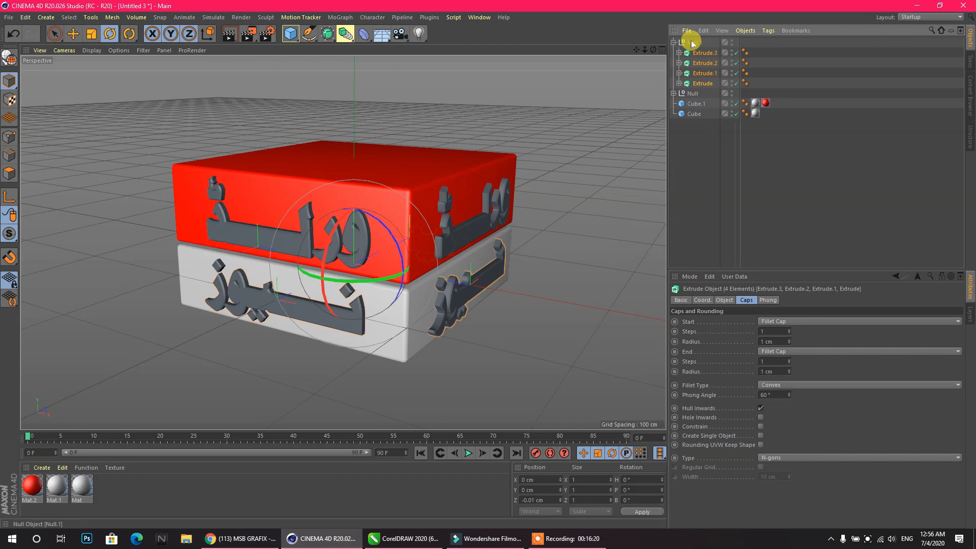
pyautogui.click(674, 42)
# - Move Cube.1 into the upper text's null and Cube into the lower text's null
pyautogui.click(699, 66)
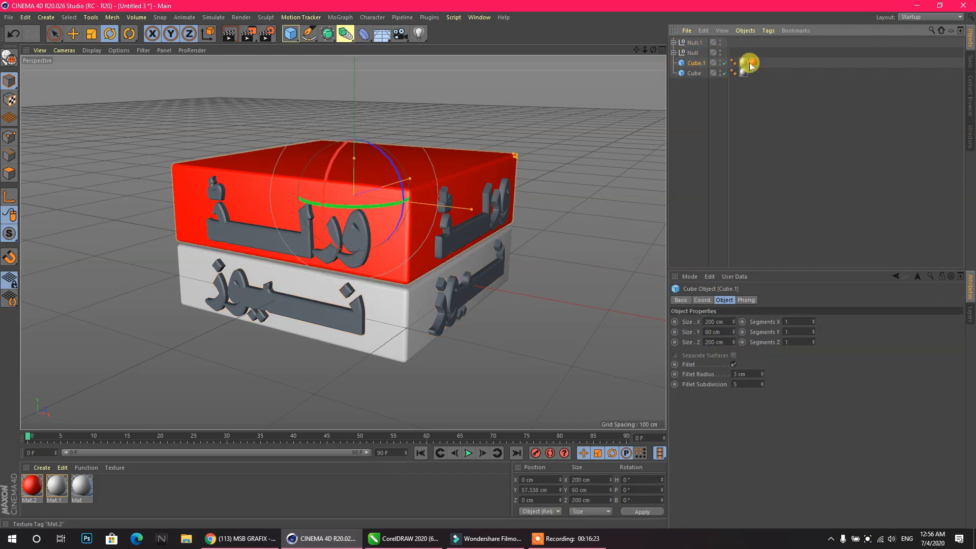
pyautogui.click(694, 74)
pyautogui.click(692, 63)
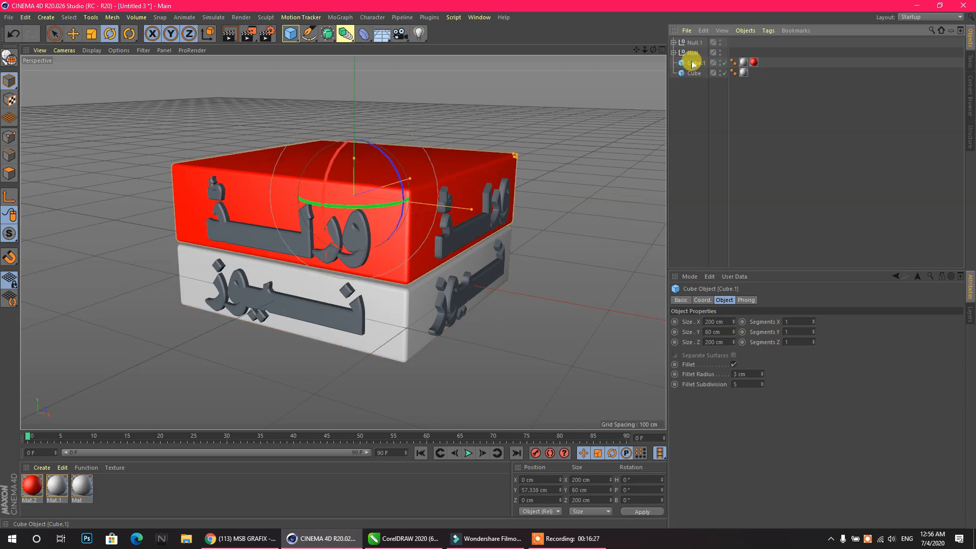
pyautogui.moveTo(691, 55); pyautogui.dragTo(684, 49)
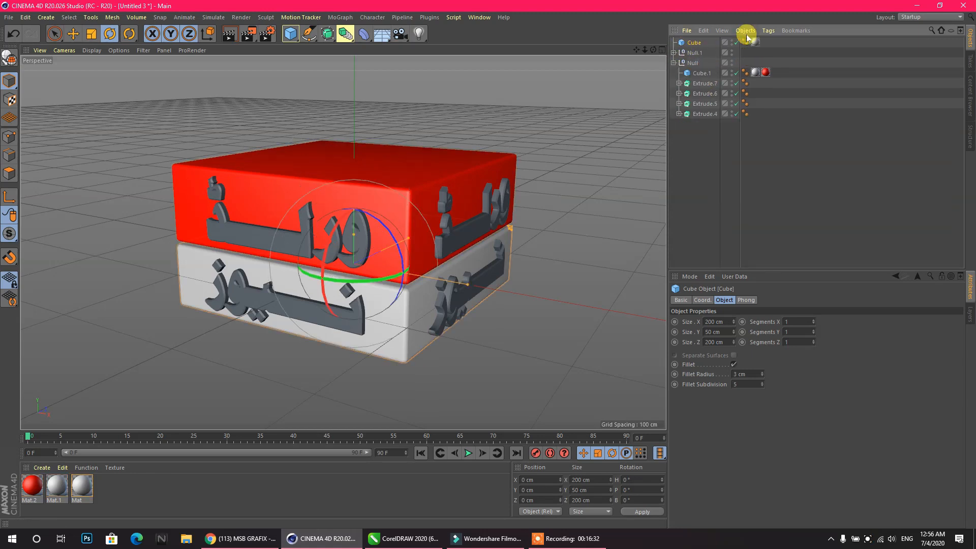
pyautogui.moveTo(702, 55); pyautogui.dragTo(701, 54)
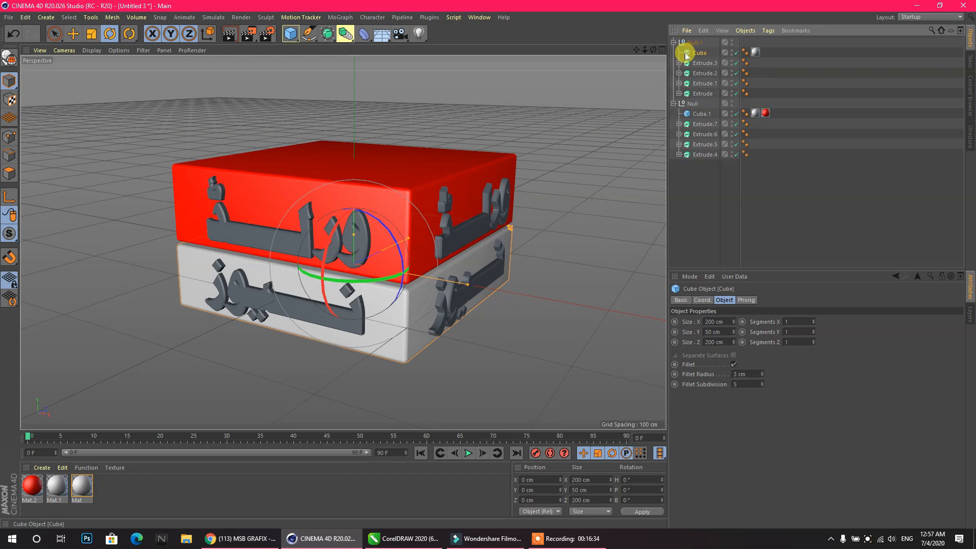
# - Toggle the visibility of each null group to check its contents and collapse both groups
pyautogui.click(732, 41)
pyautogui.click(732, 42)
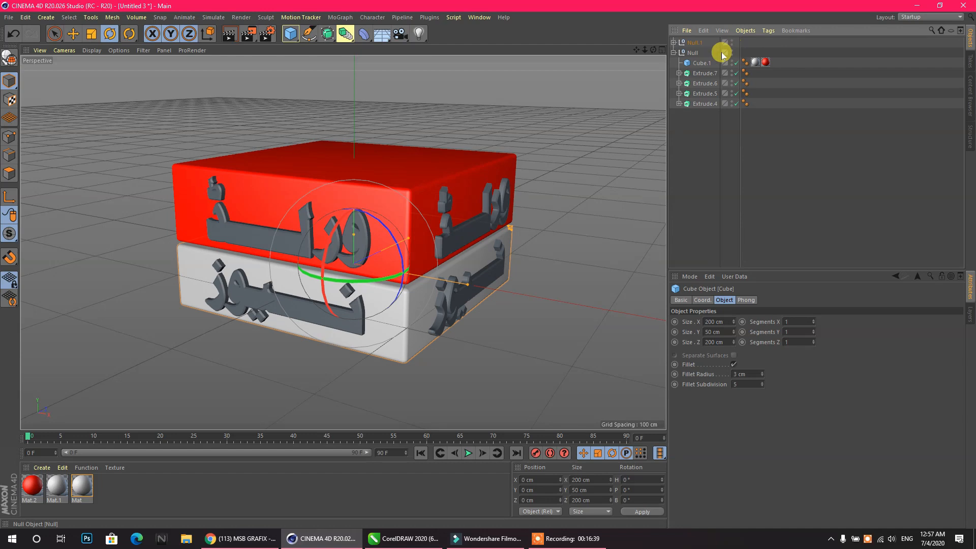
pyautogui.click(732, 52)
pyautogui.click(733, 51)
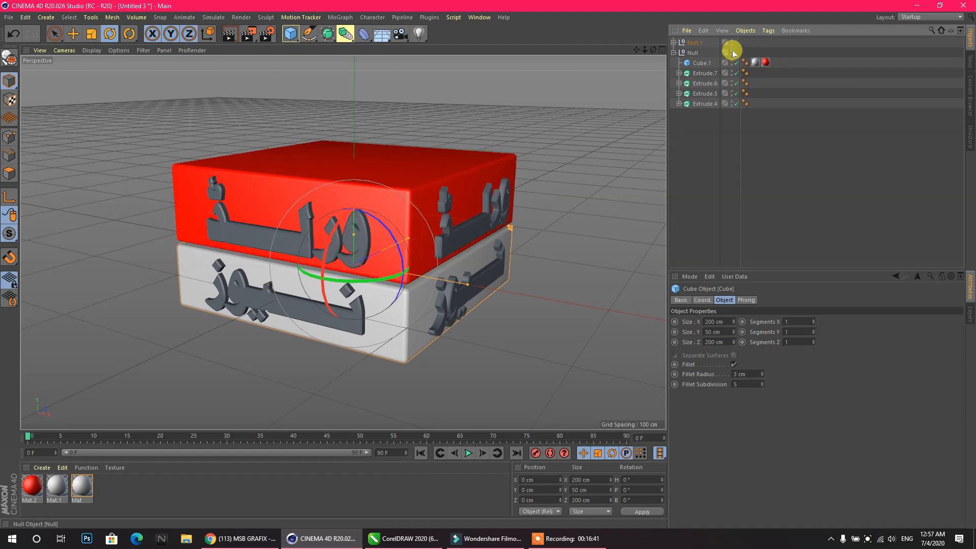
pyautogui.click(674, 53)
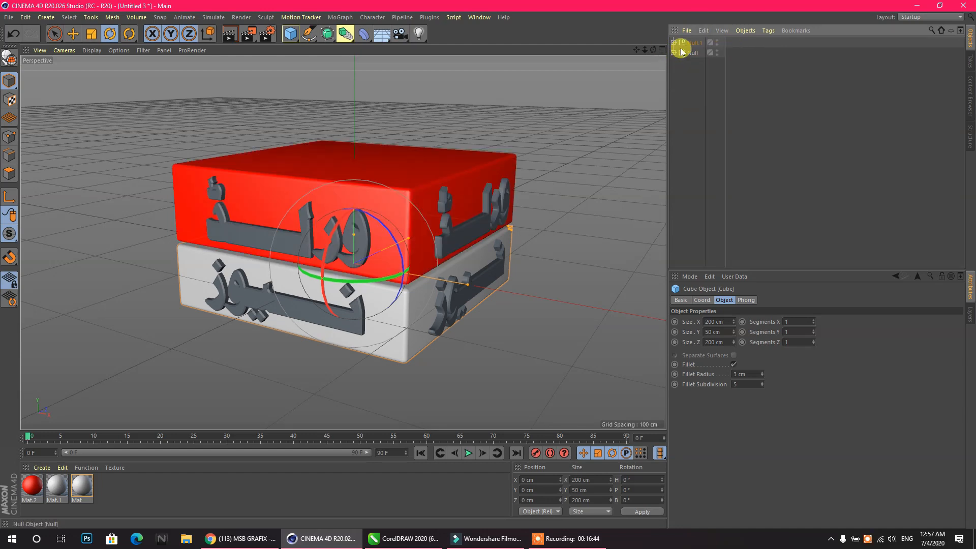
# - Rename the null holding Cube and Extrude to Extrude.3 as BTM and collapse it
pyautogui.doubleClick(693, 43)
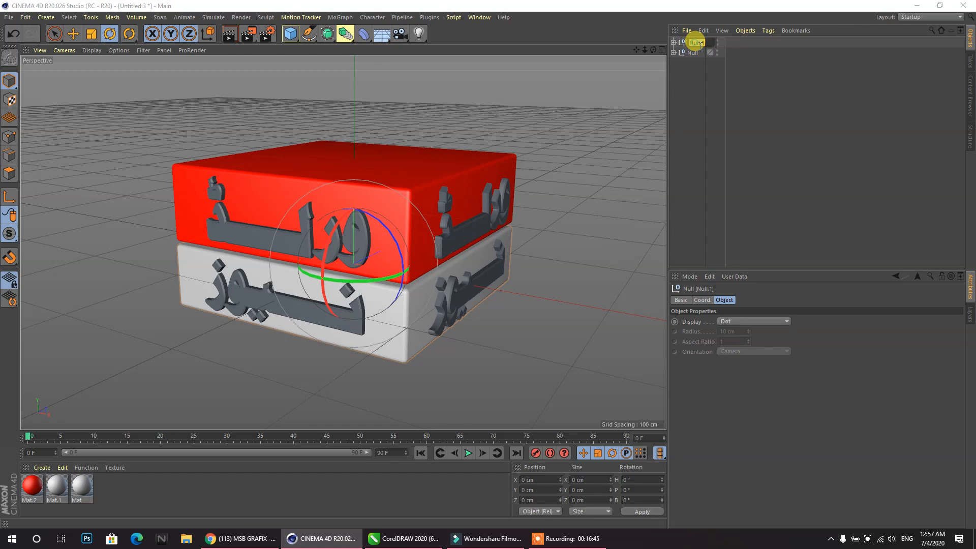
pyautogui.click(674, 43)
pyautogui.doubleClick(694, 43)
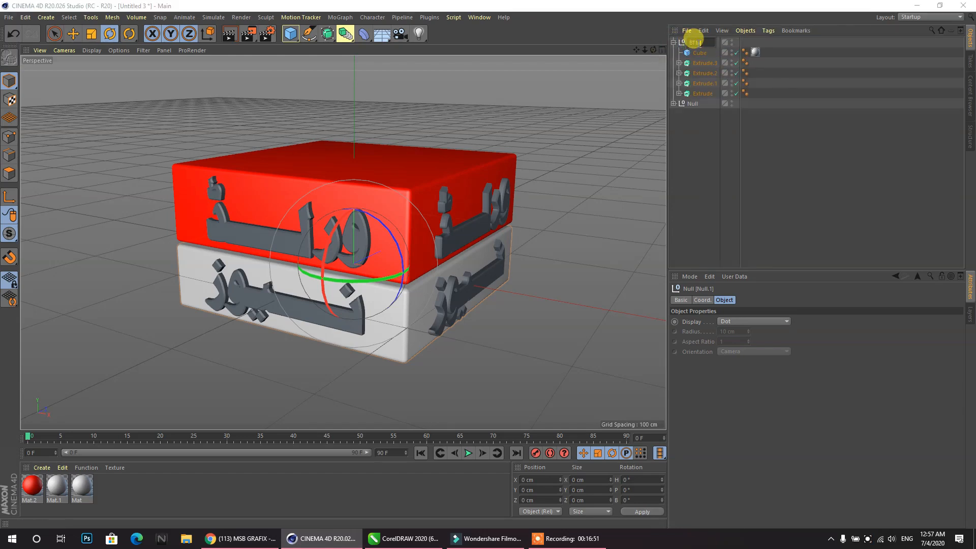
pyautogui.click(673, 43)
pyautogui.click(674, 42)
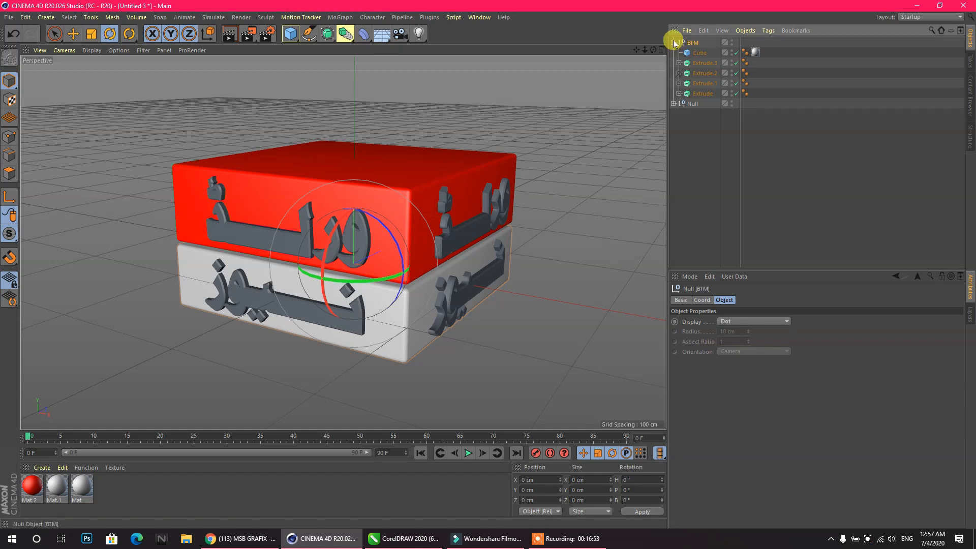
# - Rename the upper box's null as ROP and place it above BTM in the object list
pyautogui.doubleClick(692, 53)
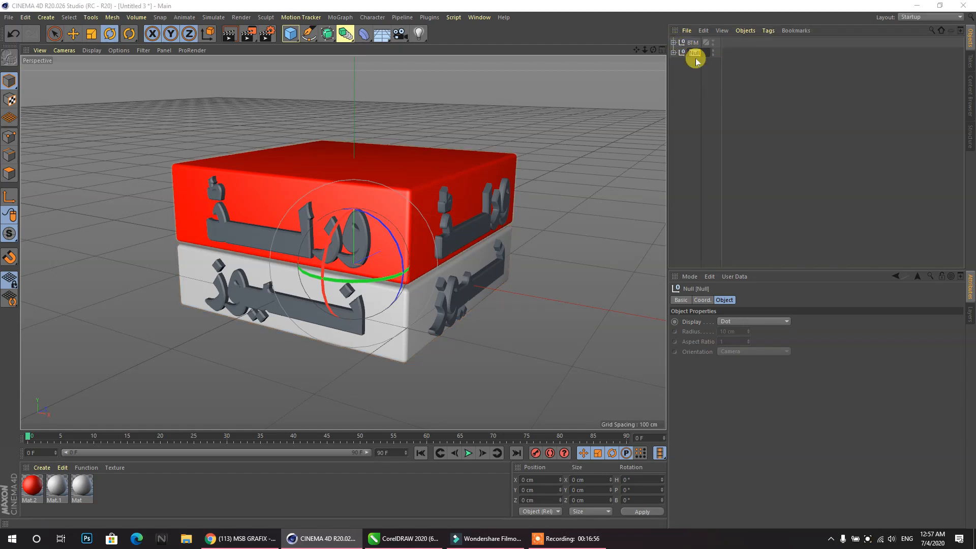
pyautogui.write('ROP')
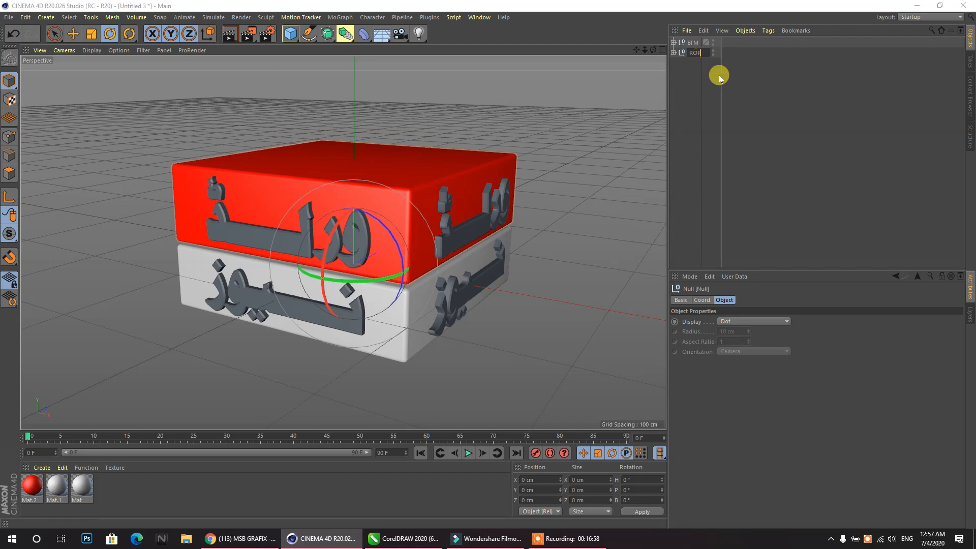
pyautogui.press('Return')
pyautogui.moveTo(694, 68); pyautogui.dragTo(694, 67)
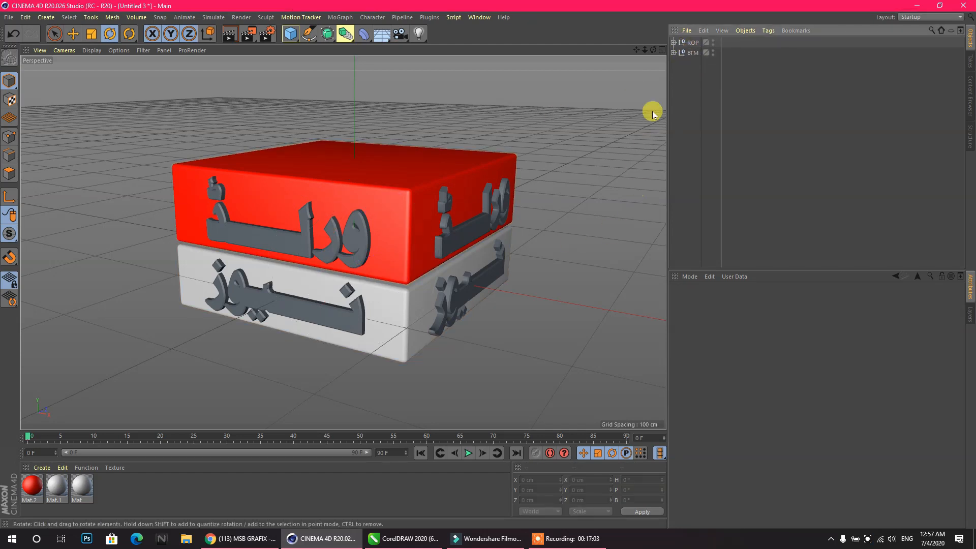
# - Expand the ROP group and raise the colour value of material Mat.1 to 100% for pure white
pyautogui.click(675, 43)
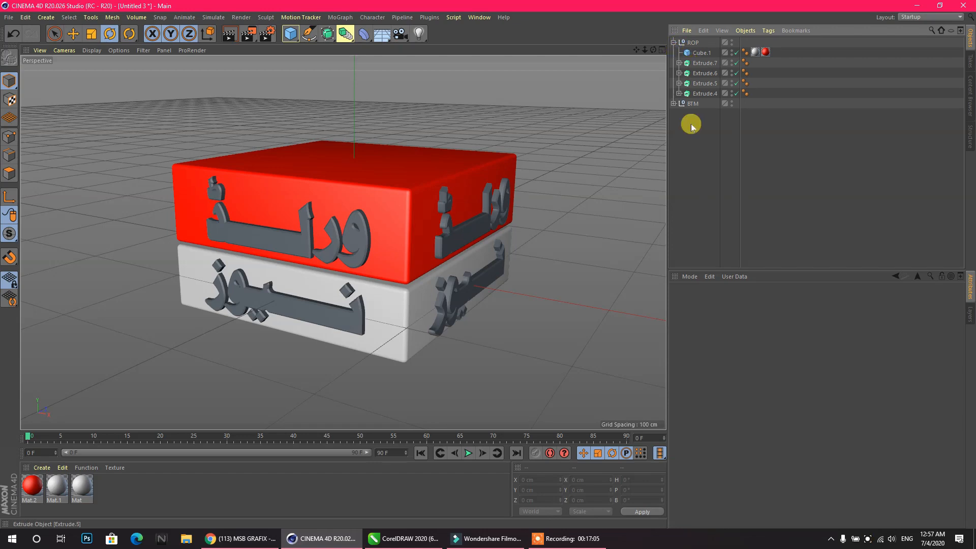
pyautogui.click(51, 483)
pyautogui.doubleClick(50, 483)
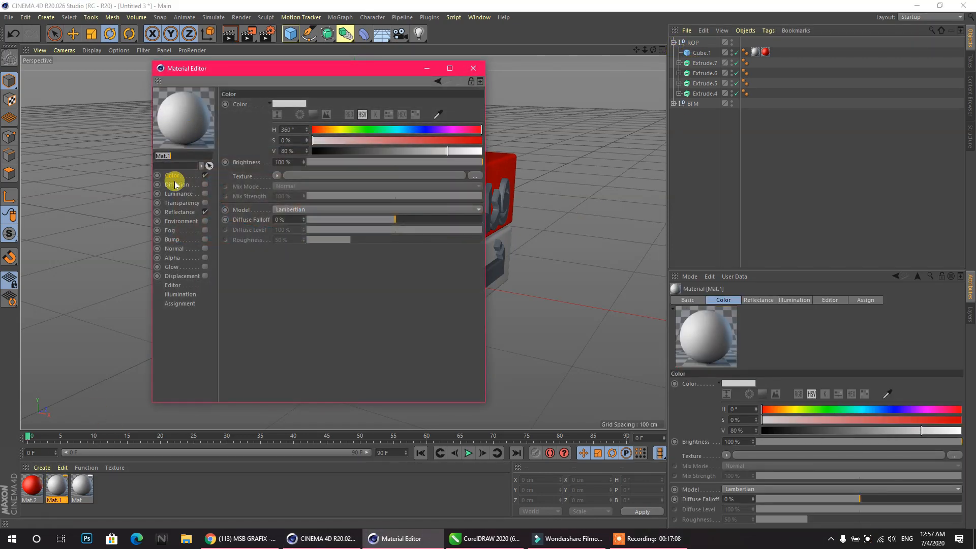
pyautogui.moveTo(447, 151); pyautogui.dragTo(522, 152)
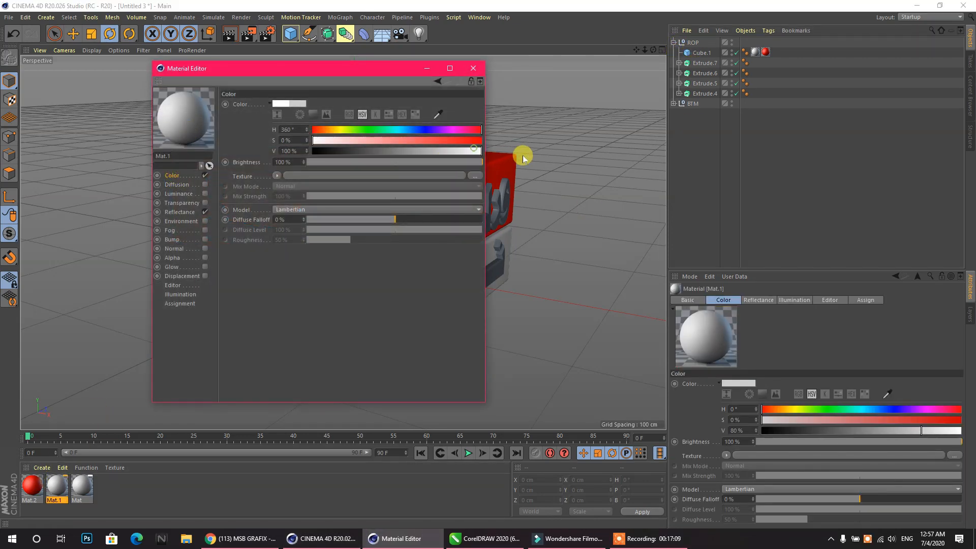
# - Add a Reflection (Legacy) layer to Mat.1's reflectance with its layer colour brightness at 28%
pyautogui.click(179, 213)
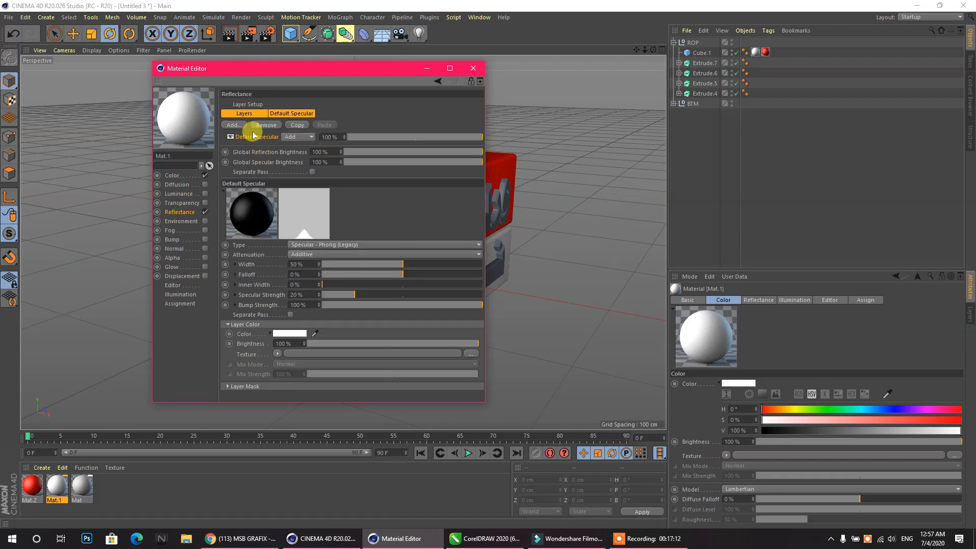
pyautogui.click(234, 126)
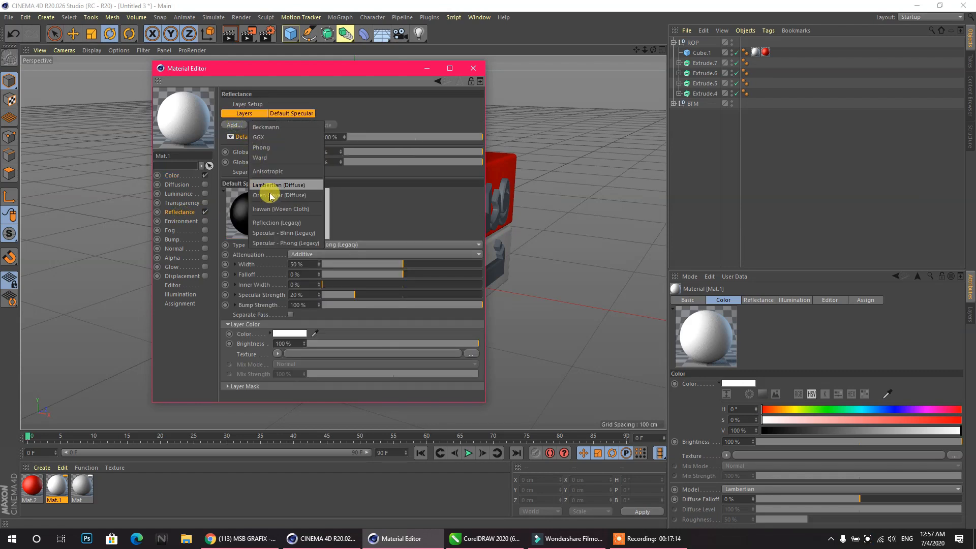
pyautogui.click(287, 224)
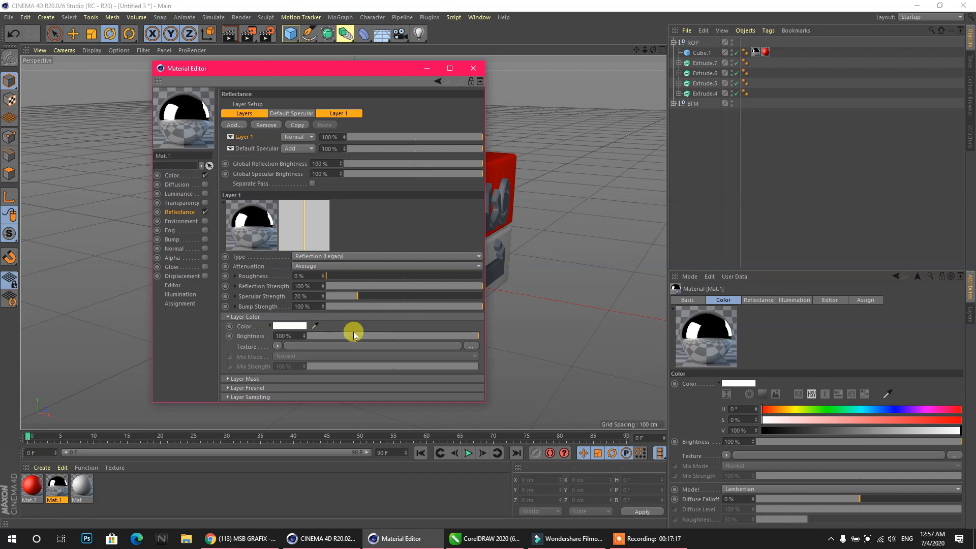
pyautogui.moveTo(374, 337); pyautogui.dragTo(344, 337)
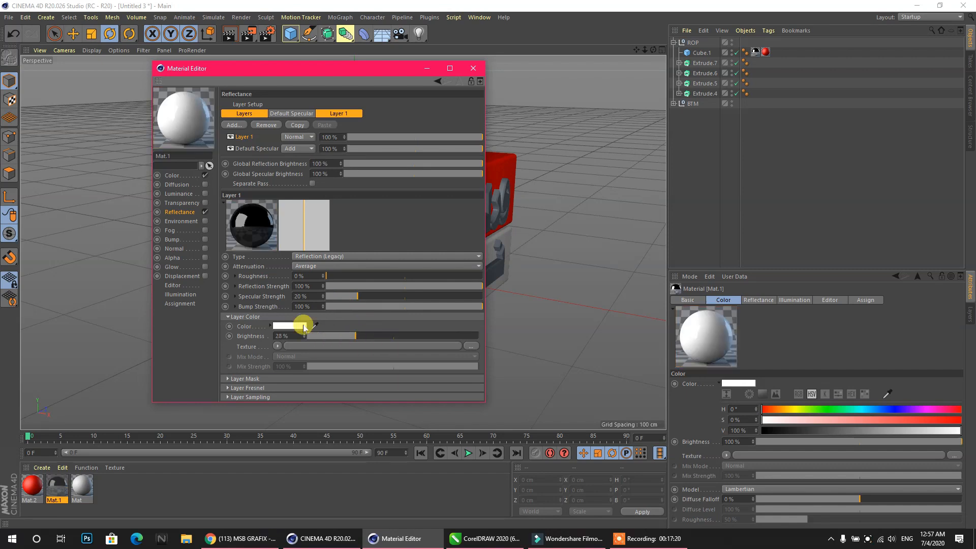
pyautogui.click(471, 69)
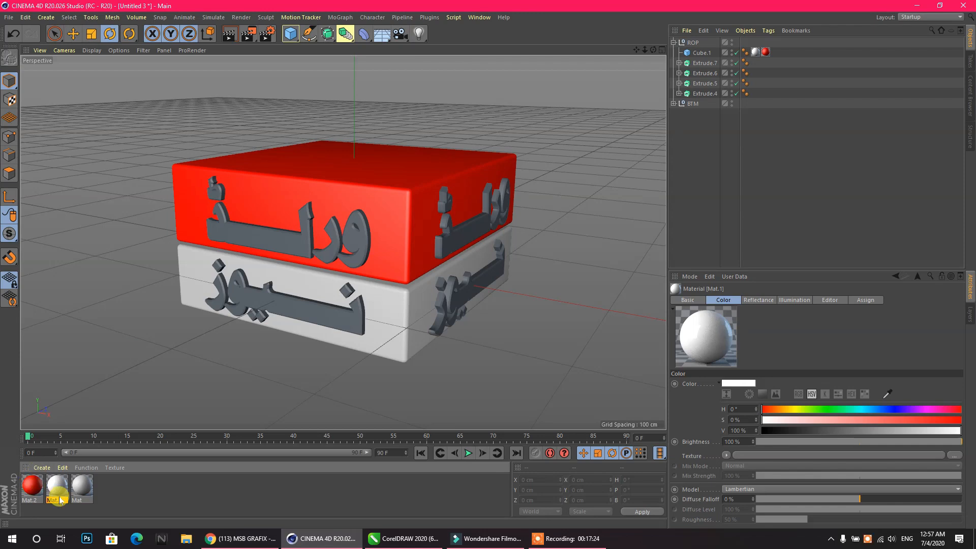
# - Apply Mat.1 to Extrude.4 to Extrude.7 in ROP and replace the Mat texture on BTM's Cube with it
pyautogui.moveTo(64, 489); pyautogui.dragTo(756, 92)
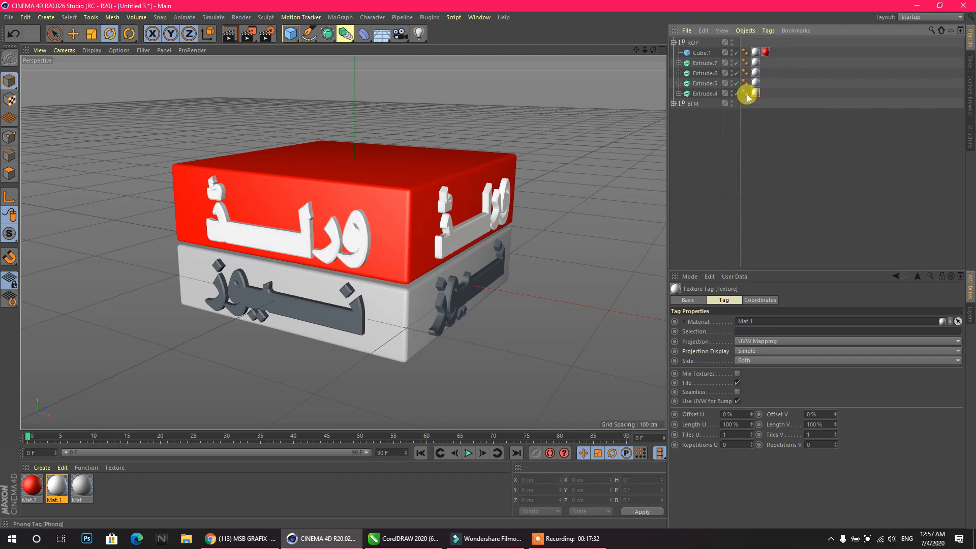
pyautogui.click(674, 104)
pyautogui.moveTo(756, 93); pyautogui.dragTo(757, 119)
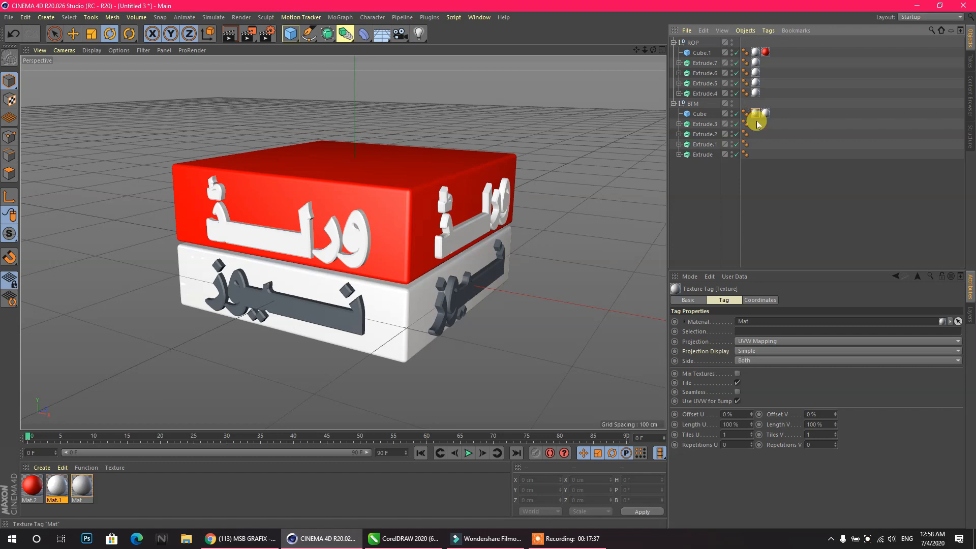
pyautogui.press('Delete')
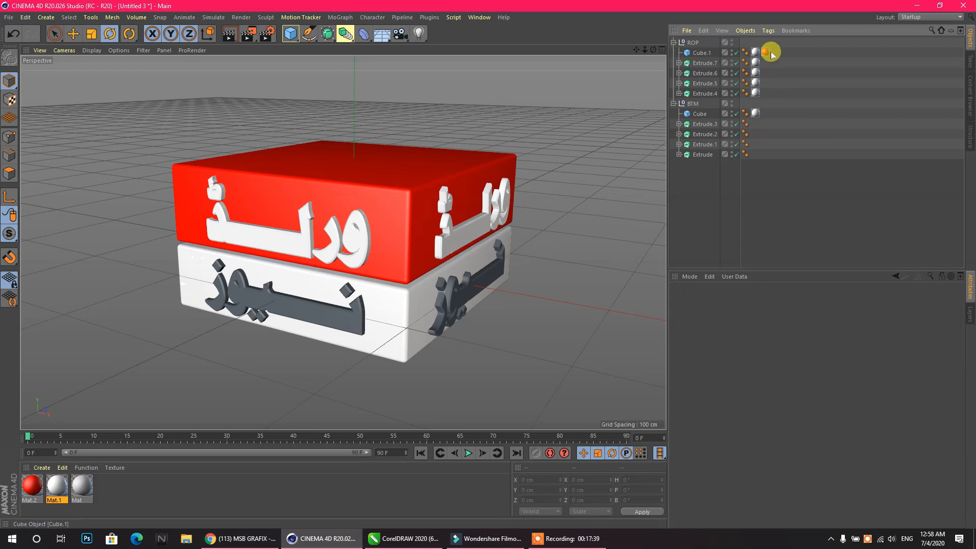
# - Copy the red Mat.2 texture from Cube.1 onto the lower text extrusions Extrude to Extrude.3
pyautogui.moveTo(766, 52); pyautogui.dragTo(755, 123)
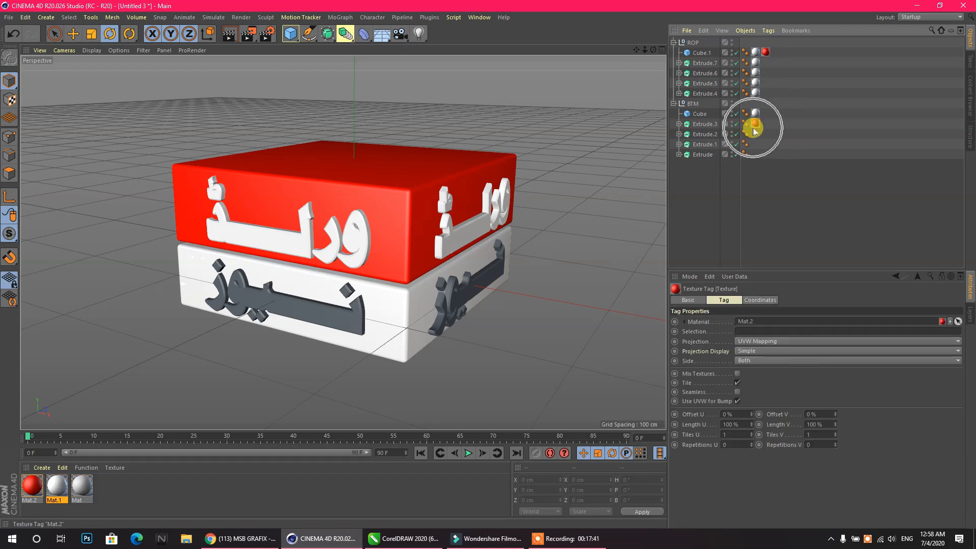
pyautogui.moveTo(756, 148); pyautogui.dragTo(755, 154)
pyautogui.click(751, 191)
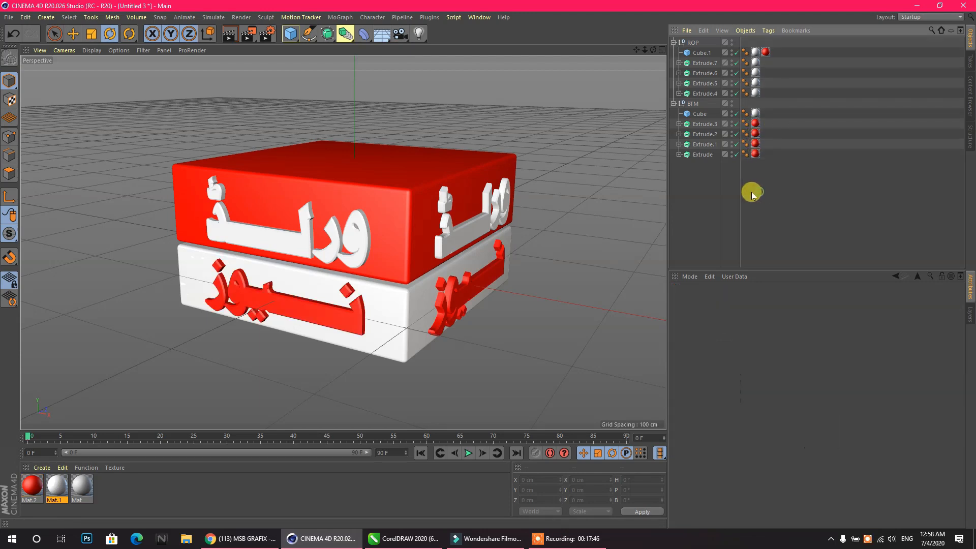
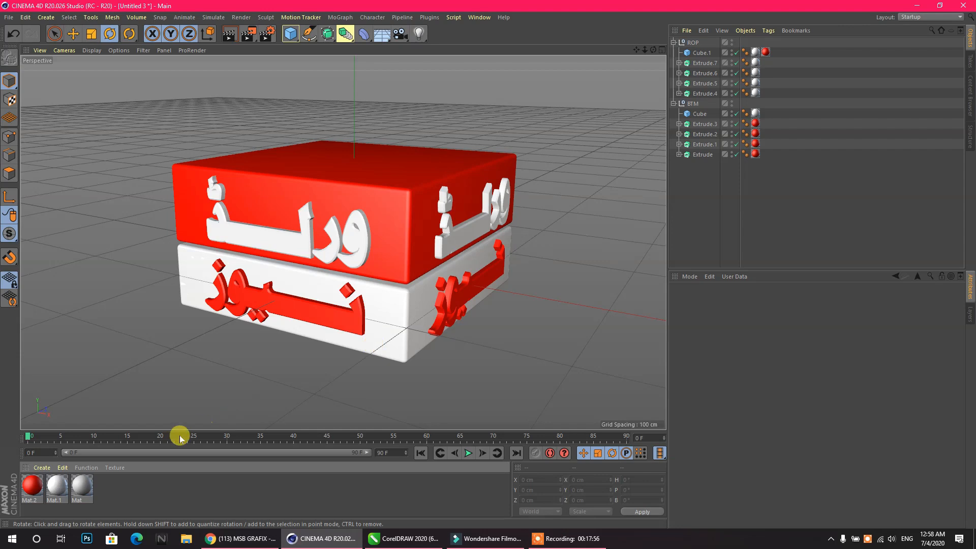
# - Create a blue copy of Mat.1 with hue 249° and saturation 100%, and a copy of the red Mat.2
pyautogui.keyDown('ctrl'); pyautogui.moveTo(57, 493); pyautogui.dragTo(118, 498); pyautogui.keyUp('ctrl')
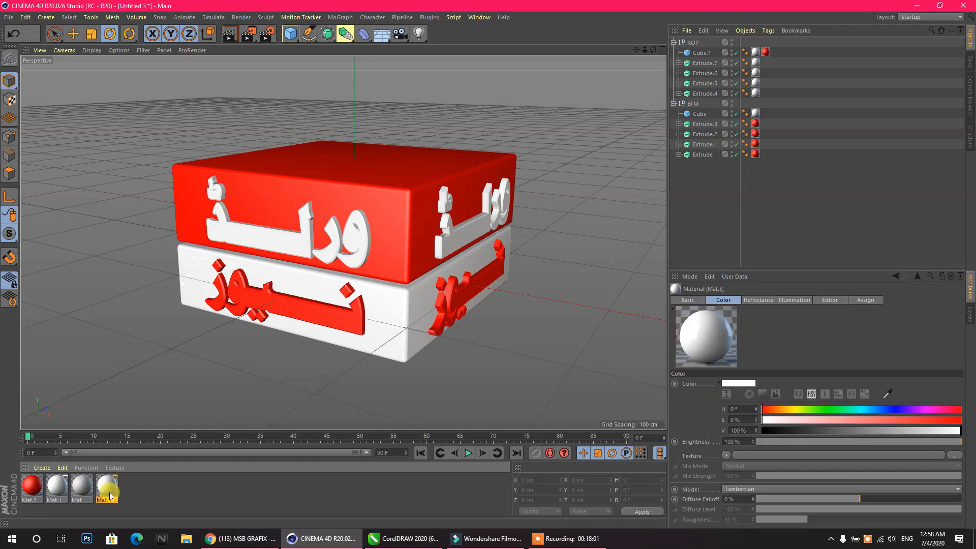
pyautogui.doubleClick(108, 492)
pyautogui.click(174, 175)
pyautogui.click(430, 130)
pyautogui.moveTo(452, 140); pyautogui.dragTo(529, 139)
pyautogui.click(473, 68)
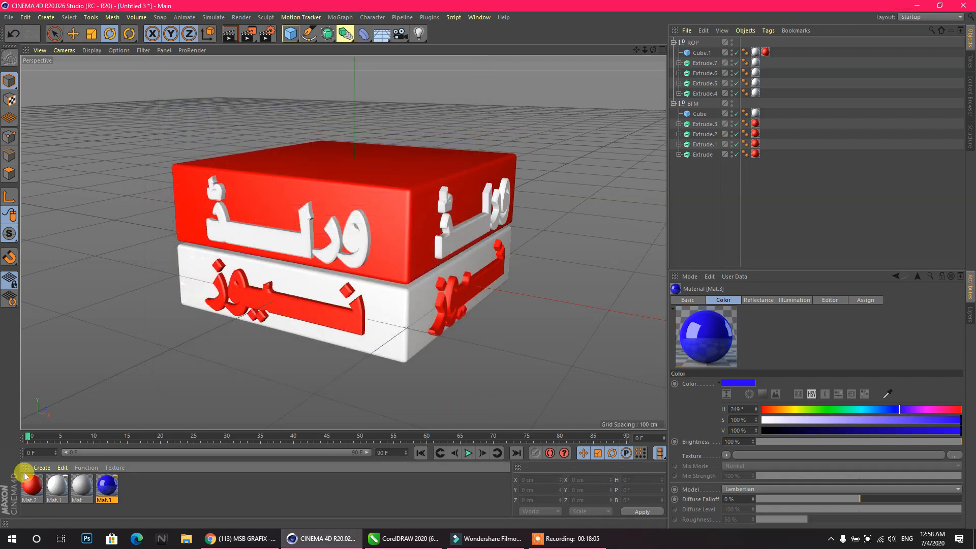
pyautogui.keyDown('ctrl'); pyautogui.moveTo(31, 485); pyautogui.dragTo(161, 494); pyautogui.keyUp('ctrl')
pyautogui.click(186, 495)
# - Try replacing the red Mat.2 with the blue Mat.3 throughout the scene, and undo the replacement
pyautogui.click(104, 494)
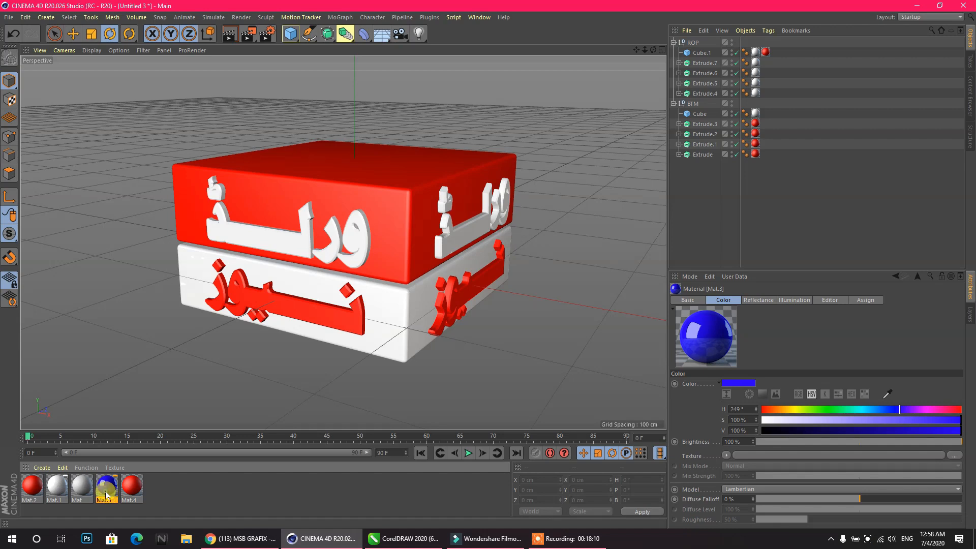
pyautogui.moveTo(104, 494); pyautogui.dragTo(32, 486)
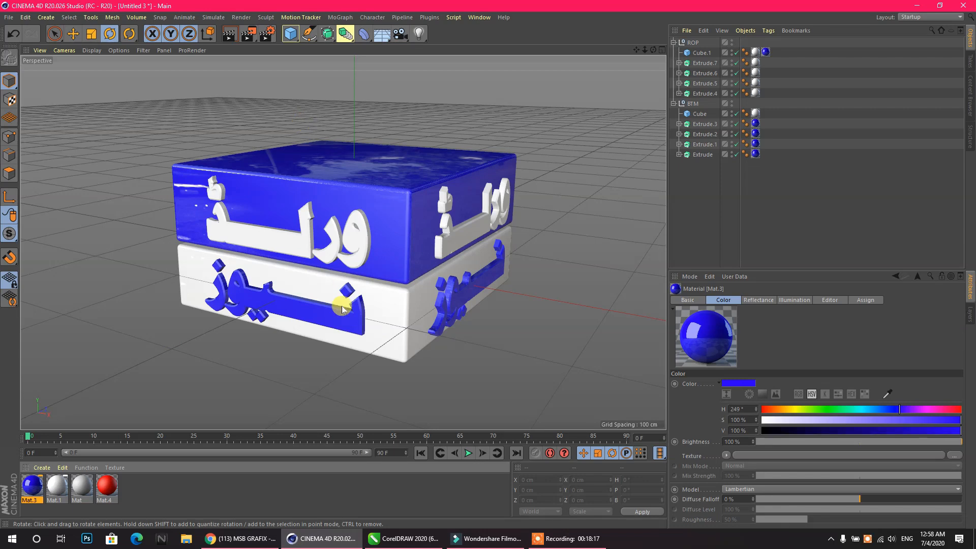
pyautogui.hotkey('ctrl', 'z')
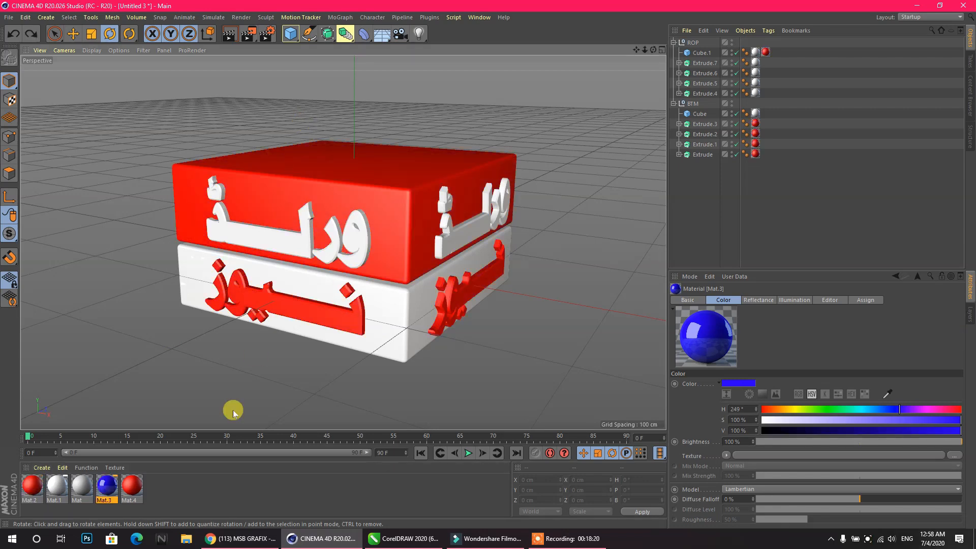
# - Add a Reflection (Legacy) layer to the red Mat.2 and reduce its layer colour brightness to a subtle reflection
pyautogui.doubleClick(31, 486)
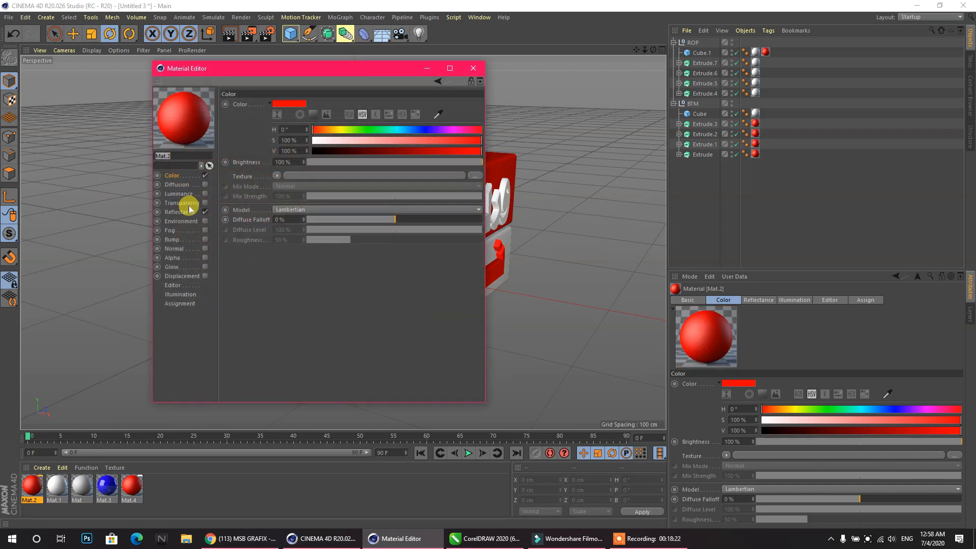
pyautogui.click(181, 211)
pyautogui.click(235, 124)
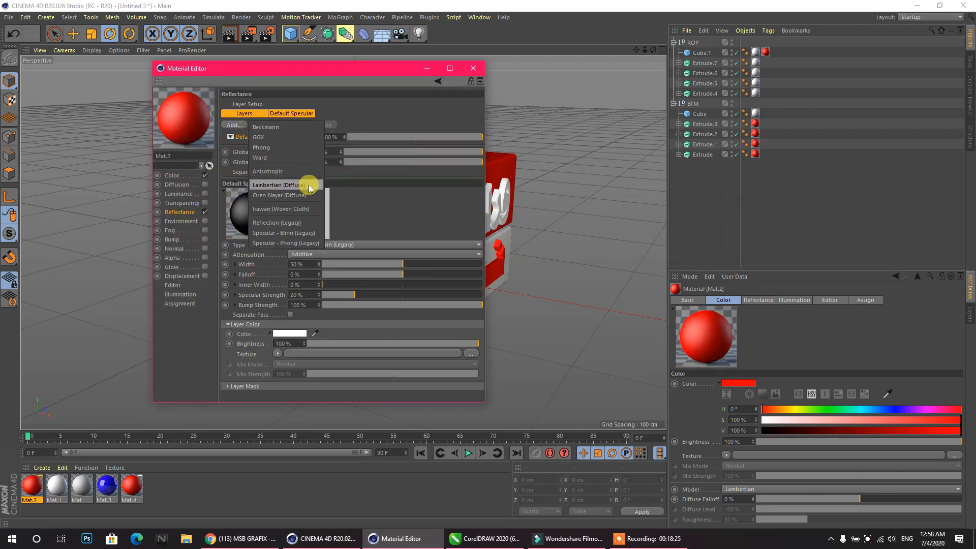
pyautogui.click(297, 222)
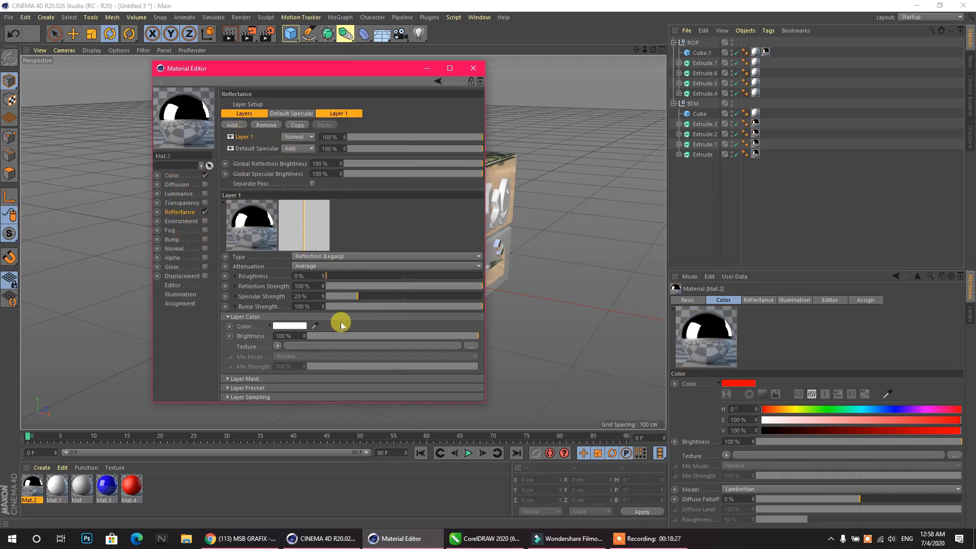
pyautogui.click(330, 336)
pyautogui.moveTo(316, 67); pyautogui.dragTo(682, 65)
pyautogui.click(838, 65)
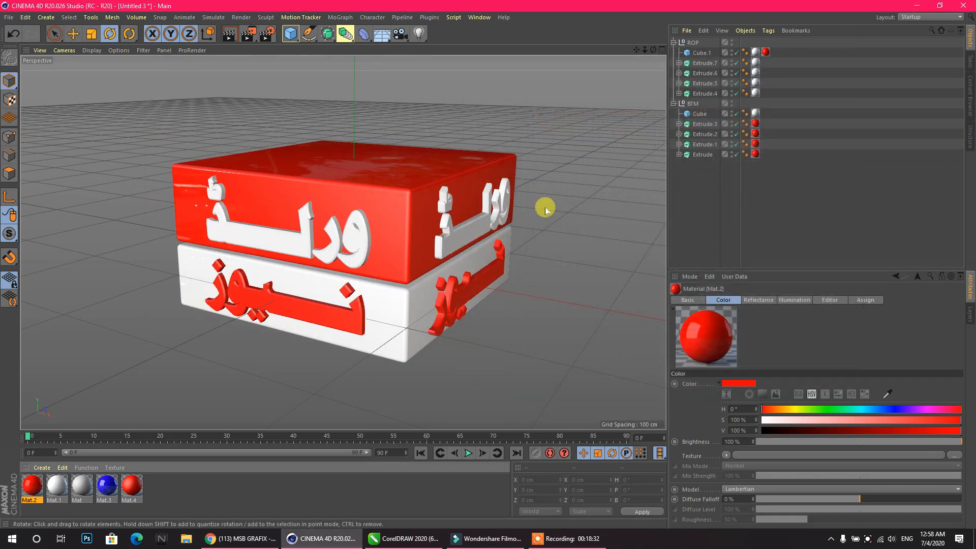
# - Collapse the ROP and BTM groups and view the logo straight from its front face
pyautogui.click(674, 103)
pyautogui.click(674, 42)
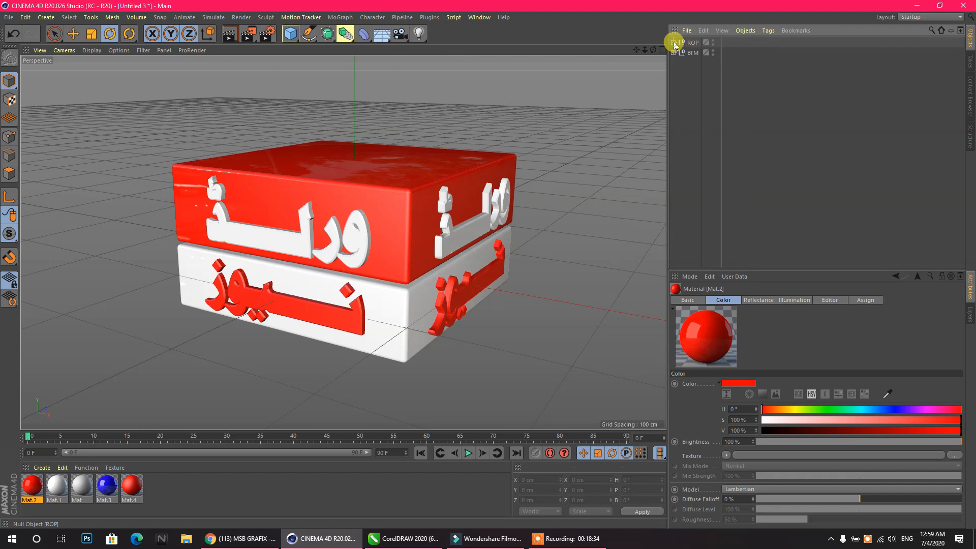
pyautogui.moveTo(653, 50); pyautogui.dragTo(629, 44)
pyautogui.scroll(1, 500, 358)
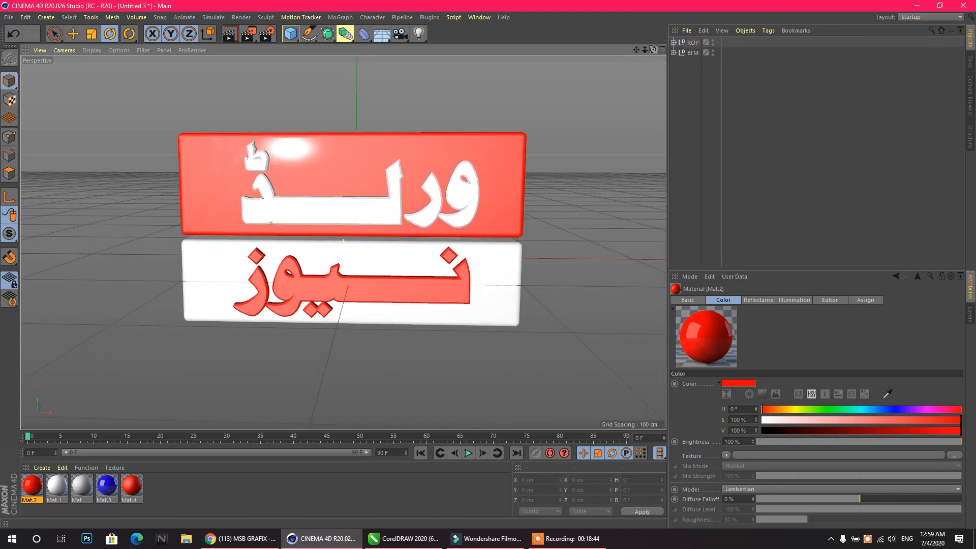
# - Set the save format to MP4 in the render settings
pyautogui.click(267, 34)
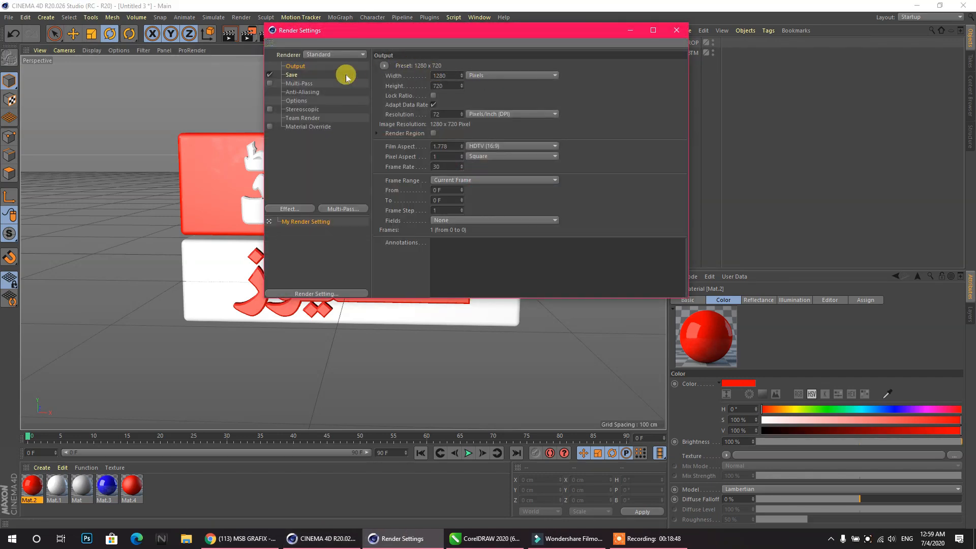
pyautogui.click(292, 74)
pyautogui.click(452, 94)
pyautogui.click(457, 300)
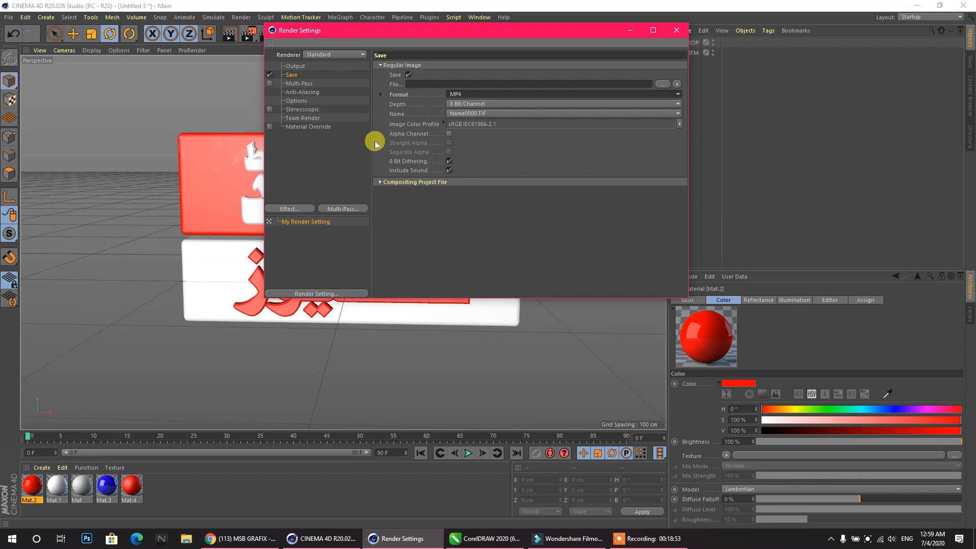
# - Set the render output's frame range to All Frames
pyautogui.click(292, 84)
pyautogui.click(288, 67)
pyautogui.click(454, 180)
pyautogui.click(448, 212)
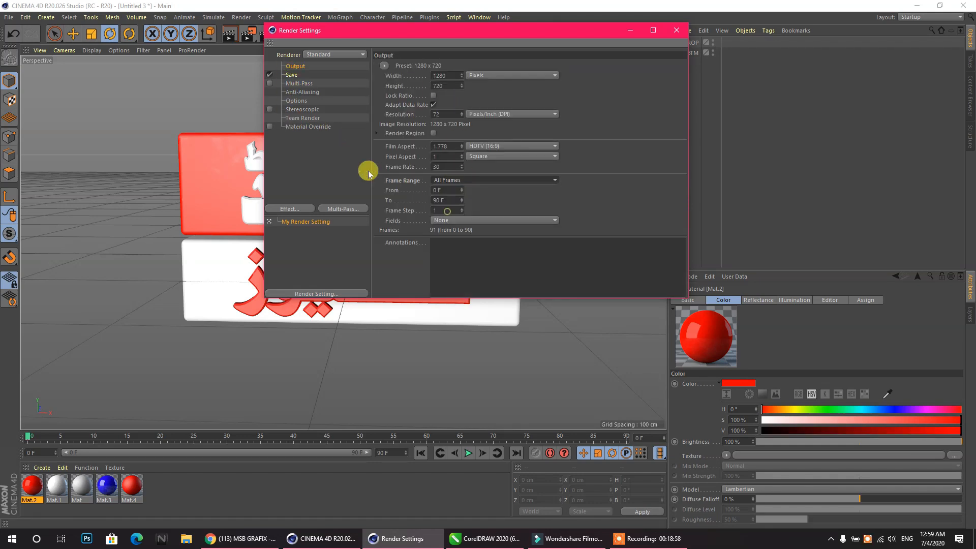
# - Set the render's anti-aliasing to Best
pyautogui.click(301, 91)
pyautogui.click(475, 66)
pyautogui.click(481, 106)
# - Close the render settings without adding an effect and level the perspective view straight onto the logo's front face
pyautogui.rightClick(312, 161)
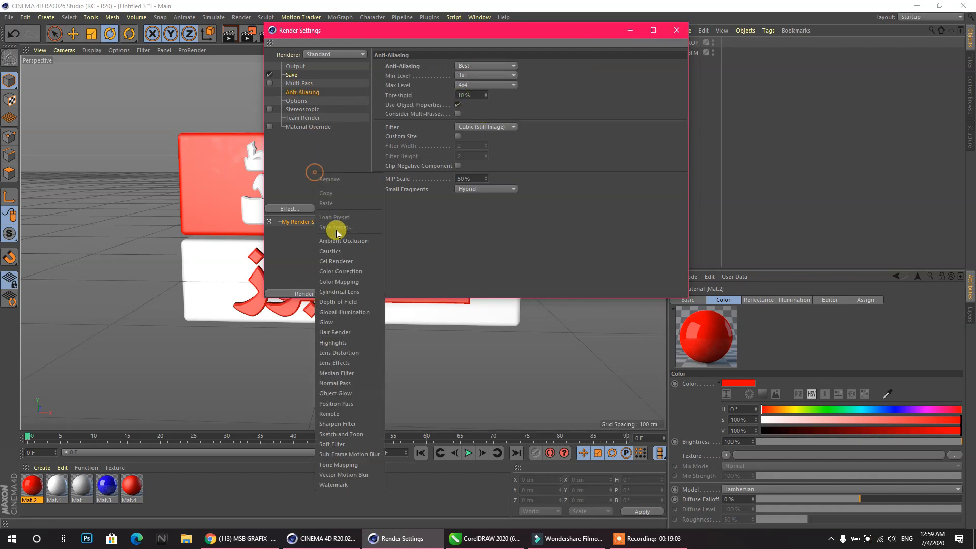
pyautogui.click(466, 236)
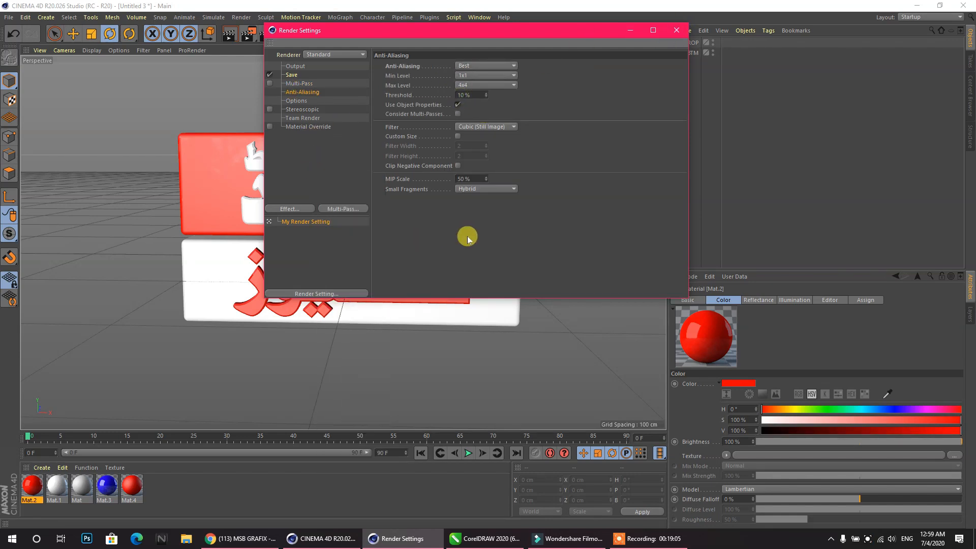
pyautogui.click(674, 32)
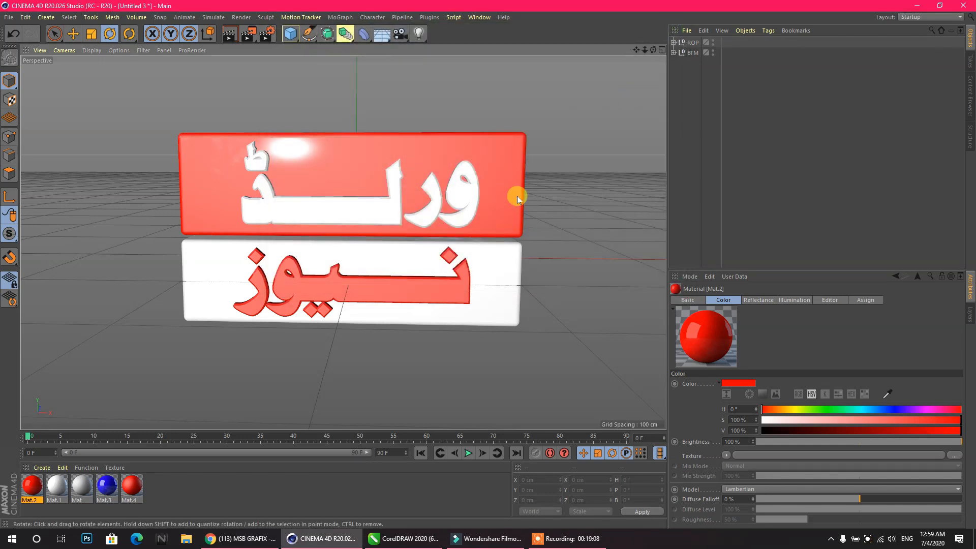
pyautogui.moveTo(653, 50); pyautogui.dragTo(664, 37)
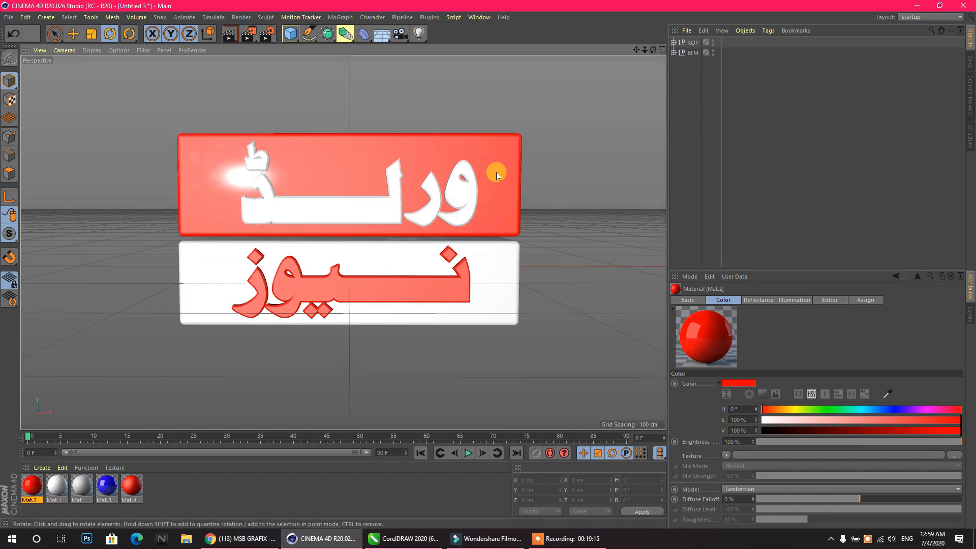
pyautogui.click(209, 490)
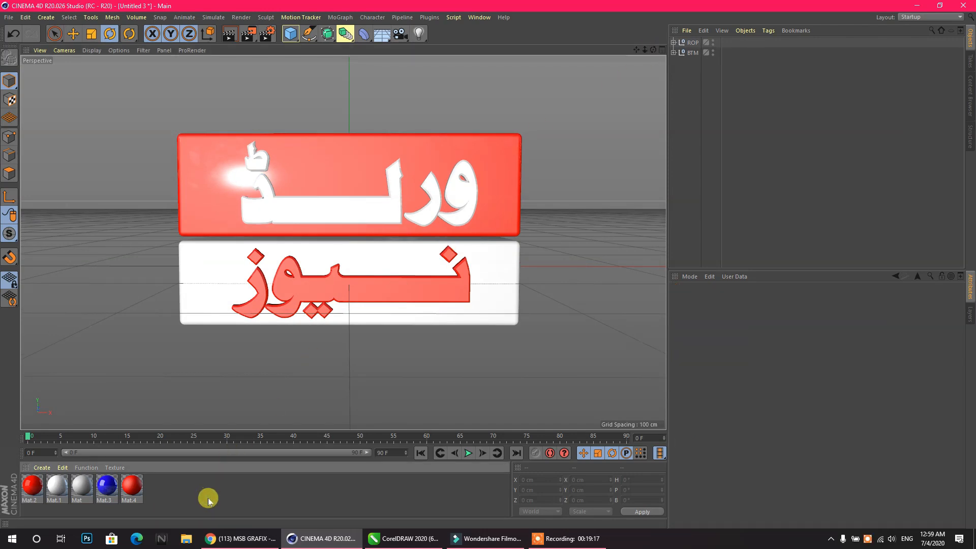
# - Rename the ROP group to TOP
pyautogui.click(693, 42)
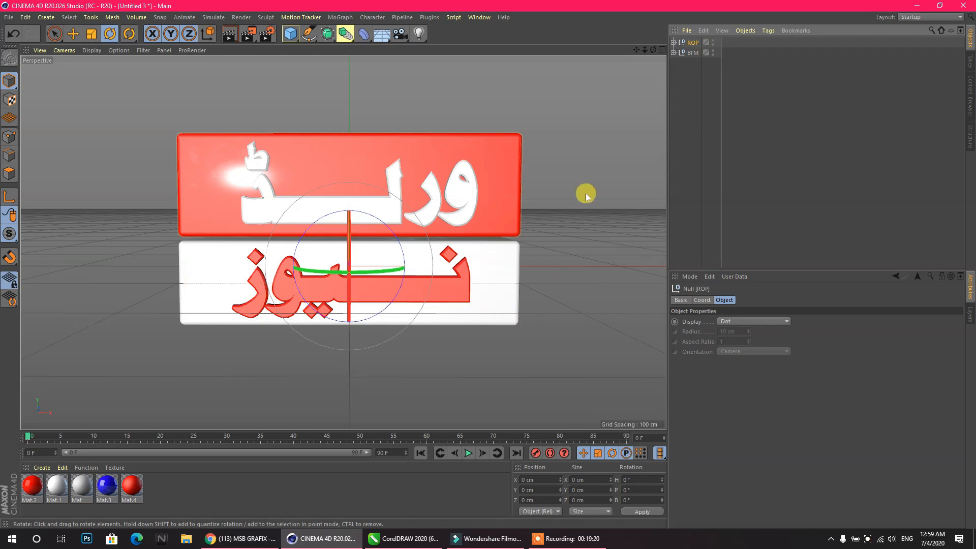
pyautogui.doubleClick(693, 43)
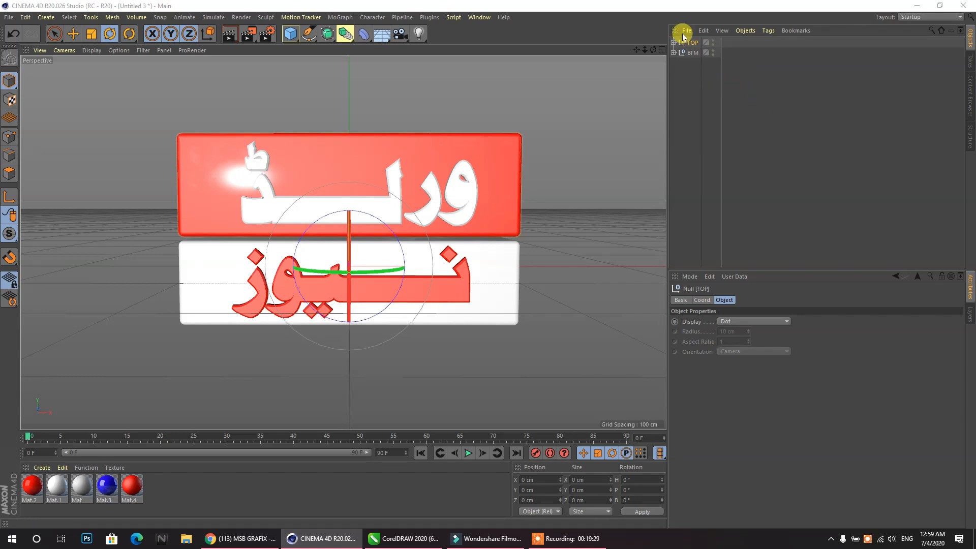
pyautogui.click(692, 75)
pyautogui.click(712, 51)
pyautogui.click(712, 51)
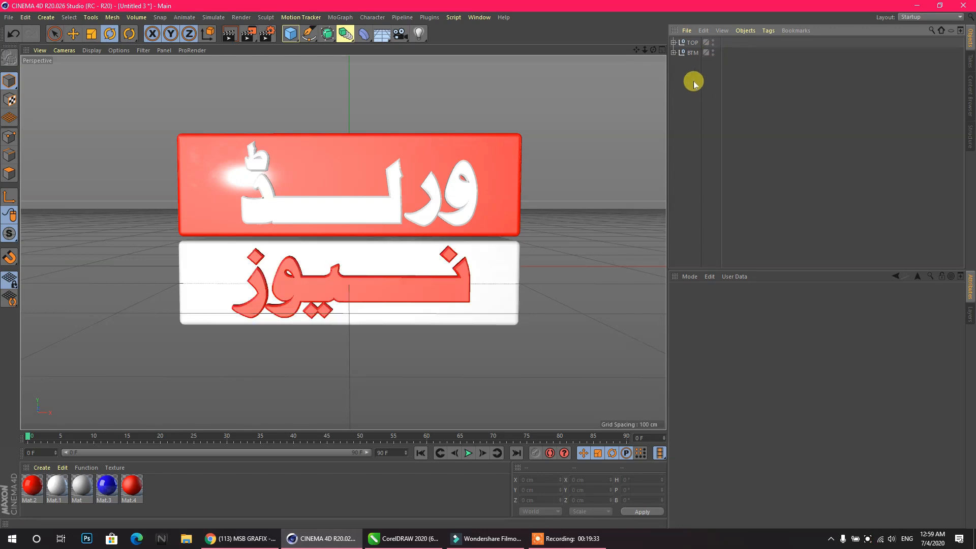
# - Keyframe the BTM group's heading rotation at 0° on frame 0 and 360° on frame 90
pyautogui.click(691, 52)
pyautogui.click(705, 300)
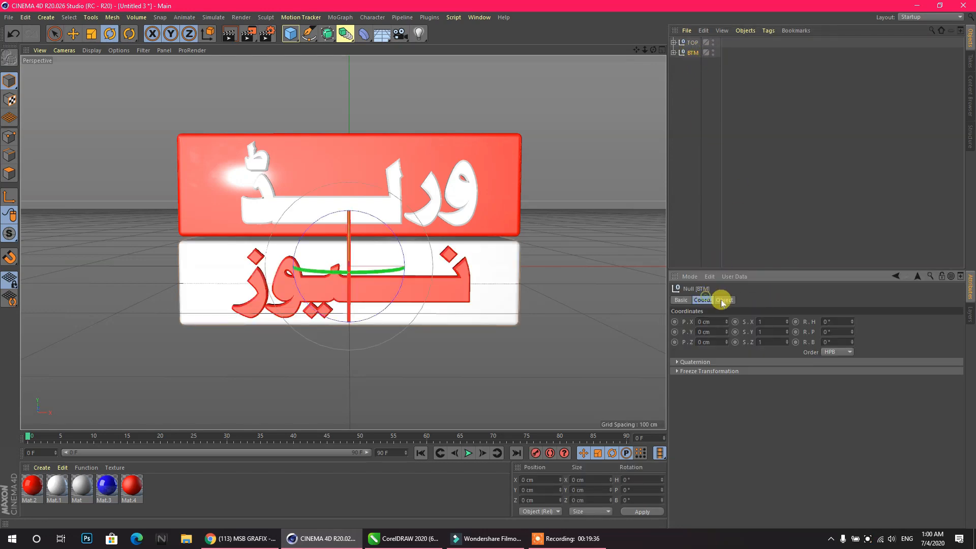
pyautogui.click(831, 320)
pyautogui.click(795, 322)
pyautogui.moveTo(30, 436); pyautogui.dragTo(711, 445)
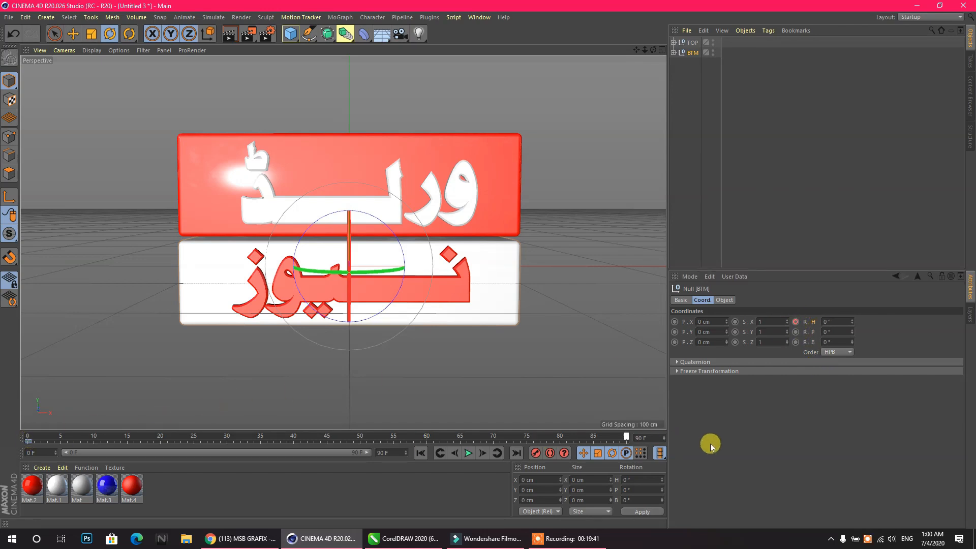
pyautogui.click(836, 322)
pyautogui.write('360')
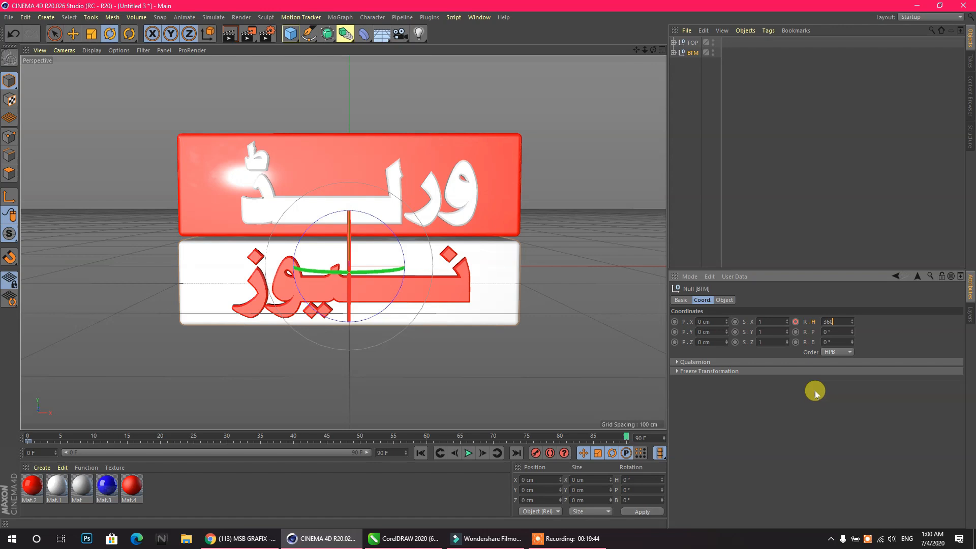
pyautogui.click(795, 321)
pyautogui.moveTo(628, 436); pyautogui.dragTo(658, 448)
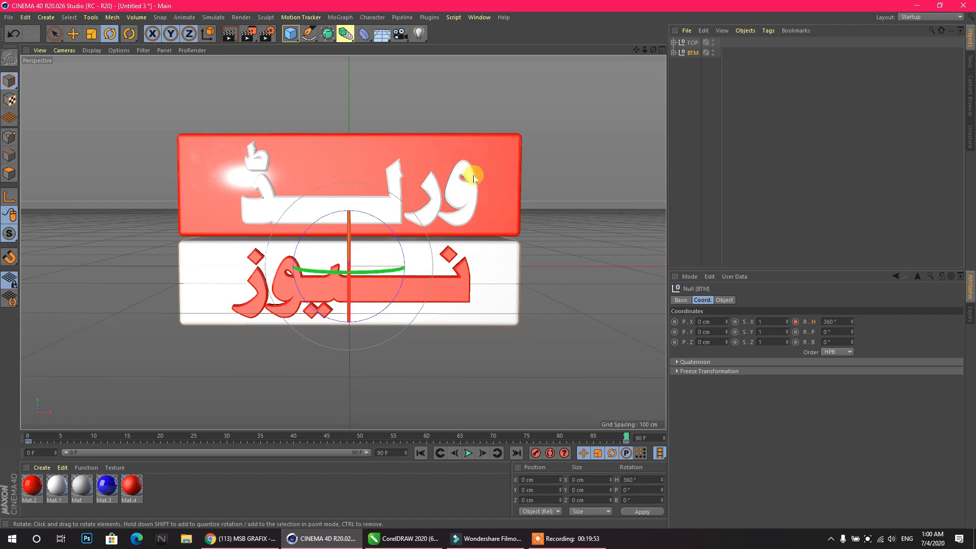
# - Keyframe the TOP group's heading rotation at 0° on frame 90 and 360° on frame 0
pyautogui.click(691, 45)
pyautogui.click(831, 321)
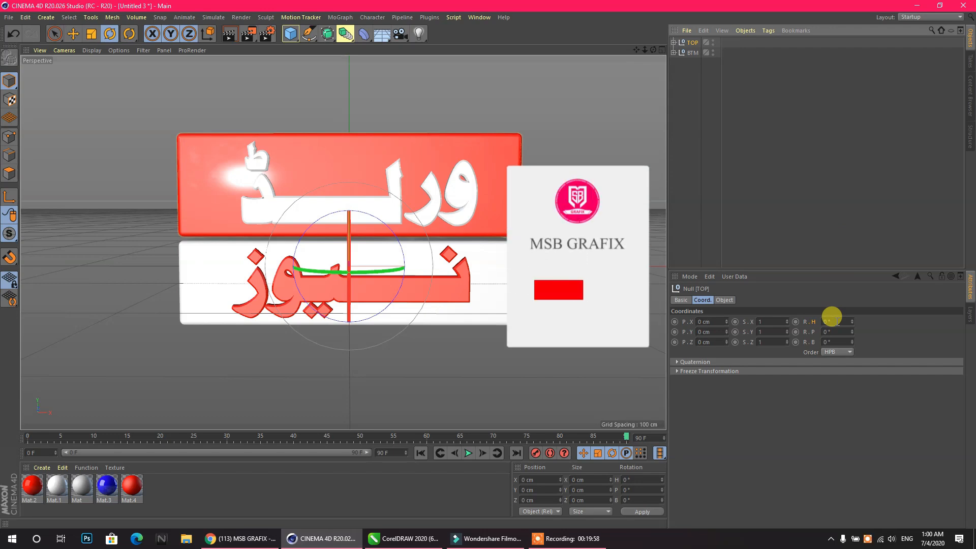
pyautogui.click(795, 323)
pyautogui.moveTo(627, 436); pyautogui.dragTo(5, 467)
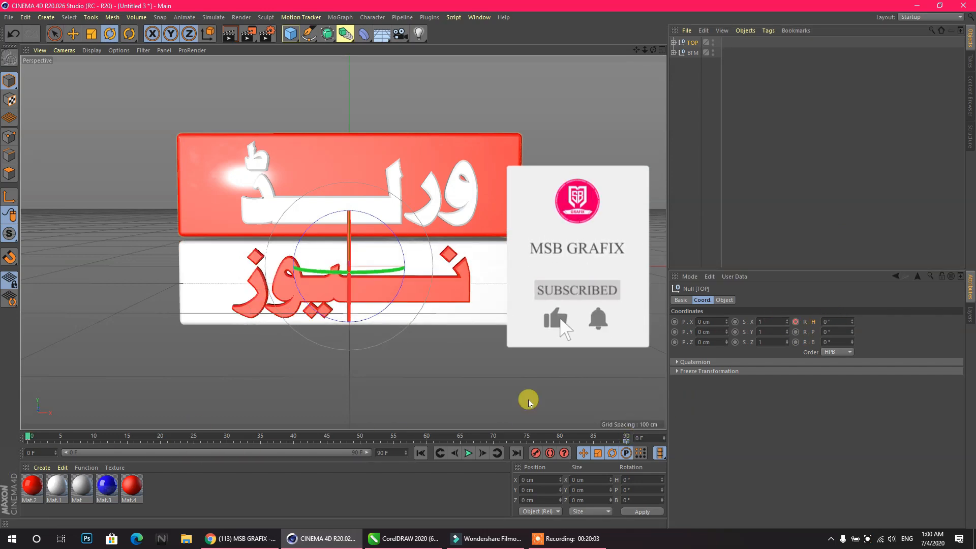
pyautogui.click(837, 321)
pyautogui.write('36')
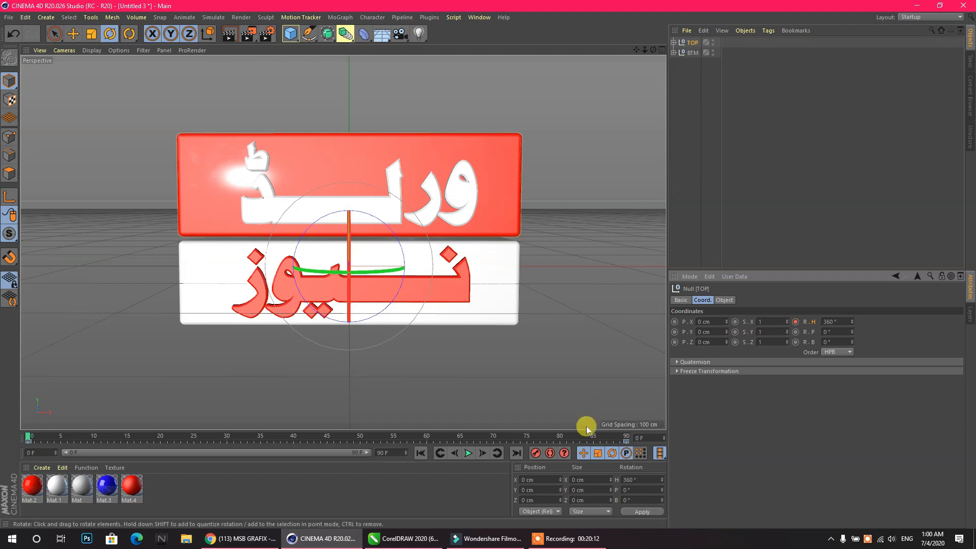
# - Preview the rotation animation and extend the timeline and its visible range to 180 frames
pyautogui.click(465, 454)
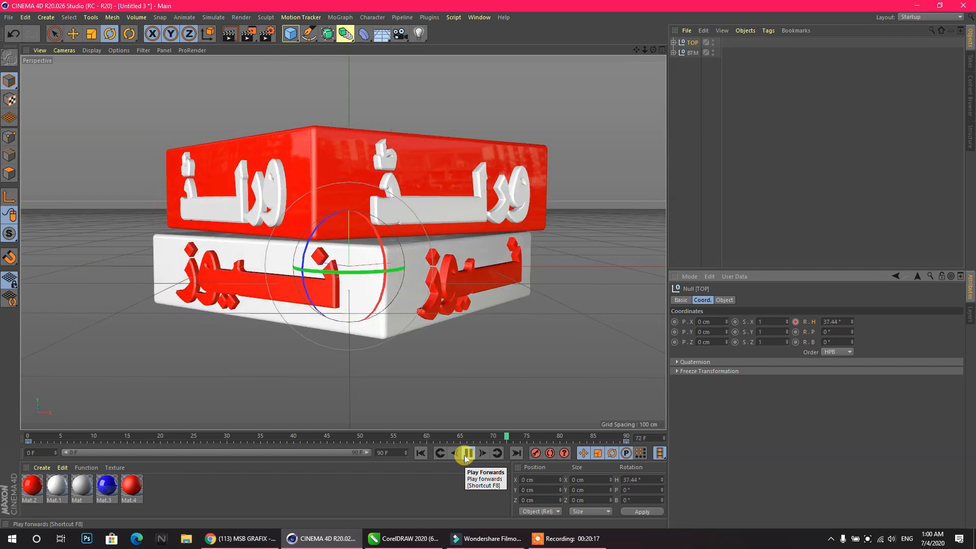
pyautogui.click(467, 453)
pyautogui.moveTo(385, 544)
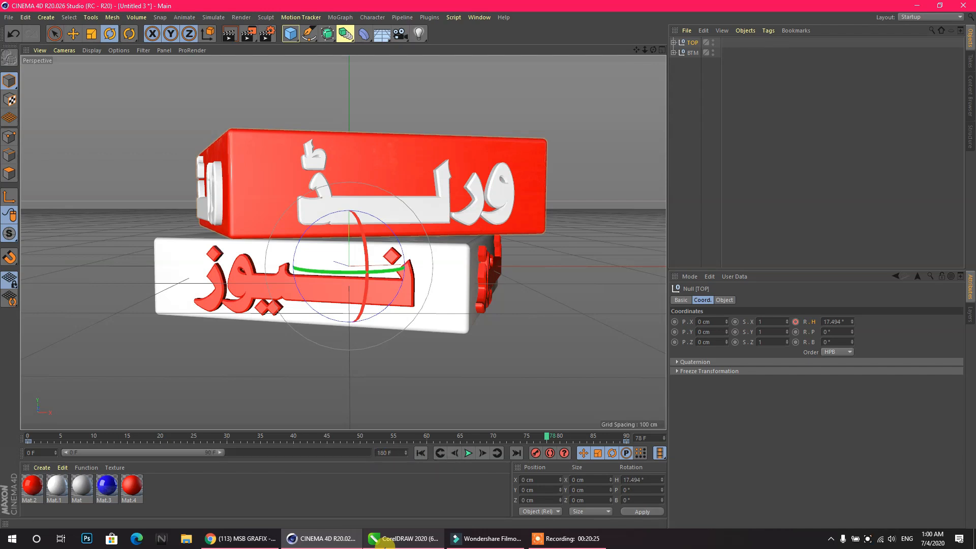
pyautogui.moveTo(223, 452); pyautogui.dragTo(573, 452)
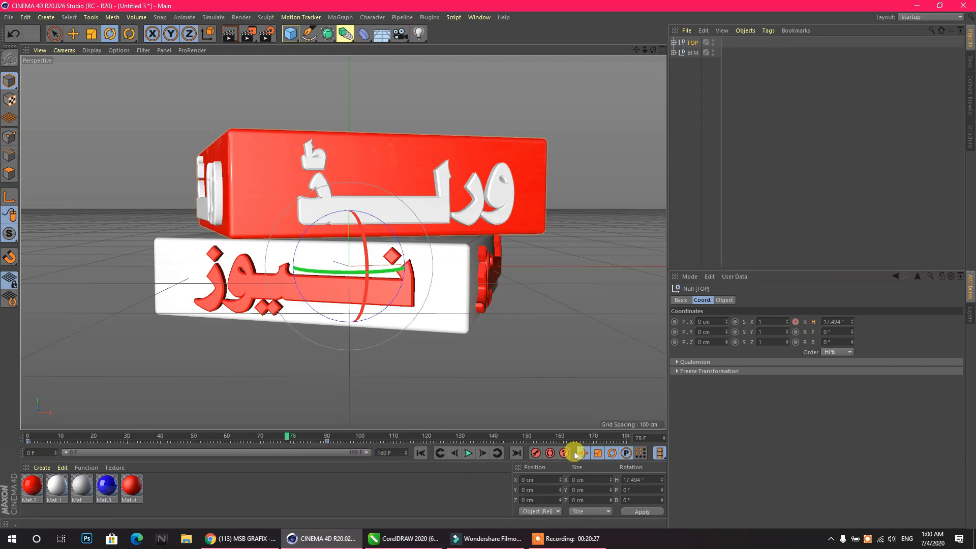
# - Move the final rotation keyframes to frame 170 for TOP and frame 160 for BTM
pyautogui.moveTo(327, 443); pyautogui.dragTo(589, 443)
pyautogui.moveTo(612, 445)
pyautogui.mouseDown()
pyautogui.moveTo(578, 447)
pyautogui.moveTo(594, 446)
pyautogui.mouseUp()
pyautogui.click(692, 52)
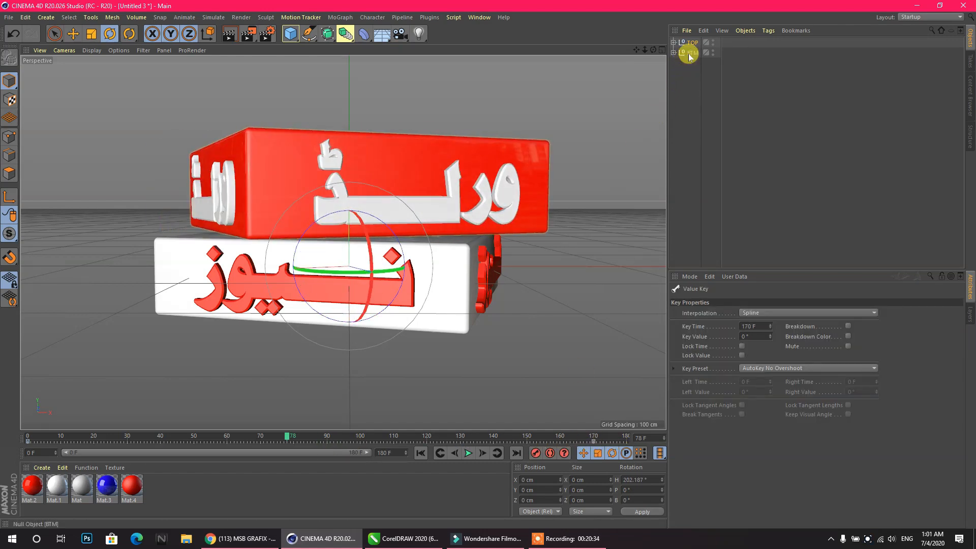
pyautogui.moveTo(368, 442); pyautogui.dragTo(501, 441)
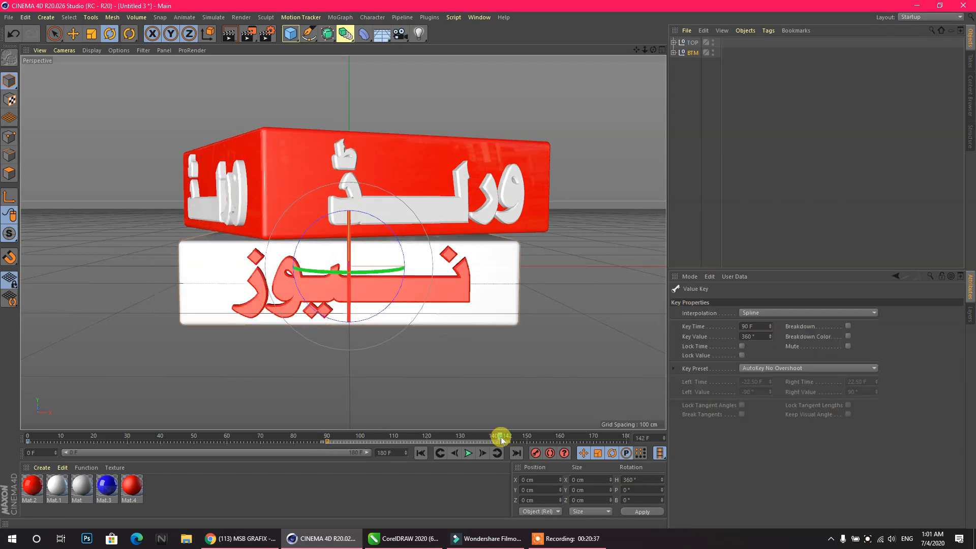
pyautogui.click(512, 442)
pyautogui.moveTo(510, 443); pyautogui.dragTo(560, 447)
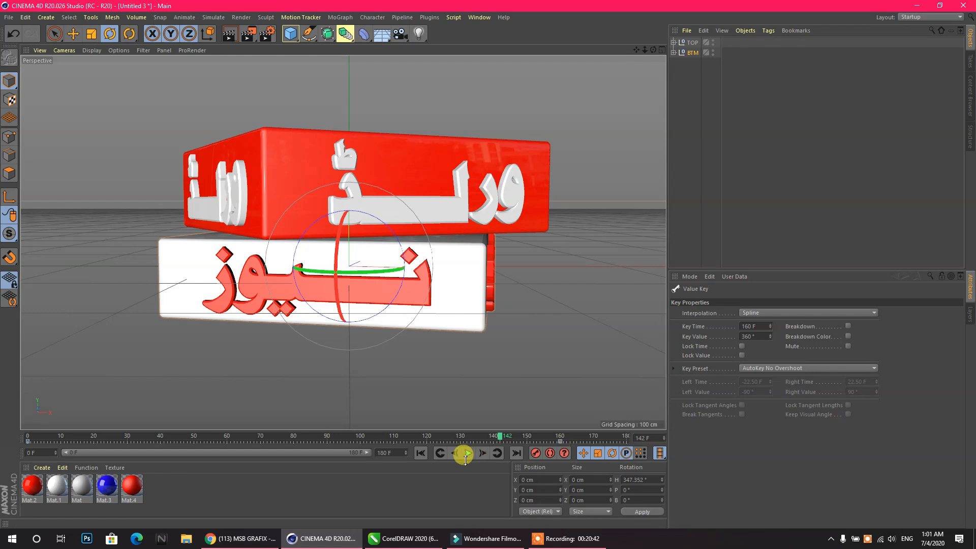
# - Move the first rotation keyframes to frame 21 for BTM and frame 3 for TOP
pyautogui.click(421, 453)
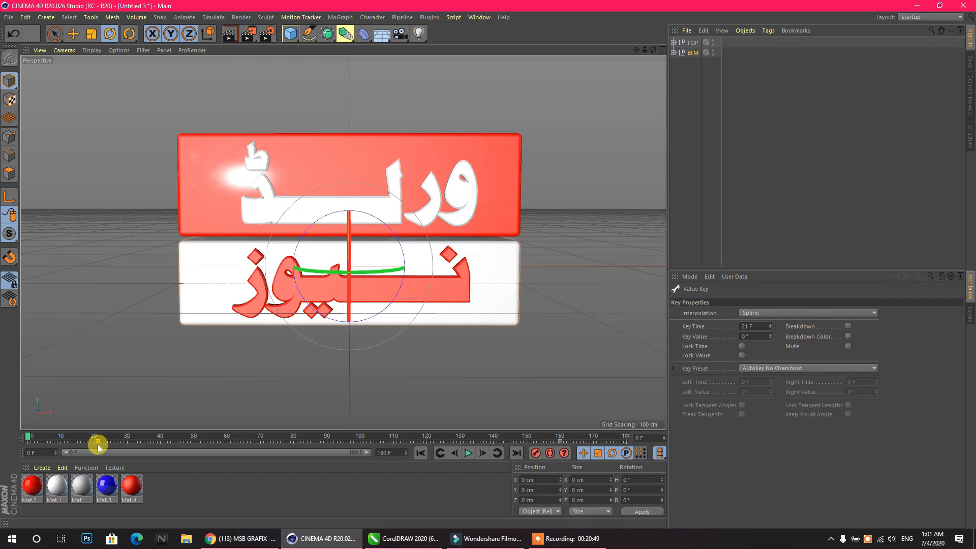
pyautogui.click(693, 43)
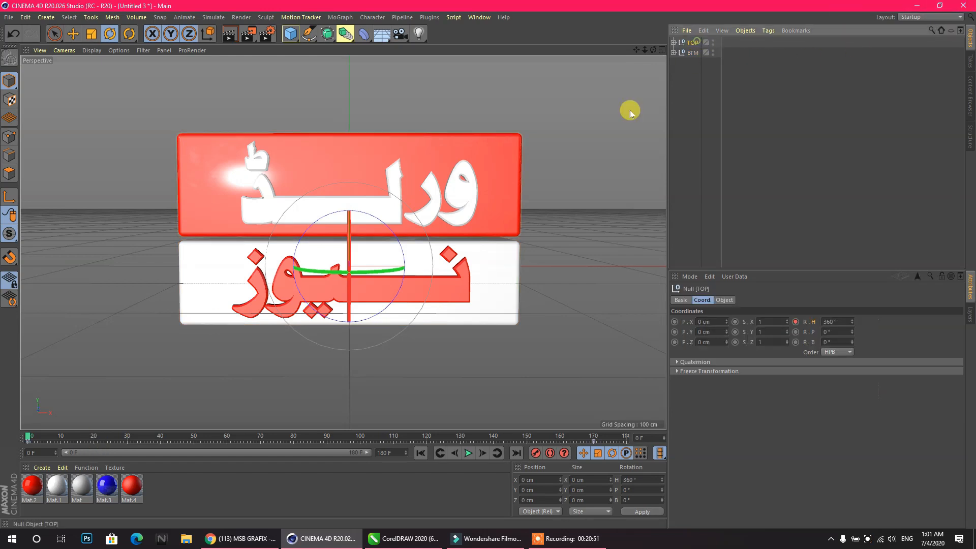
pyautogui.click(36, 440)
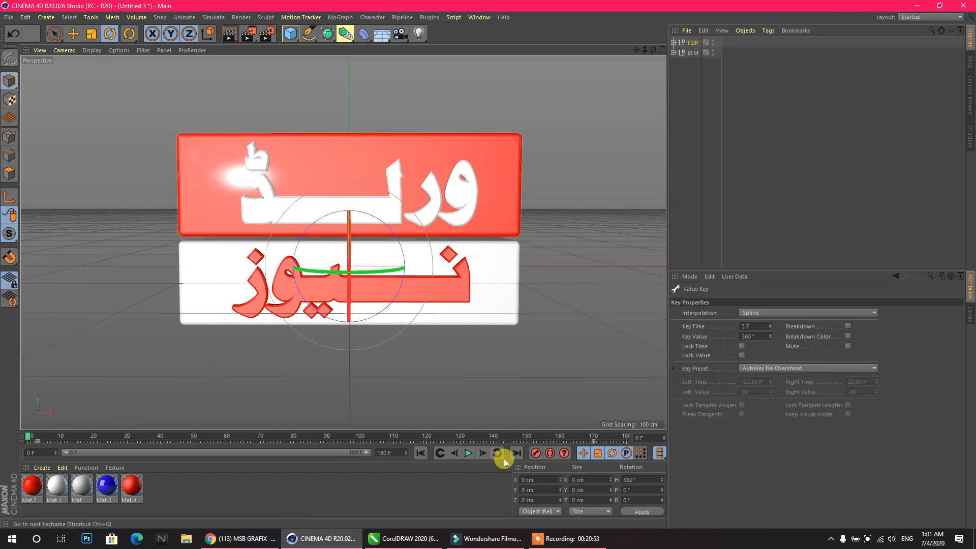
# - Play the retimed animation and return to its first frame
pyautogui.click(467, 453)
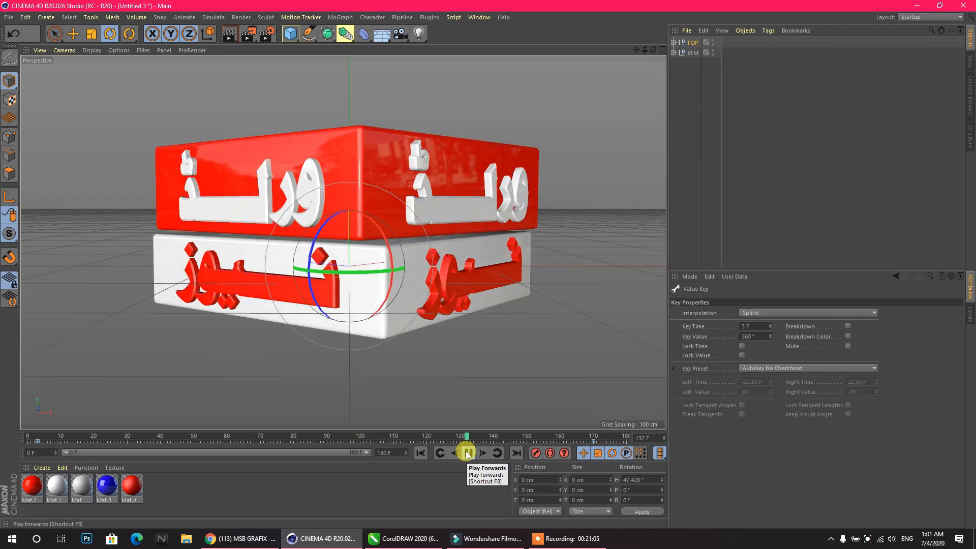
pyautogui.click(469, 453)
pyautogui.click(422, 455)
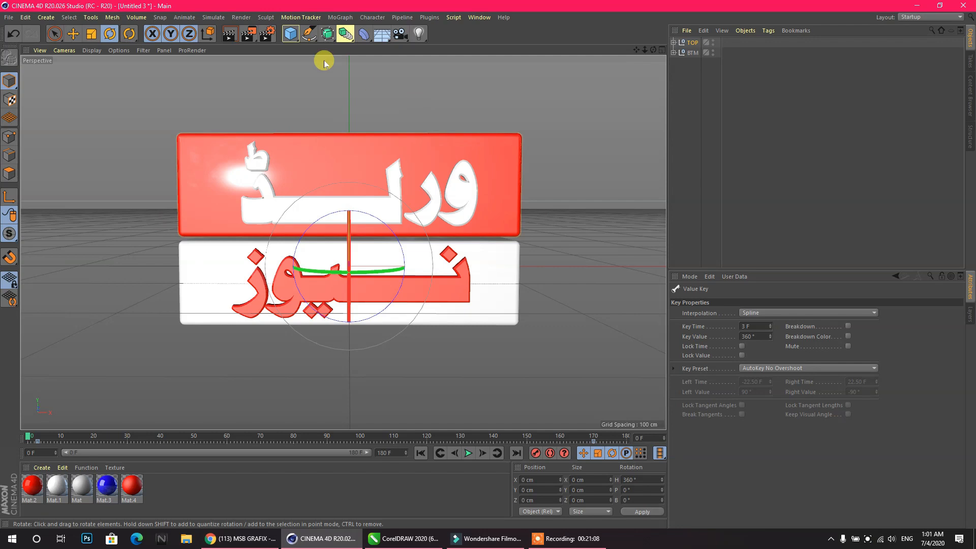
pyautogui.click(258, 40)
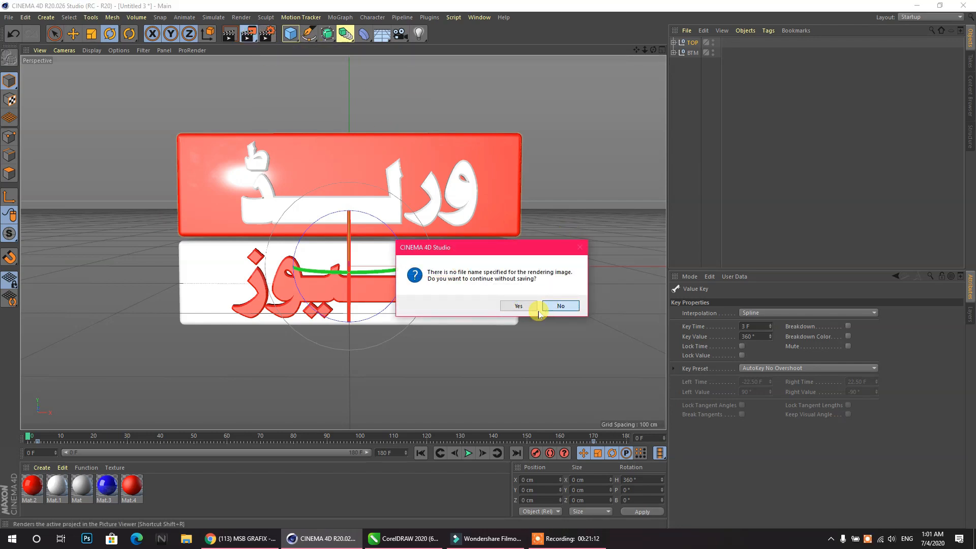
pyautogui.click(520, 306)
pyautogui.click(963, 158)
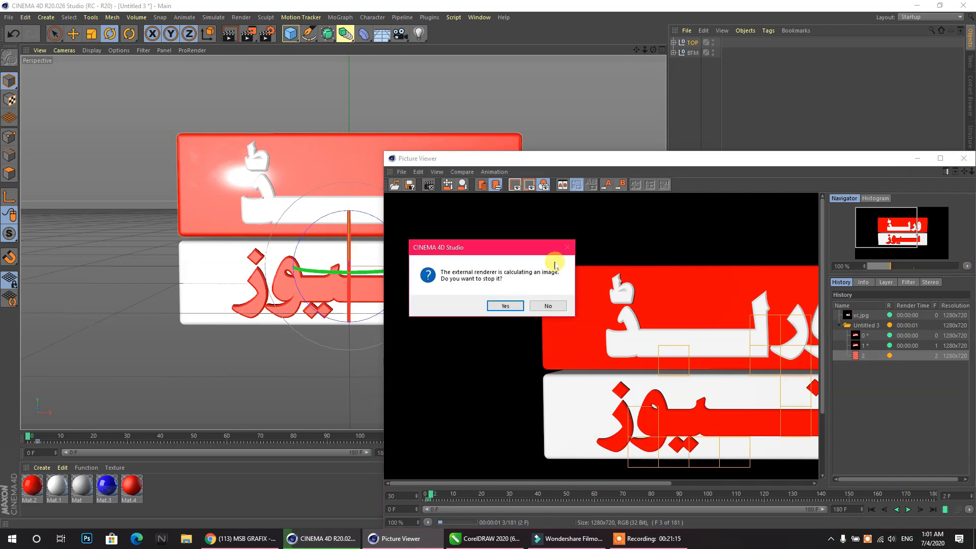
pyautogui.click(489, 305)
# - Set the render's output file to s34 on the D drive and close the render settings
pyautogui.click(266, 33)
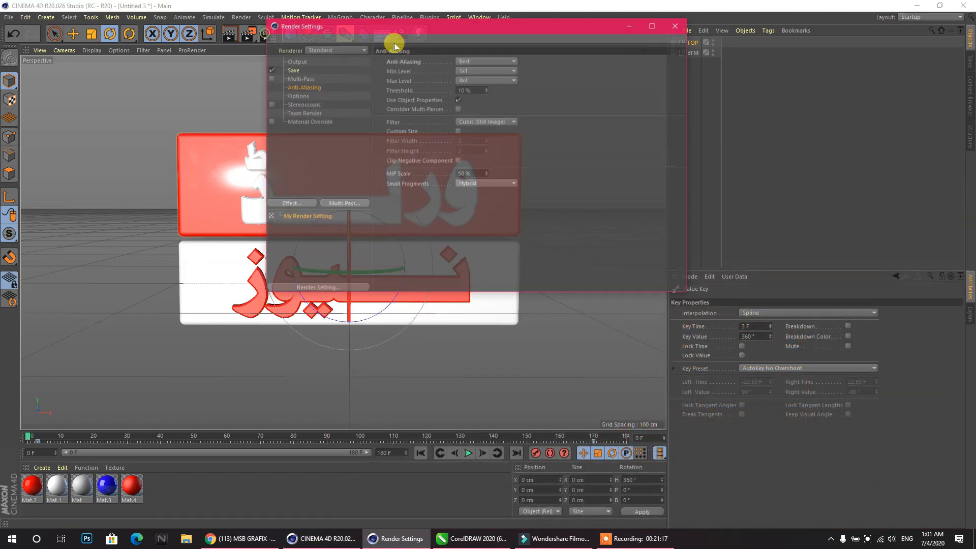
pyautogui.click(300, 61)
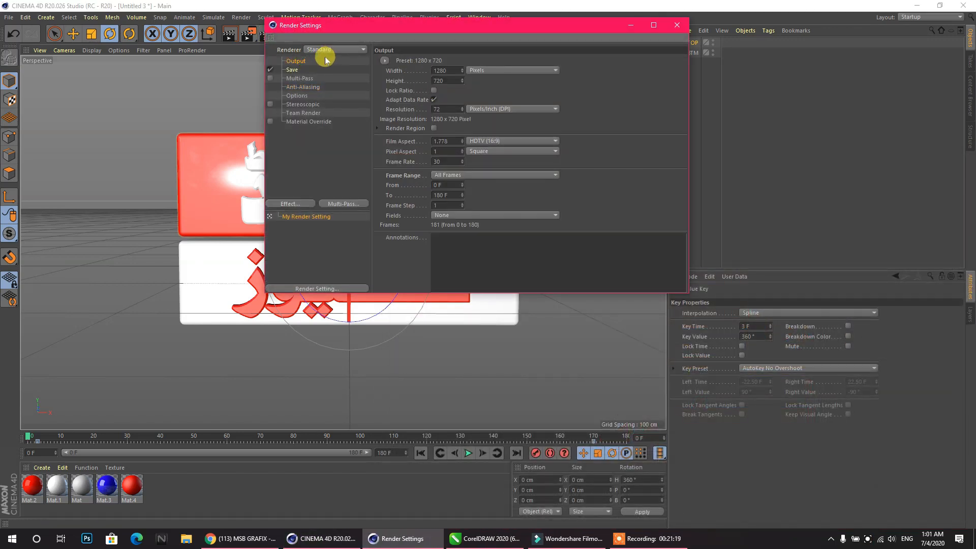
pyautogui.click(294, 71)
pyautogui.click(662, 78)
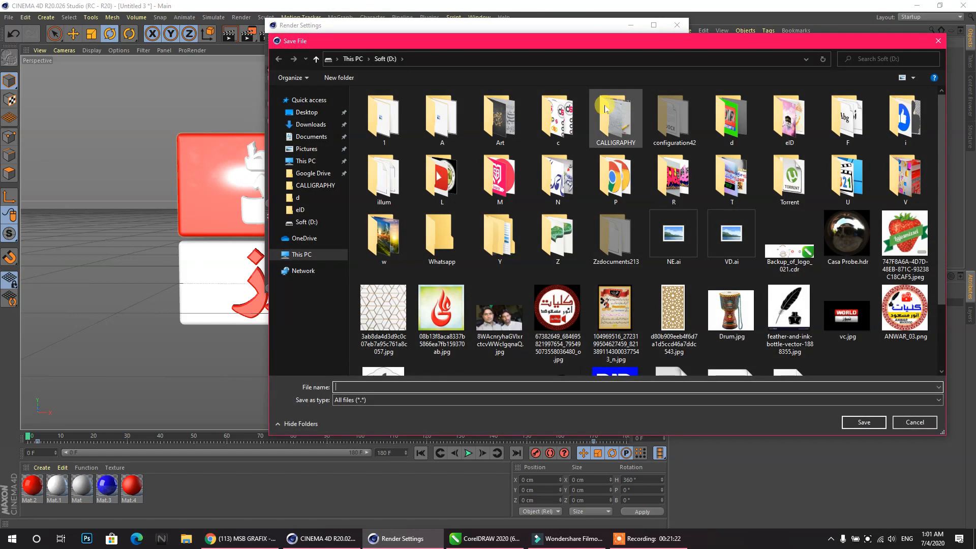
pyautogui.scroll(-1, 453, 102)
pyautogui.click(407, 386)
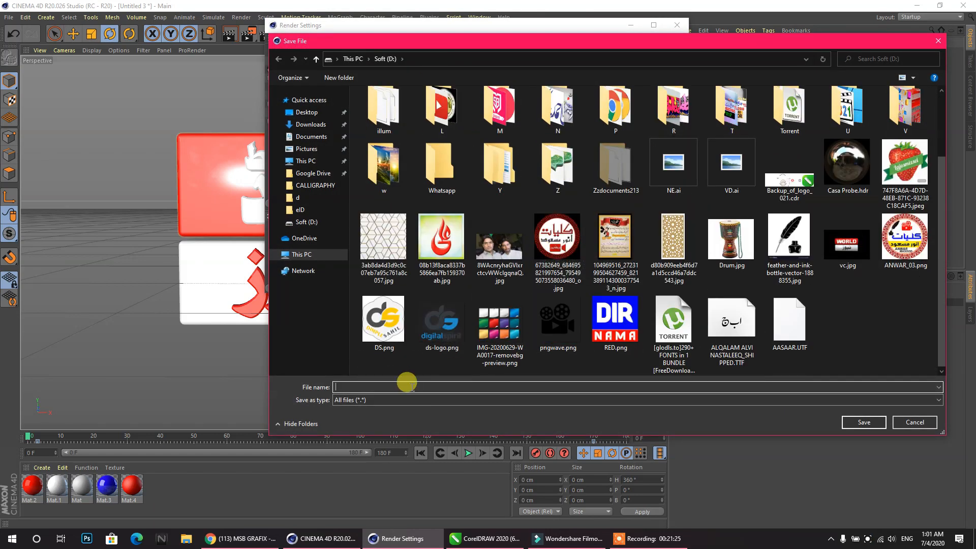
pyautogui.click(864, 420)
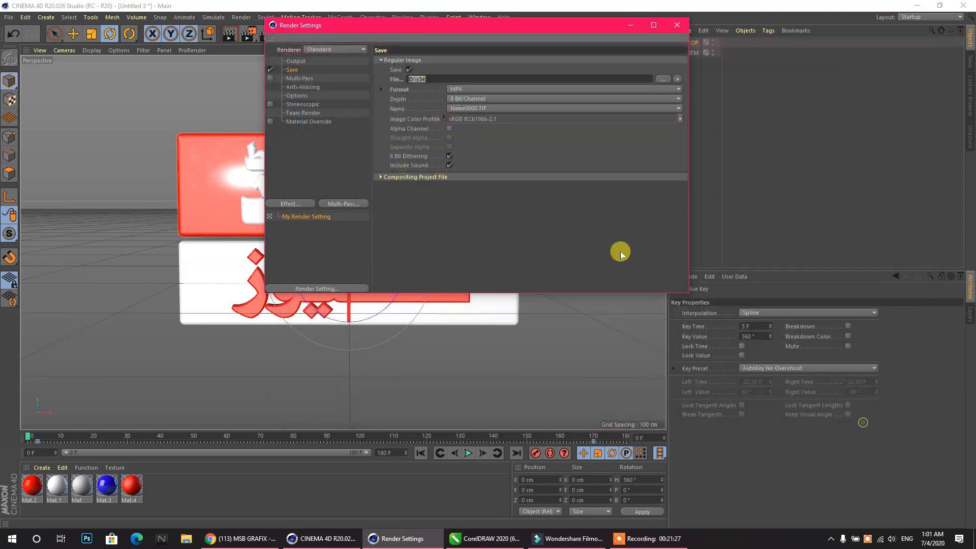
pyautogui.click(676, 25)
# - Start rendering the animation in the Picture Viewer and minimize both program windows to the desktop
pyautogui.click(248, 33)
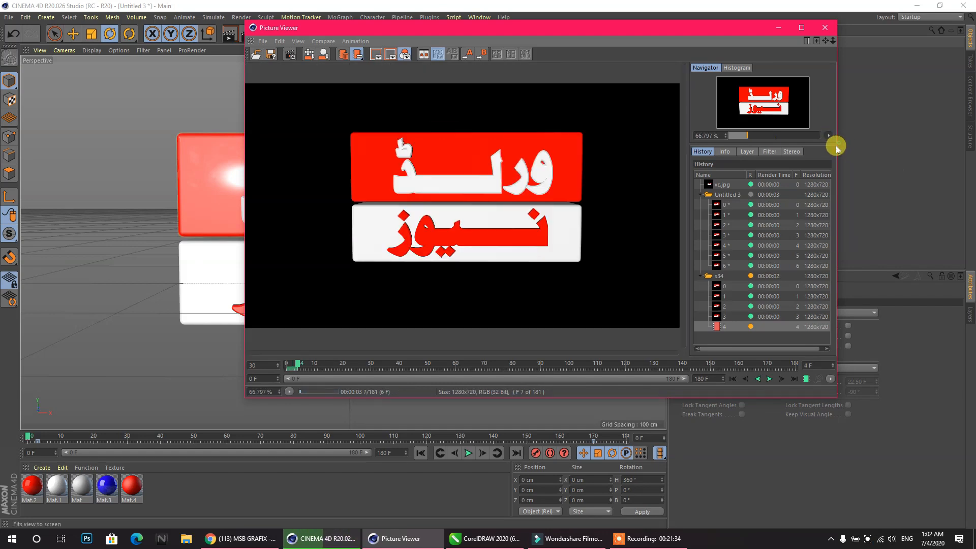
pyautogui.click(778, 27)
pyautogui.click(916, 5)
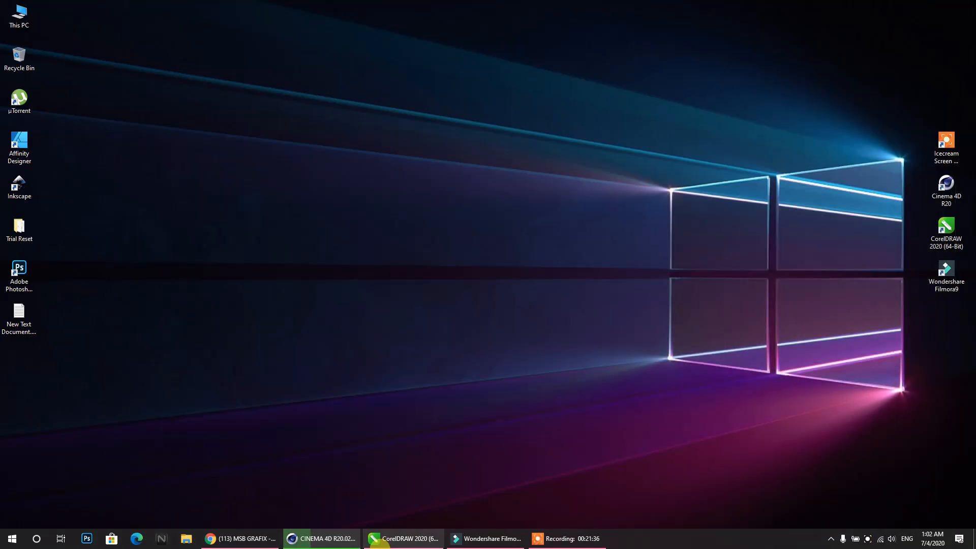
# - Switch to Filmora, open the media import dialog and browse the Z folder on the D drive for footage
pyautogui.click(467, 538)
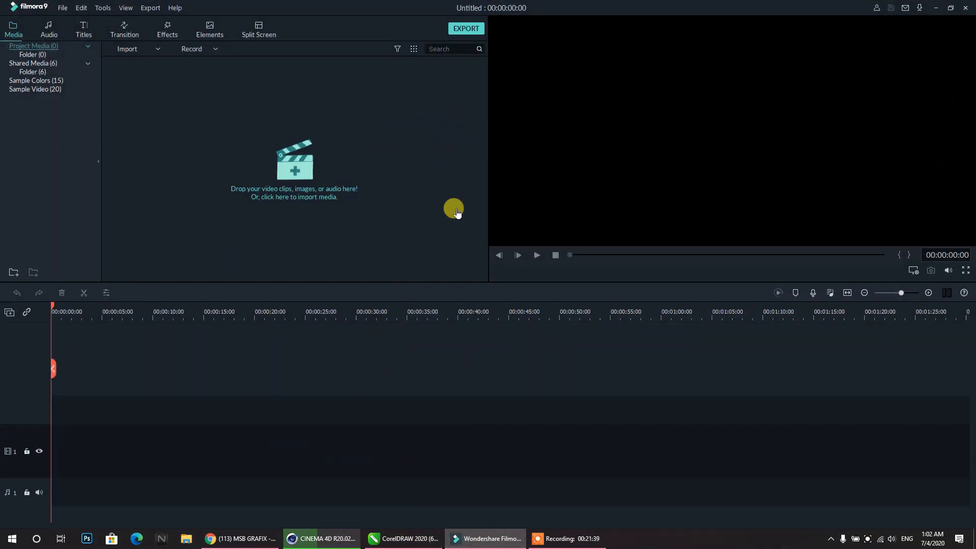
pyautogui.click(302, 174)
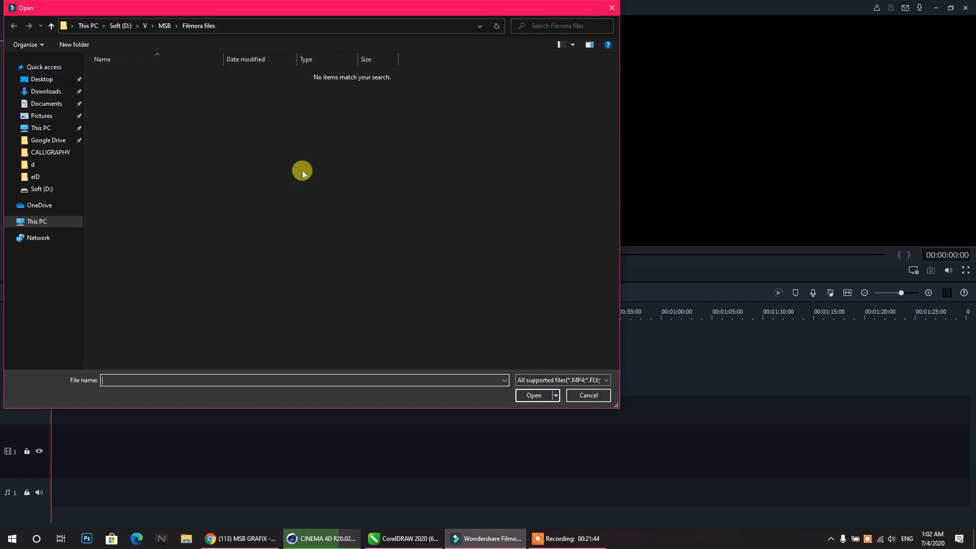
pyautogui.click(175, 27)
pyautogui.click(183, 118)
pyautogui.click(160, 26)
pyautogui.click(145, 25)
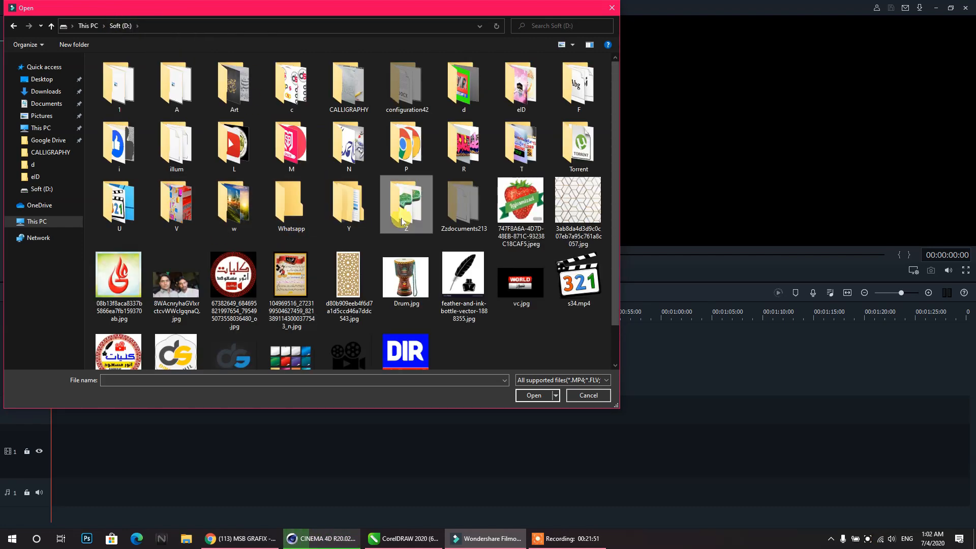
pyautogui.doubleClick(401, 218)
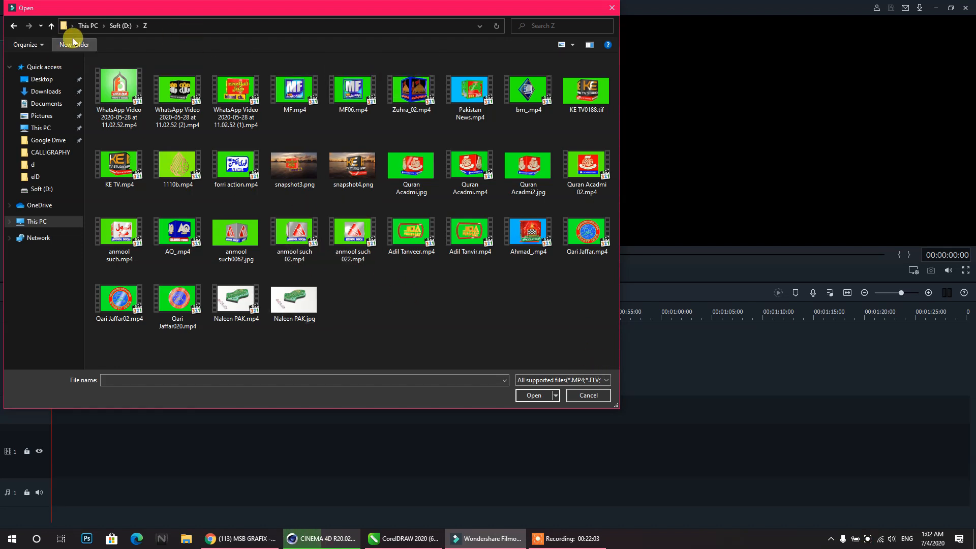
# - Look through the Z and D folders on the E drive for a video to import
pyautogui.click(120, 25)
pyautogui.click(88, 25)
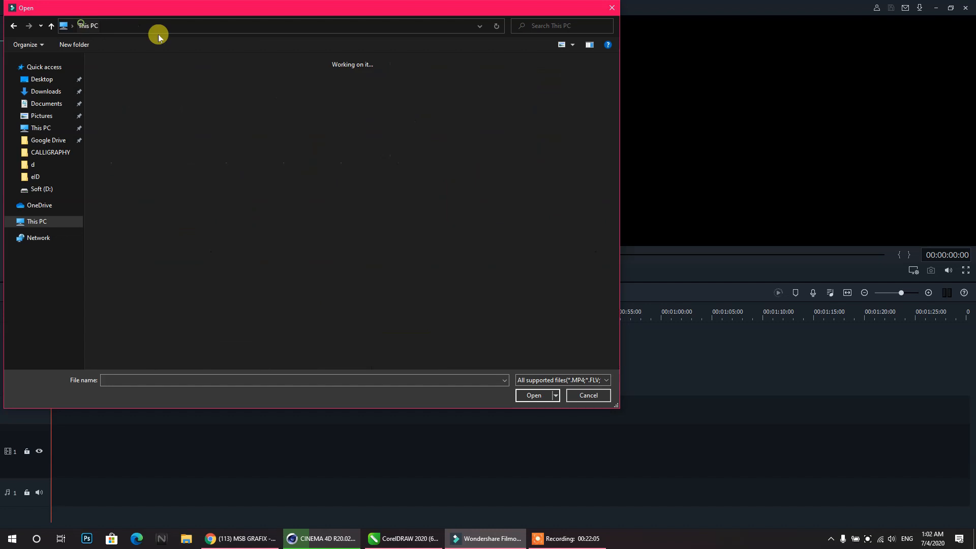
pyautogui.doubleClick(410, 106)
pyautogui.doubleClick(339, 265)
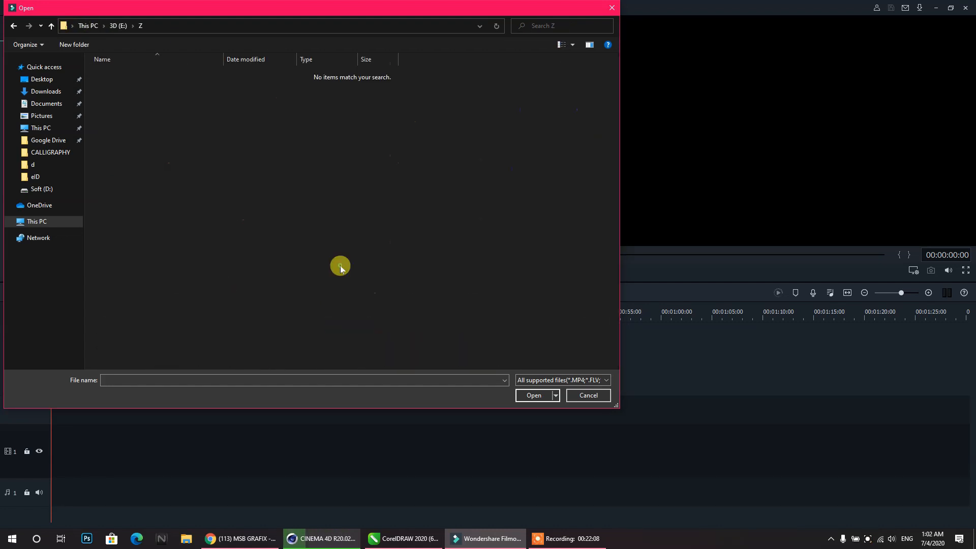
pyautogui.click(117, 26)
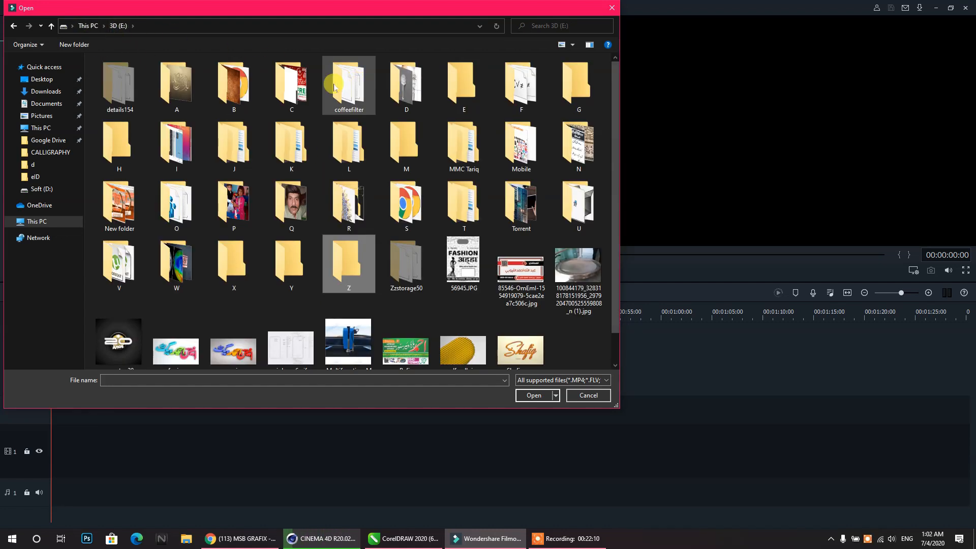
pyautogui.doubleClick(402, 102)
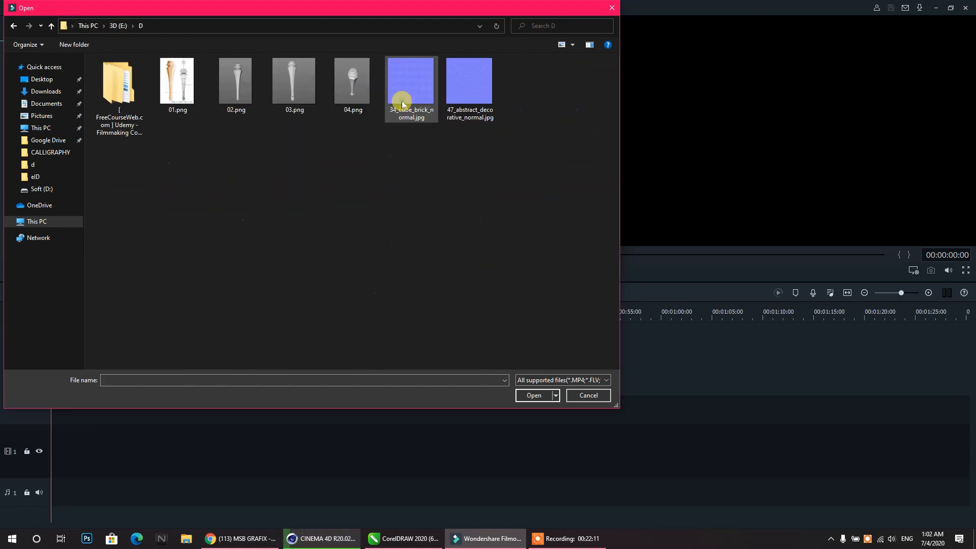
# - Return to the D drive and look through its eID and d folders and loose files for a video
pyautogui.click(125, 30)
pyautogui.click(89, 27)
pyautogui.doubleClick(299, 102)
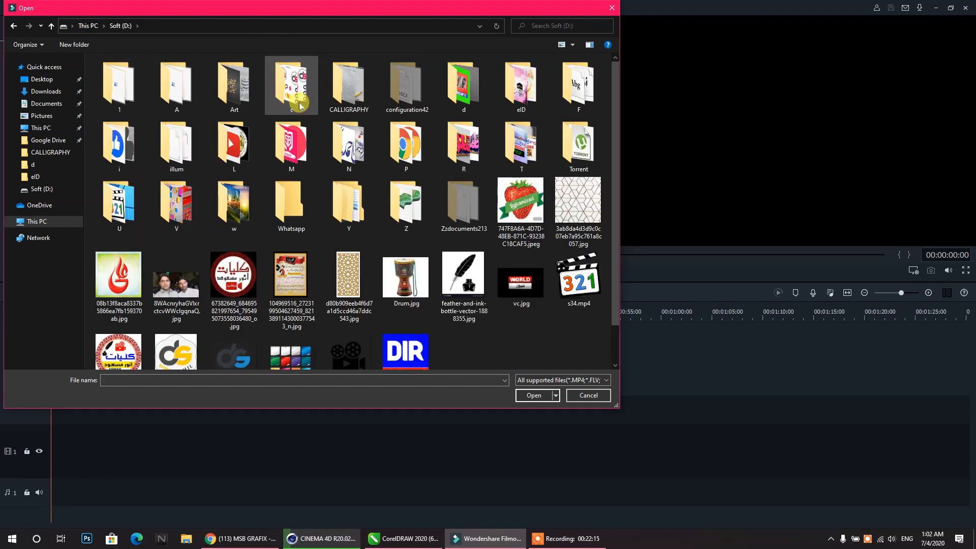
pyautogui.doubleClick(504, 101)
pyautogui.click(120, 25)
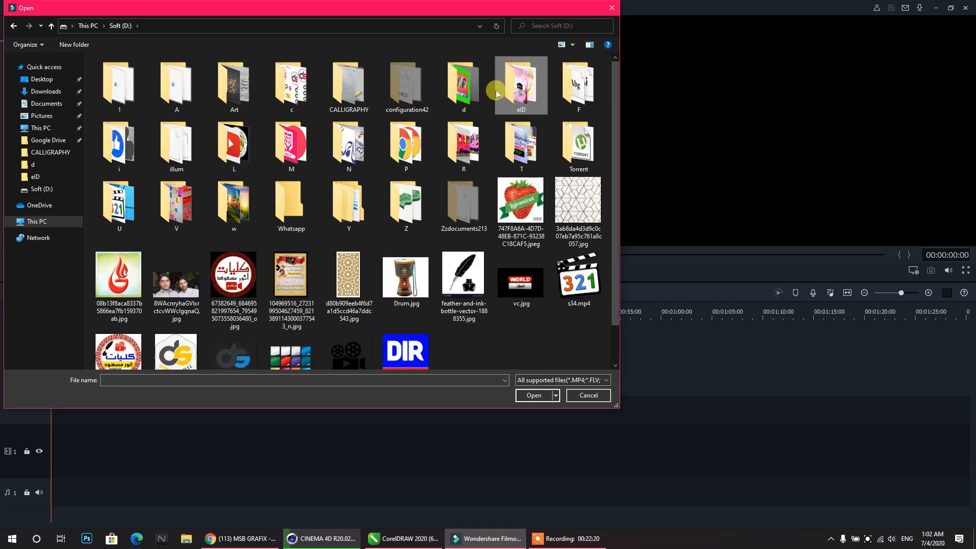
pyautogui.doubleClick(482, 90)
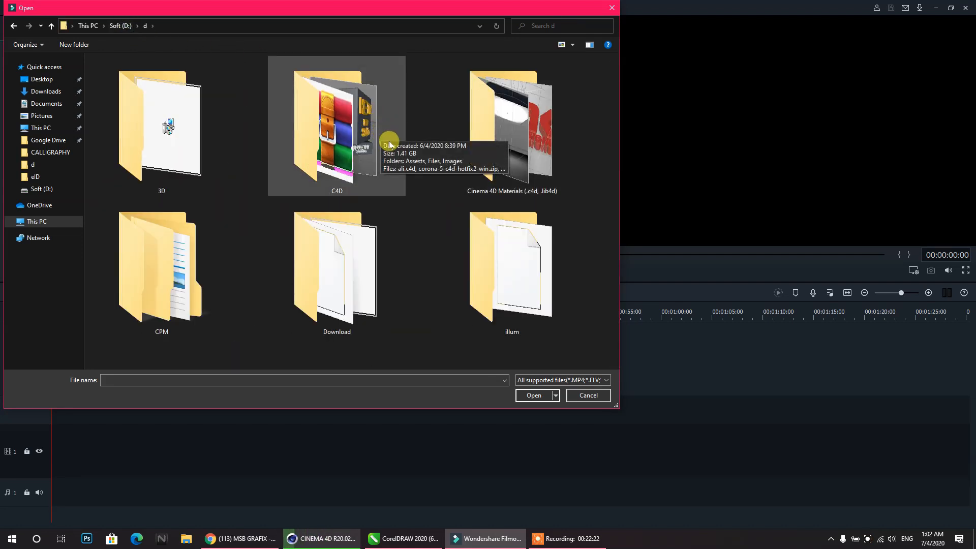
pyautogui.click(122, 25)
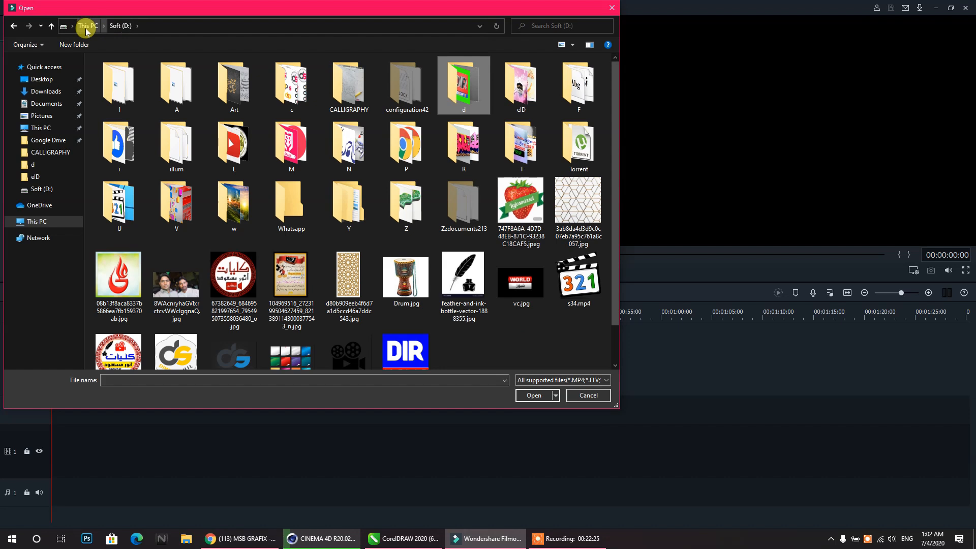
pyautogui.scroll(-1, 376, 285)
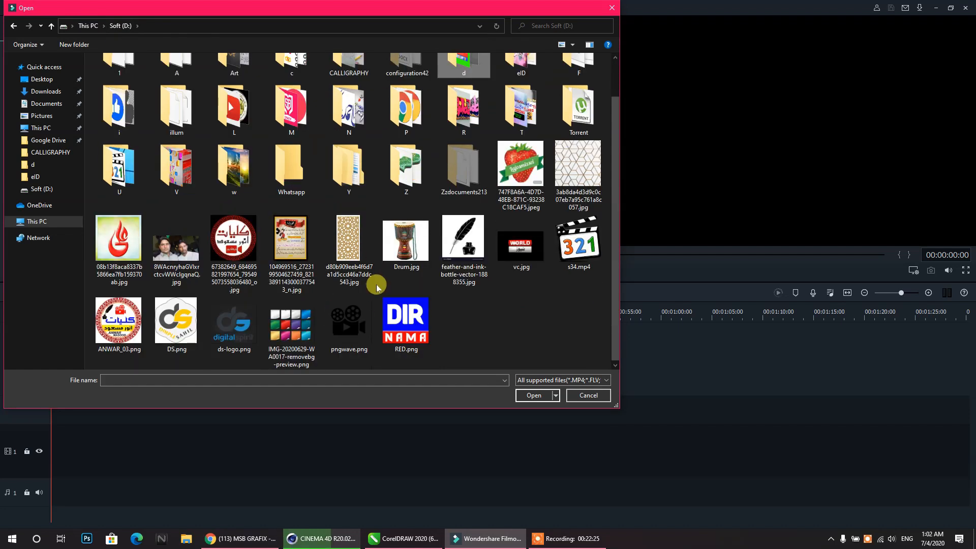
# - Check the render progress in Cinema 4D's Picture Viewer and return to Filmora's import dialog
pyautogui.click(332, 542)
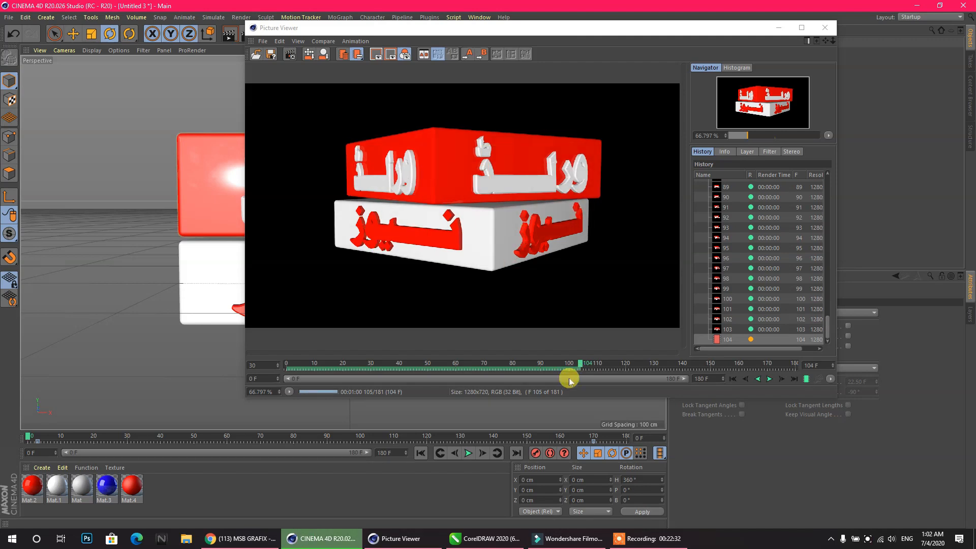
pyautogui.click(545, 537)
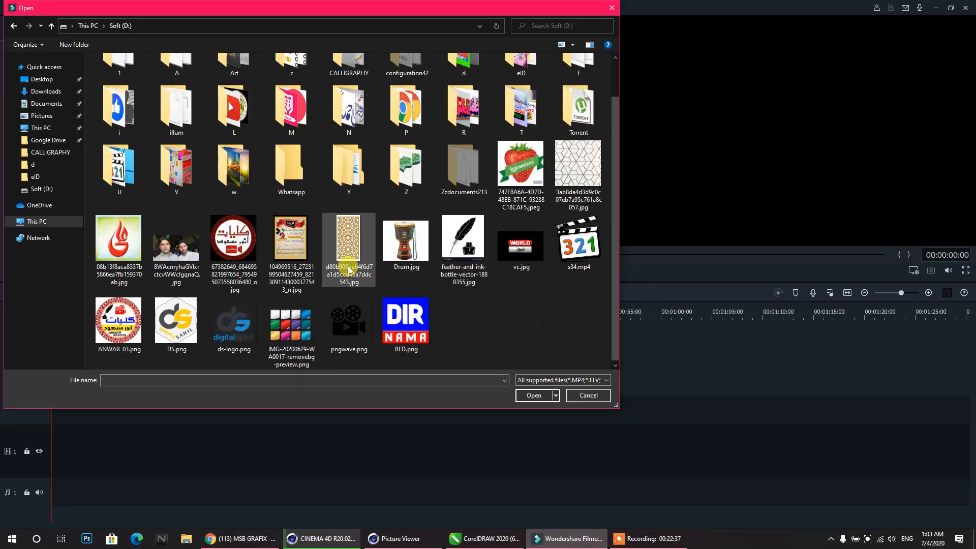
# - Import "Calligraphy to 3D tittle Design by #msbgrafix.mp4" from the V > MSB > Recored > Done folder on the D drive
pyautogui.doubleClick(183, 169)
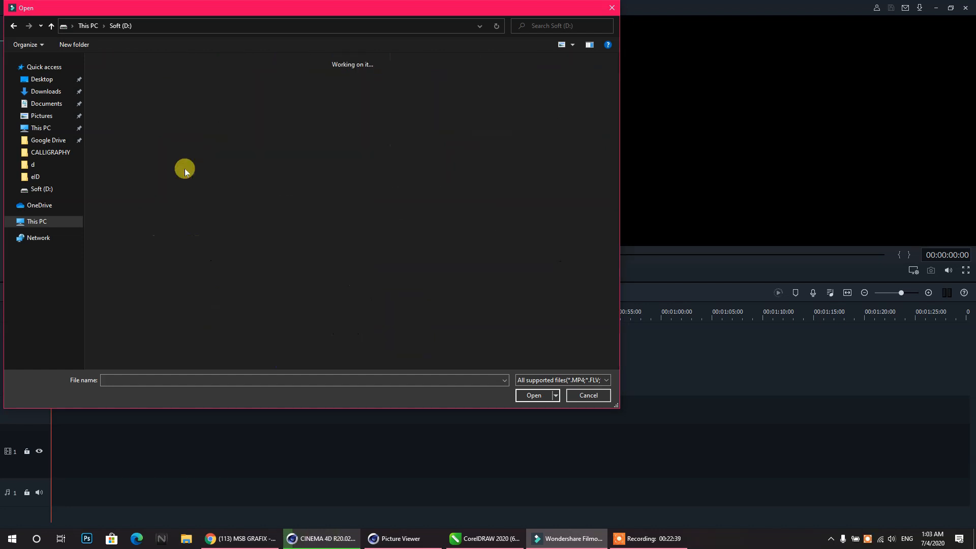
pyautogui.doubleClick(178, 85)
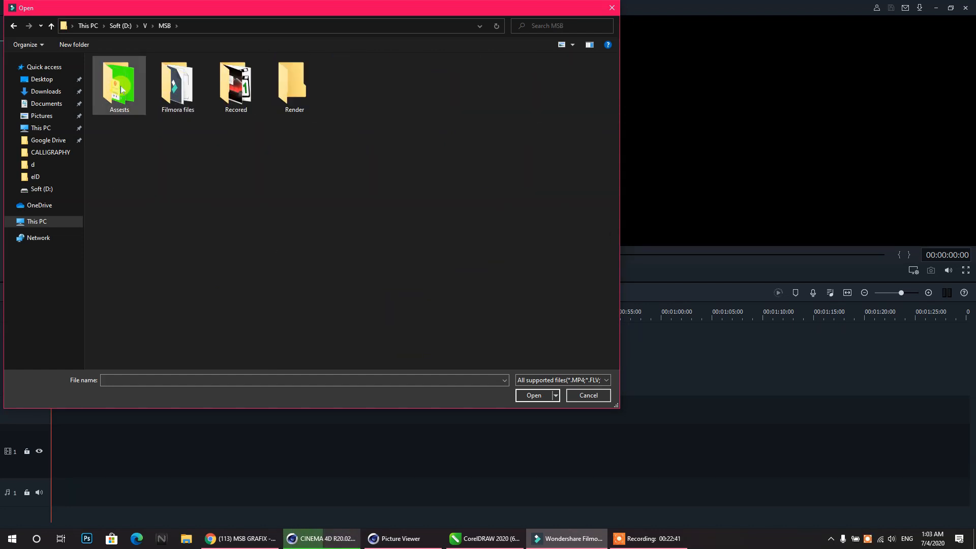
pyautogui.doubleClick(230, 83)
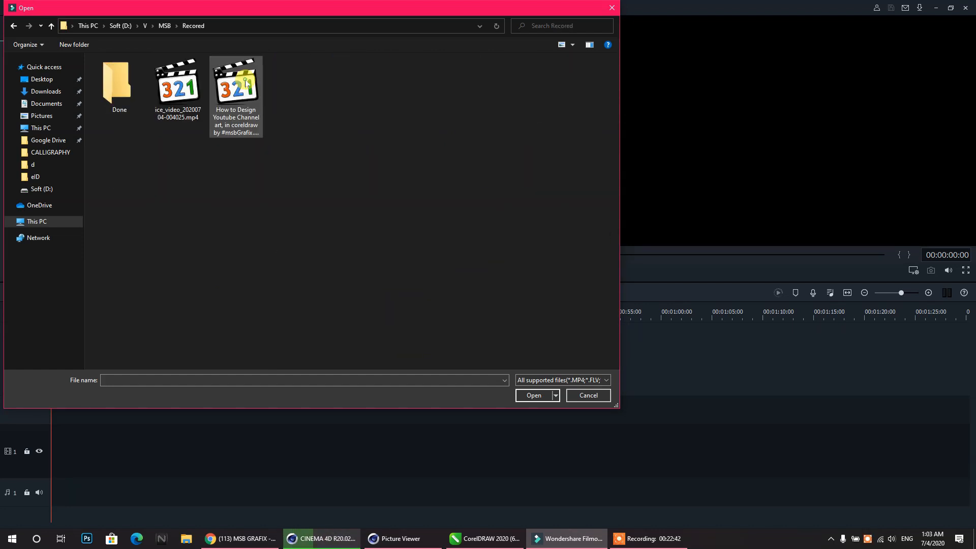
pyautogui.doubleClick(127, 77)
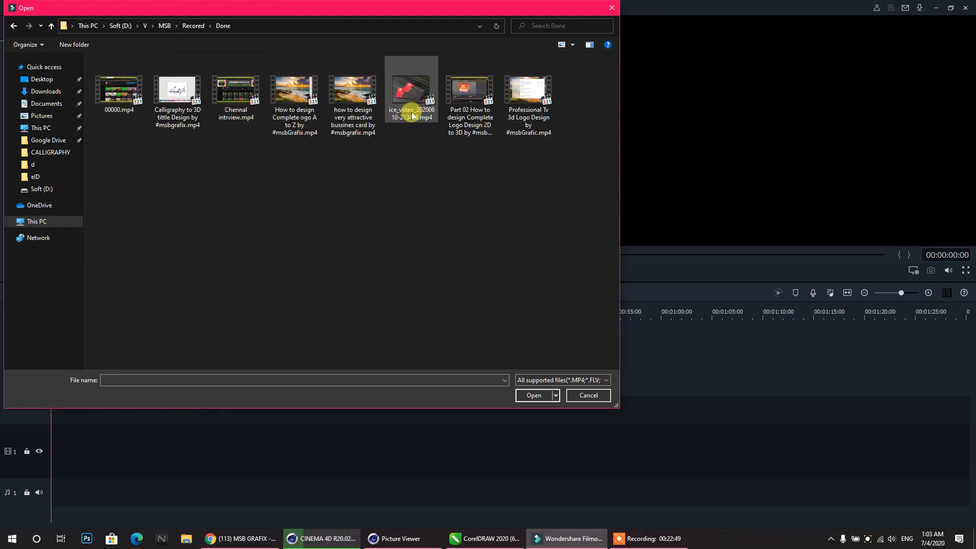
pyautogui.click(477, 119)
pyautogui.press('Right')
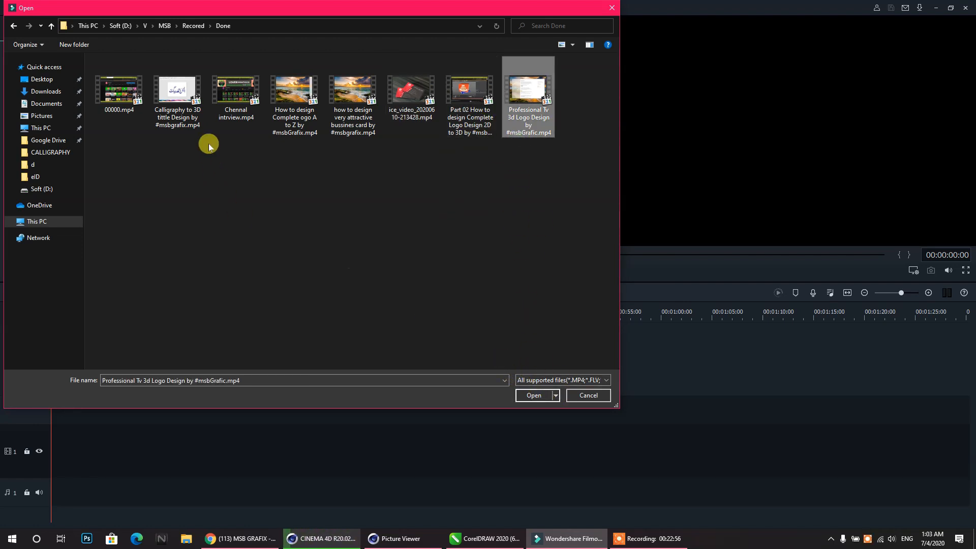
pyautogui.click(173, 105)
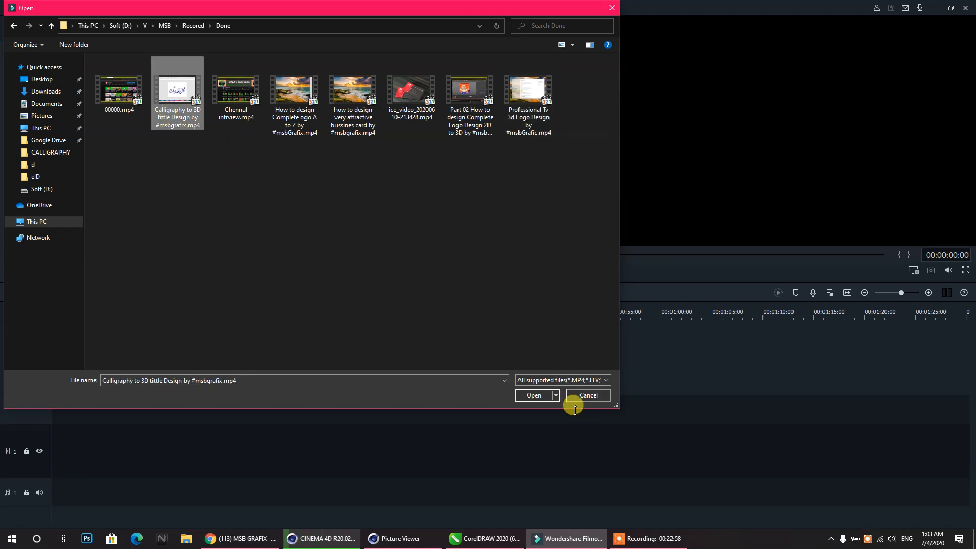
pyautogui.click(534, 395)
# - Place the calligraphy video at the start of video track 1, matching the project settings to the media at 1920 x 1080 23fps
pyautogui.moveTo(180, 105); pyautogui.dragTo(56, 460)
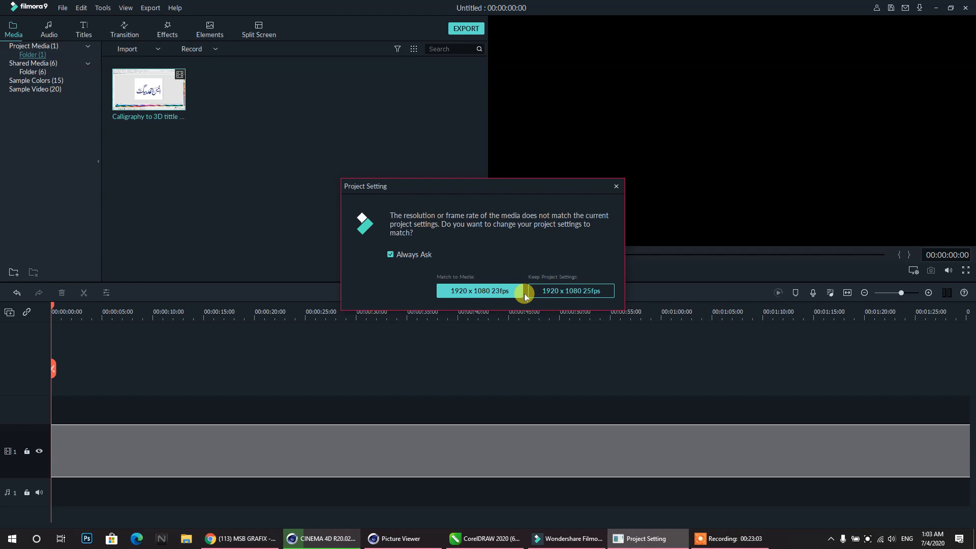
pyautogui.click(543, 294)
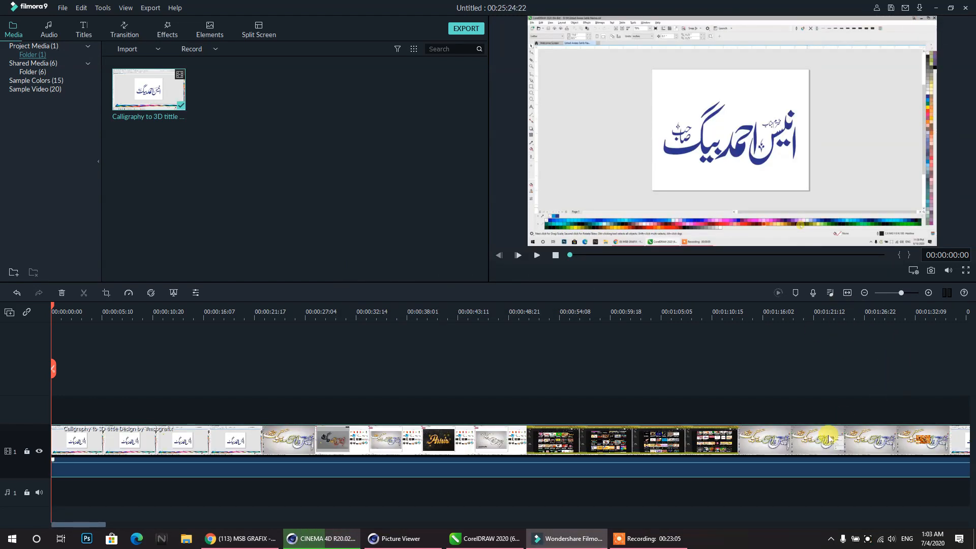
# - Split the calligraphy clip at 00:01:33:12 and delete the part after the cut
pyautogui.click(924, 312)
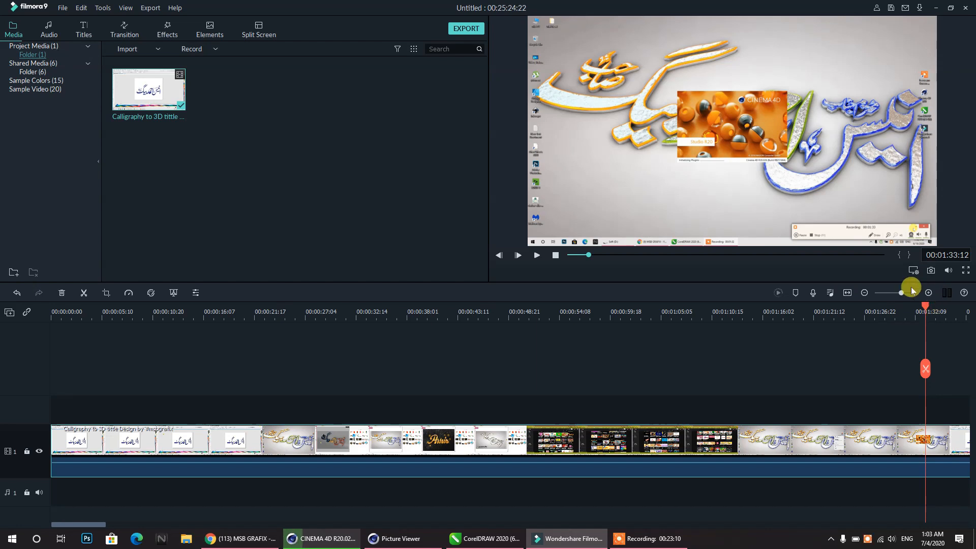
pyautogui.click(926, 369)
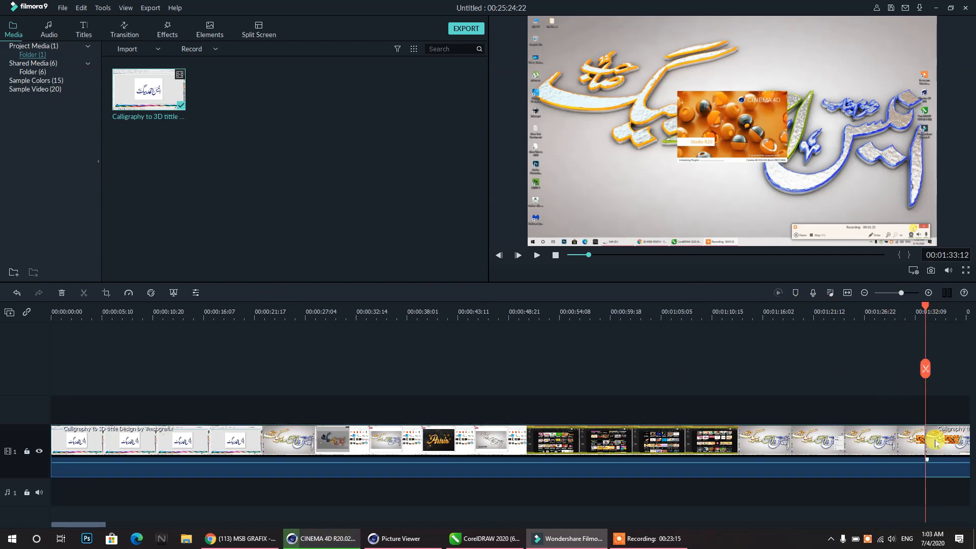
pyautogui.press('Delete')
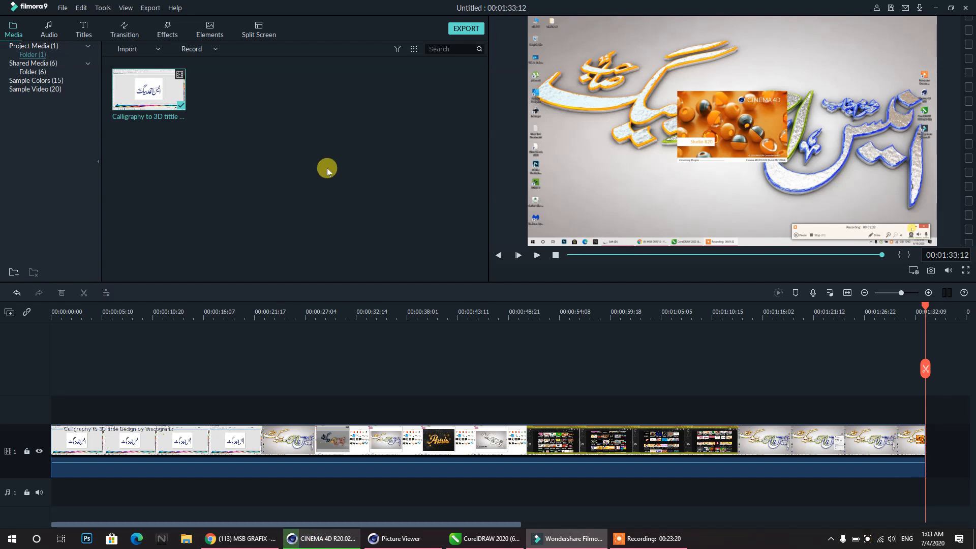
# - View the shared and project media, check the logo render in Cinema 4D's Picture Viewer, and return to Filmora
pyautogui.click(31, 72)
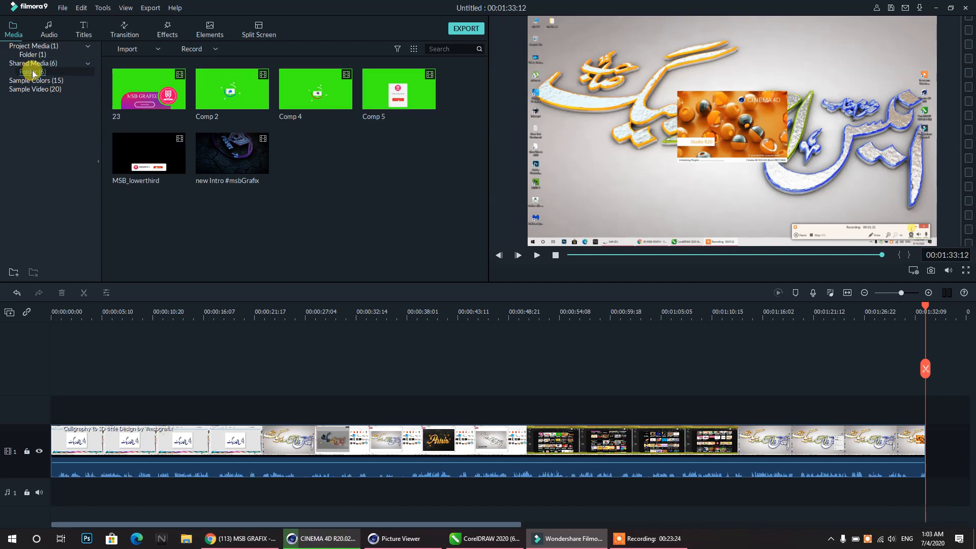
pyautogui.click(34, 46)
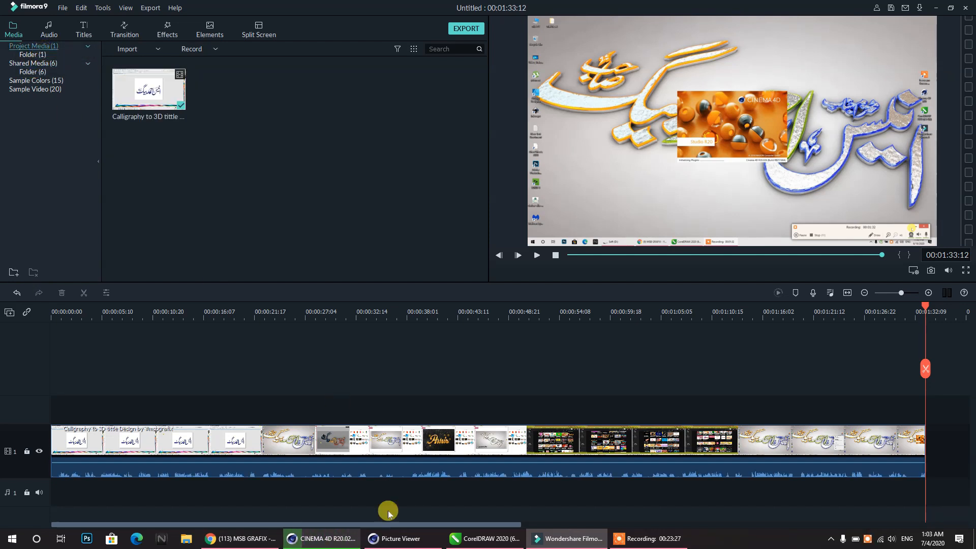
pyautogui.click(399, 538)
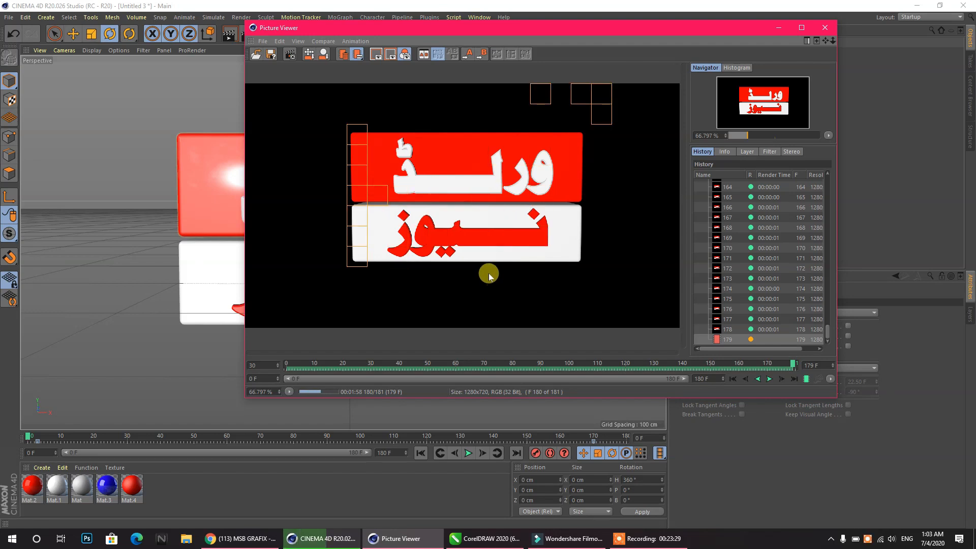
pyautogui.click(486, 539)
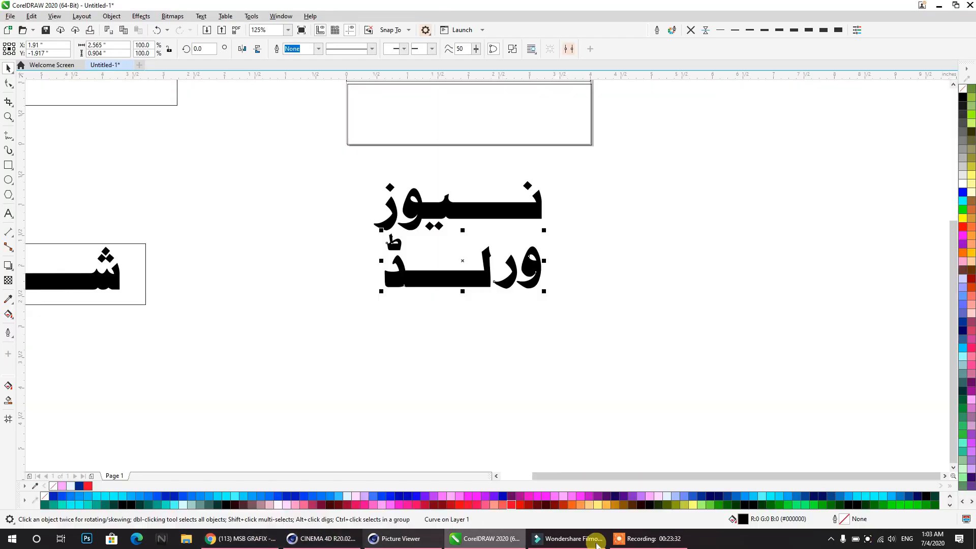
pyautogui.click(597, 541)
# - Import the rendered logo animation s34.mp4 from the D drive into the project media
pyautogui.doubleClick(163, 148)
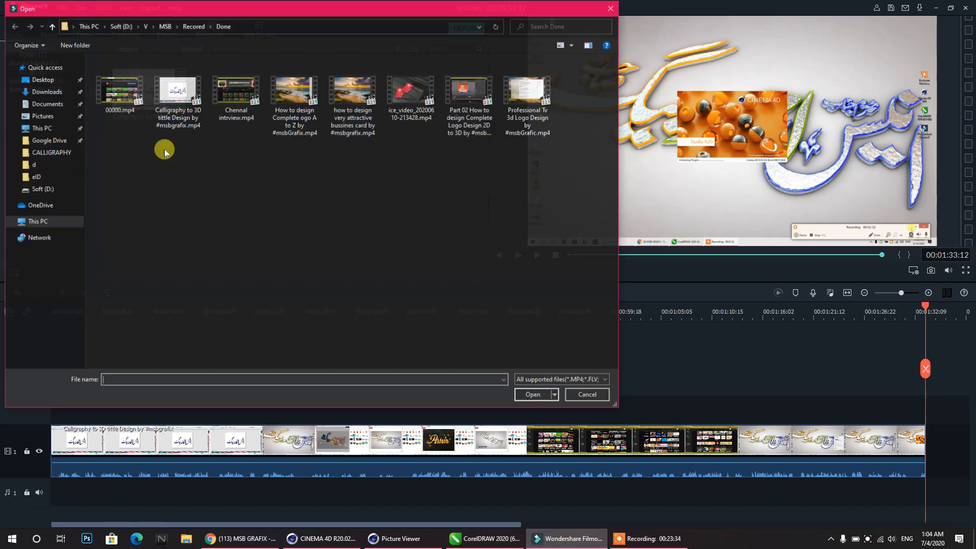
pyautogui.click(116, 25)
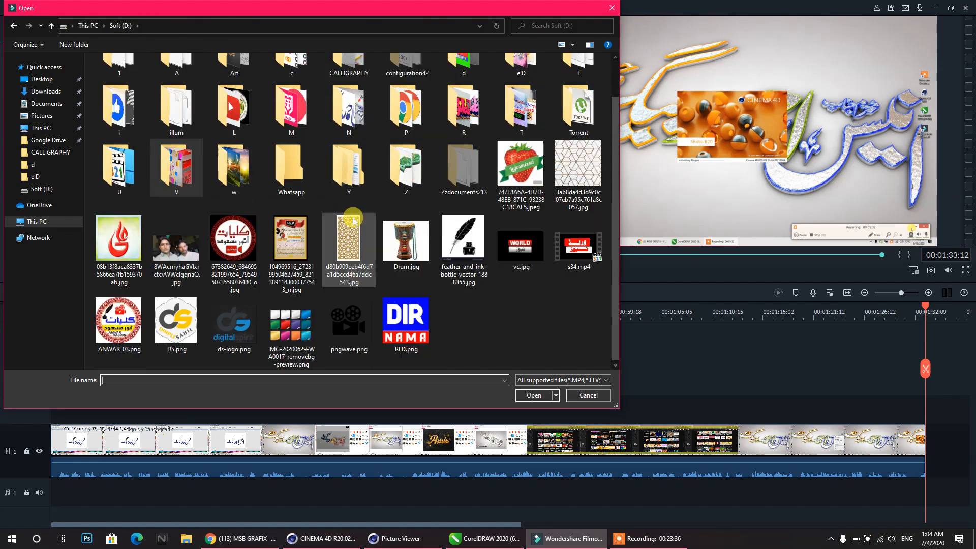
pyautogui.click(569, 279)
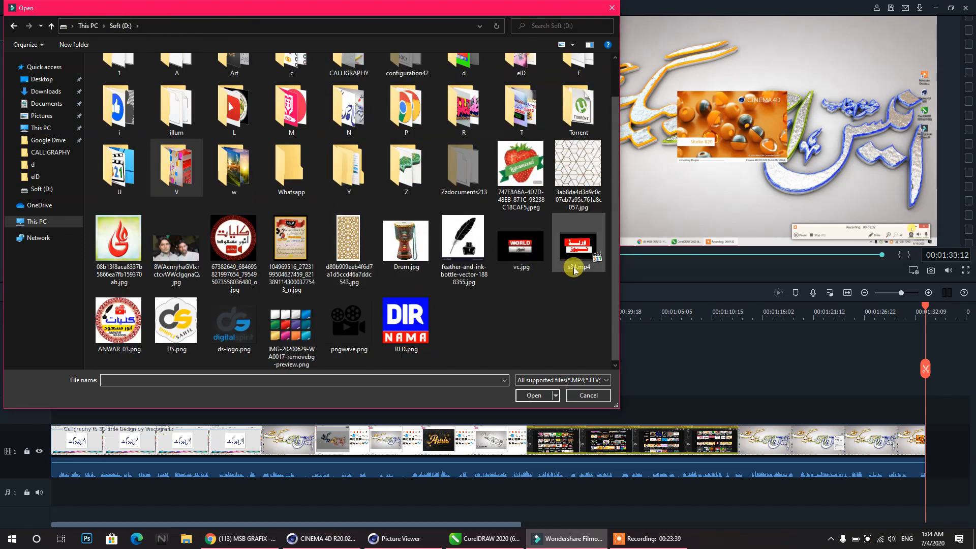
pyautogui.click(534, 395)
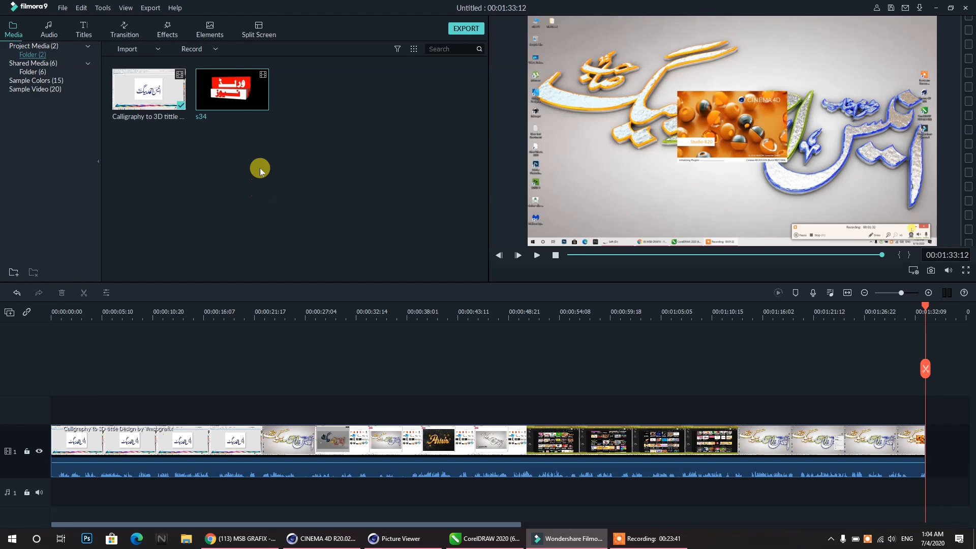
# - Place the s34 clip on video track 2 above the calligraphy video and move the playhead to 00:00:12:06 within it
pyautogui.moveTo(248, 99); pyautogui.dragTo(145, 407)
pyautogui.click(165, 316)
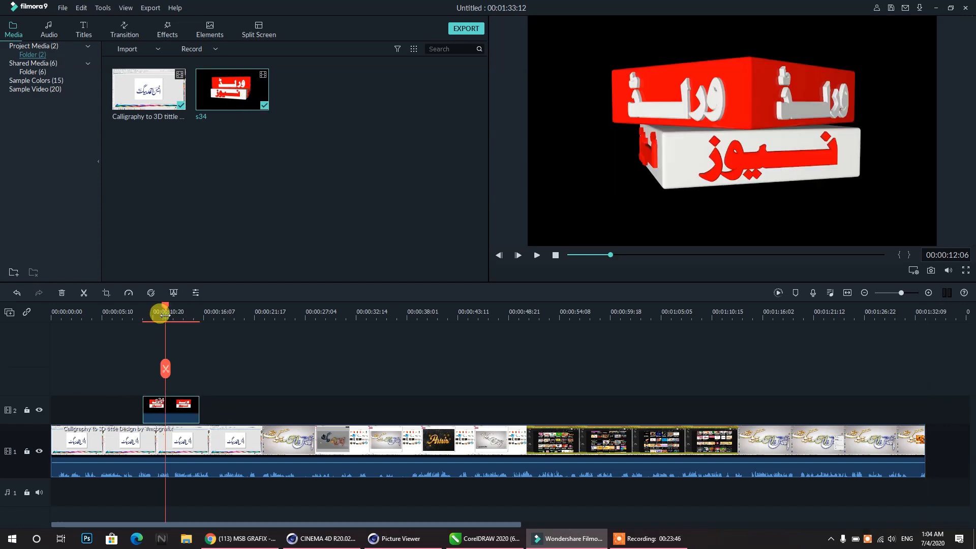
# - Key out the black background of the s34 clip at 00:00:11:17 using Chroma Key with an offset of -25
pyautogui.moveTo(167, 305)
pyautogui.mouseDown()
pyautogui.moveTo(191, 307)
pyautogui.moveTo(141, 311)
pyautogui.moveTo(162, 316)
pyautogui.mouseUp()
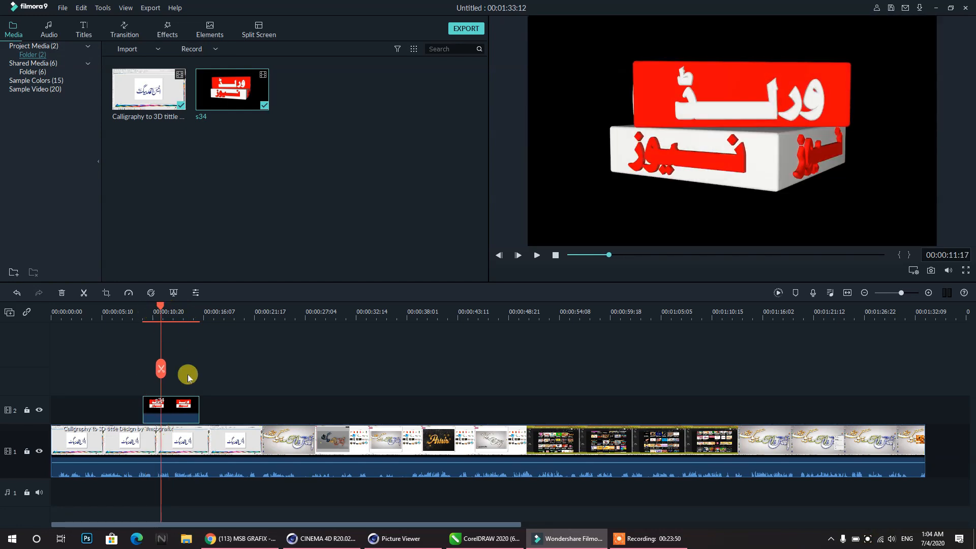
pyautogui.click(196, 293)
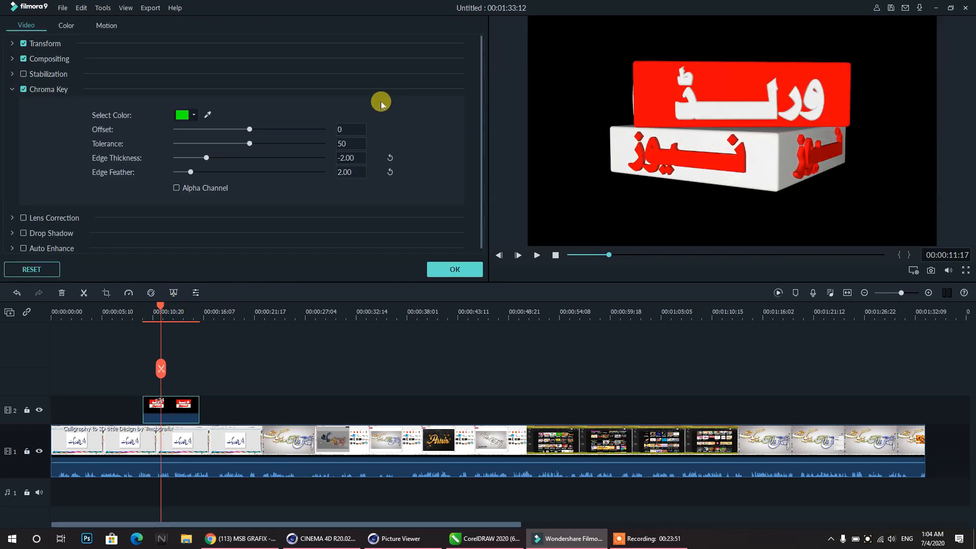
pyautogui.click(208, 114)
pyautogui.click(588, 108)
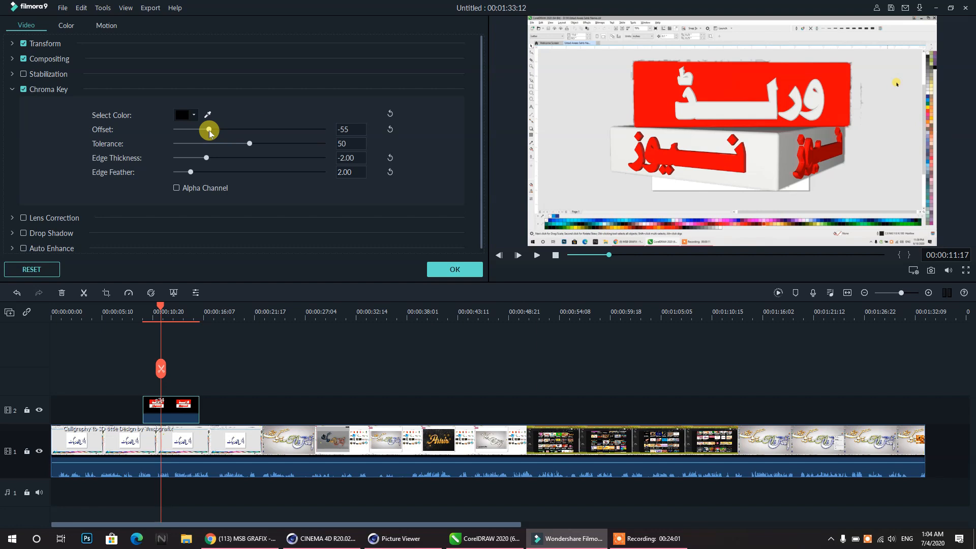
pyautogui.moveTo(283, 131); pyautogui.dragTo(213, 131)
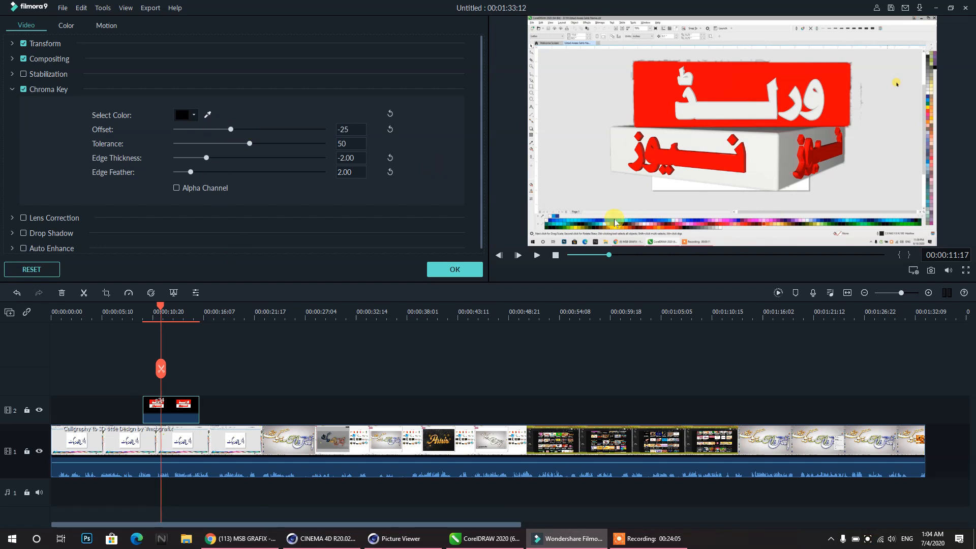
# - Silence the calligraphy clip's audio on track 1 and play back the keyed logo overlay
pyautogui.click(534, 255)
pyautogui.click(500, 376)
pyautogui.rightClick(451, 472)
pyautogui.click(438, 475)
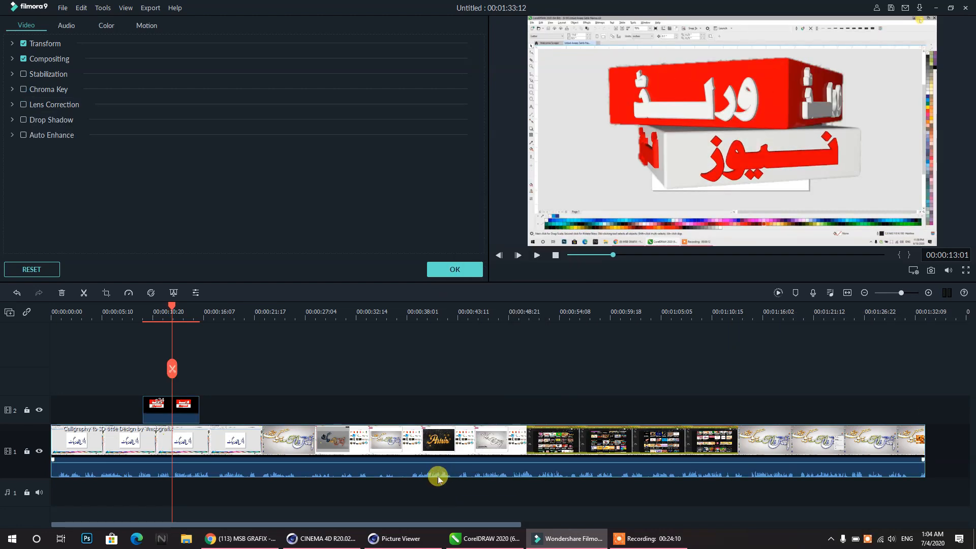
pyautogui.moveTo(379, 461); pyautogui.dragTo(379, 463)
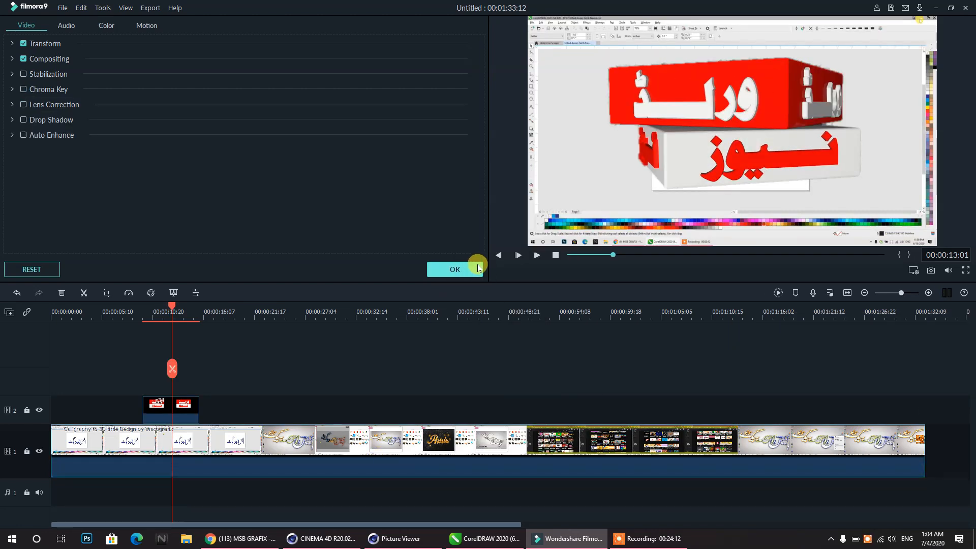
pyautogui.click(537, 255)
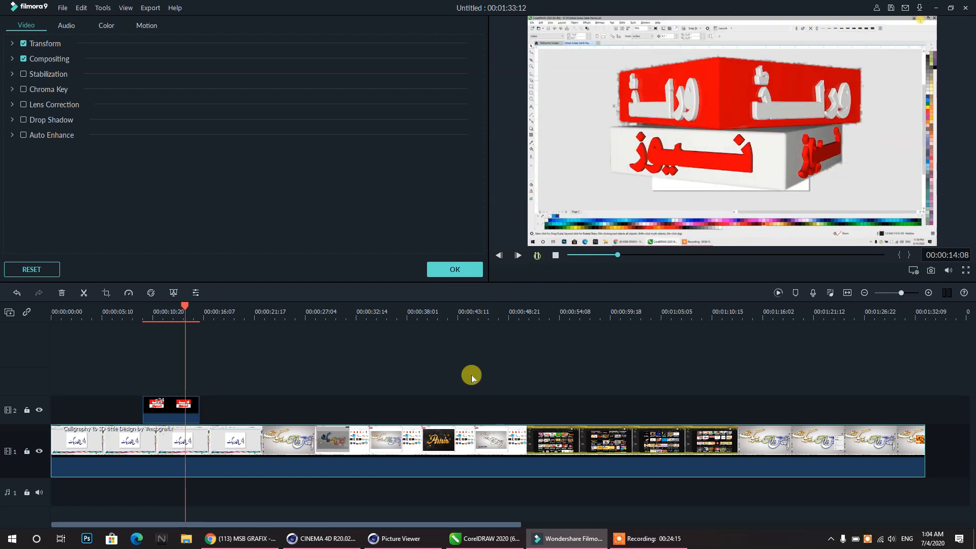
# - Switch to Cinema 4D, close the Picture Viewer, and add a camera framing the two logo boxes from the front
pyautogui.click(416, 518)
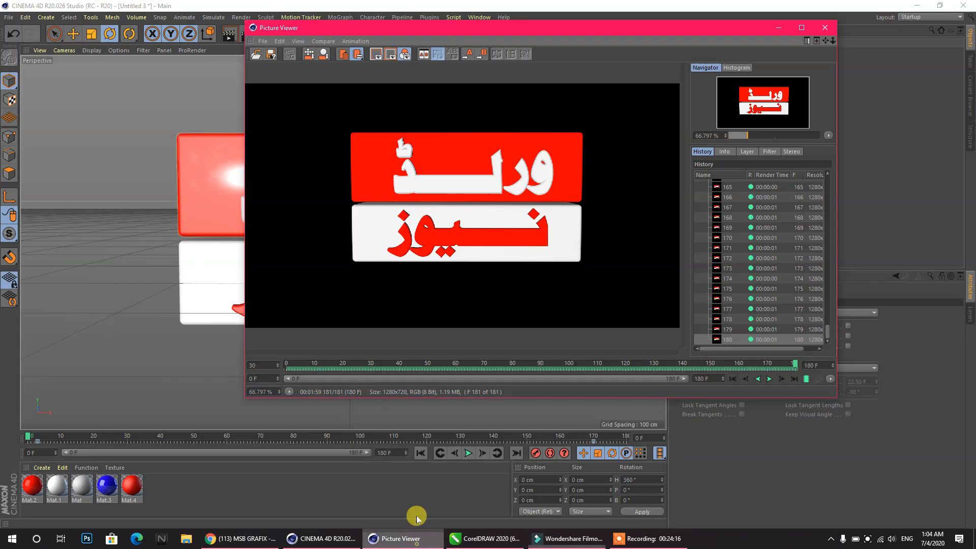
pyautogui.click(824, 28)
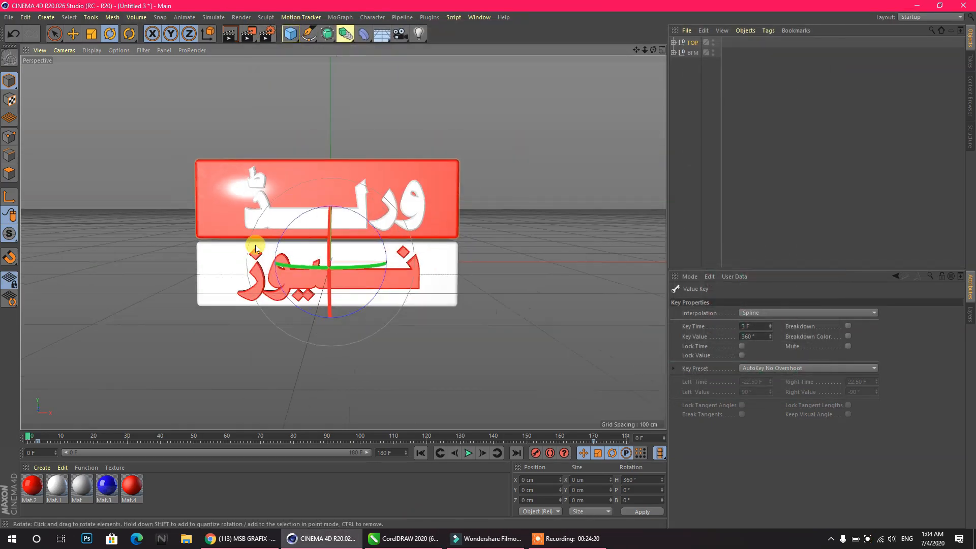
pyautogui.scroll(-2, 256, 248)
pyautogui.scroll(3, 219, 197)
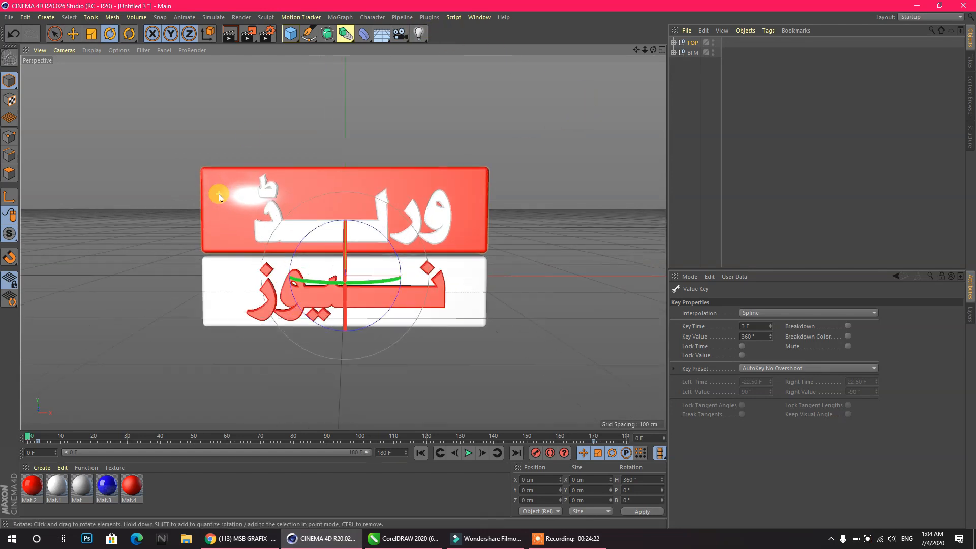
pyautogui.scroll(1, 219, 195)
pyautogui.click(400, 33)
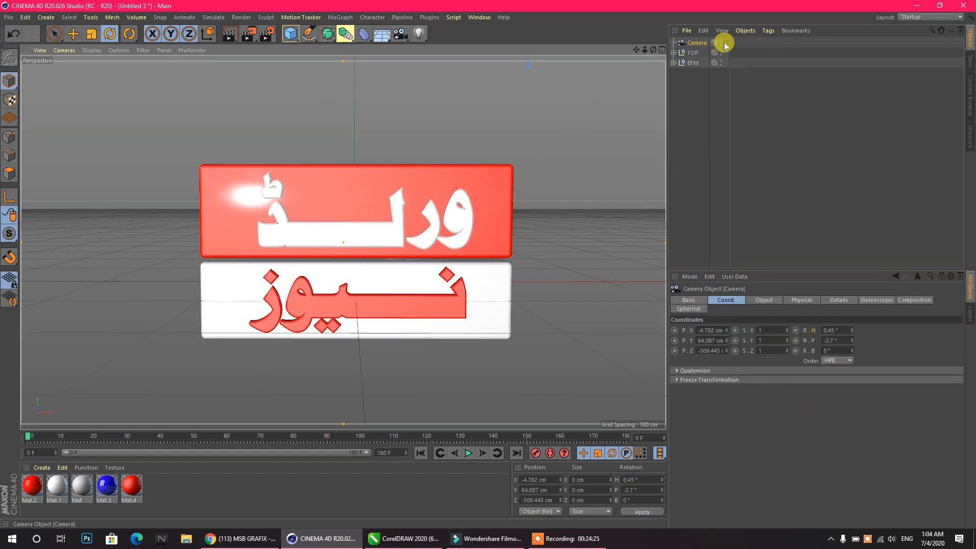
# - Add a plane object to the scene and set its orientation to -Z so it stands upright
pyautogui.scroll(-4, 421, 140)
pyautogui.moveTo(653, 50); pyautogui.dragTo(595, 102)
pyautogui.click(293, 39)
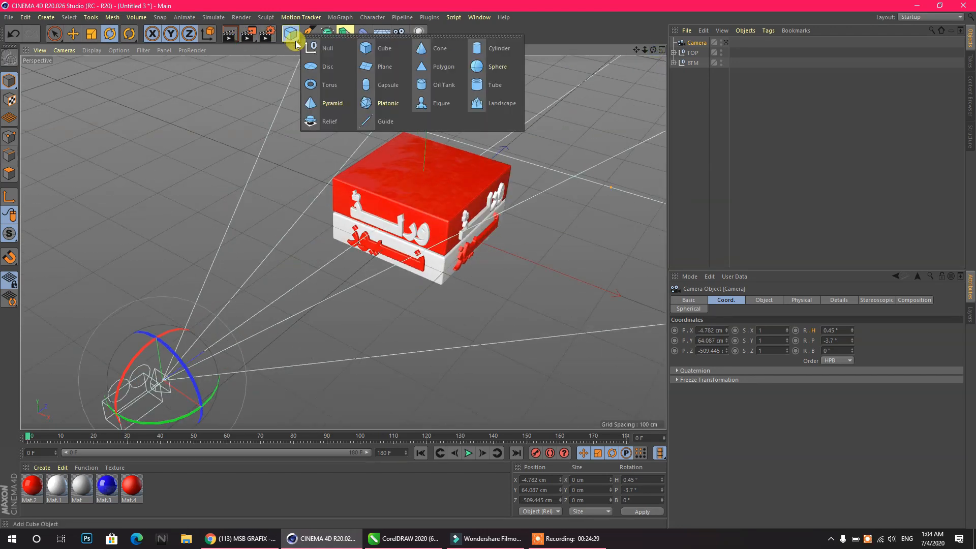
pyautogui.click(375, 67)
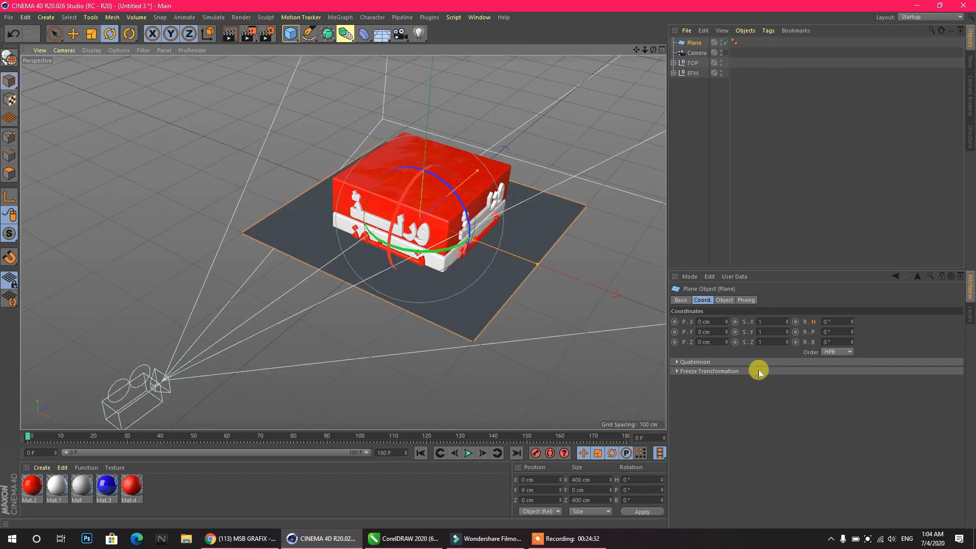
pyautogui.click(733, 301)
pyautogui.click(737, 423)
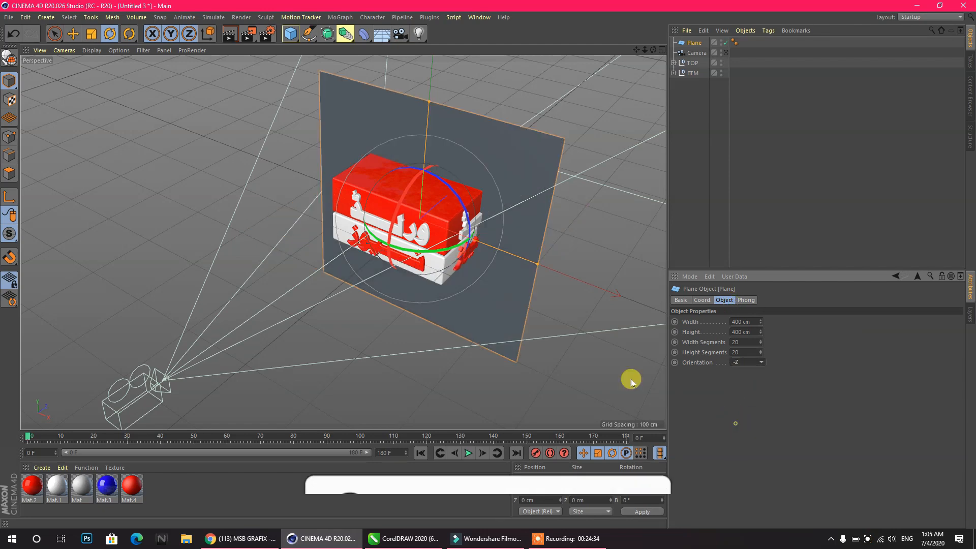
# - Enlarge the plane to about 3092 by 2209 cm and move it behind the logo to about Z 1178 cm
pyautogui.click(71, 33)
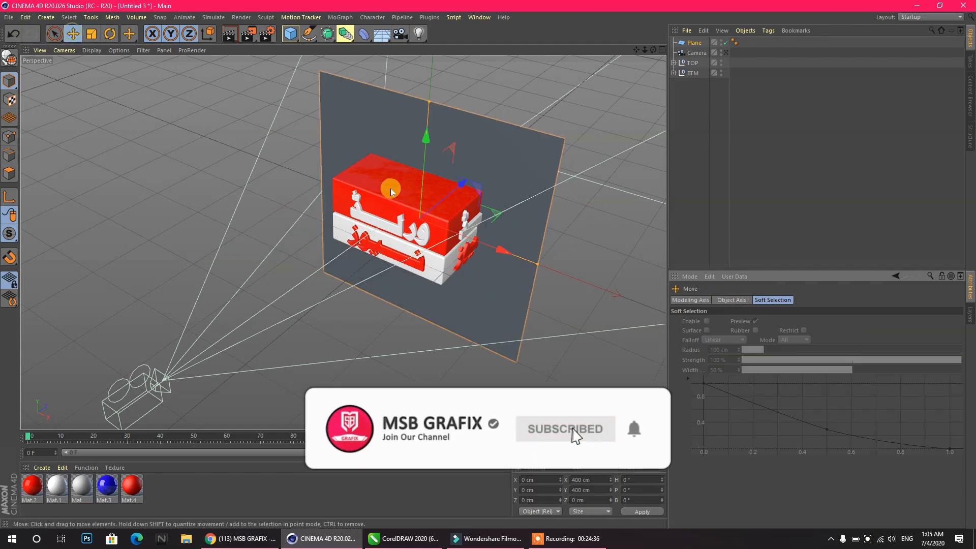
pyautogui.moveTo(458, 186); pyautogui.dragTo(523, 126)
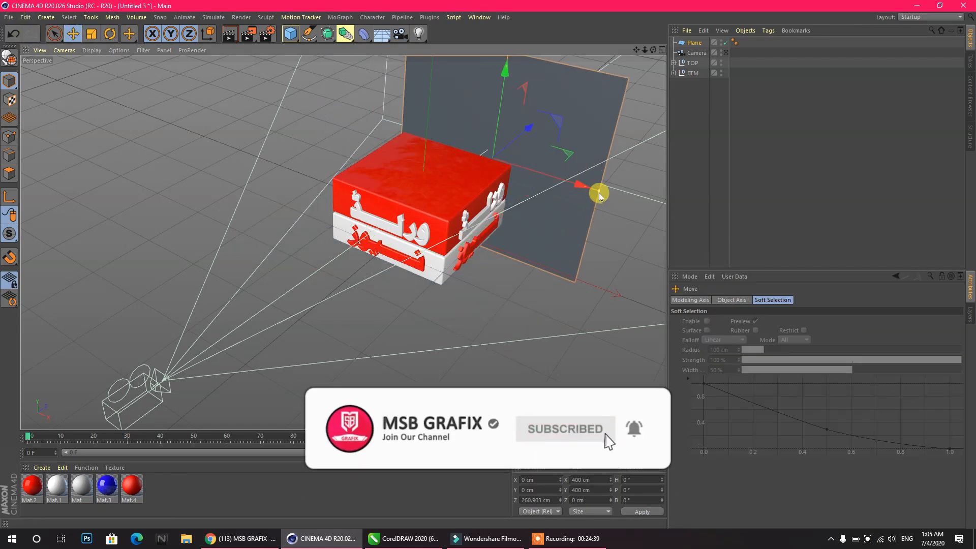
pyautogui.moveTo(599, 191); pyautogui.dragTo(941, 294)
pyautogui.scroll(-2, 494, 199)
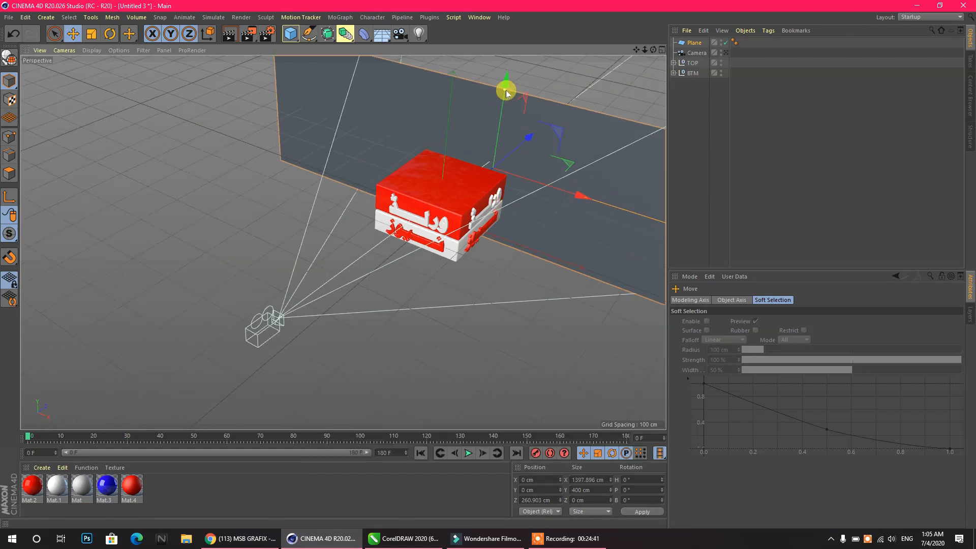
pyautogui.moveTo(507, 94); pyautogui.dragTo(508, 59)
pyautogui.scroll(-2, 305, 204)
pyautogui.moveTo(530, 243); pyautogui.dragTo(554, 249)
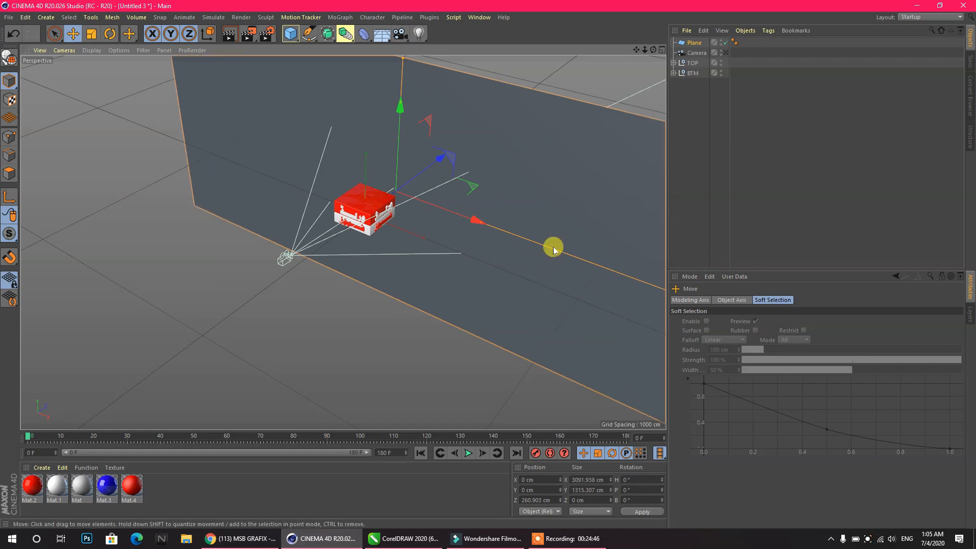
pyautogui.scroll(-1, 423, 202)
pyautogui.moveTo(408, 99); pyautogui.dragTo(410, 31)
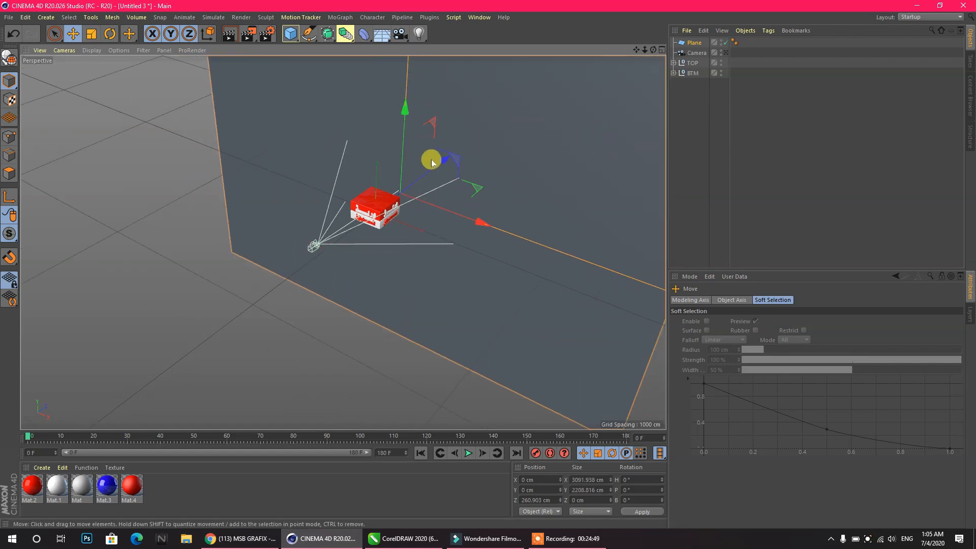
pyautogui.moveTo(444, 162); pyautogui.dragTo(505, 100)
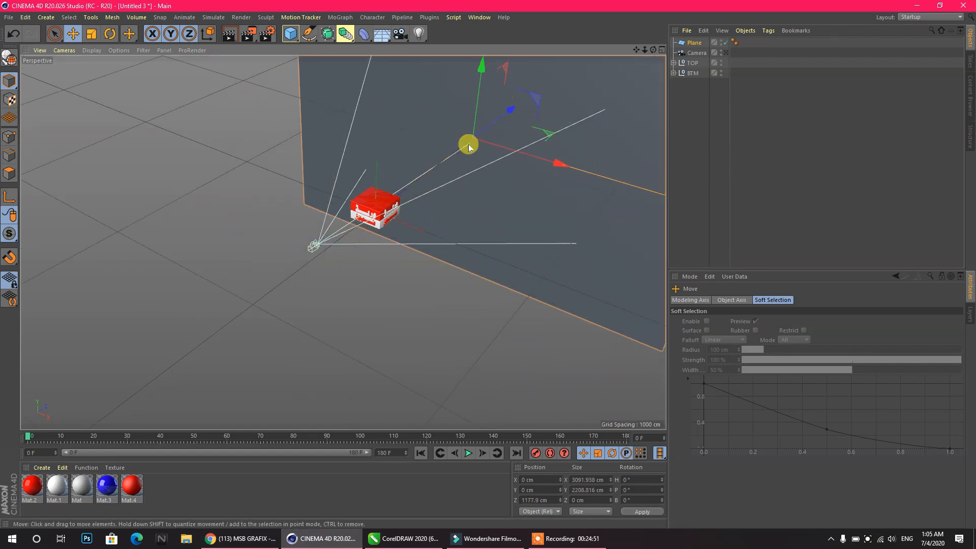
# - Create a green material with hue 119°, saturation and value 100%, and reflectance disabled, and apply it to the plane
pyautogui.doubleClick(188, 477)
pyautogui.doubleClick(35, 488)
pyautogui.click(175, 175)
pyautogui.click(365, 129)
pyautogui.moveTo(365, 129); pyautogui.dragTo(368, 130)
pyautogui.moveTo(397, 141); pyautogui.dragTo(557, 152)
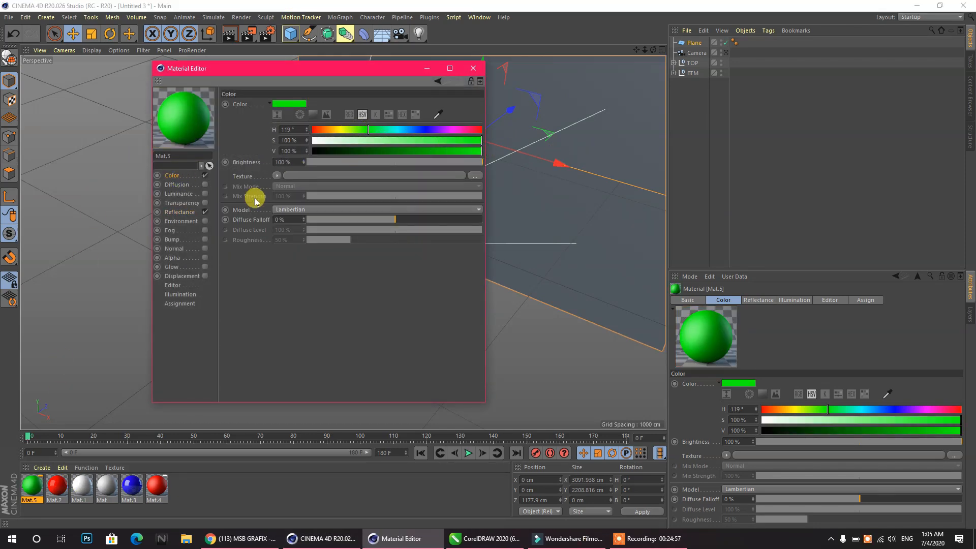
pyautogui.click(205, 212)
pyautogui.click(473, 68)
pyautogui.moveTo(28, 485); pyautogui.dragTo(498, 96)
# - Look through the scene camera and start rendering the green-background animation to the Picture Viewer
pyautogui.click(726, 52)
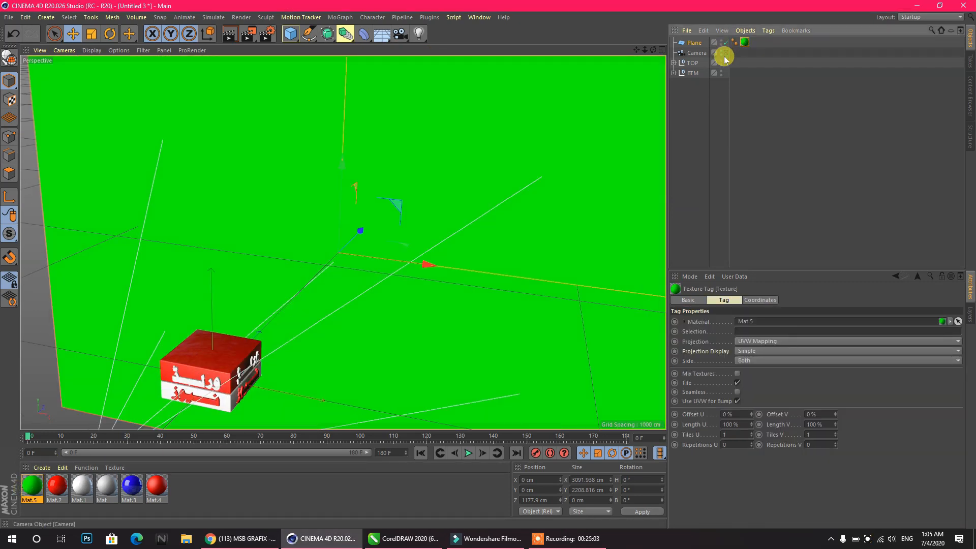
pyautogui.click(250, 33)
pyautogui.click(465, 306)
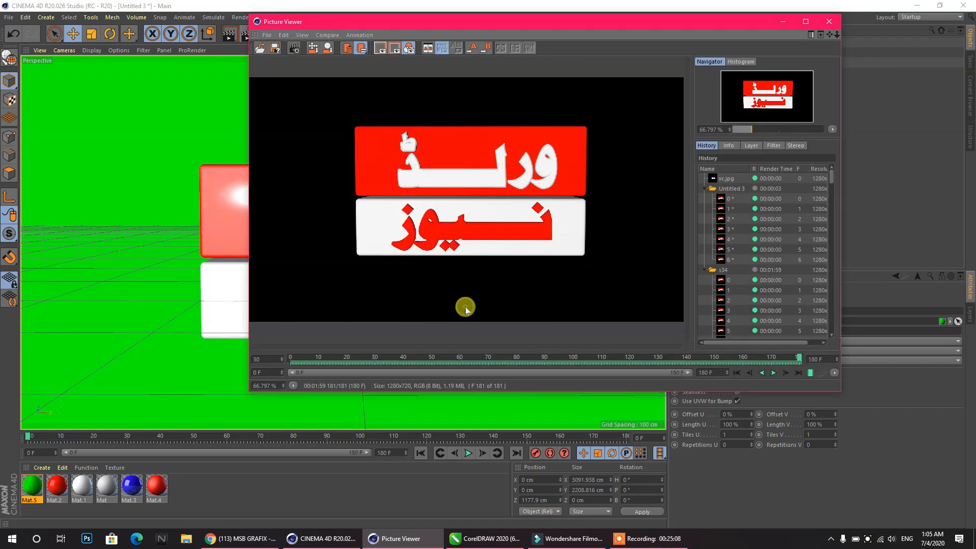
pyautogui.click(390, 539)
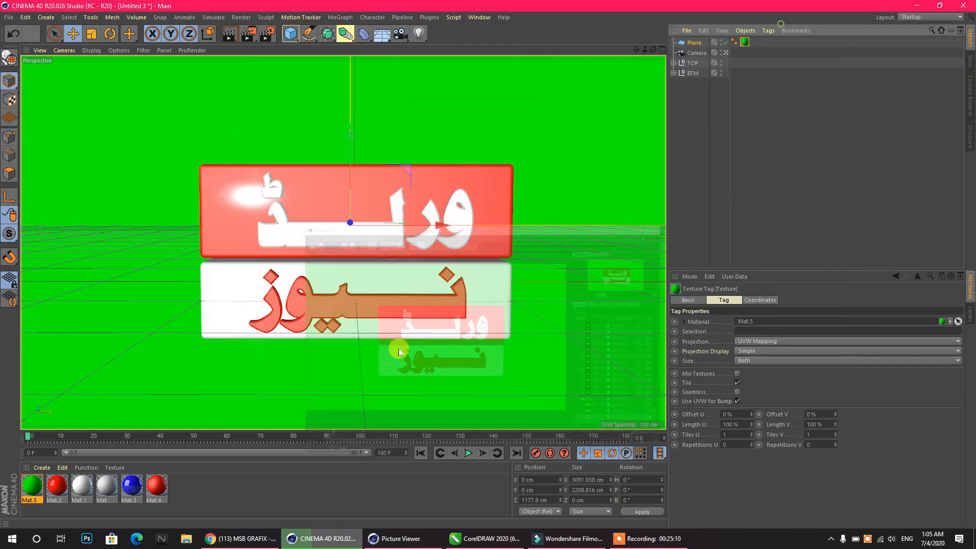
pyautogui.click(390, 539)
pyautogui.click(390, 539)
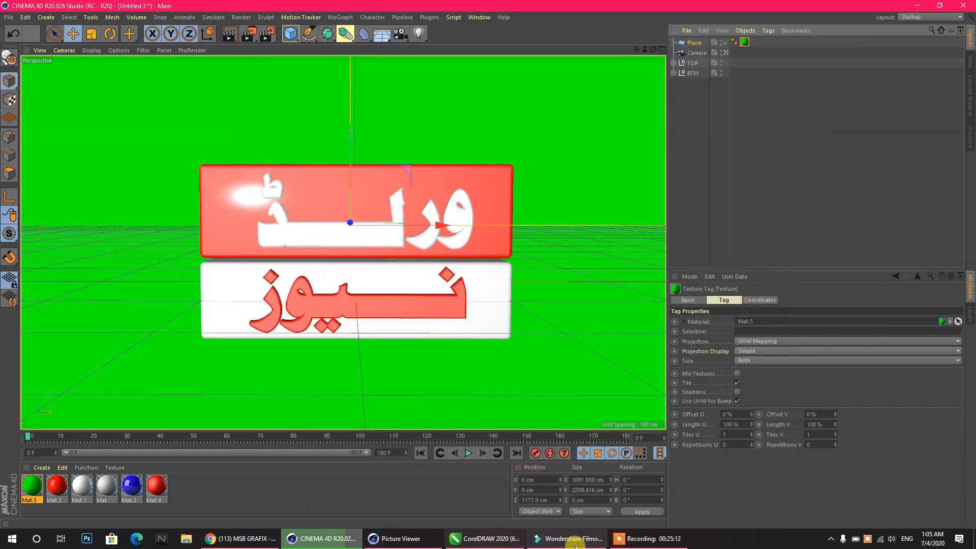
# - Switch to Filmora, delete the s34 clip from track 2, and close the clip settings
pyautogui.click(574, 539)
pyautogui.click(168, 414)
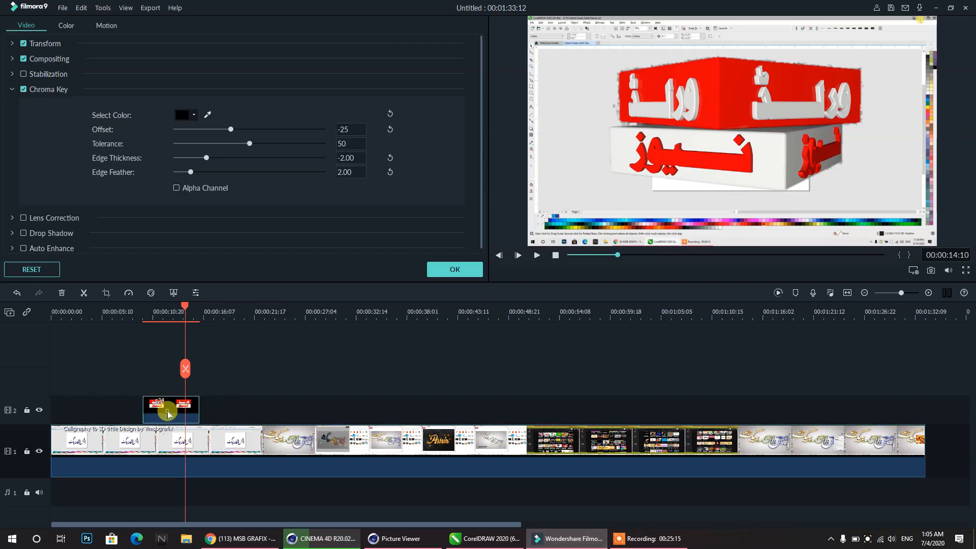
pyautogui.press('Delete')
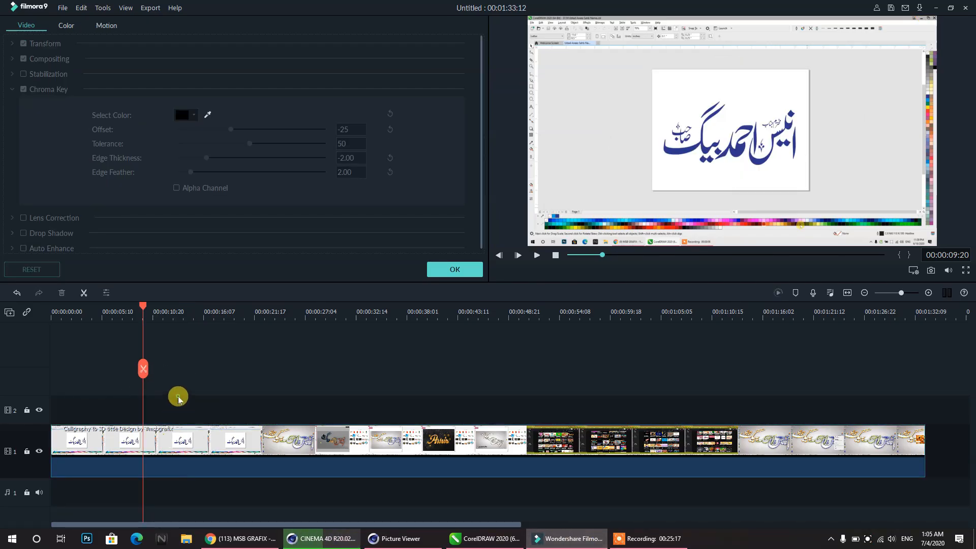
pyautogui.click(471, 271)
# - Import the green-screen clip MF06 from the Z folder on the D drive into the project media
pyautogui.doubleClick(320, 163)
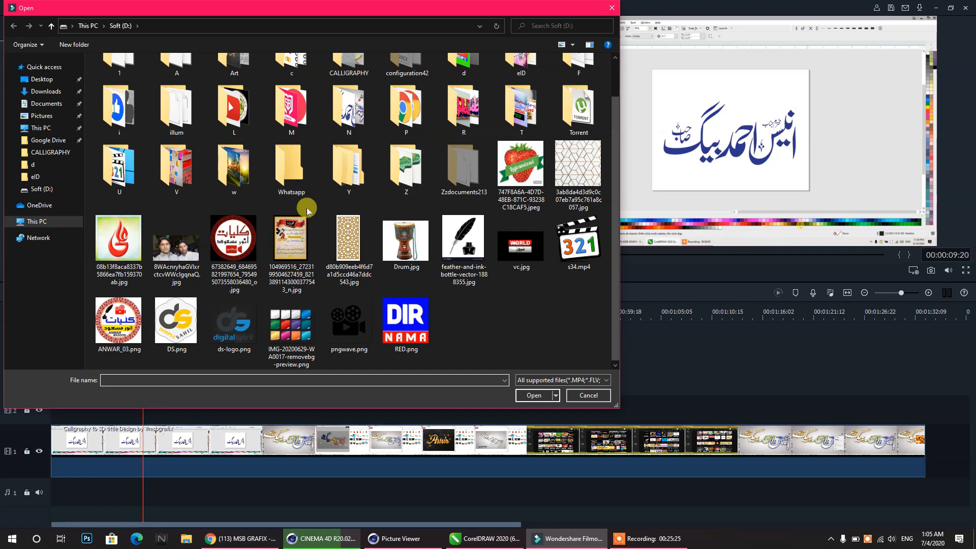
pyautogui.doubleClick(407, 167)
pyautogui.click(340, 98)
pyautogui.click(534, 395)
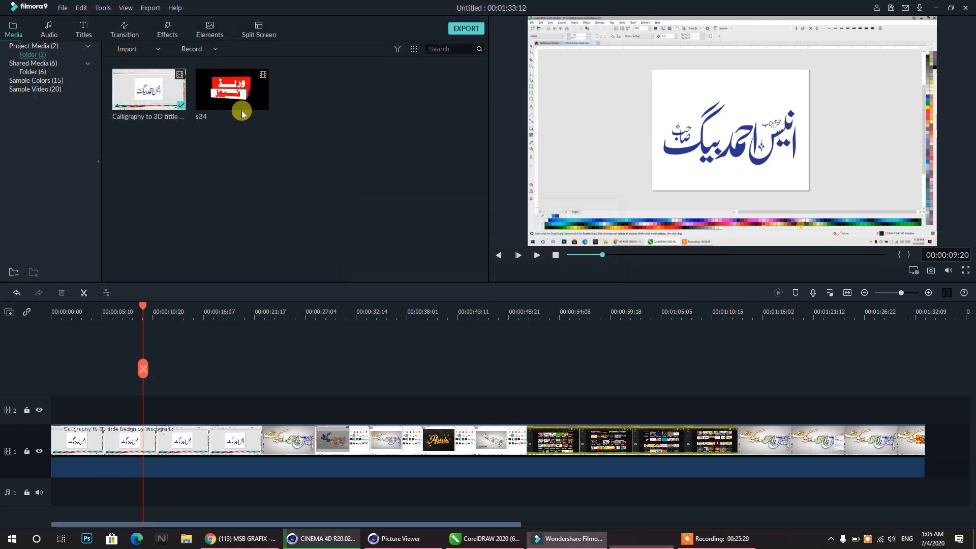
# - Place the MF06 clip on video track 2 and key out its green background with Chroma Key at 00:00:16:15
pyautogui.moveTo(326, 101); pyautogui.dragTo(227, 413)
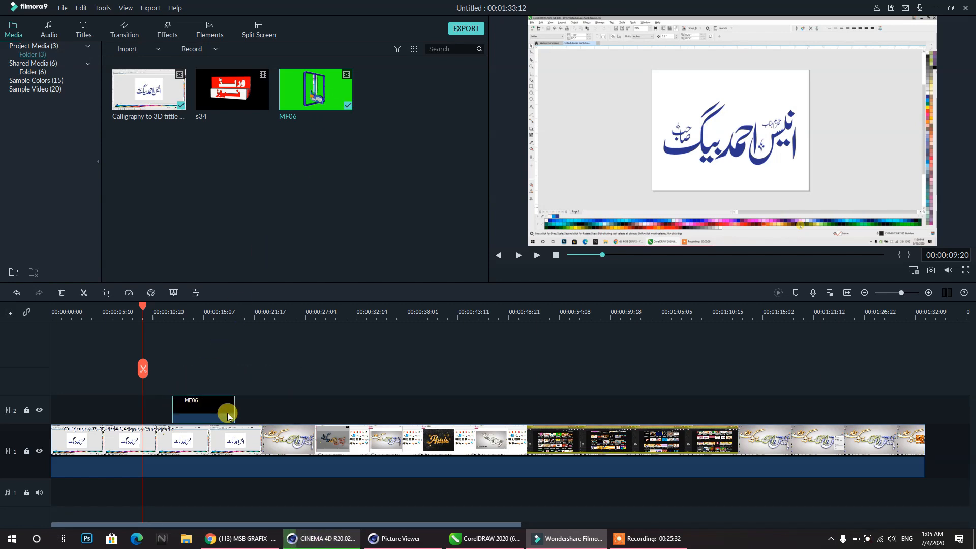
pyautogui.moveTo(145, 303); pyautogui.dragTo(226, 300)
pyautogui.doubleClick(218, 403)
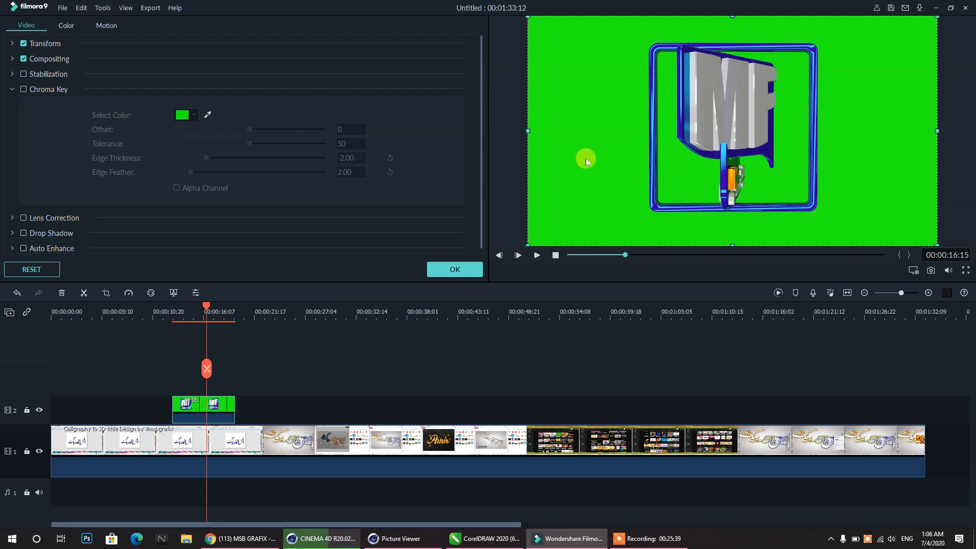
pyautogui.click(24, 89)
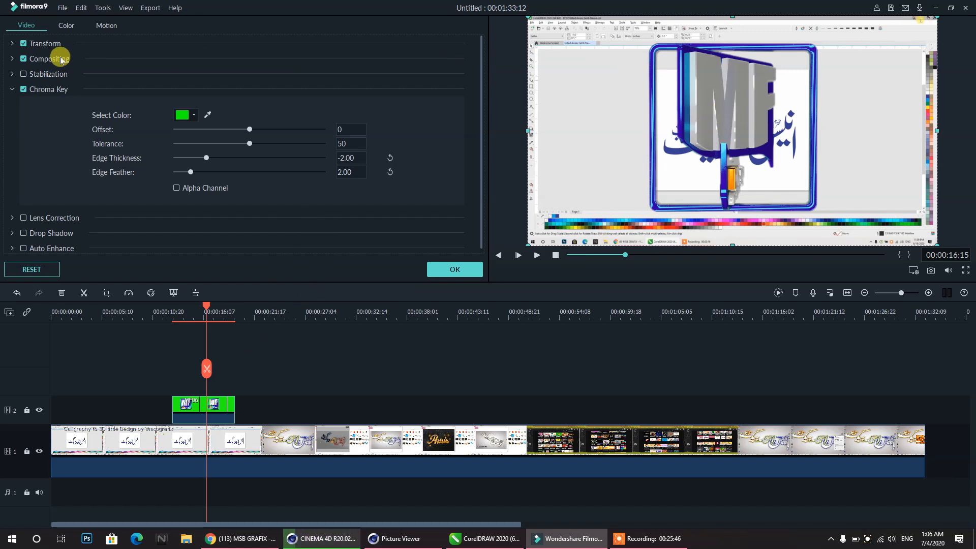
# - Scale the MF06 logo to about 28.97% and move it to the video frame's upper-right corner, about X 289.9, Y 99.7
pyautogui.click(20, 47)
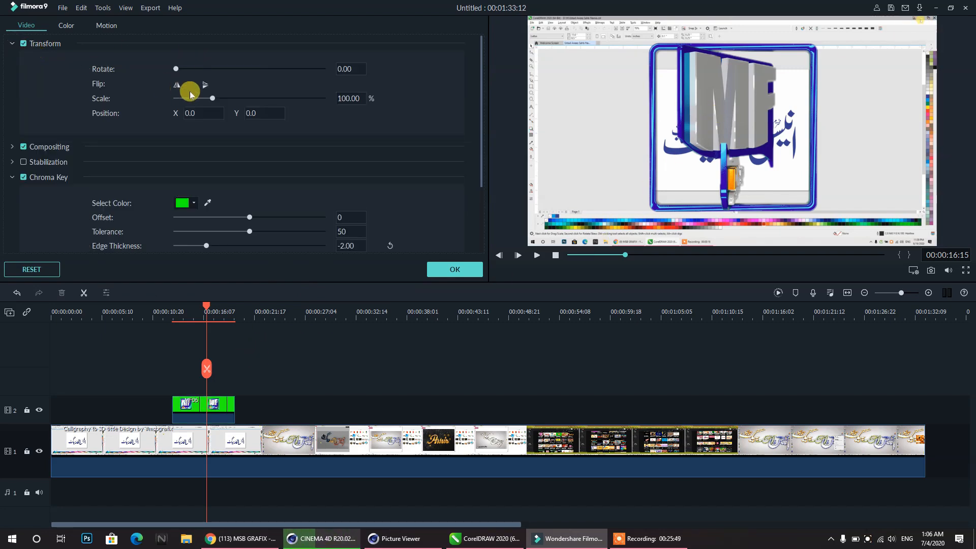
pyautogui.moveTo(212, 98); pyautogui.dragTo(197, 102)
pyautogui.click(709, 133)
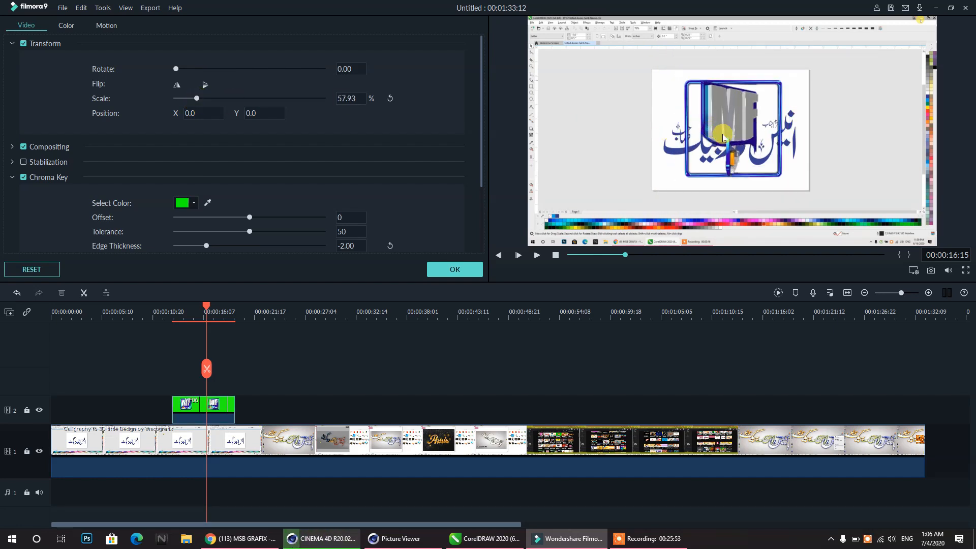
pyautogui.moveTo(189, 98); pyautogui.dragTo(187, 100)
pyautogui.moveTo(733, 102); pyautogui.dragTo(780, 111)
pyautogui.moveTo(861, 76); pyautogui.dragTo(881, 75)
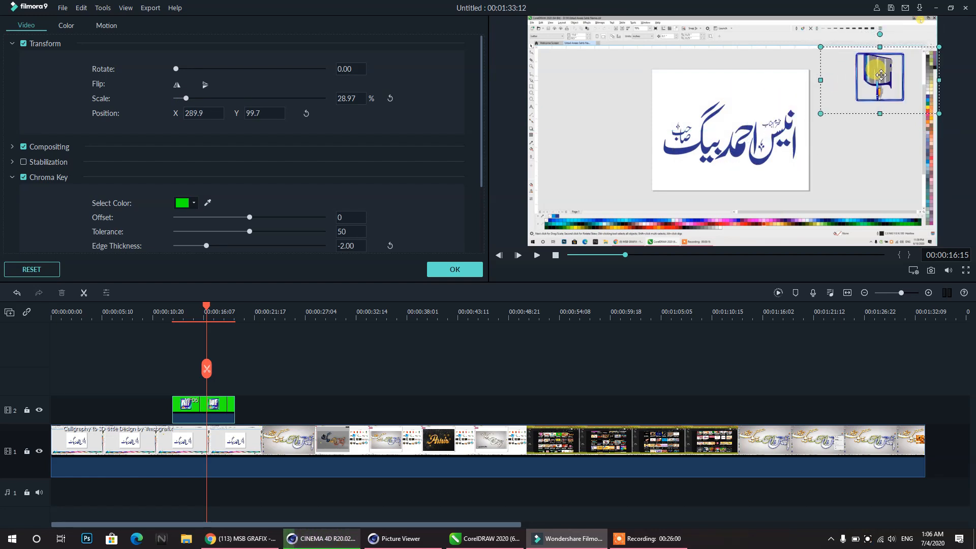
pyautogui.moveTo(204, 310); pyautogui.dragTo(249, 322)
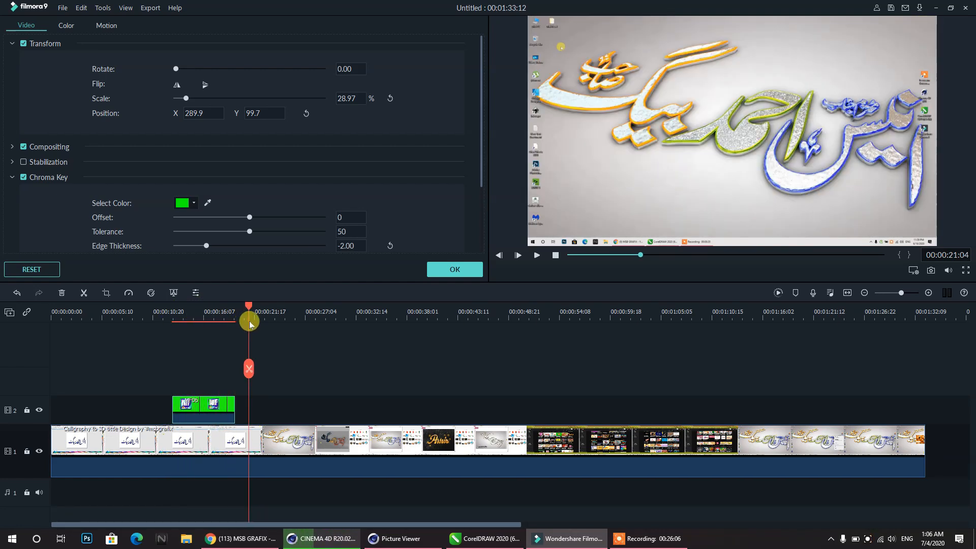
pyautogui.click(388, 438)
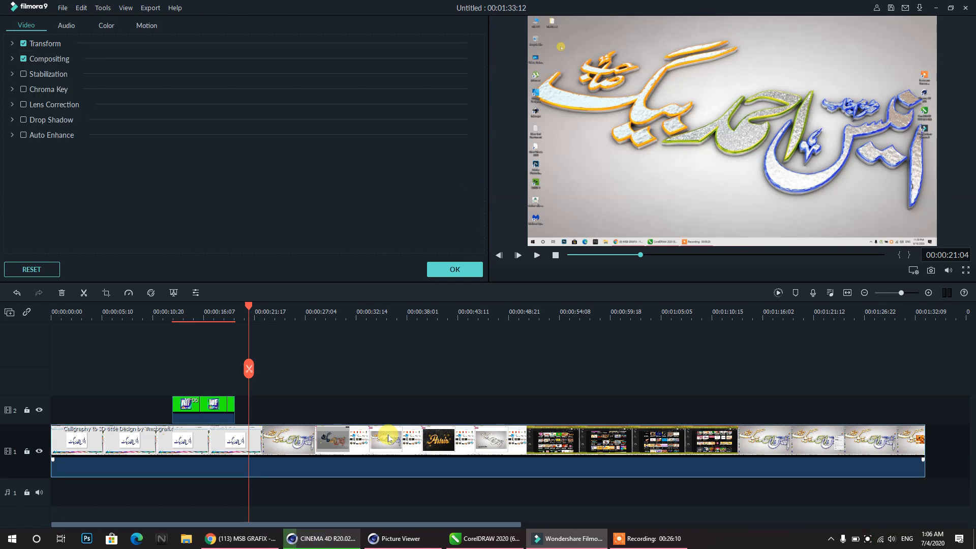
pyautogui.press('Delete')
pyautogui.click(79, 416)
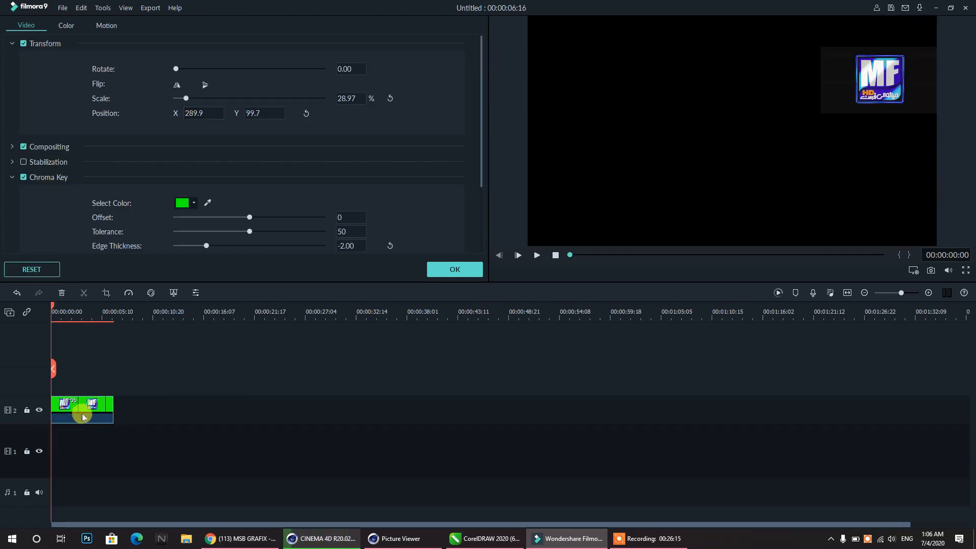
pyautogui.hotkey('ctrl', 'z')
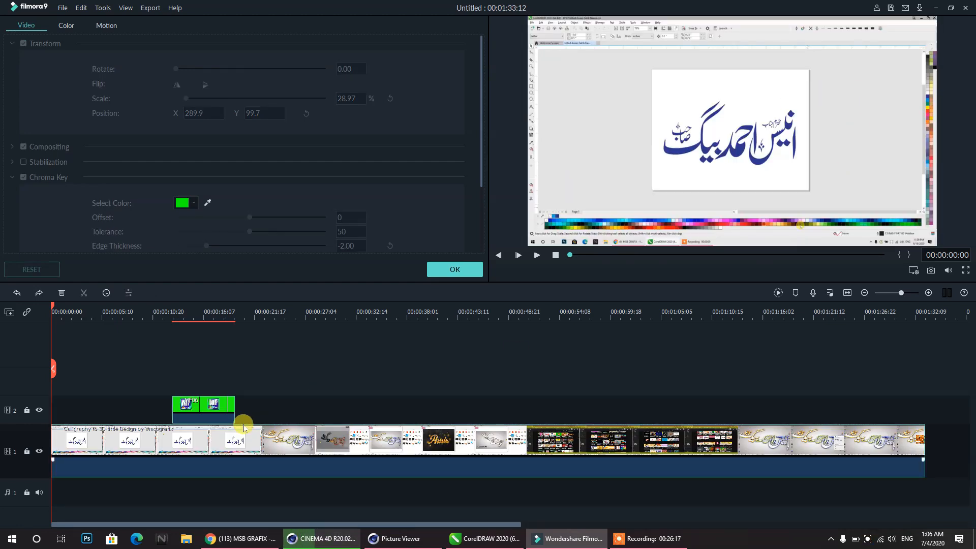
# - Undo the MF06 logo's scaling and repositioning, and delete the calligraphy clip from video track 1
pyautogui.click(701, 173)
pyautogui.hotkey('ctrl', 'z')
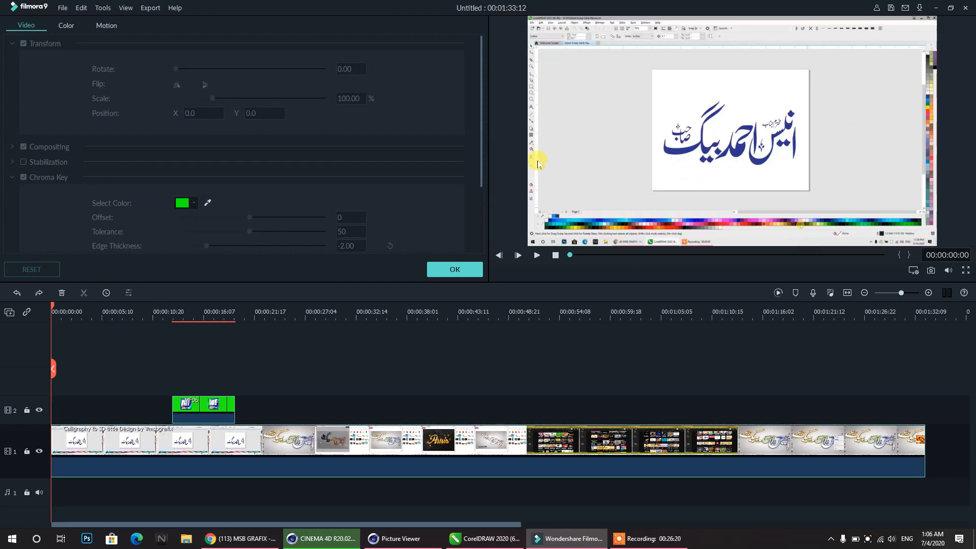
pyautogui.moveTo(172, 313); pyautogui.dragTo(188, 311)
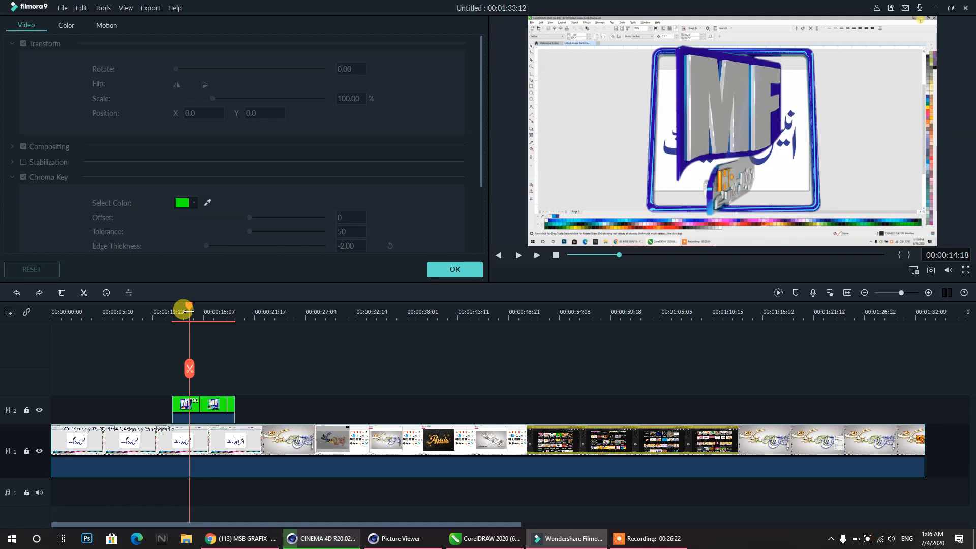
pyautogui.click(309, 440)
pyautogui.press('Delete')
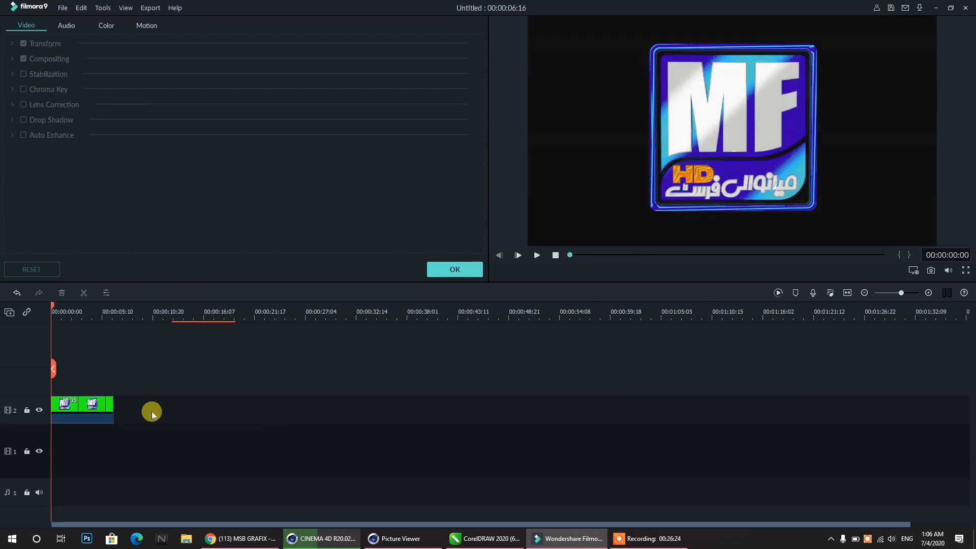
# - Copy the MF06 clip and paste it repeatedly end to end on track 1, from the original clip's end up to 00:02:13:20
pyautogui.click(111, 411)
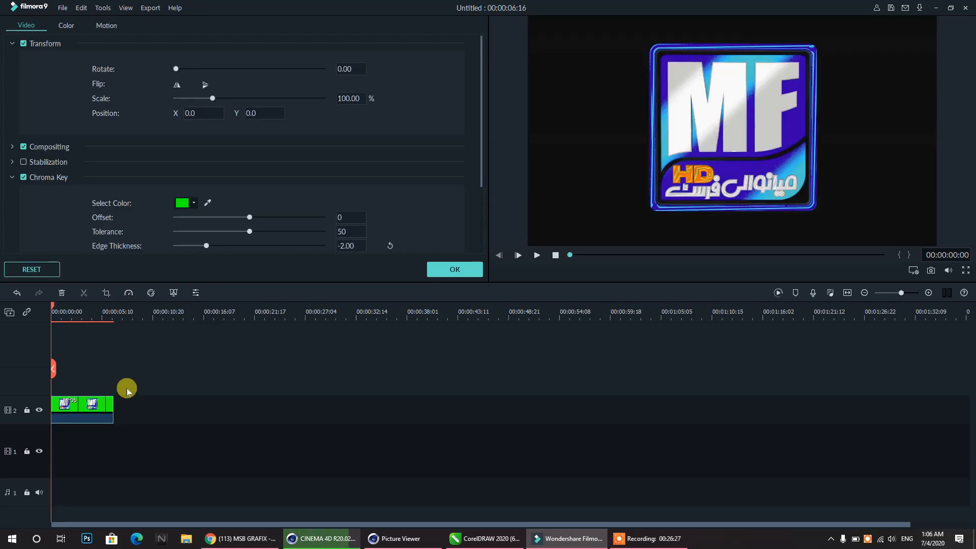
pyautogui.click(115, 312)
pyautogui.moveTo(117, 310)
pyautogui.mouseDown()
pyautogui.moveTo(130, 308)
pyautogui.moveTo(114, 306)
pyautogui.mouseUp()
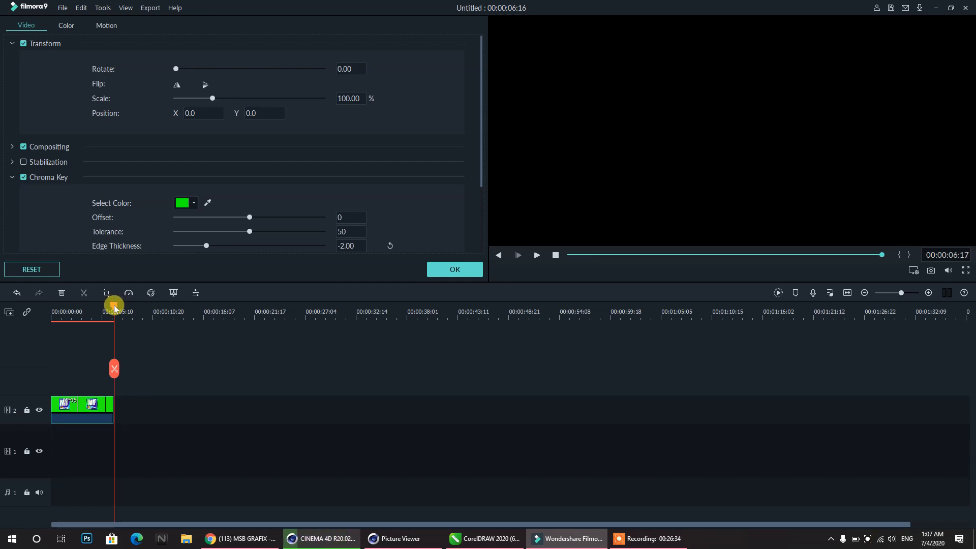
pyautogui.moveTo(114, 306); pyautogui.dragTo(112, 307)
pyautogui.hotkey('ctrl', 'v')
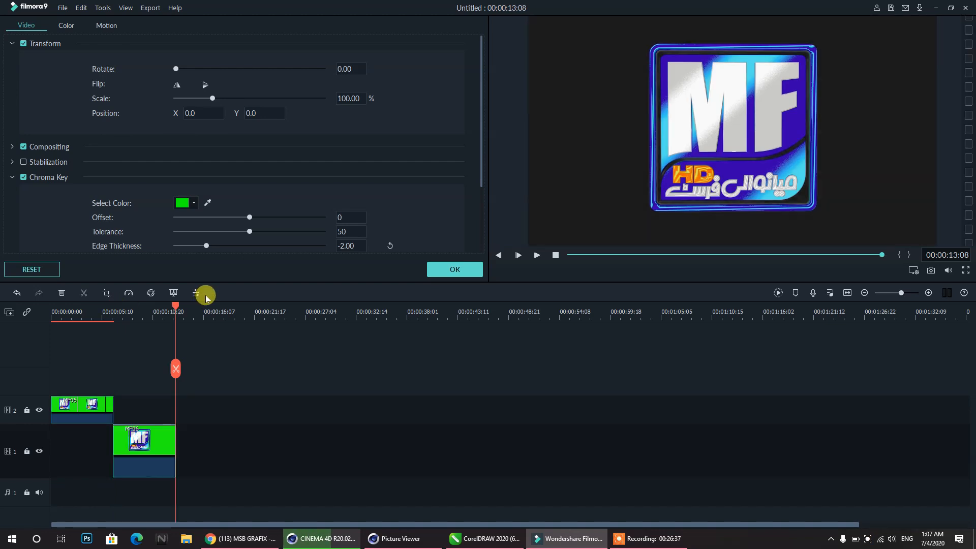
pyautogui.hotkey('ctrl', 'v')
pyautogui.hotkey('ctrl', 'v')
pyautogui.hotkey('ctrl', 'v')
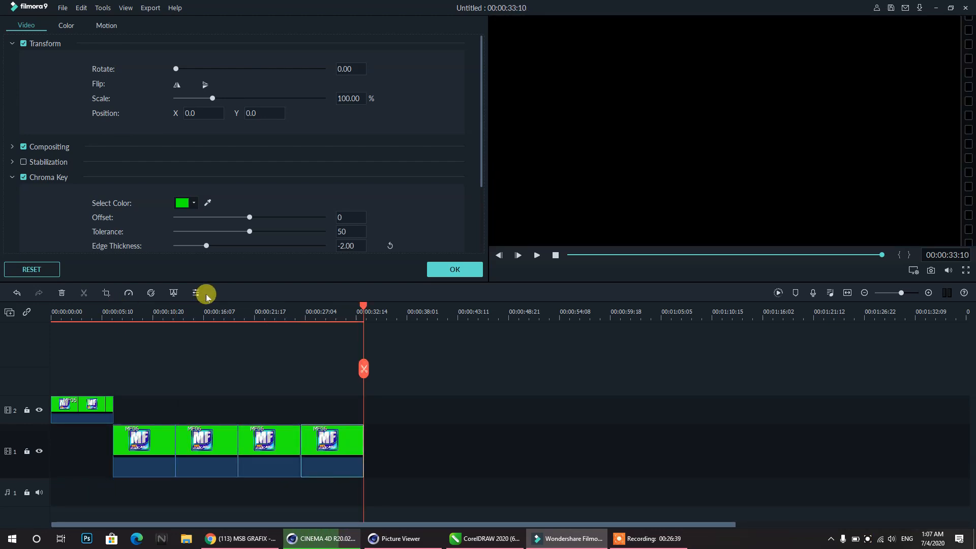
pyautogui.hotkey('ctrl', 'v')
pyautogui.hotkey('ctrl', 'v')
pyautogui.hotkey('ctrl', 'v')
pyautogui.hotkey('ctrl', 'v')
pyautogui.hotkey('ctrl', 'v')
pyautogui.hotkey('ctrl', 'v')
pyautogui.hotkey('ctrl', 'v')
pyautogui.hotkey('ctrl', 'v')
pyautogui.hotkey('ctrl', 'v')
pyautogui.hotkey('ctrl', 'v')
pyautogui.hotkey('ctrl', 'v')
pyautogui.hotkey('ctrl', 'v')
pyautogui.hotkey('ctrl', 'v')
pyautogui.hotkey('ctrl', 'v')
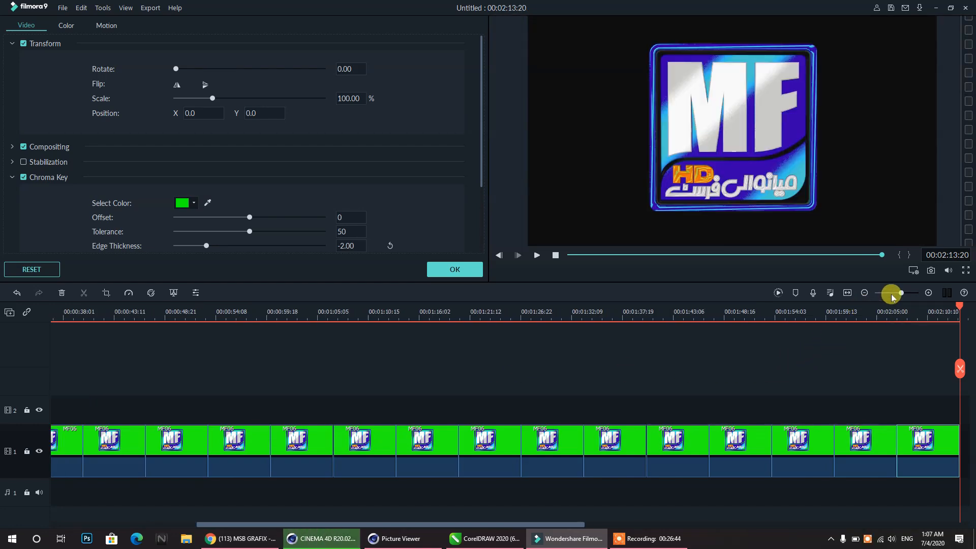
# - Select and copy the whole run of MF06 clips on track 1 and paste it repeatedly until the sequence reaches 00:12:49:22
pyautogui.click(891, 294)
pyautogui.moveTo(214, 453); pyautogui.dragTo(34, 455)
pyautogui.moveTo(133, 459); pyautogui.dragTo(49, 430)
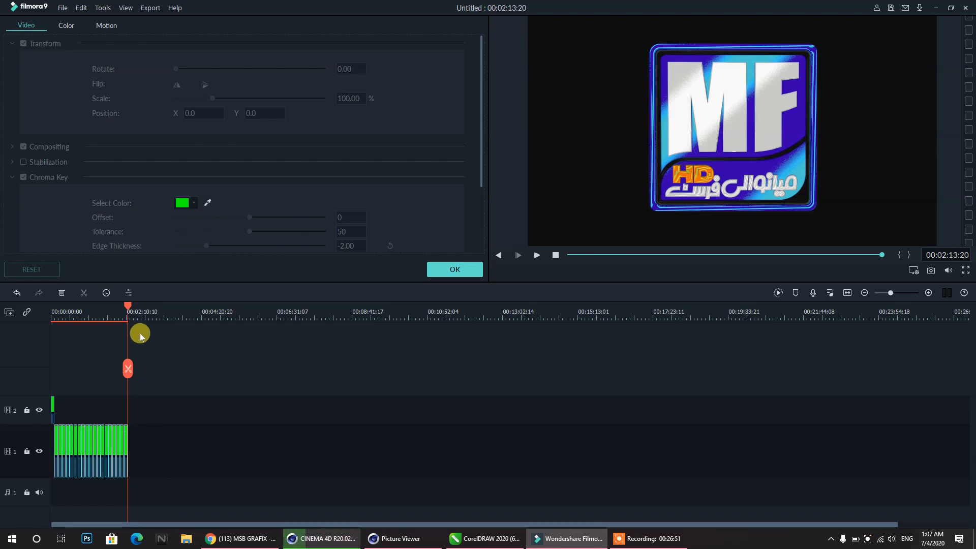
pyautogui.hotkey('ctrl', 'v')
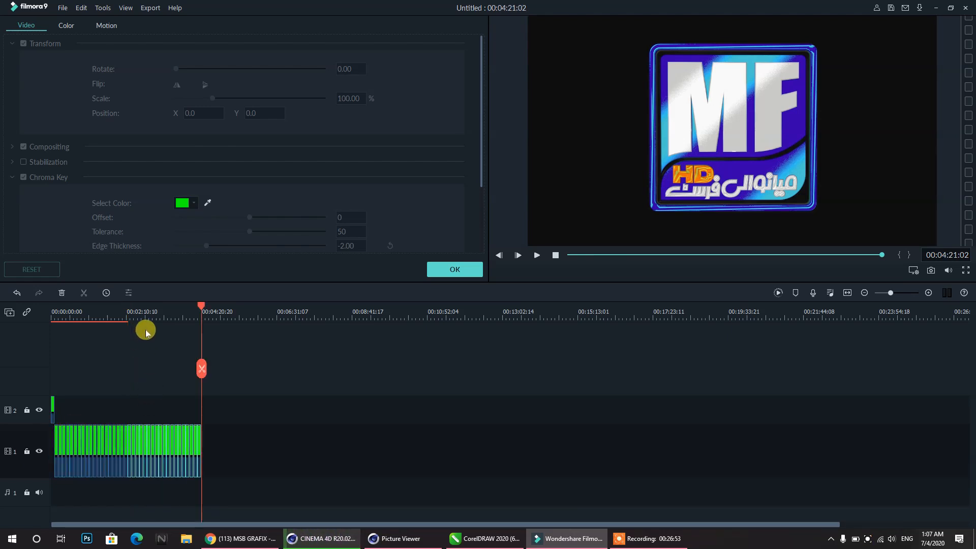
pyautogui.hotkey('ctrl', 'v')
pyautogui.hotkey('ctrl', 'v')
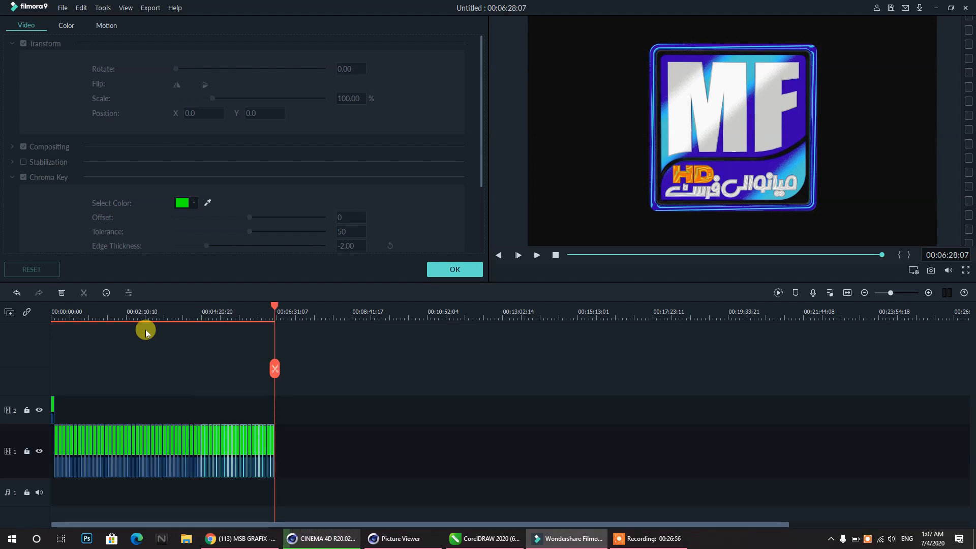
pyautogui.hotkey('ctrl', 'v')
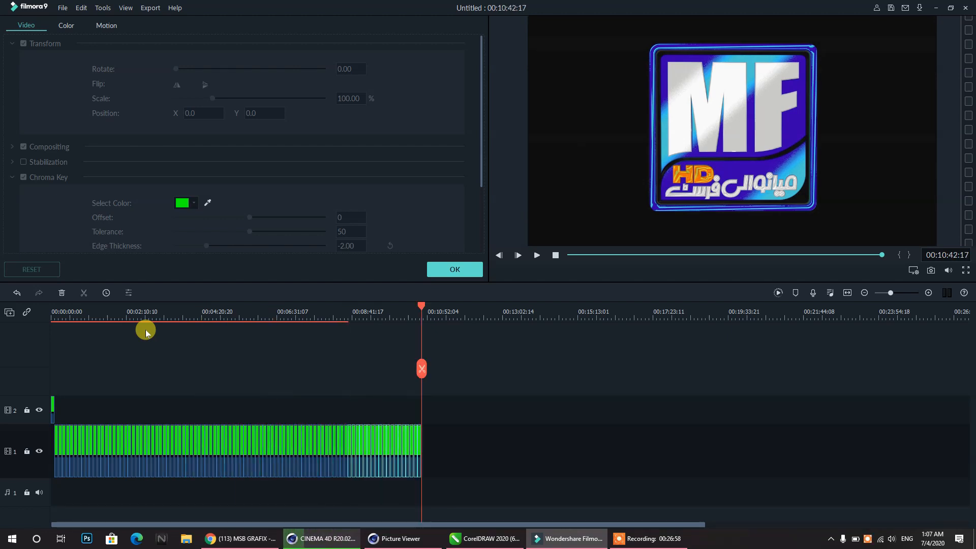
pyautogui.hotkey('ctrl', 'v')
# - Set the playhead to 00:05:53:00, close the clip settings, and move the MF06 clip from track 2 to the start of track 1
pyautogui.moveTo(495, 308); pyautogui.dragTo(519, 308)
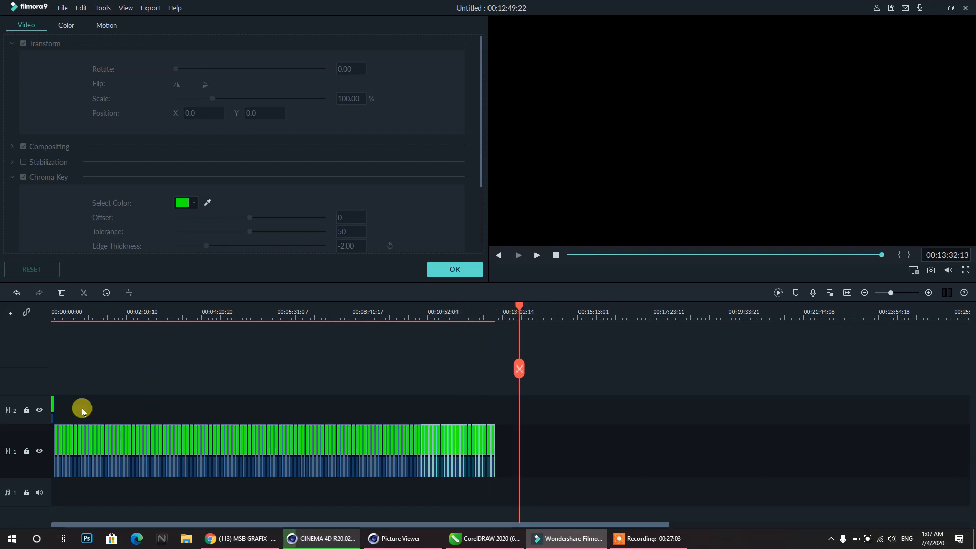
pyautogui.click(847, 293)
pyautogui.click(323, 308)
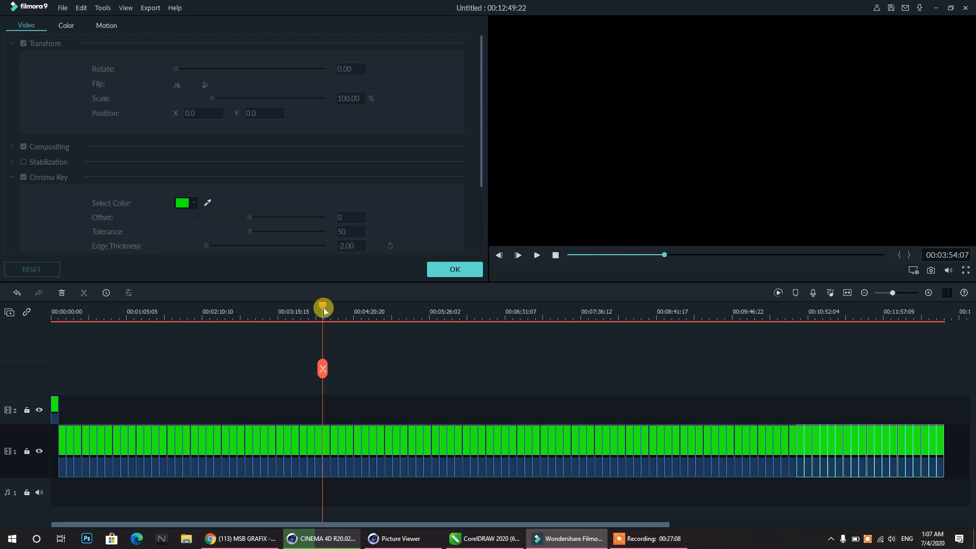
pyautogui.moveTo(322, 306); pyautogui.dragTo(461, 370)
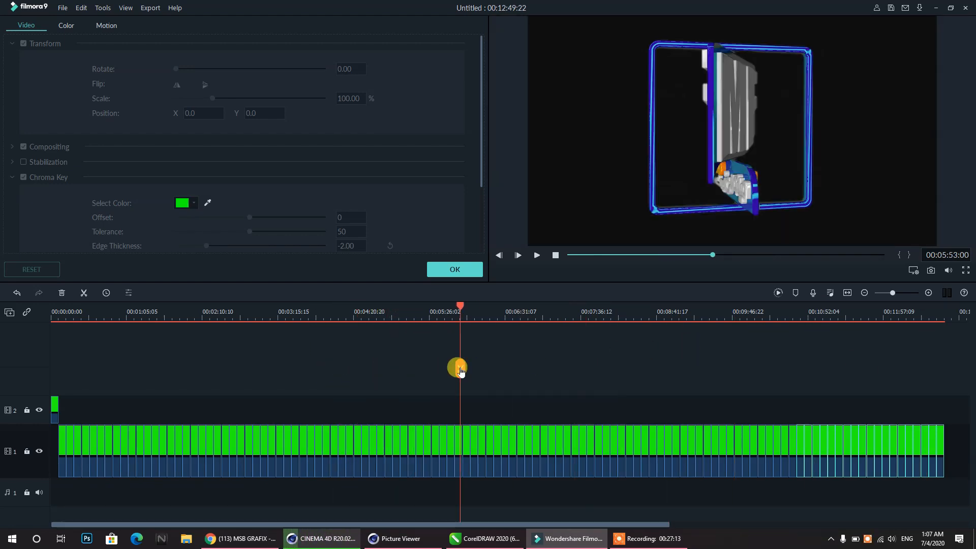
pyautogui.click(430, 384)
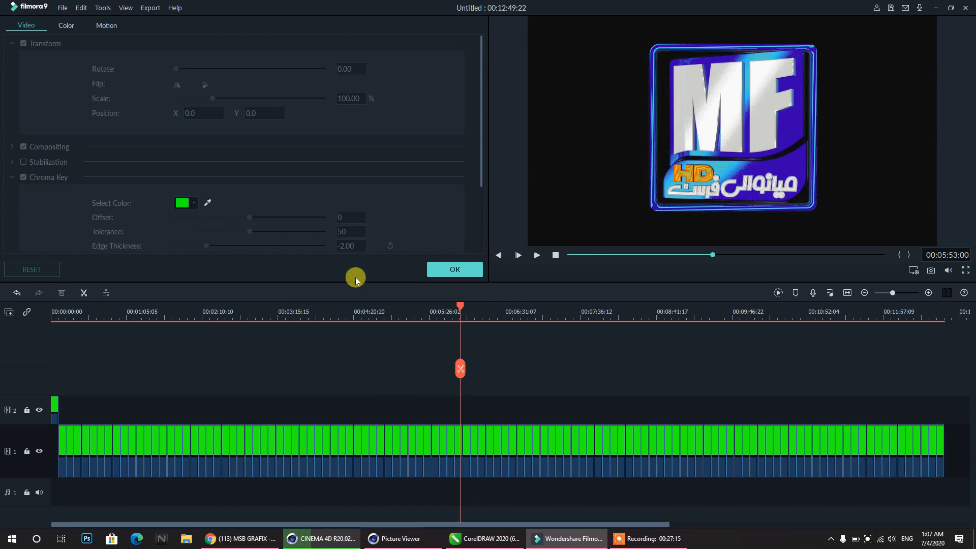
pyautogui.click(432, 272)
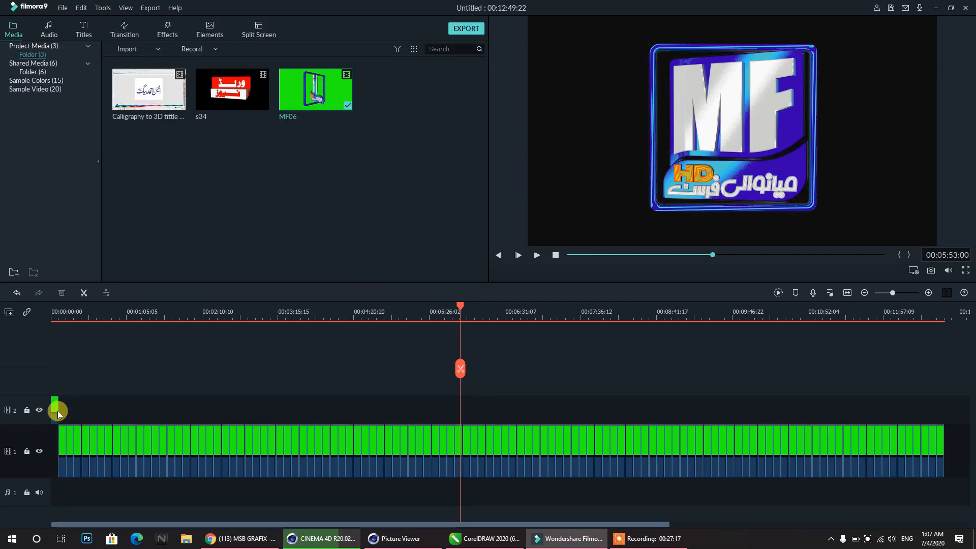
pyautogui.moveTo(58, 411); pyautogui.dragTo(53, 434)
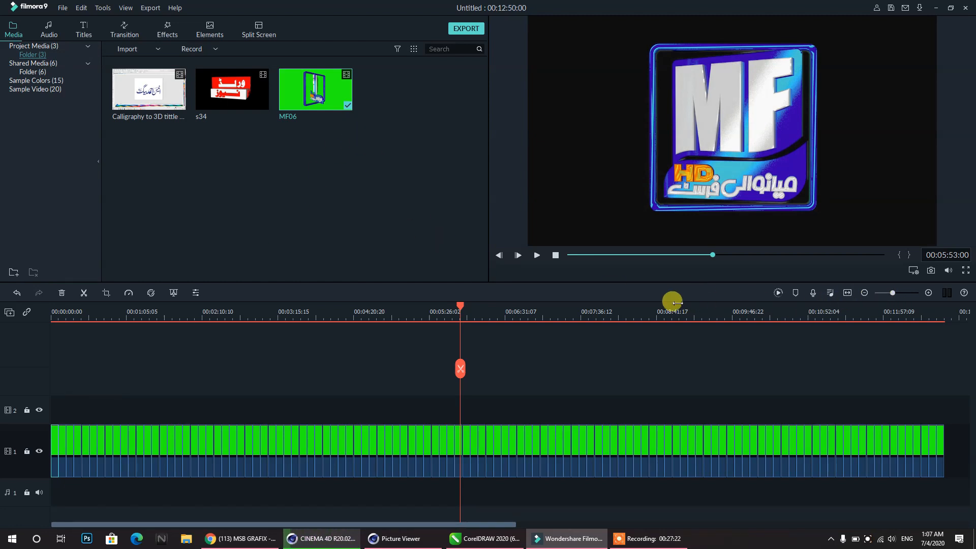
# - Cancel the preview render and delete the MF06 clips after 00:05:54:20 from track 1
pyautogui.press('Return')
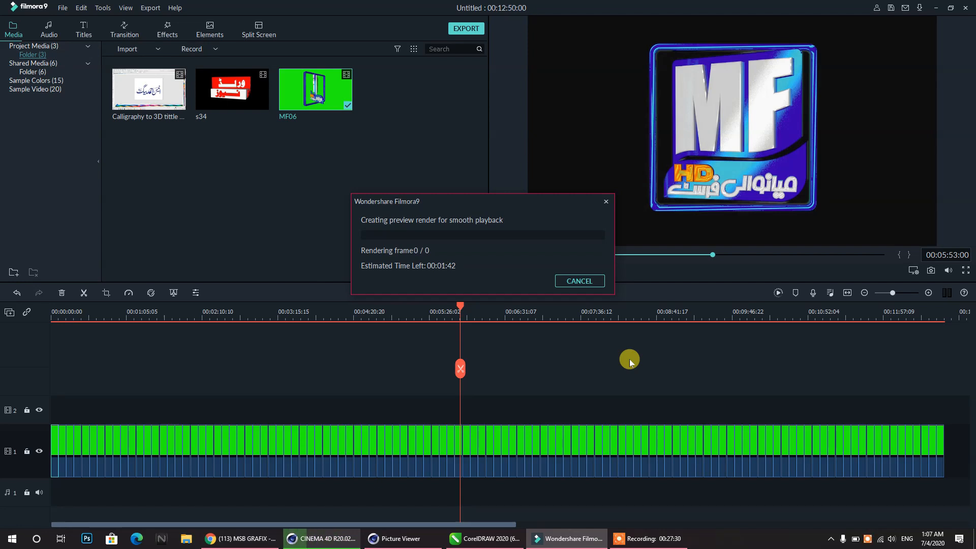
pyautogui.click(580, 281)
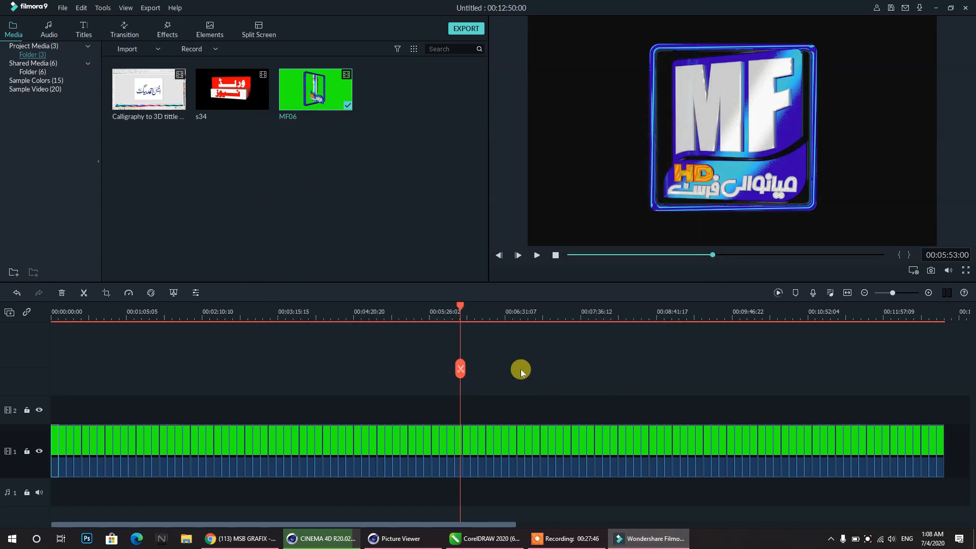
pyautogui.moveTo(955, 415); pyautogui.dragTo(471, 456)
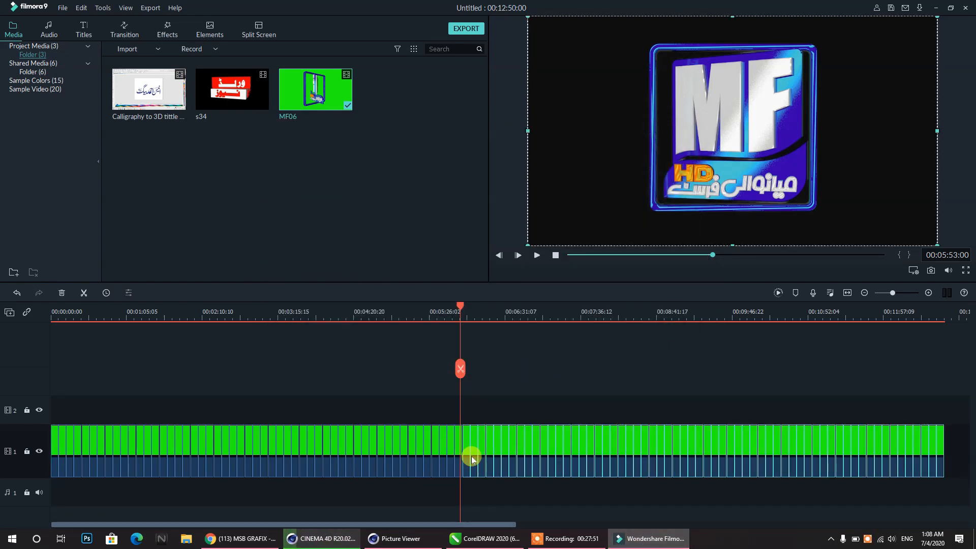
pyautogui.press('Delete')
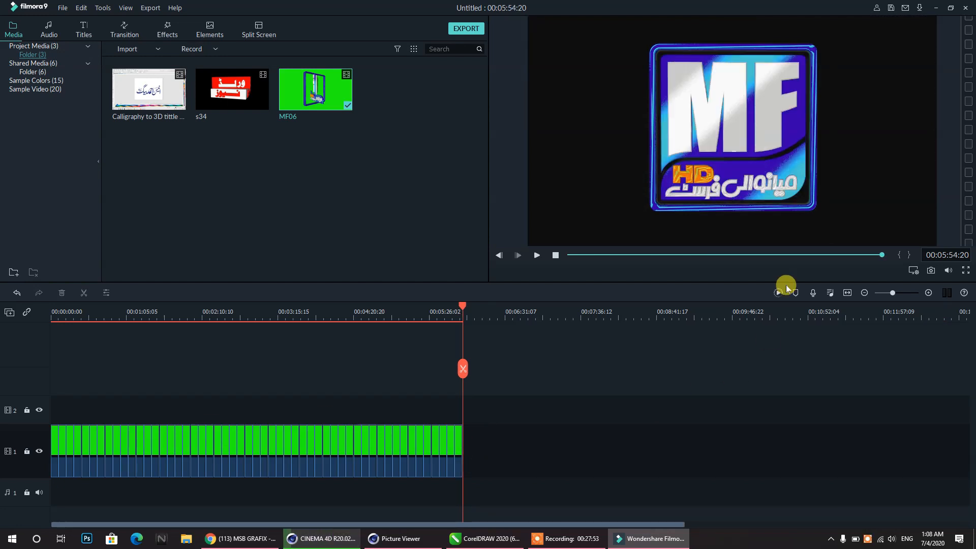
# - Open the local export settings to check the name, destination, resolution, size and duration, and close them without exporting
pyautogui.click(848, 292)
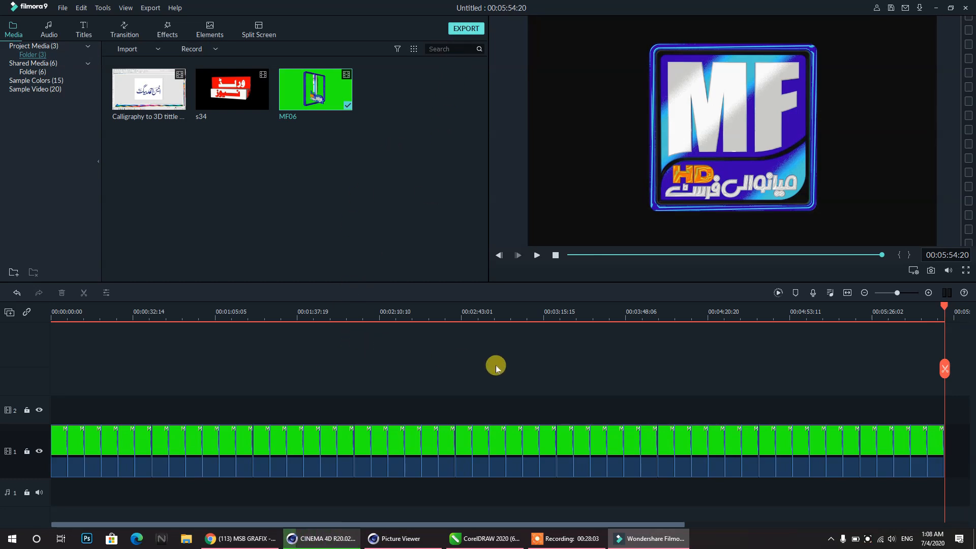
pyautogui.hotkey('ctrl', 'e')
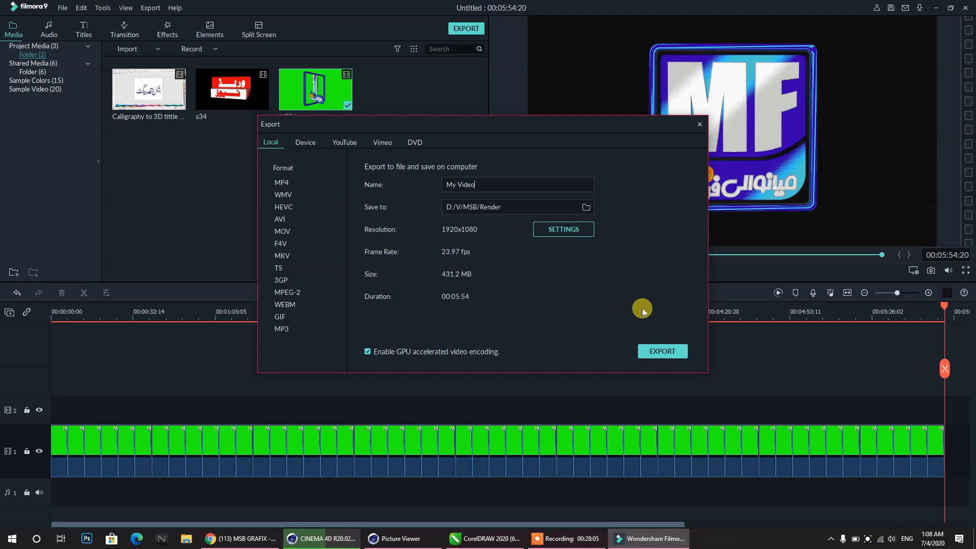
pyautogui.click(700, 124)
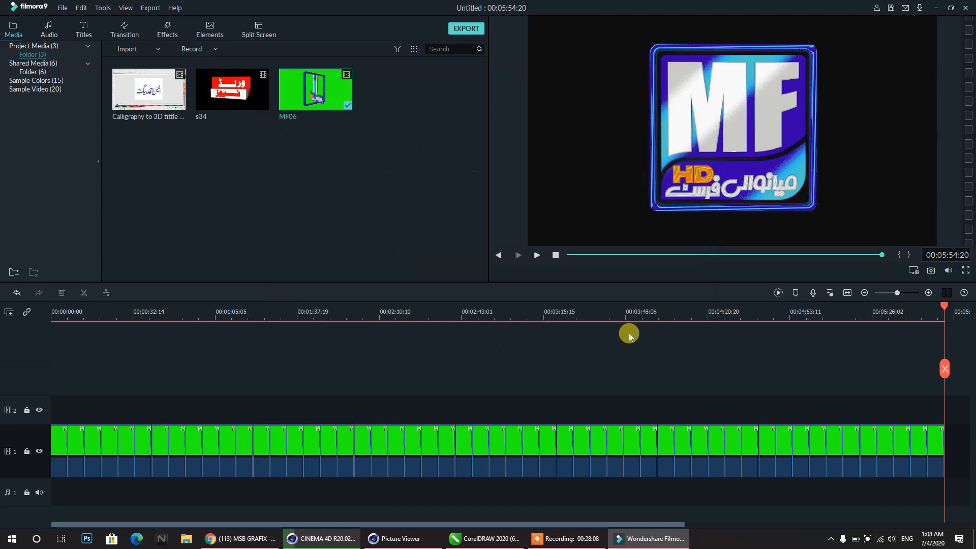
pyautogui.click(623, 311)
pyautogui.moveTo(959, 435); pyautogui.dragTo(46, 489)
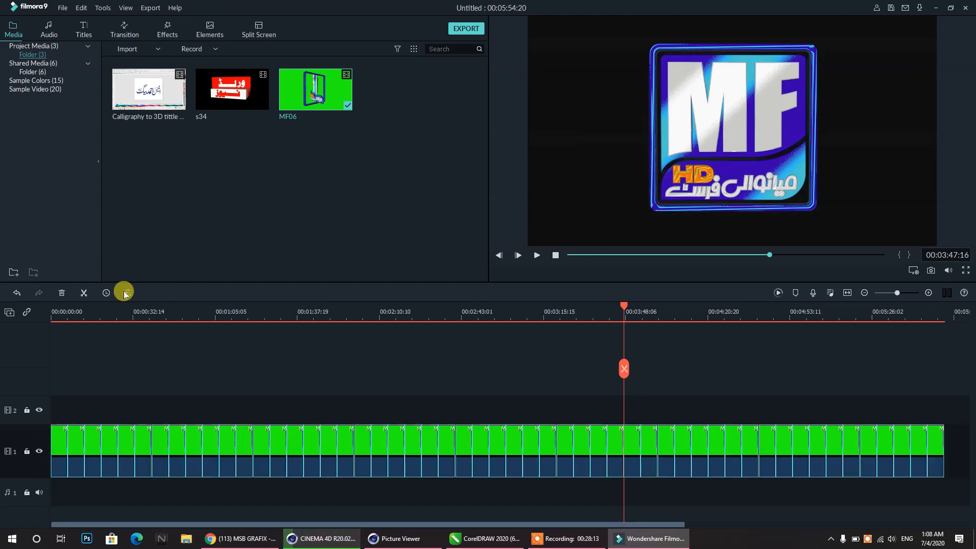
pyautogui.rightClick(143, 437)
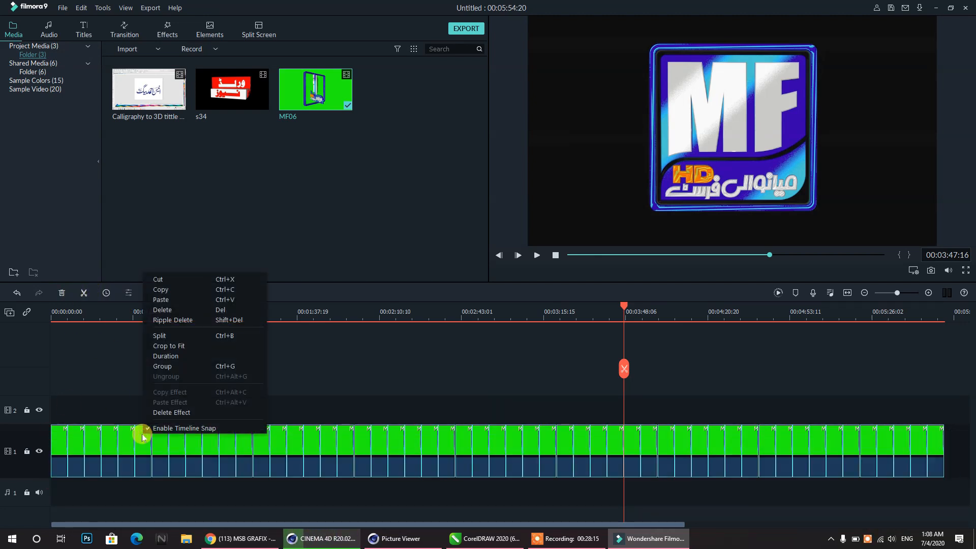
# - Open the first MF06 clip's settings on track 1 and turn off Chroma Key for the first three clips
pyautogui.click(65, 452)
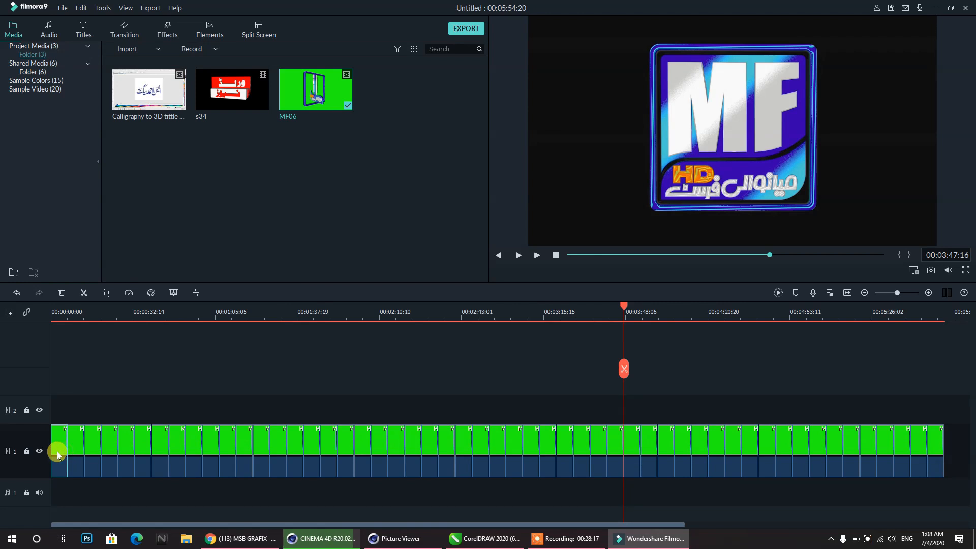
pyautogui.click(172, 294)
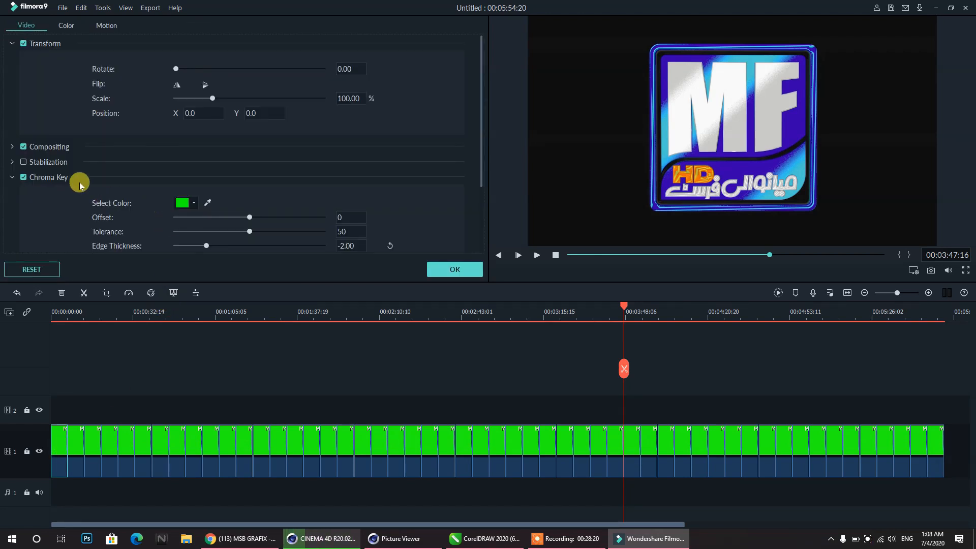
pyautogui.click(19, 180)
pyautogui.click(76, 438)
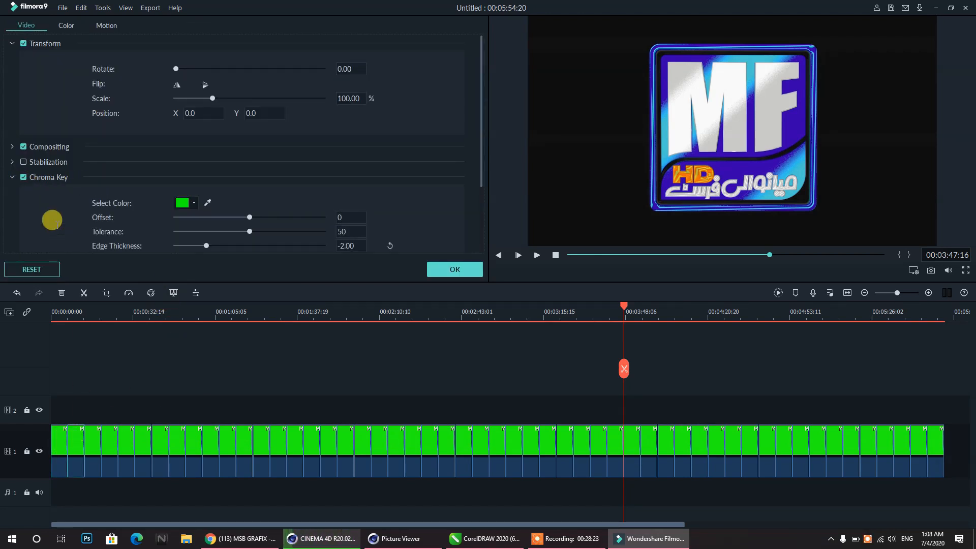
pyautogui.click(89, 447)
pyautogui.click(23, 177)
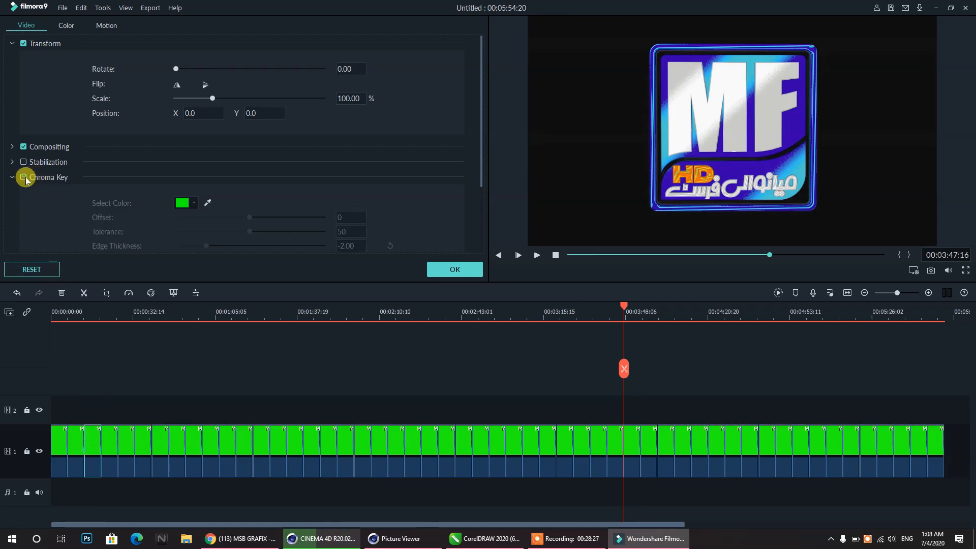
# - Turn off Chroma Key for the fourth through eleventh MF06 clips on track 1
pyautogui.click(113, 447)
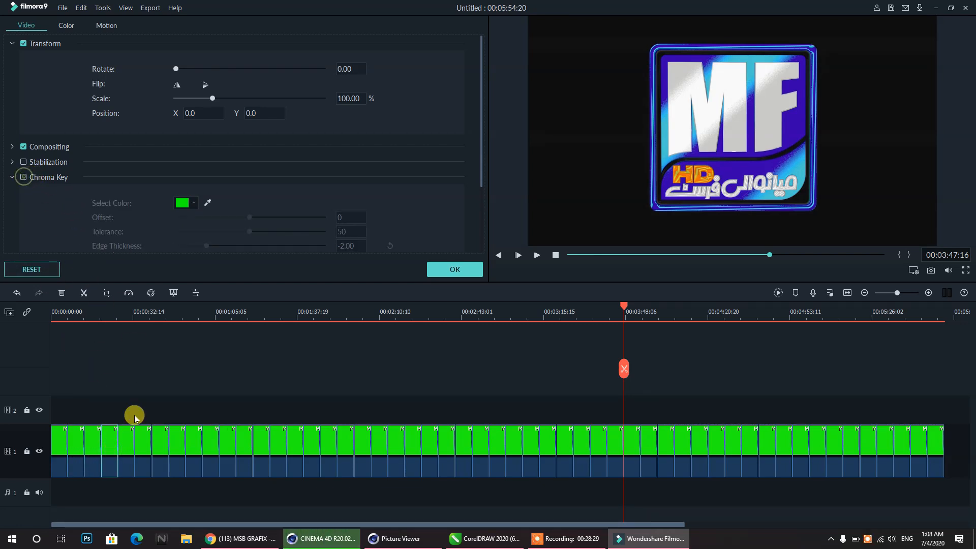
pyautogui.click(130, 438)
pyautogui.click(147, 440)
pyautogui.click(163, 452)
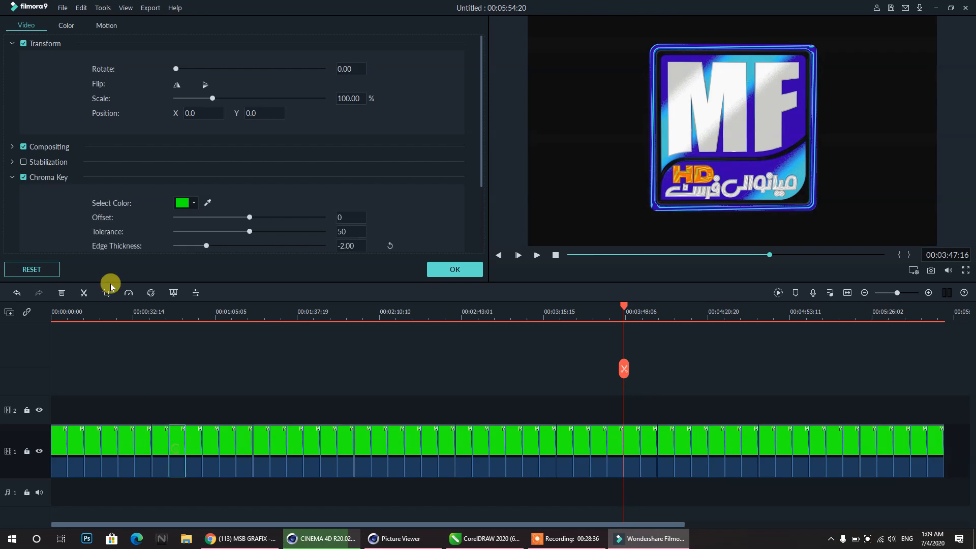
pyautogui.click(180, 451)
pyautogui.click(191, 444)
pyautogui.click(36, 178)
pyautogui.click(213, 464)
pyautogui.click(232, 436)
pyautogui.click(51, 180)
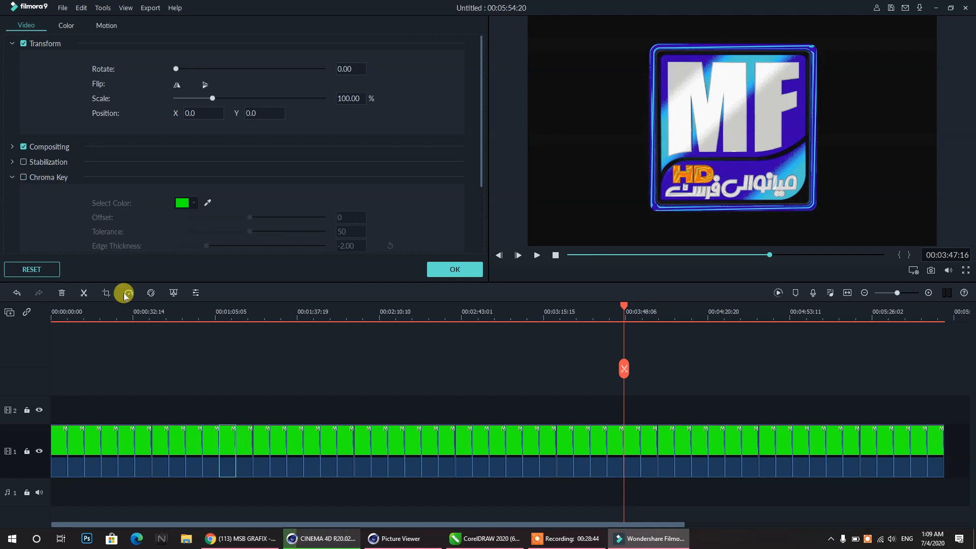
# - Scrub the playhead to 00:01:11:01 to check the green background, and delete all MF06 clips from the twelfth one onward
pyautogui.click(157, 311)
pyautogui.moveTo(158, 312); pyautogui.dragTo(229, 348)
pyautogui.click(244, 432)
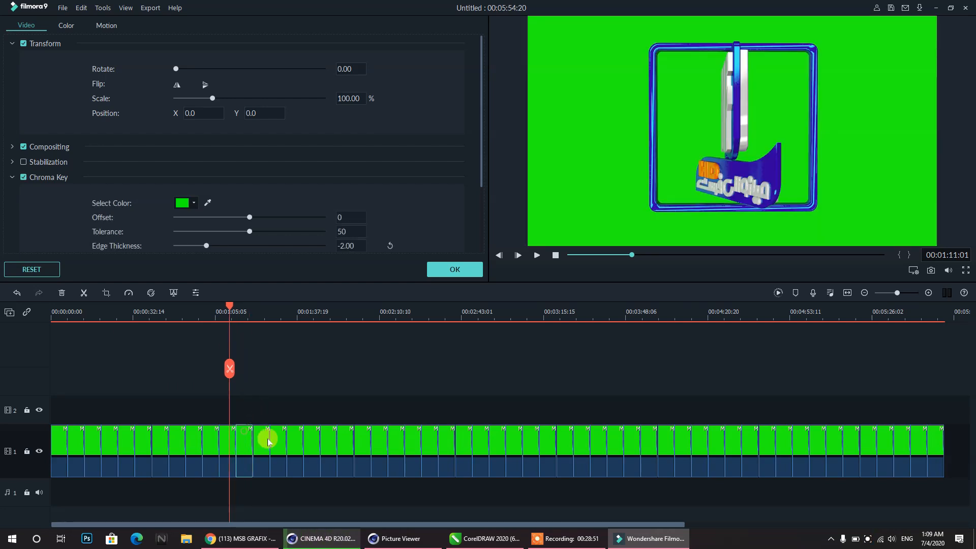
pyautogui.keyDown('shift'); pyautogui.click(939, 451); pyautogui.keyUp('shift')
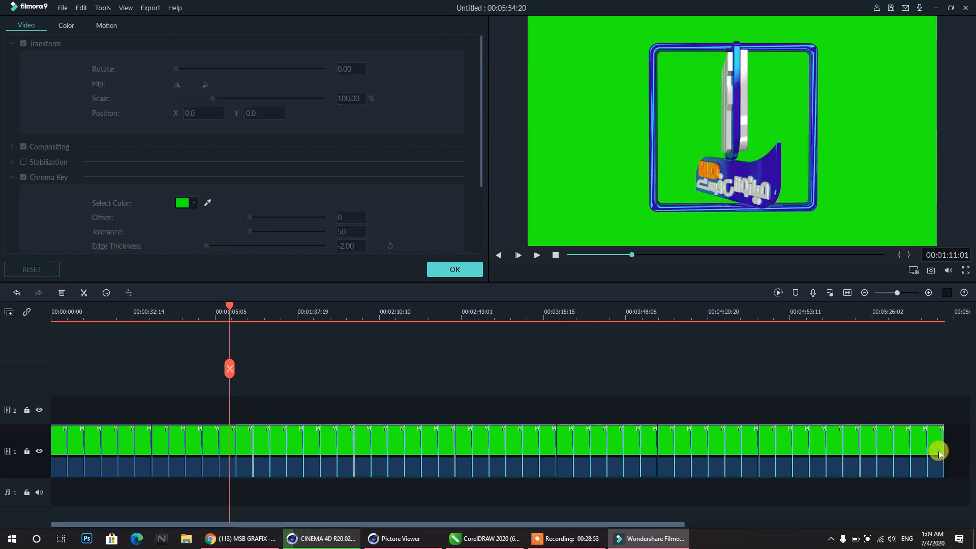
pyautogui.press('Delete')
# - Select and copy the eleven remaining MF06 clips and paste them repeatedly until the sequence reaches 00:06:08:06
pyautogui.moveTo(308, 462); pyautogui.dragTo(22, 460)
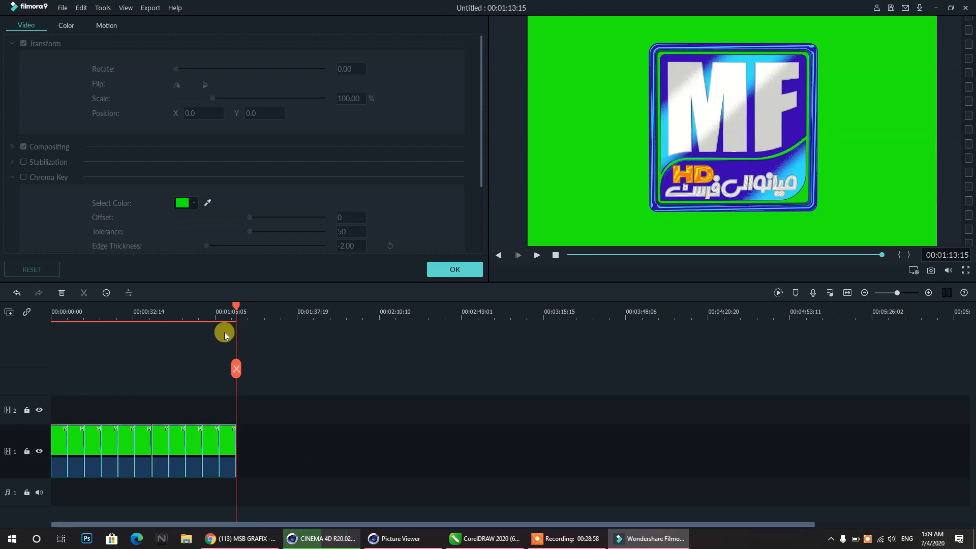
pyautogui.hotkey('ctrl', 'v')
pyautogui.hotkey('ctrl', 'v')
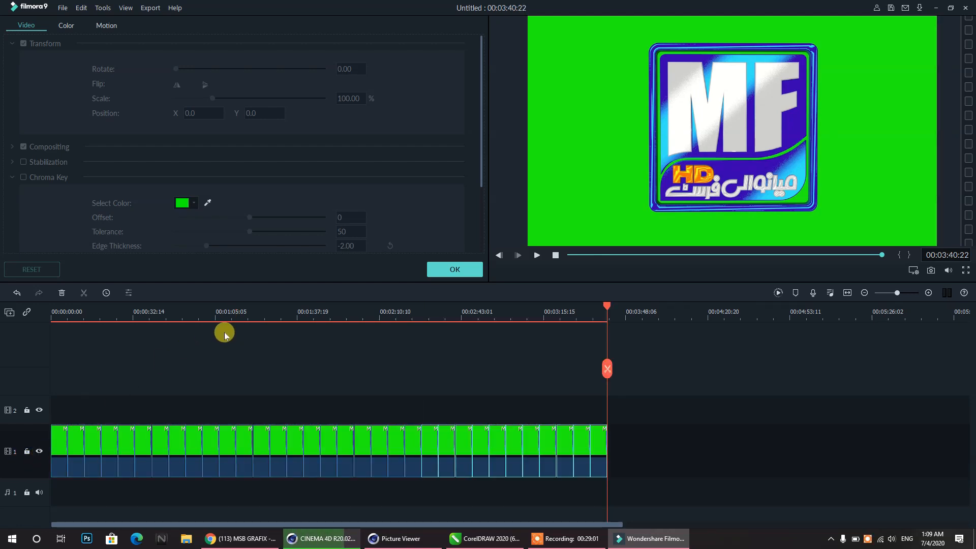
pyautogui.hotkey('ctrl', 'v')
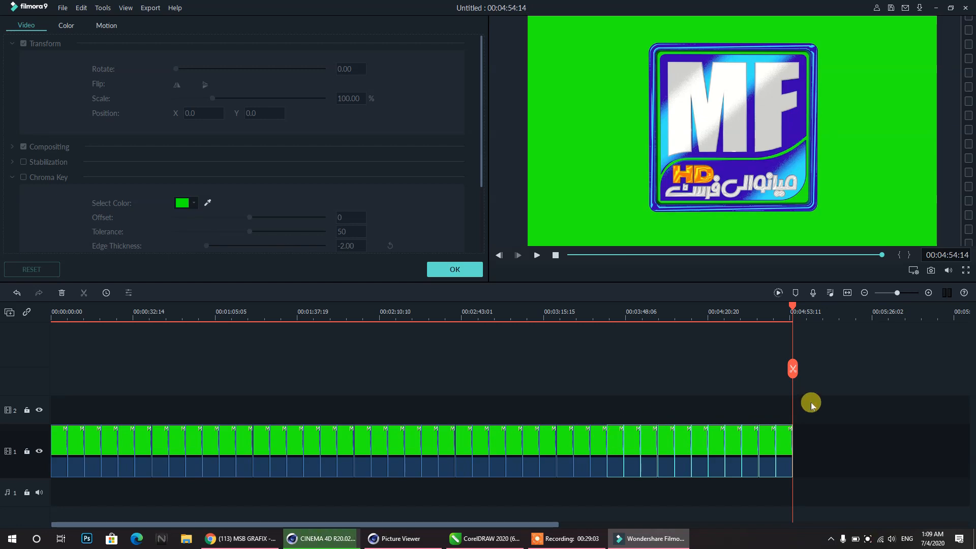
pyautogui.hotkey('ctrl', 'v')
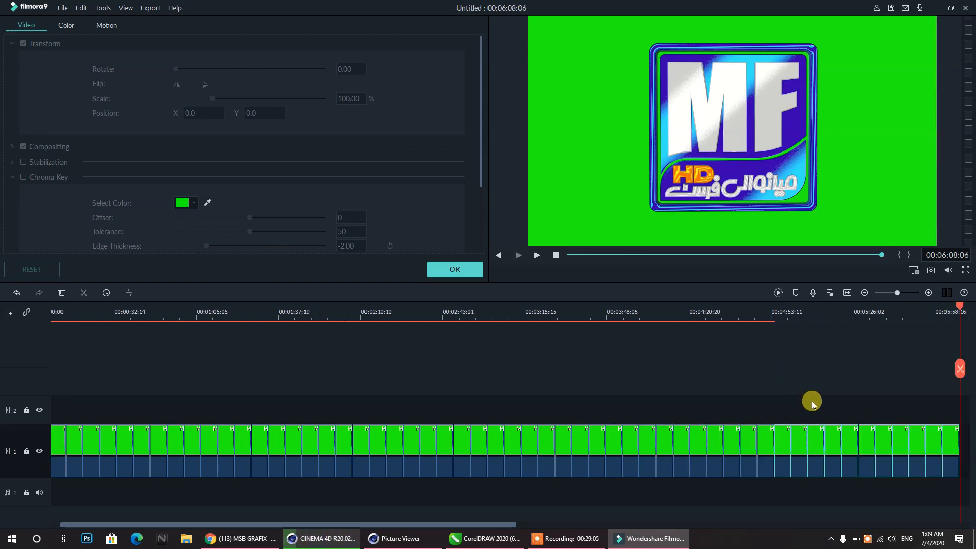
# - Close the clip settings and export the sequence locally as an MP4 named logo to D:/V/MSB/Render
pyautogui.click(437, 267)
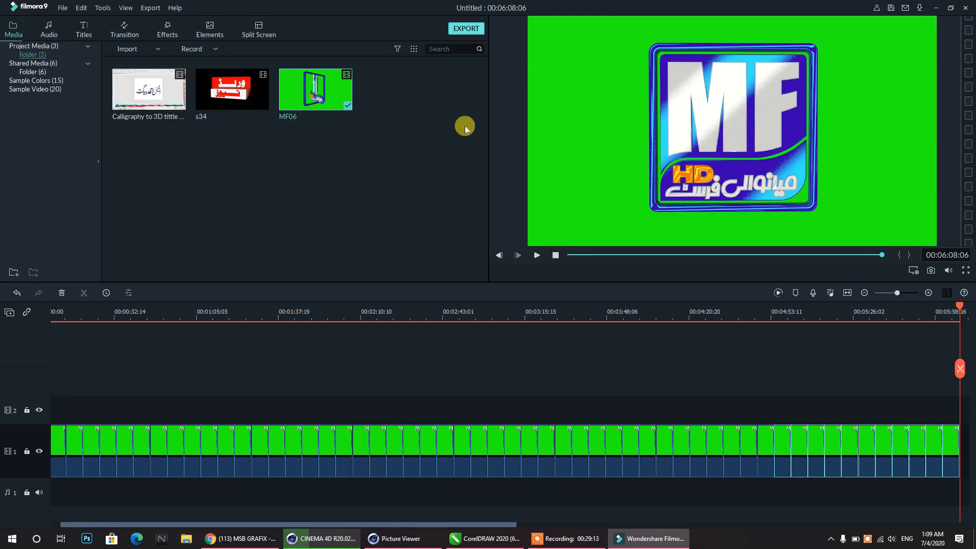
pyautogui.click(483, 186)
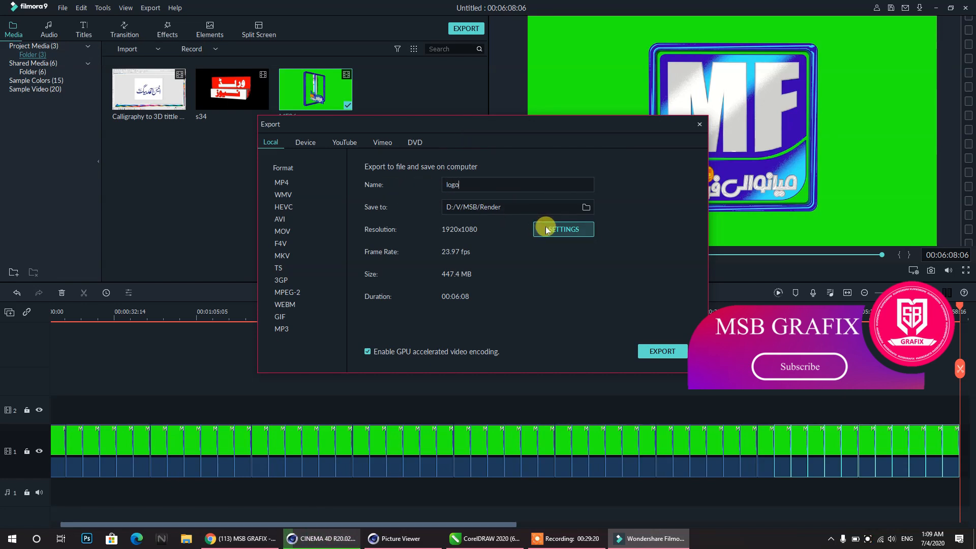
pyautogui.click(666, 353)
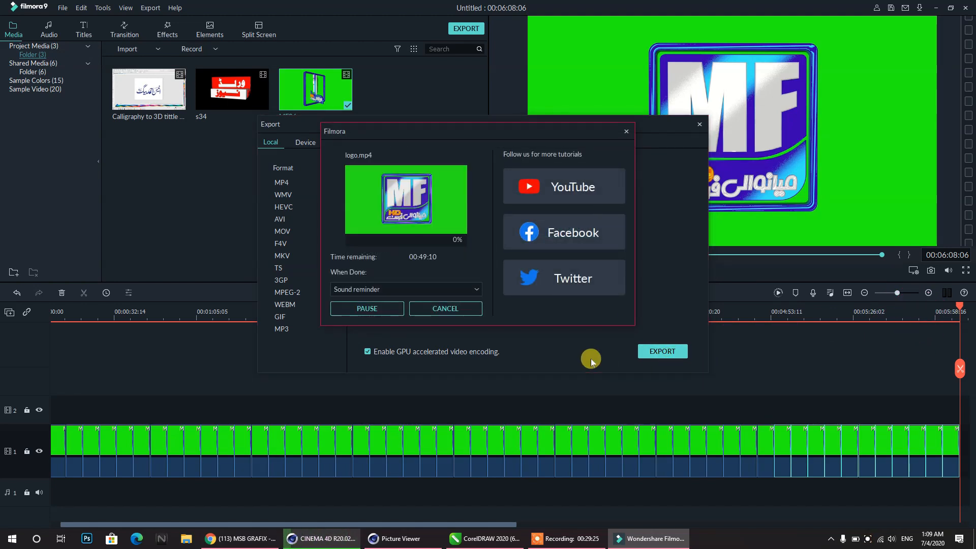